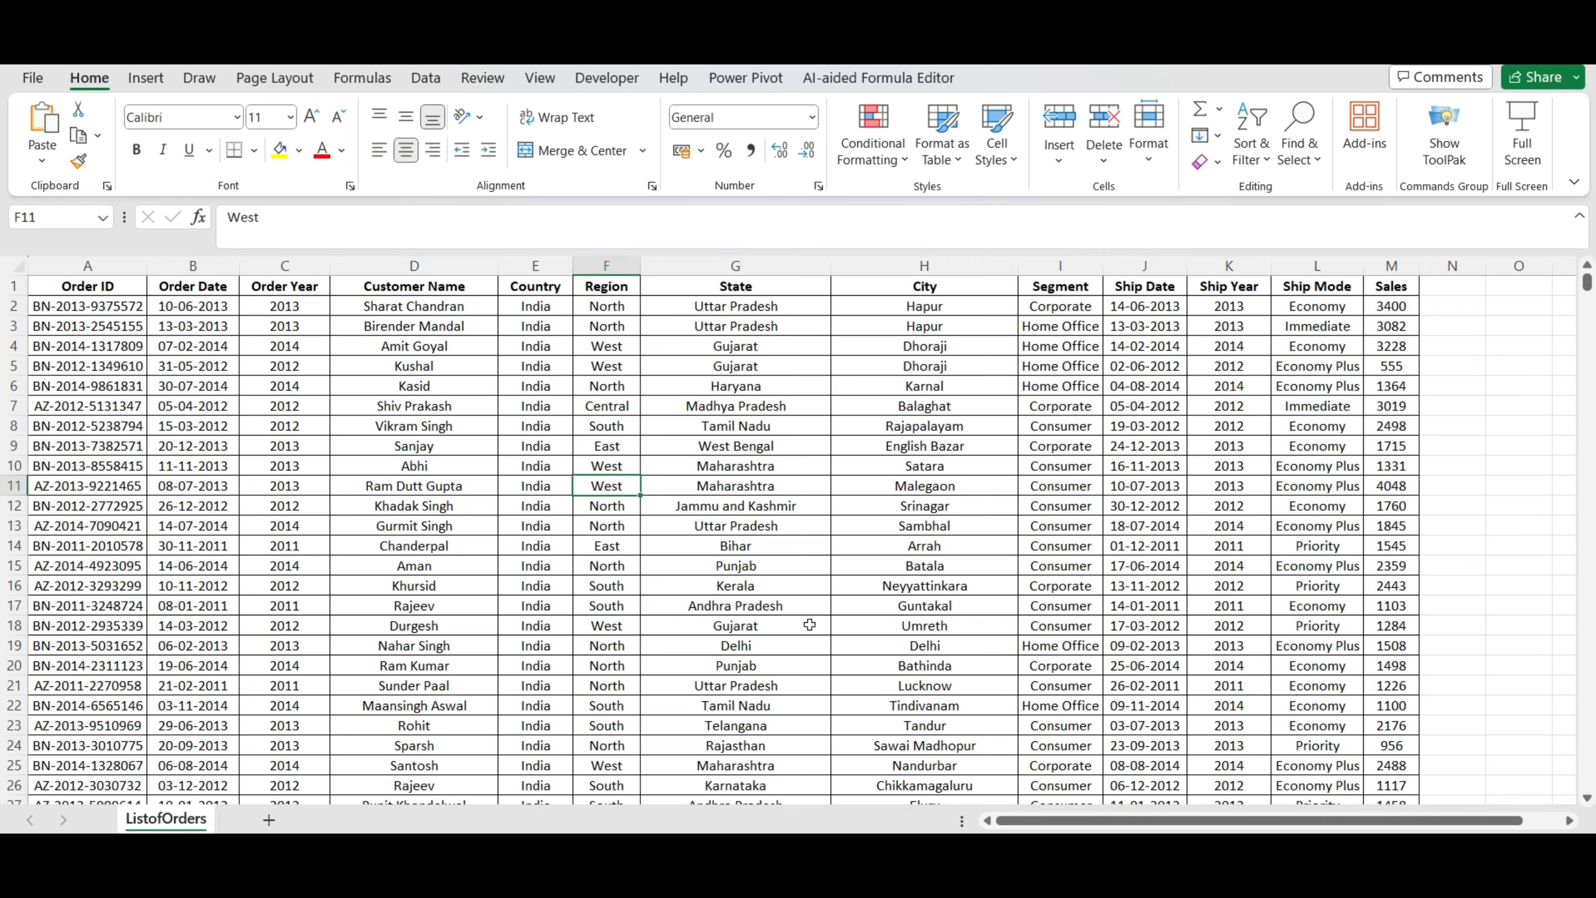
Look over the order list and its column headers from Order ID through City
scroll(848, 579, down, 8)
scroll(810, 627, up, 8)
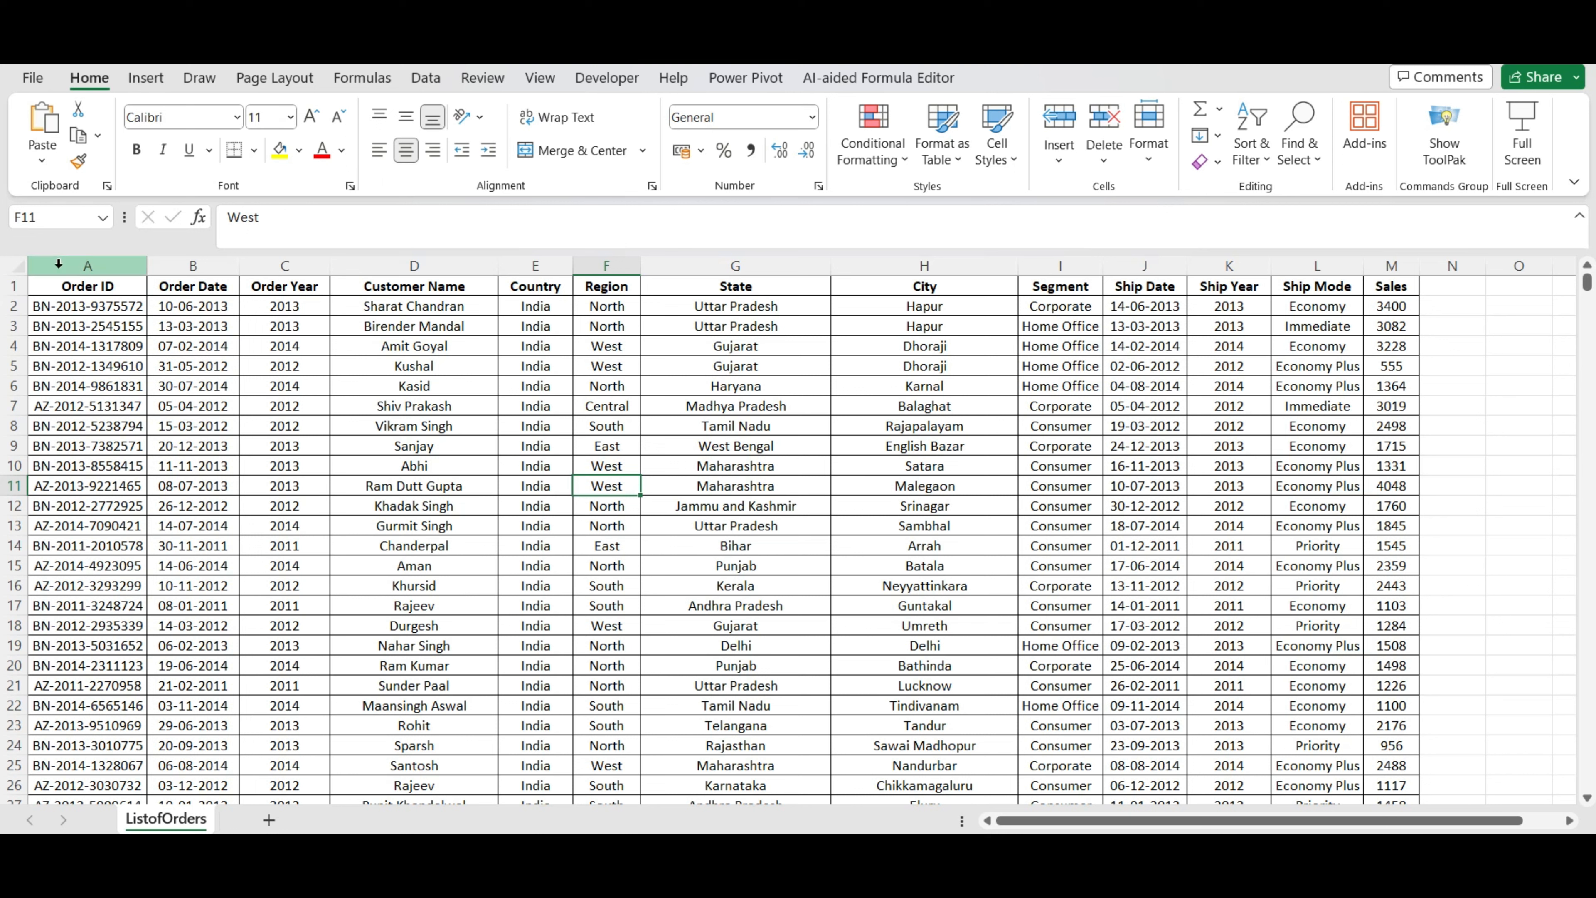
click(94, 286)
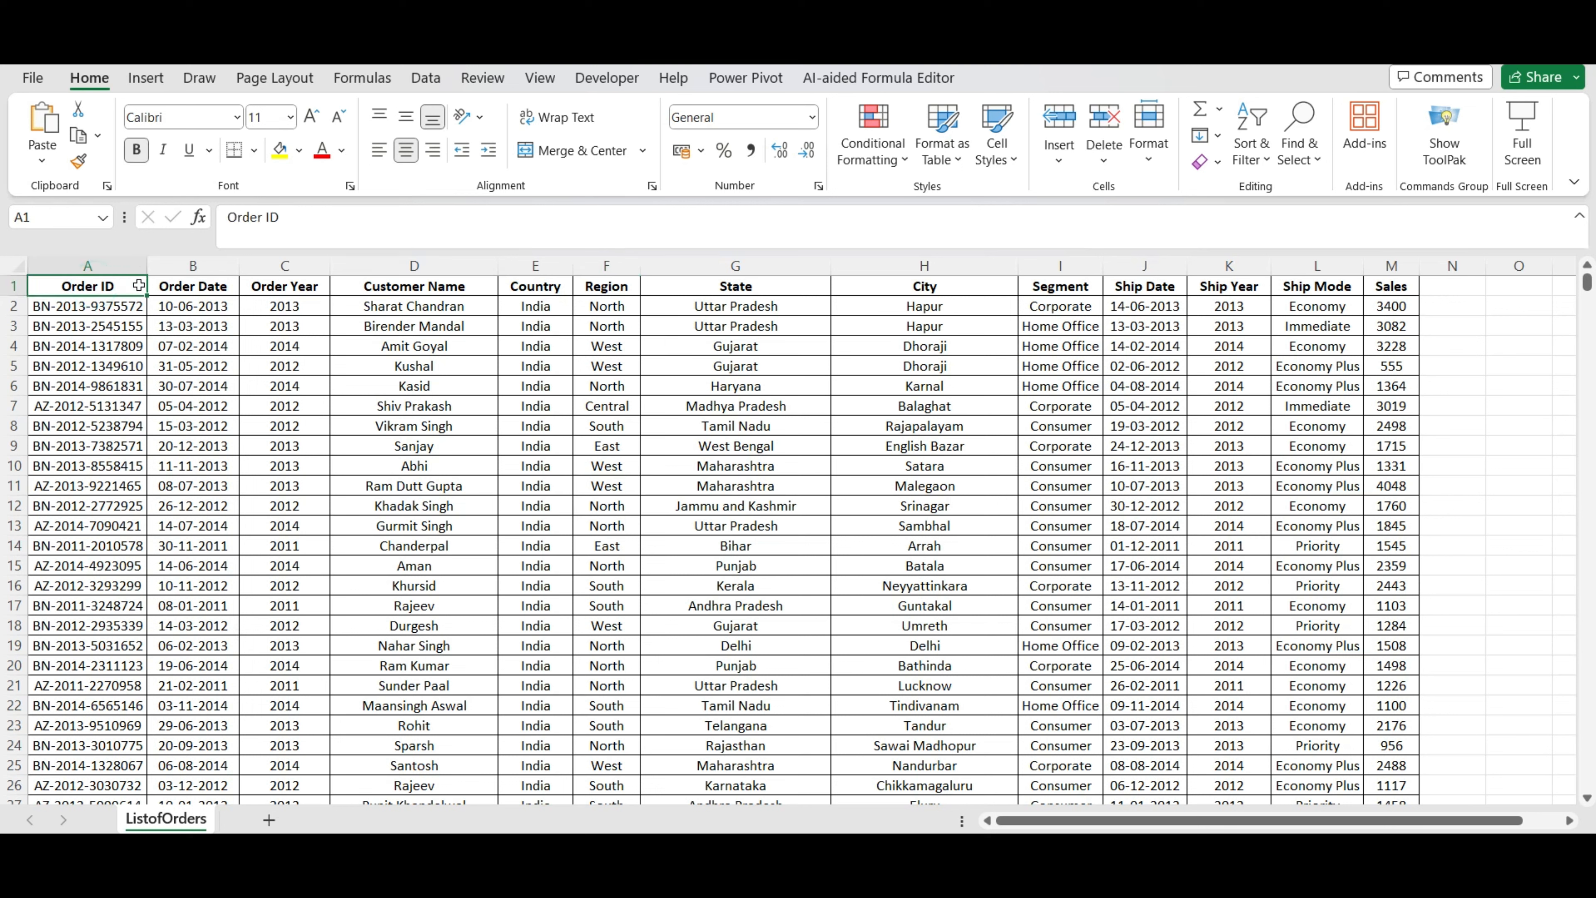
click(182, 286)
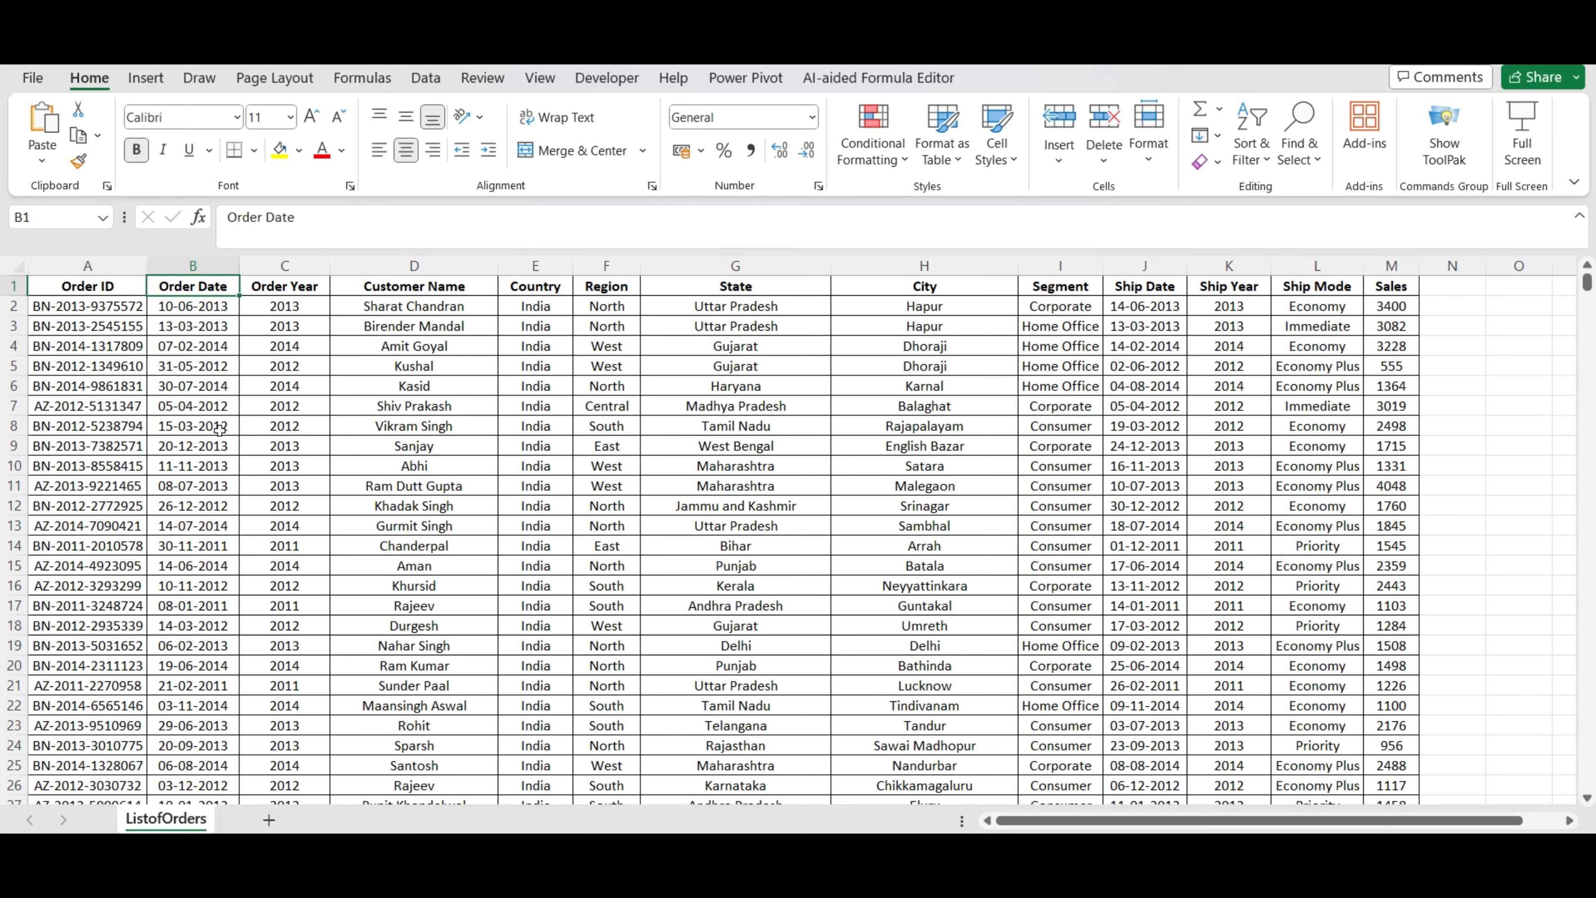
click(291, 286)
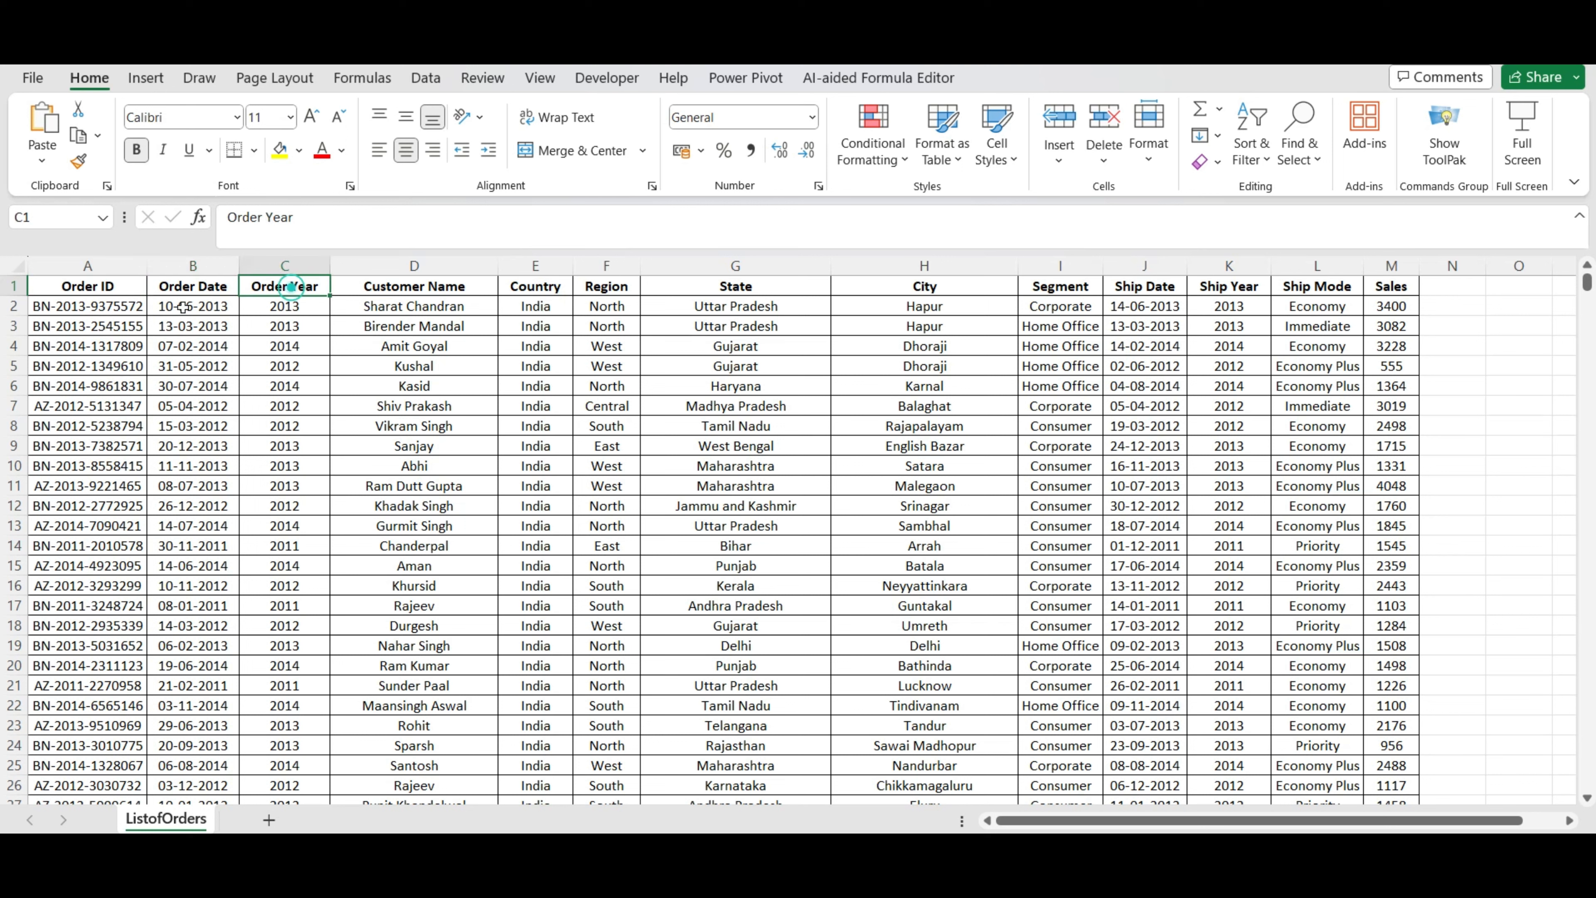
click(435, 286)
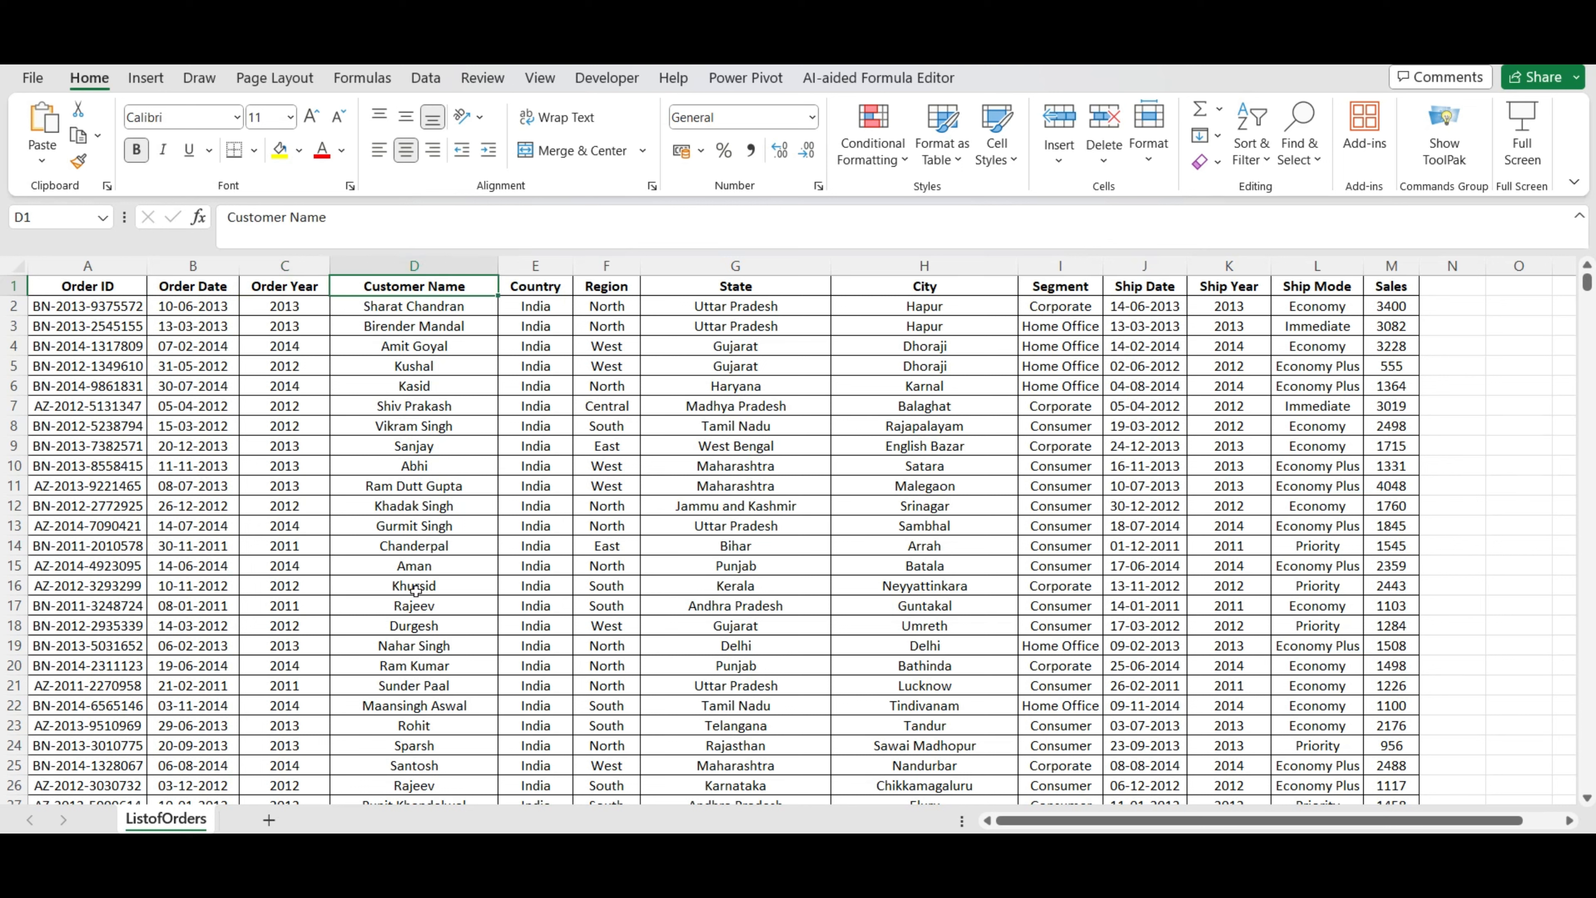
click(533, 288)
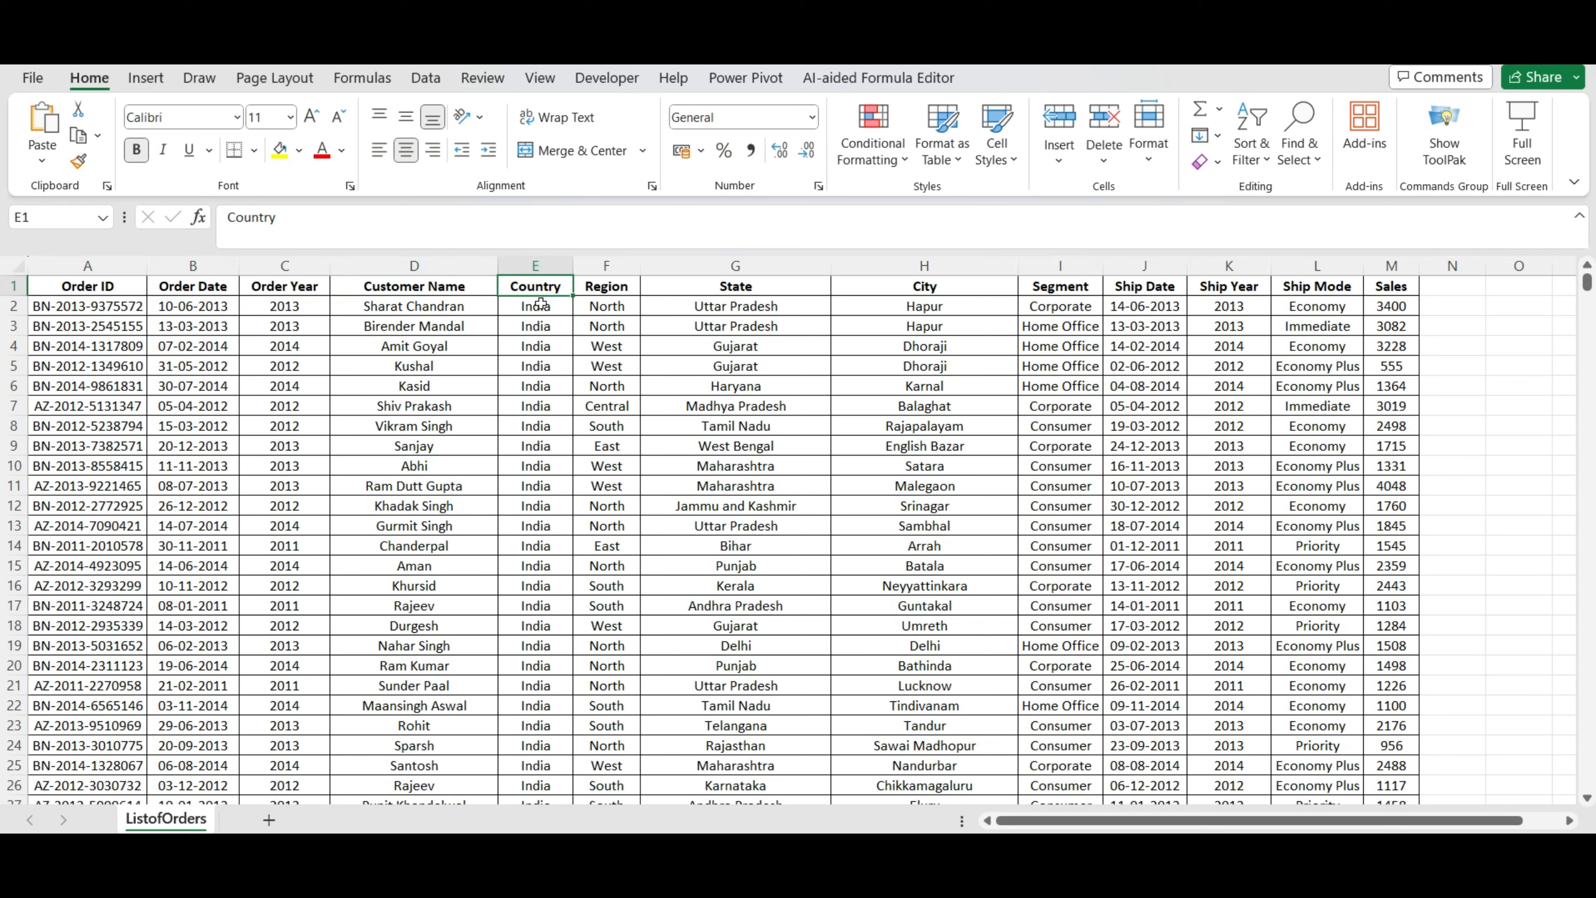
click(603, 290)
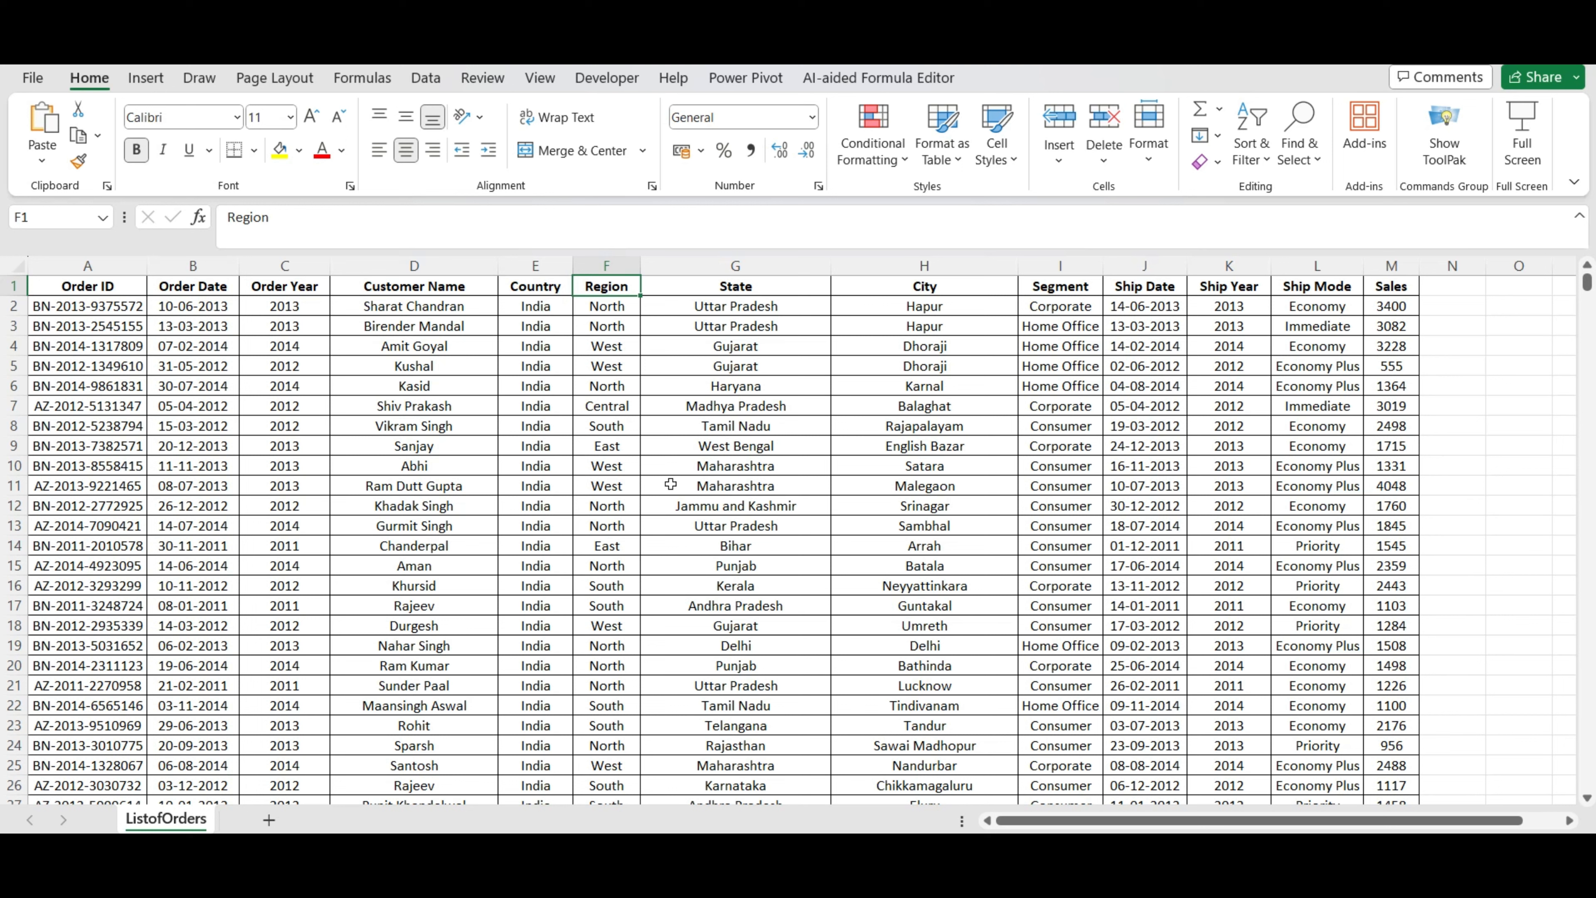
click(753, 287)
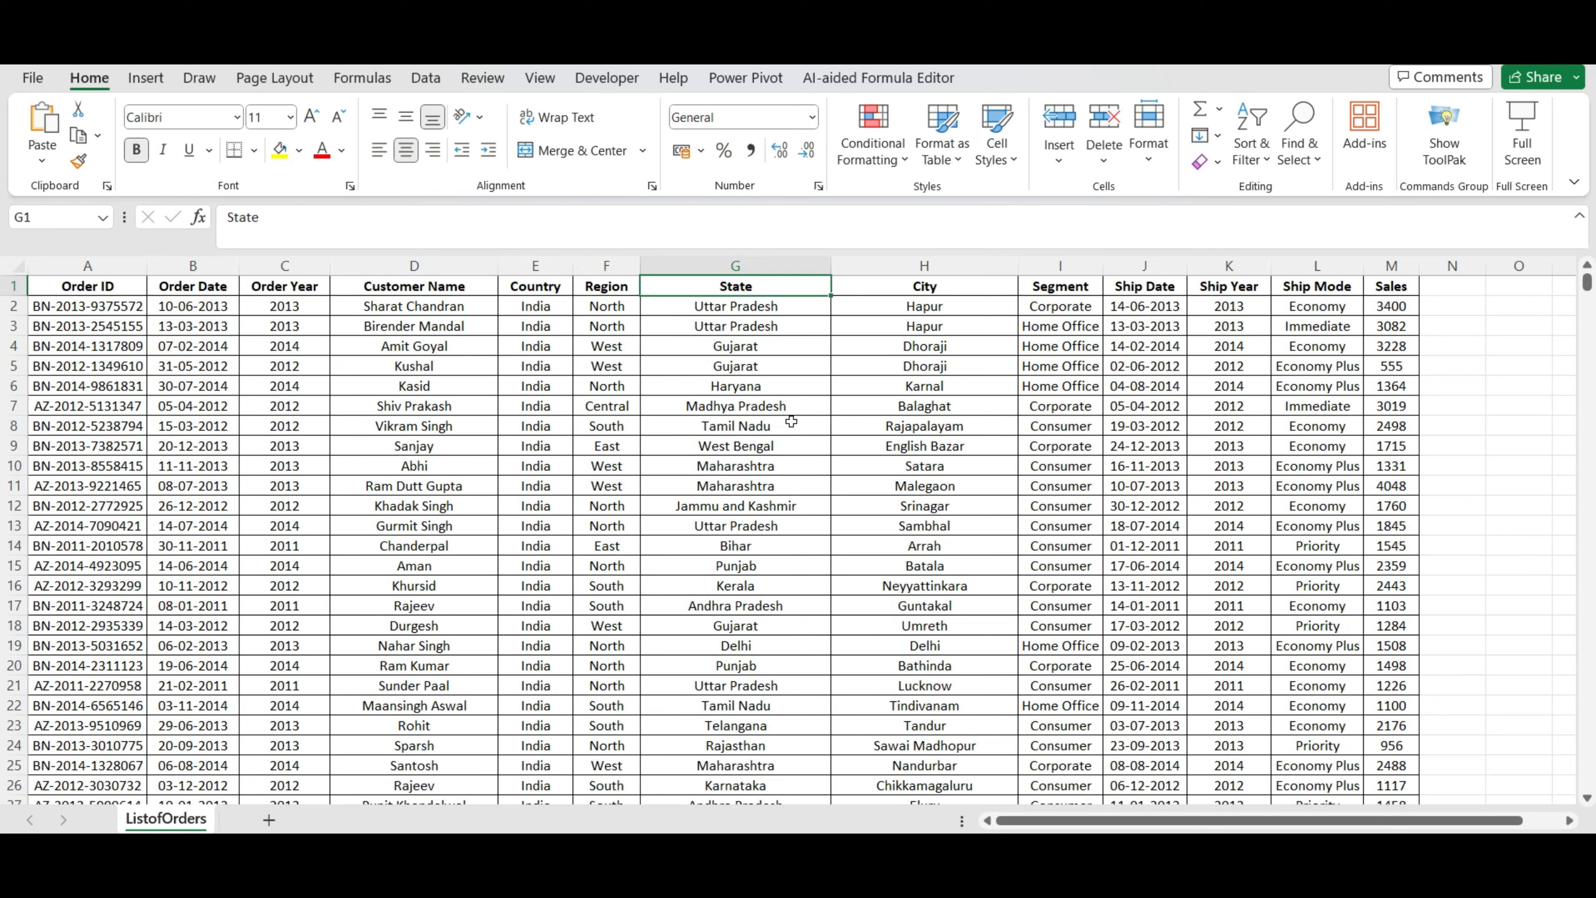
click(944, 287)
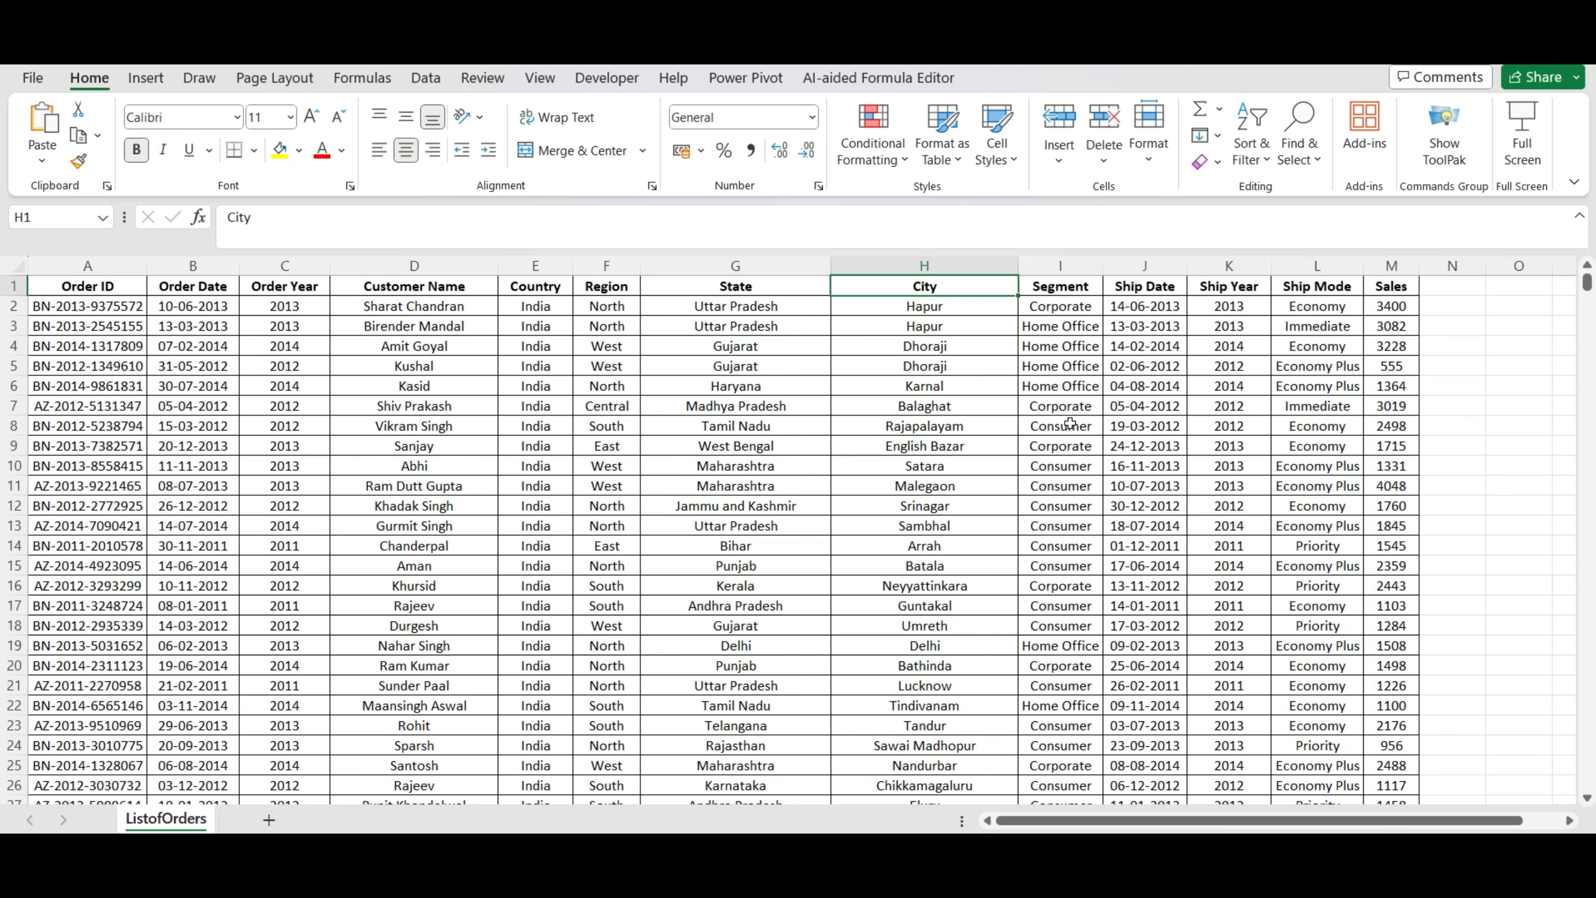
Widen the Segment column slightly and check its different segment values
drag(1100, 264, 1129, 264)
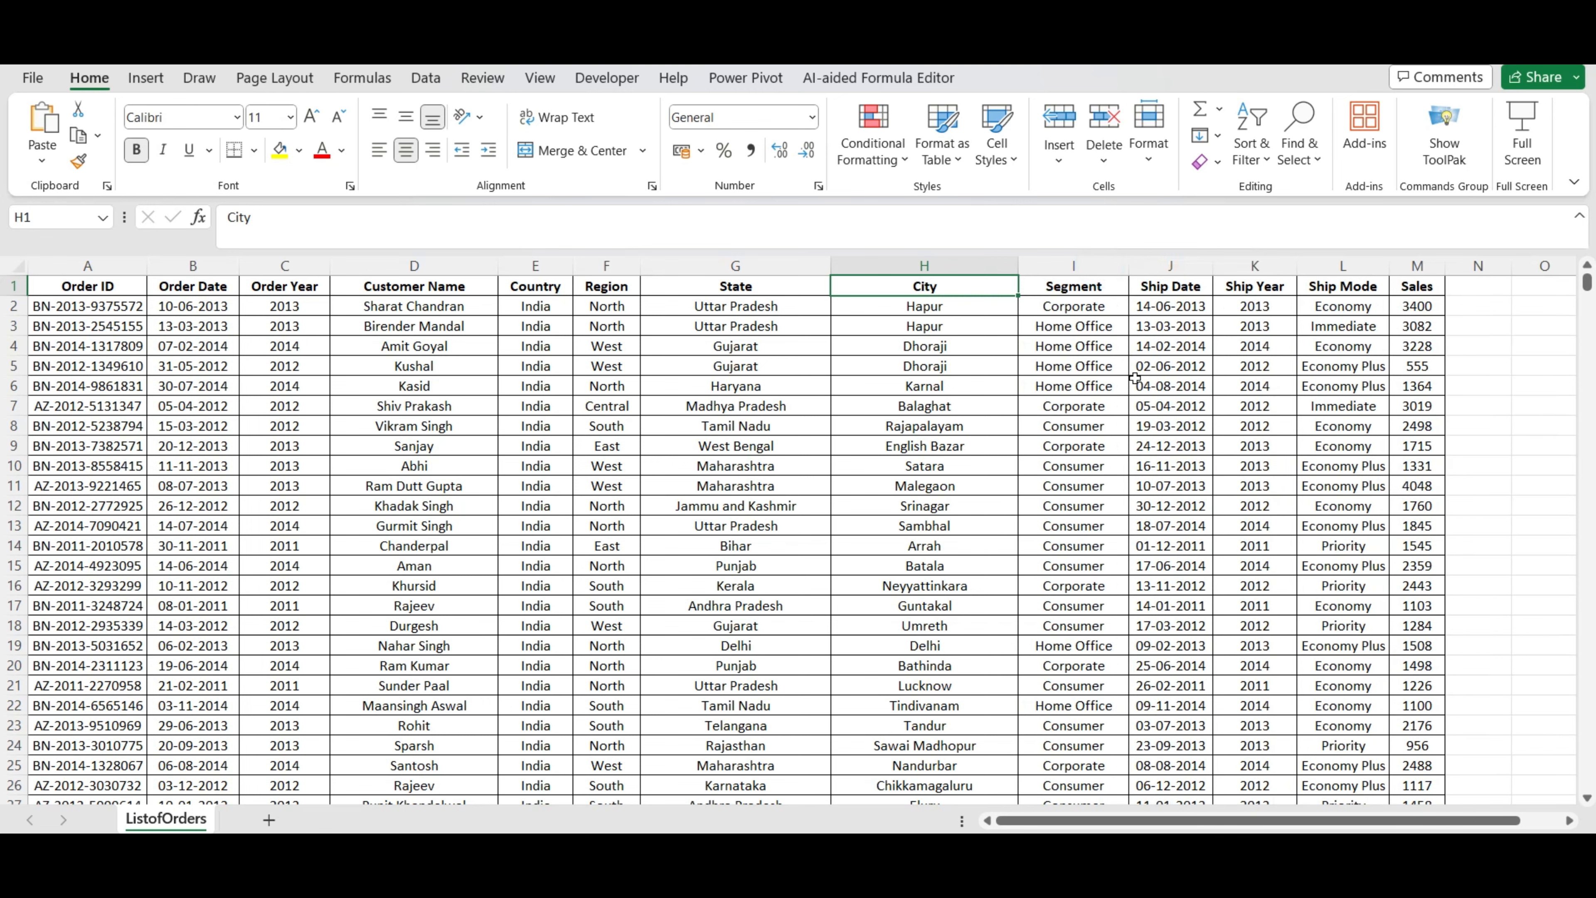
click(1071, 304)
click(1088, 366)
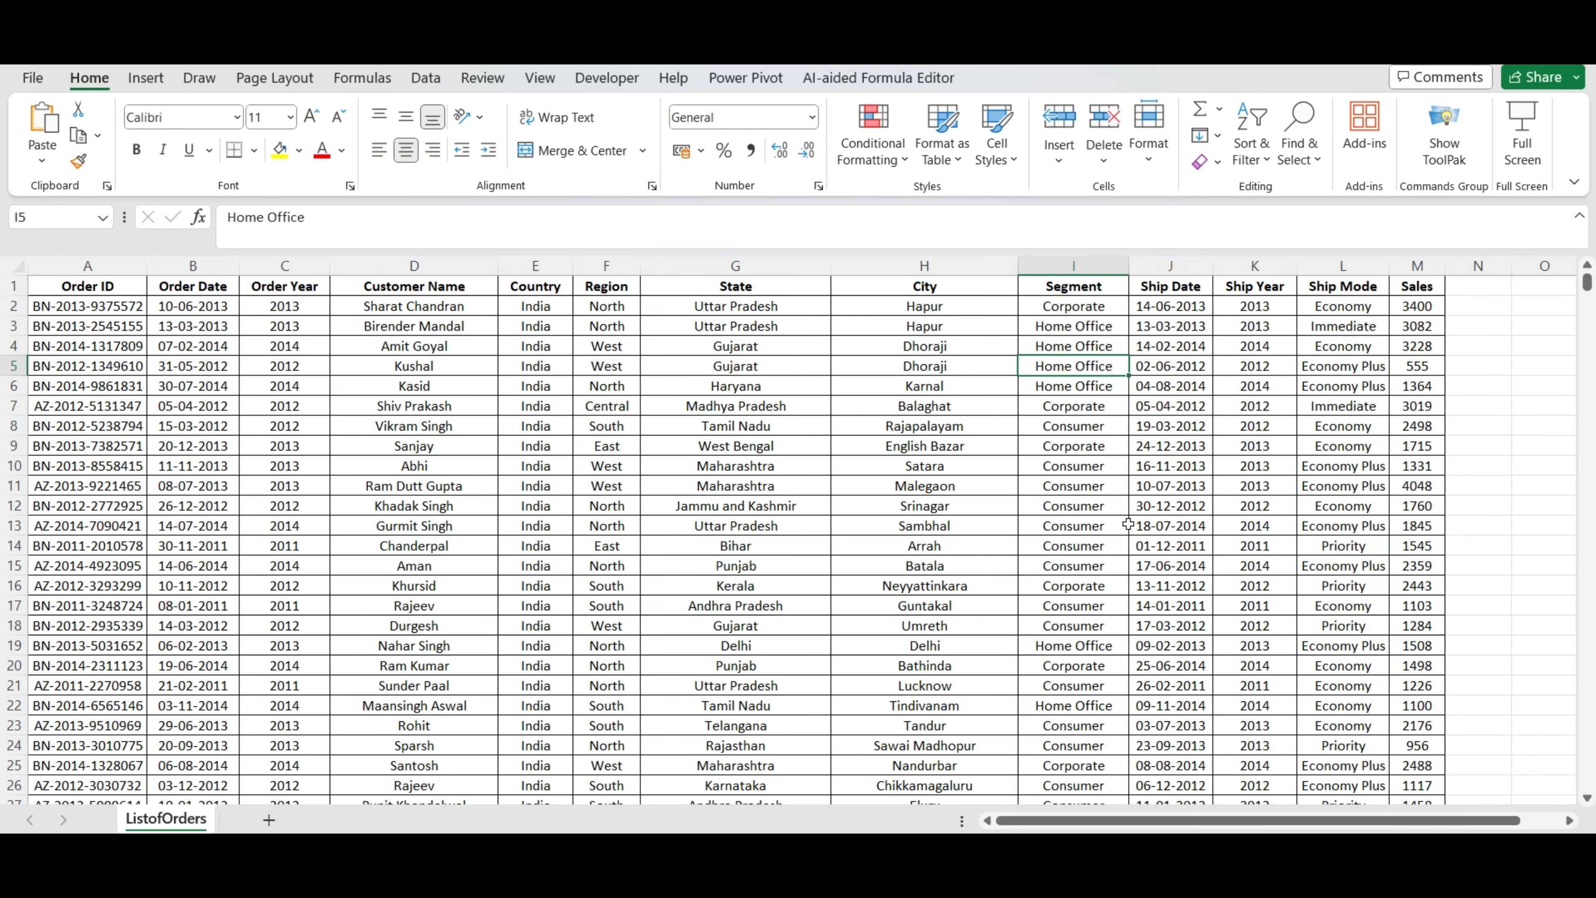
click(1106, 546)
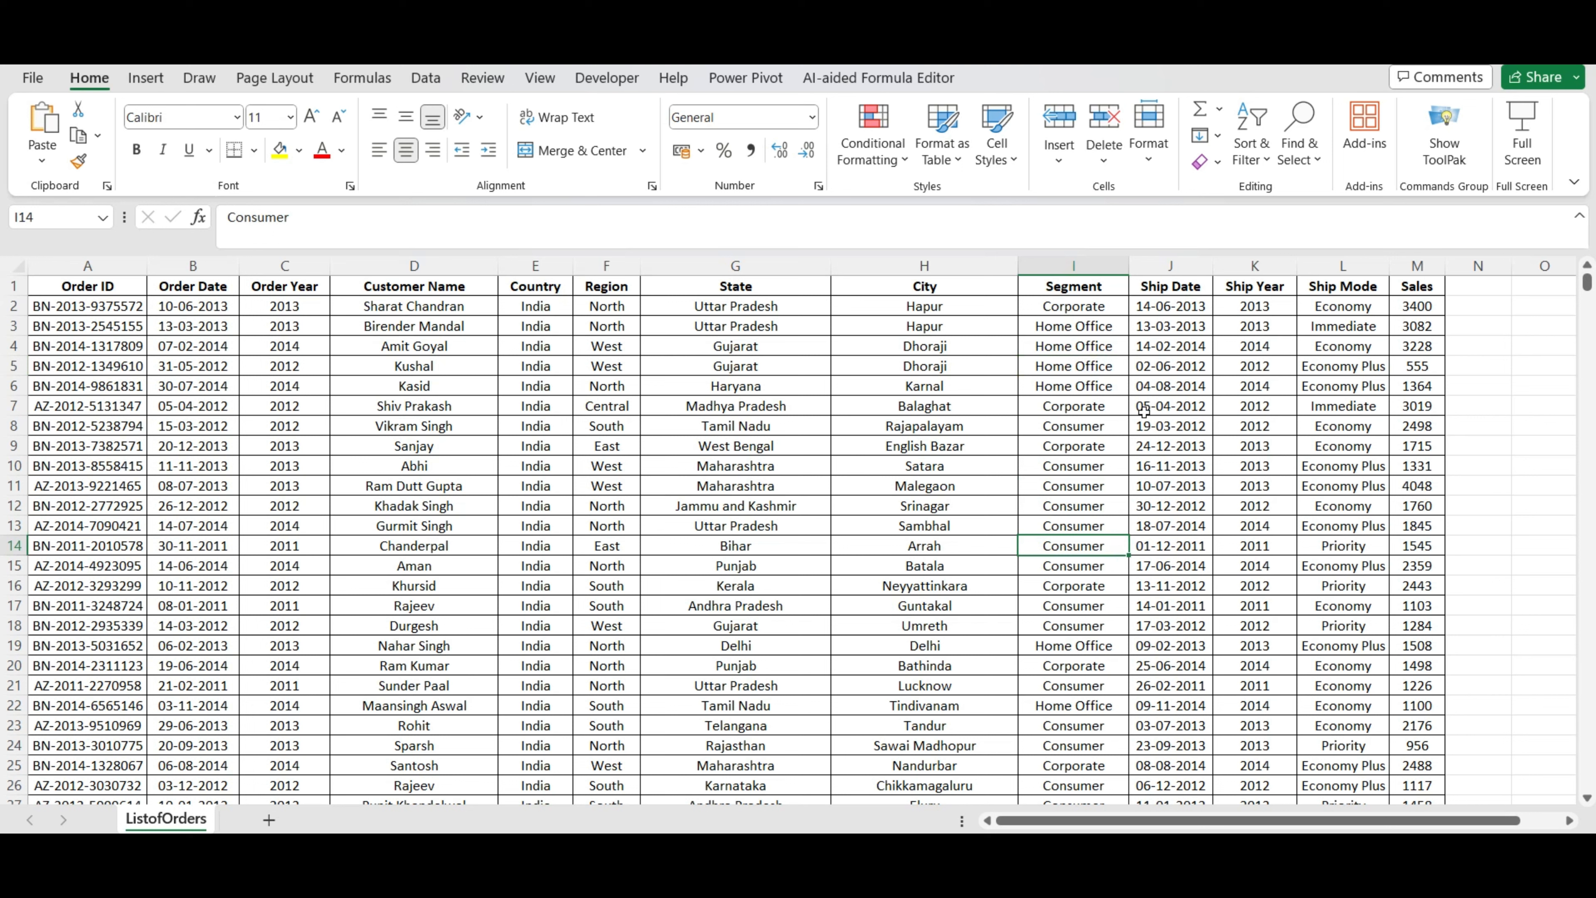
Look over the Ship Date, Ship Year and Ship Mode columns and widen the Sales column
click(1182, 284)
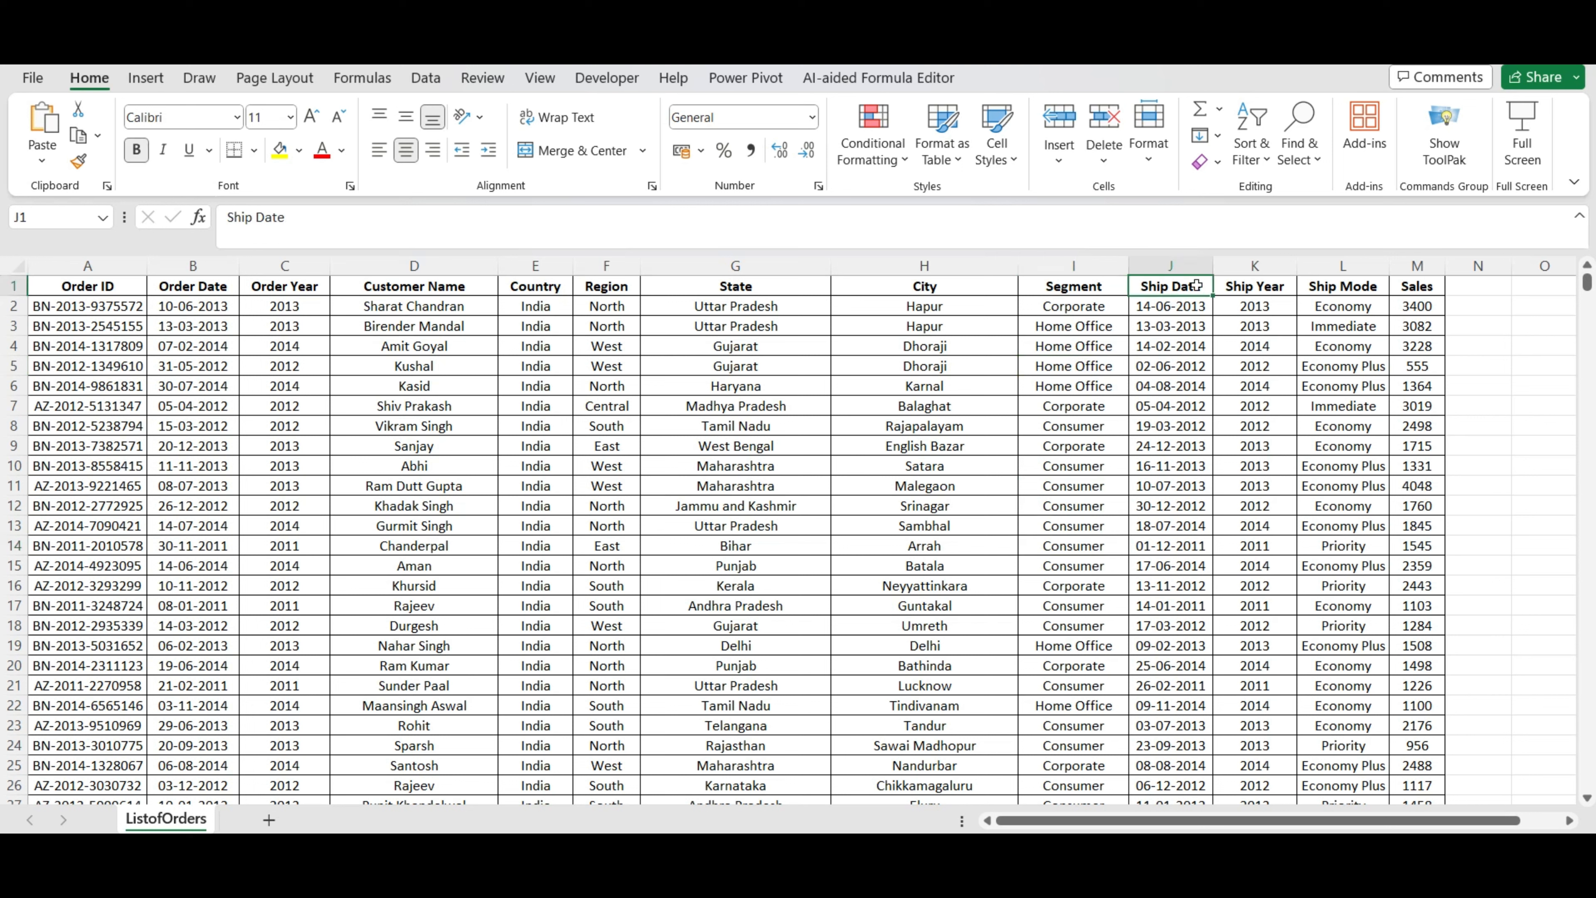
click(1241, 287)
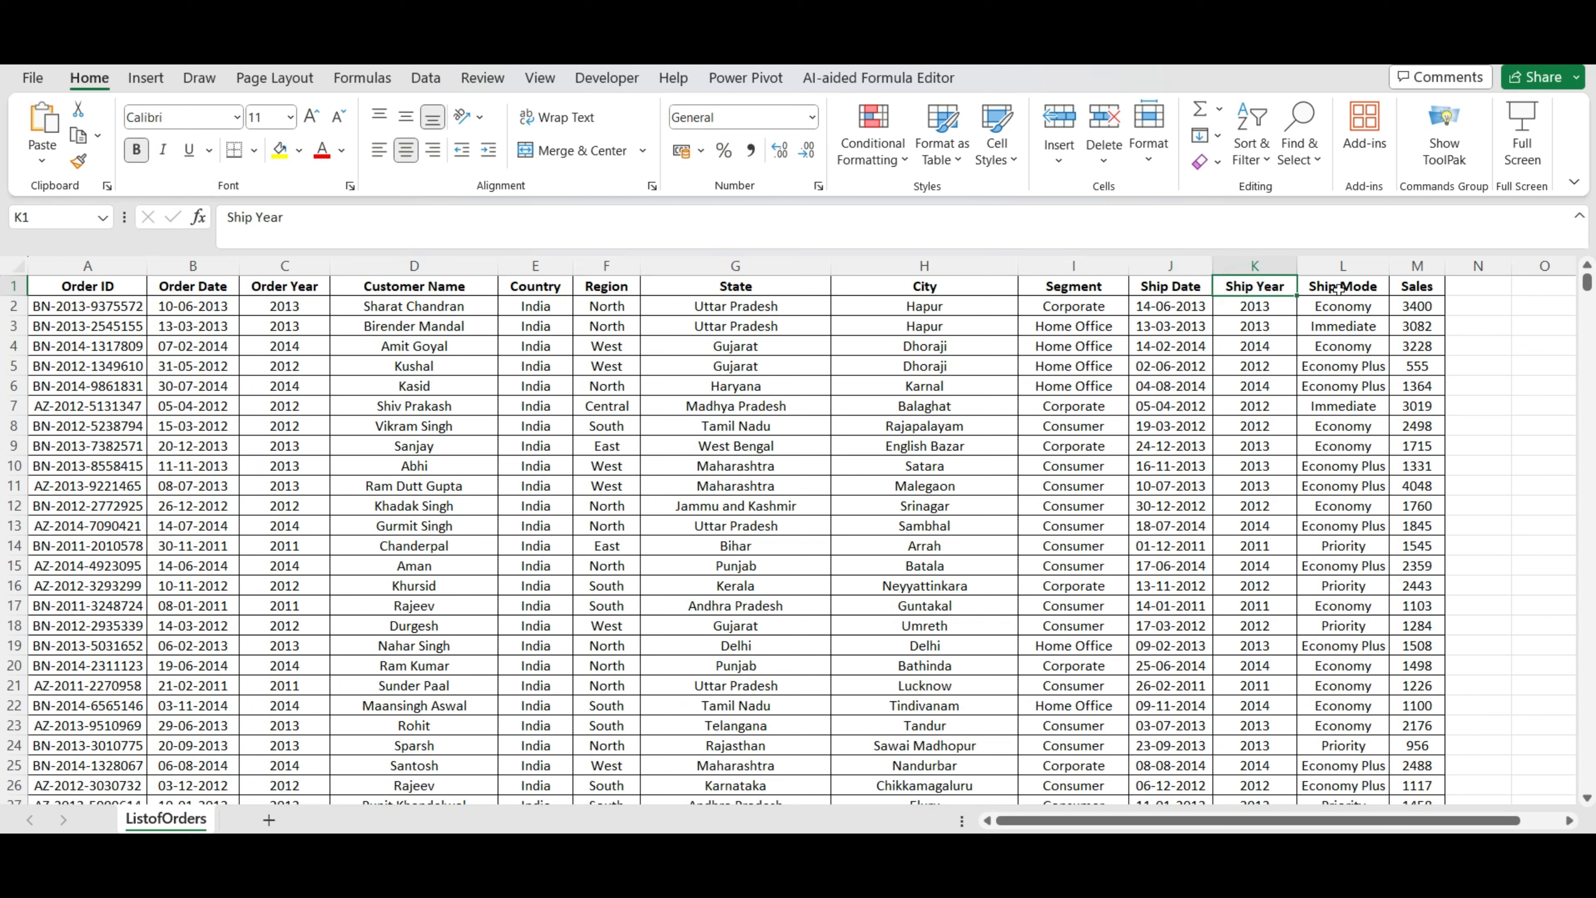
click(1351, 313)
click(1361, 333)
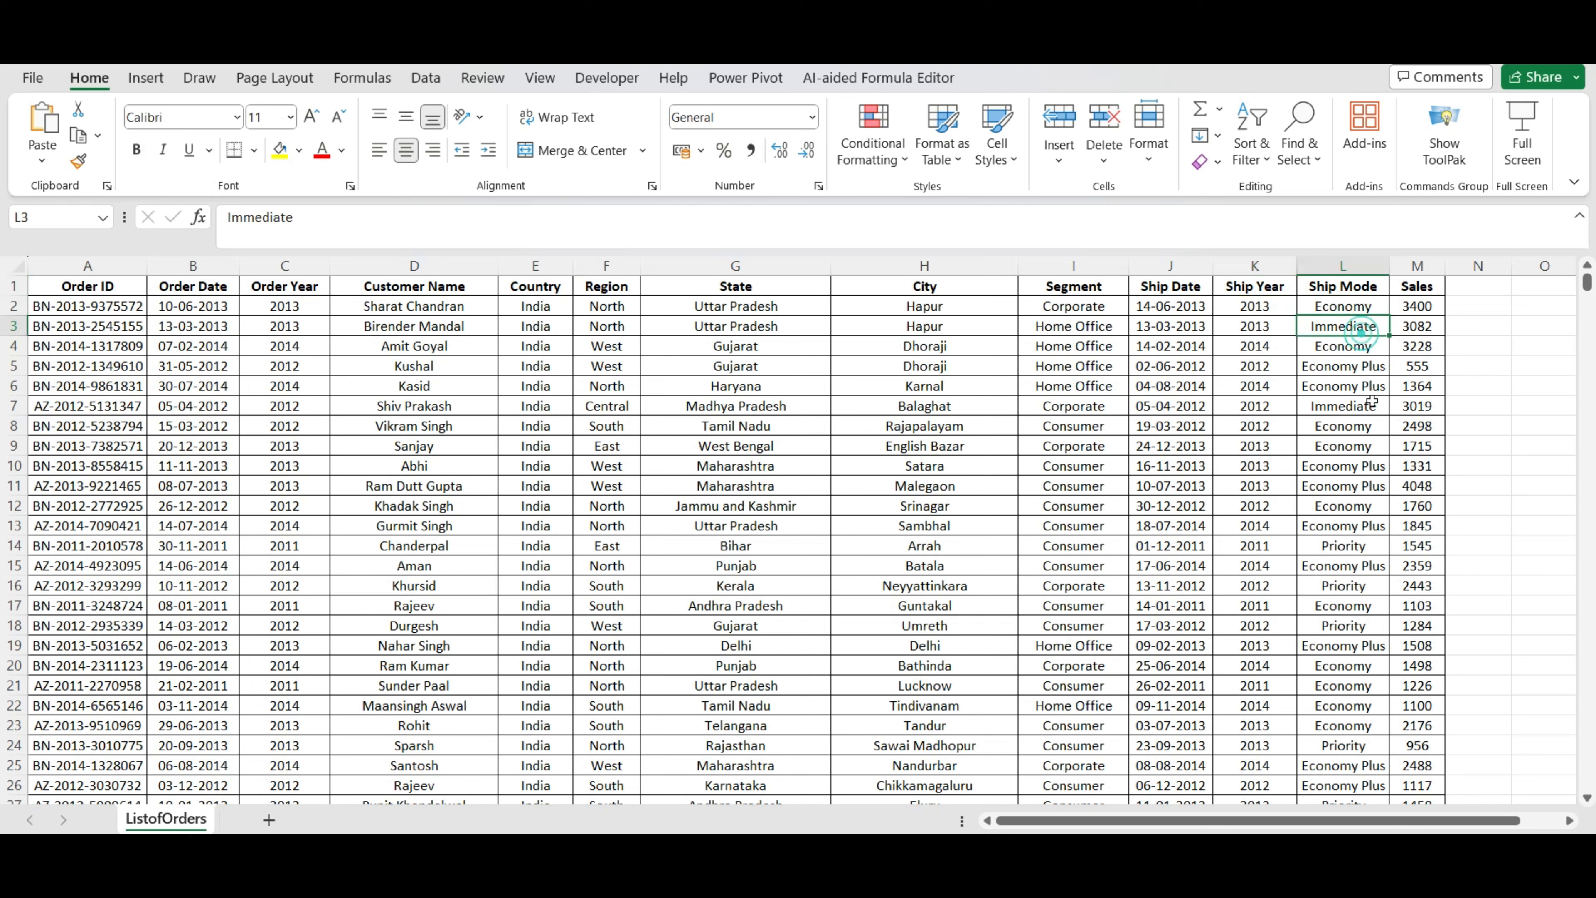
click(1365, 383)
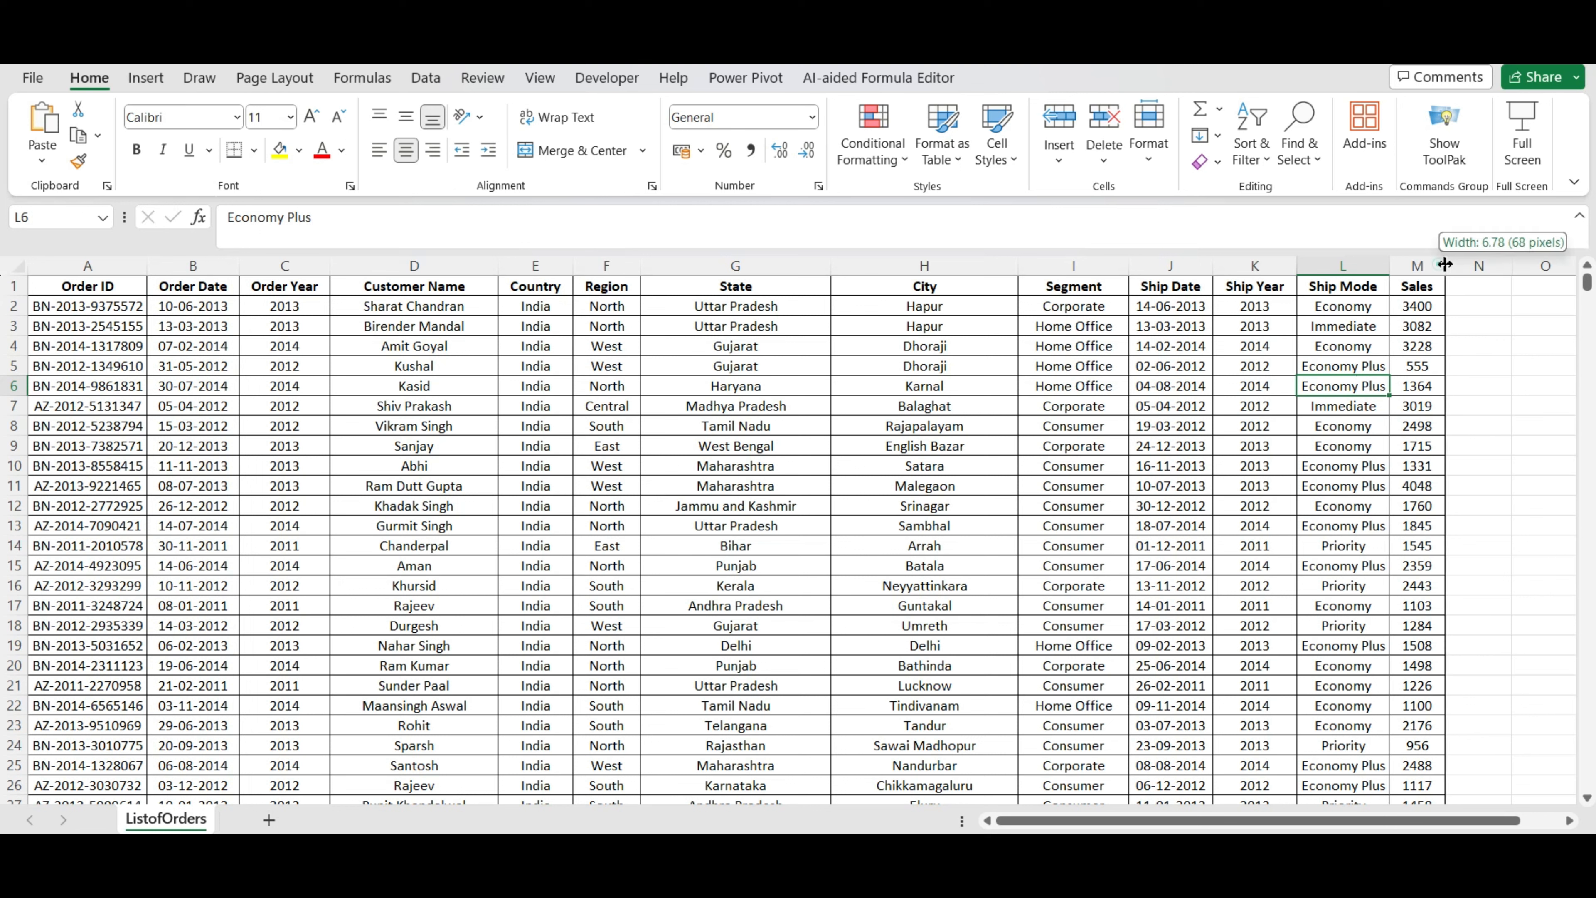
drag(1444, 265, 1498, 265)
scroll(1467, 336, down, 3)
scroll(1465, 335, up, 3)
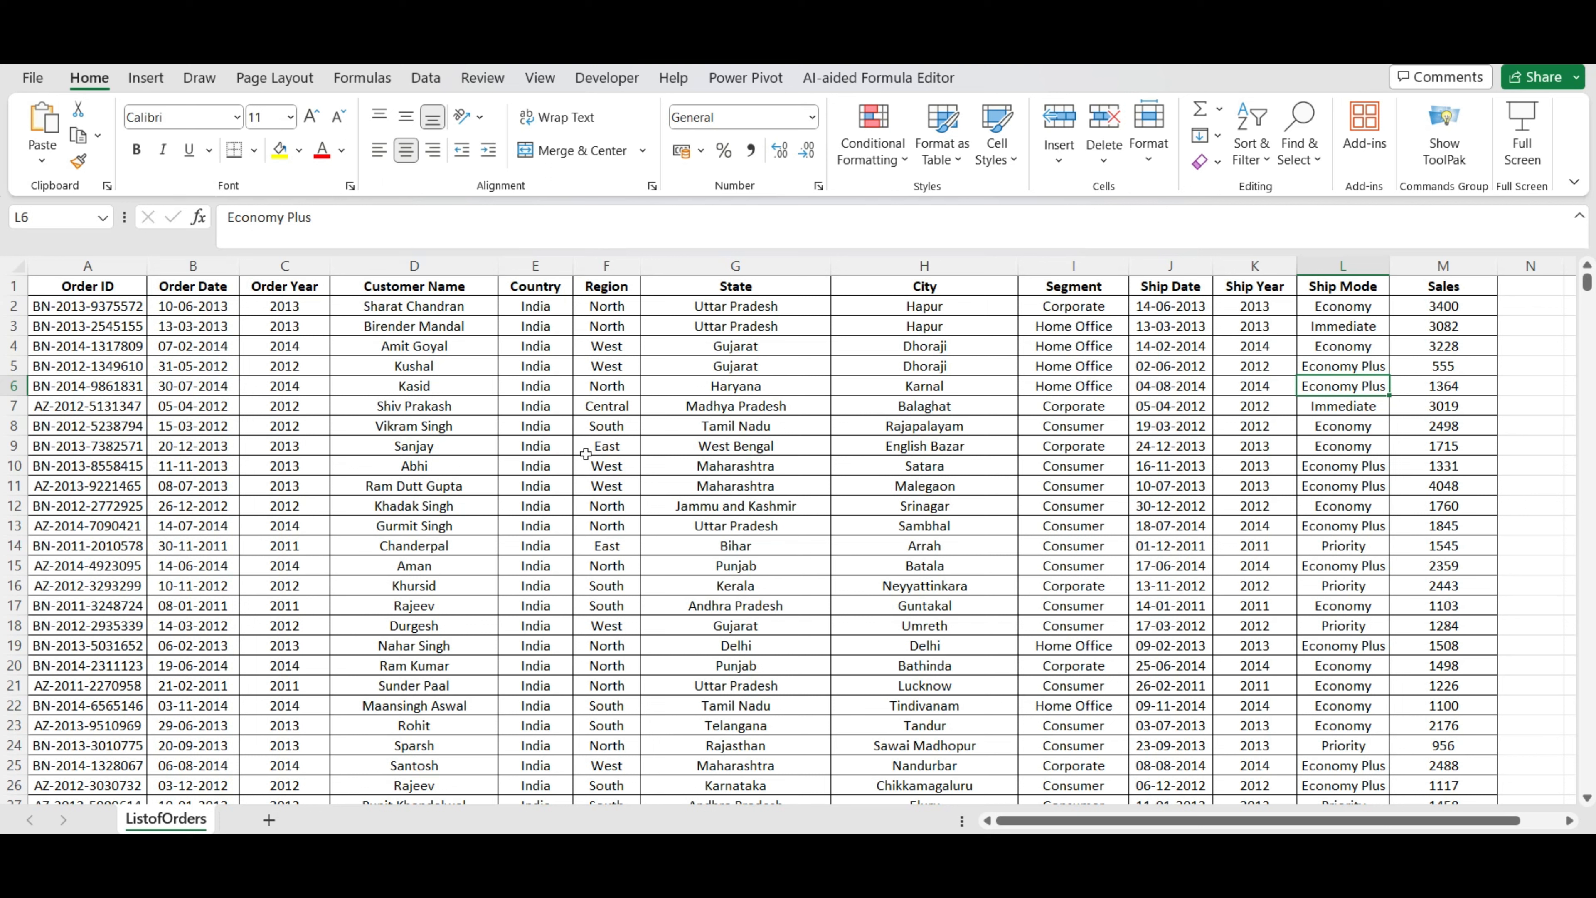
Select all order IDs from cell A2 downward to check where the data ends, and return to the first rows
click(90, 307)
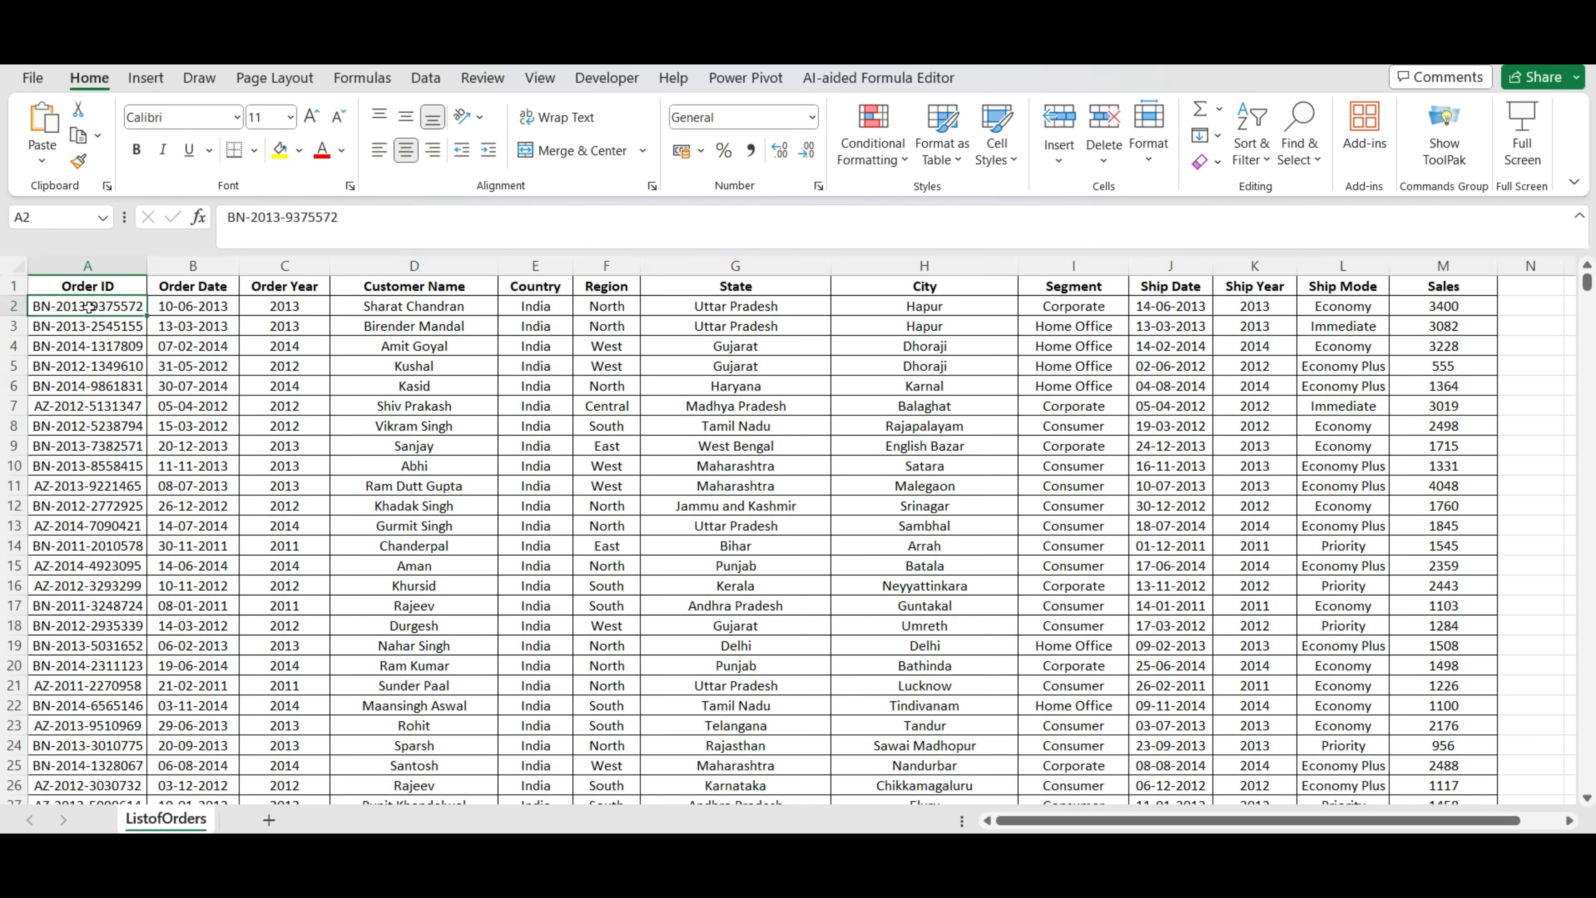
key(Right)
key(Left)
key(Up)
key(Down)
key(ctrl+shift+Down)
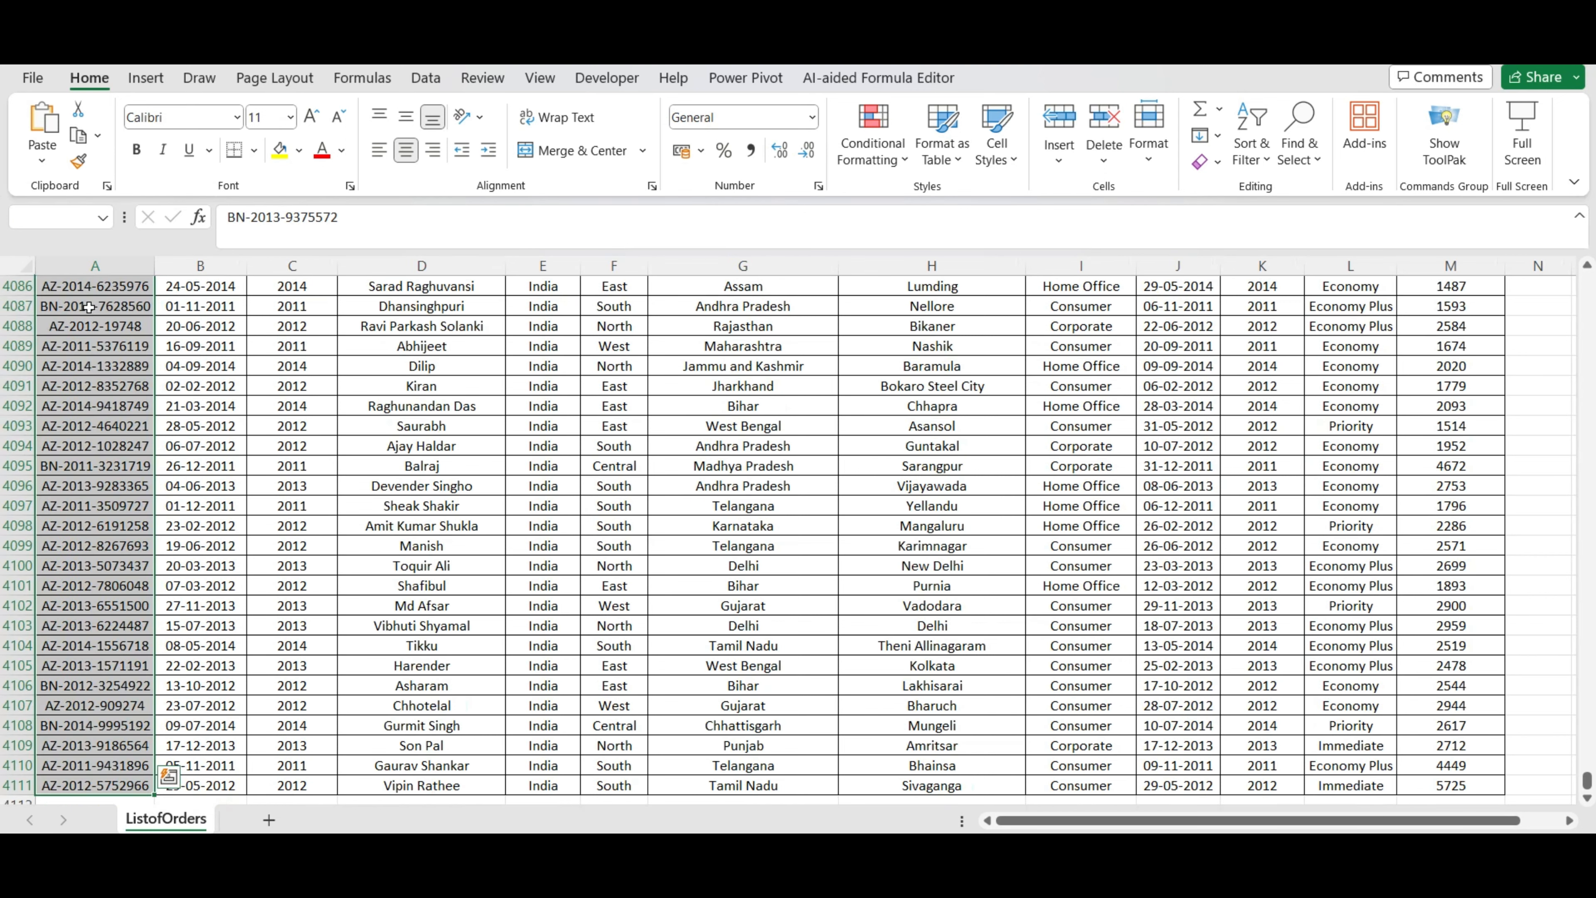
scroll(244, 671, down, 1)
scroll(245, 671, down, 2)
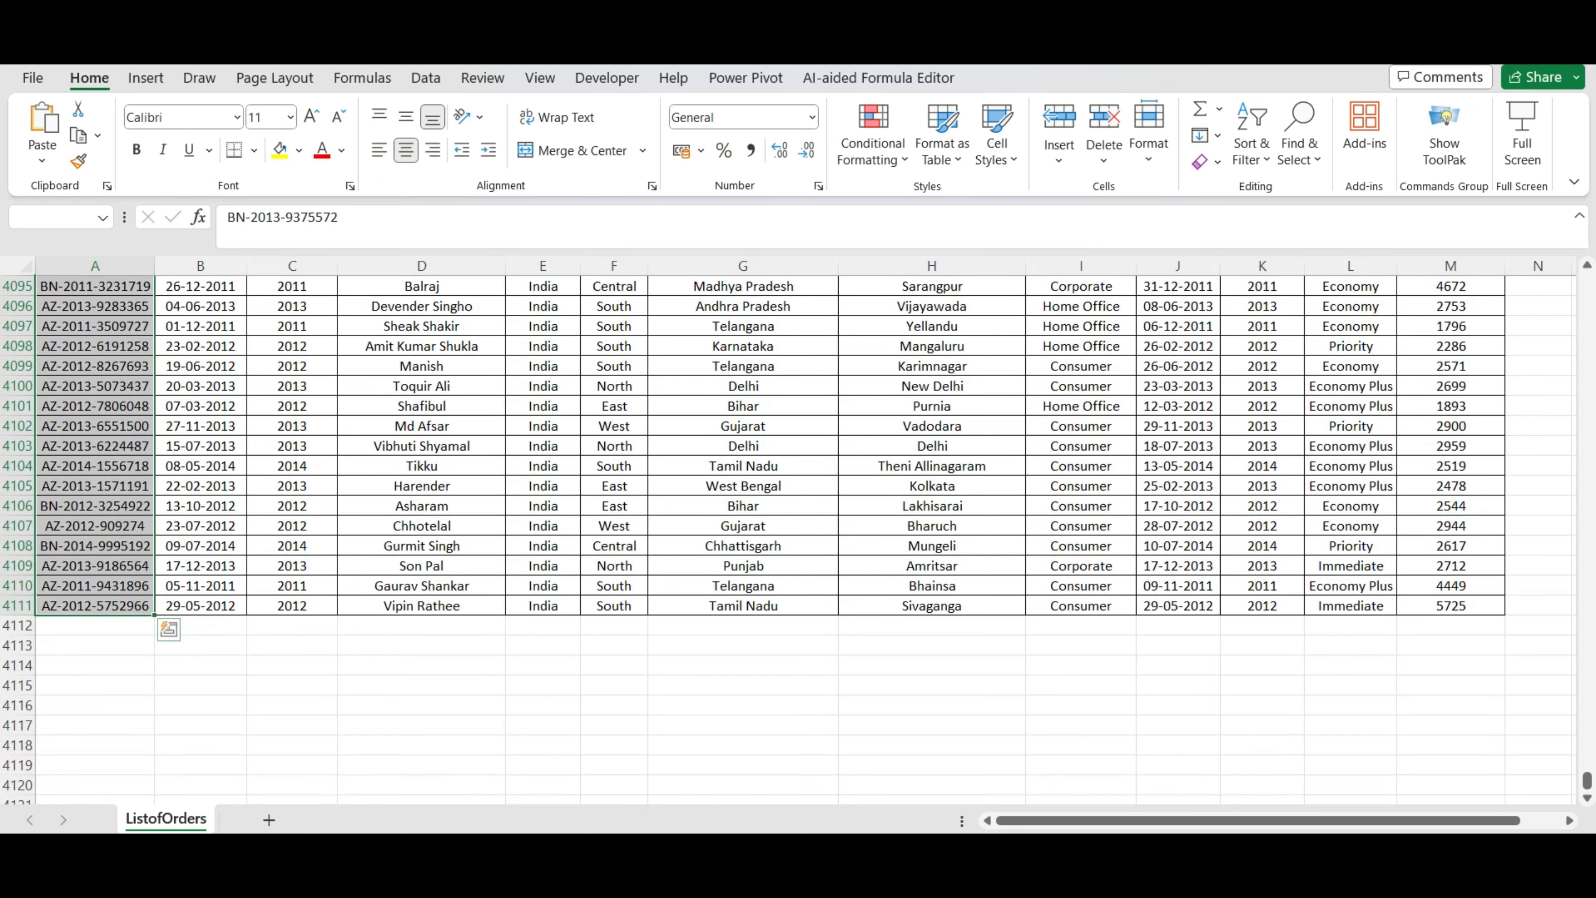
click(1588, 780)
drag(1588, 783, 1587, 280)
click(273, 339)
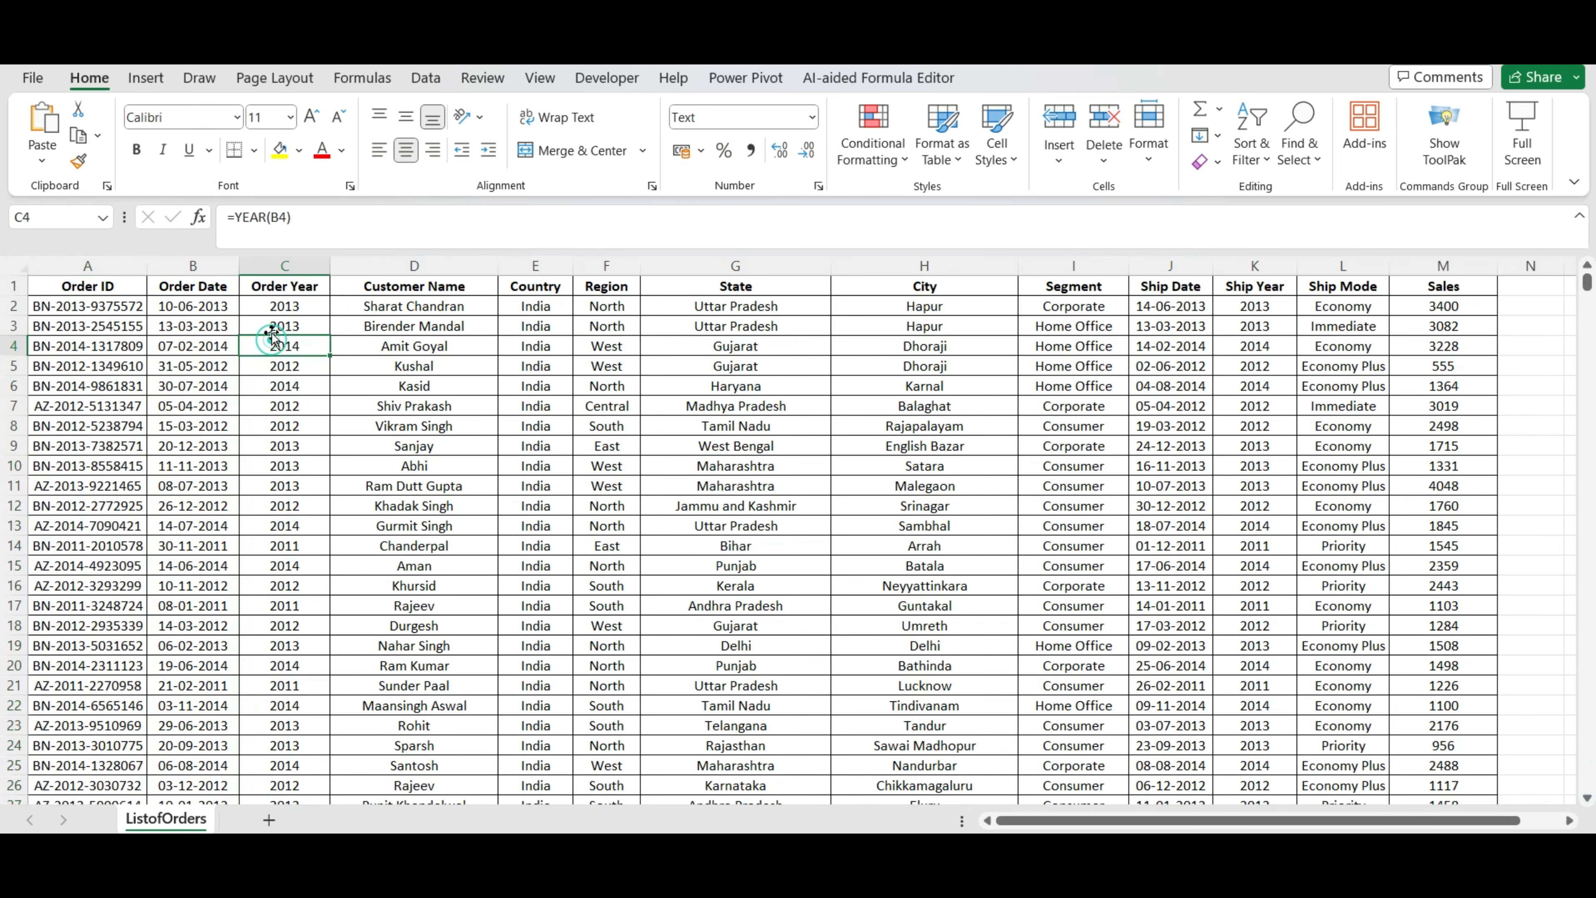
click(1473, 281)
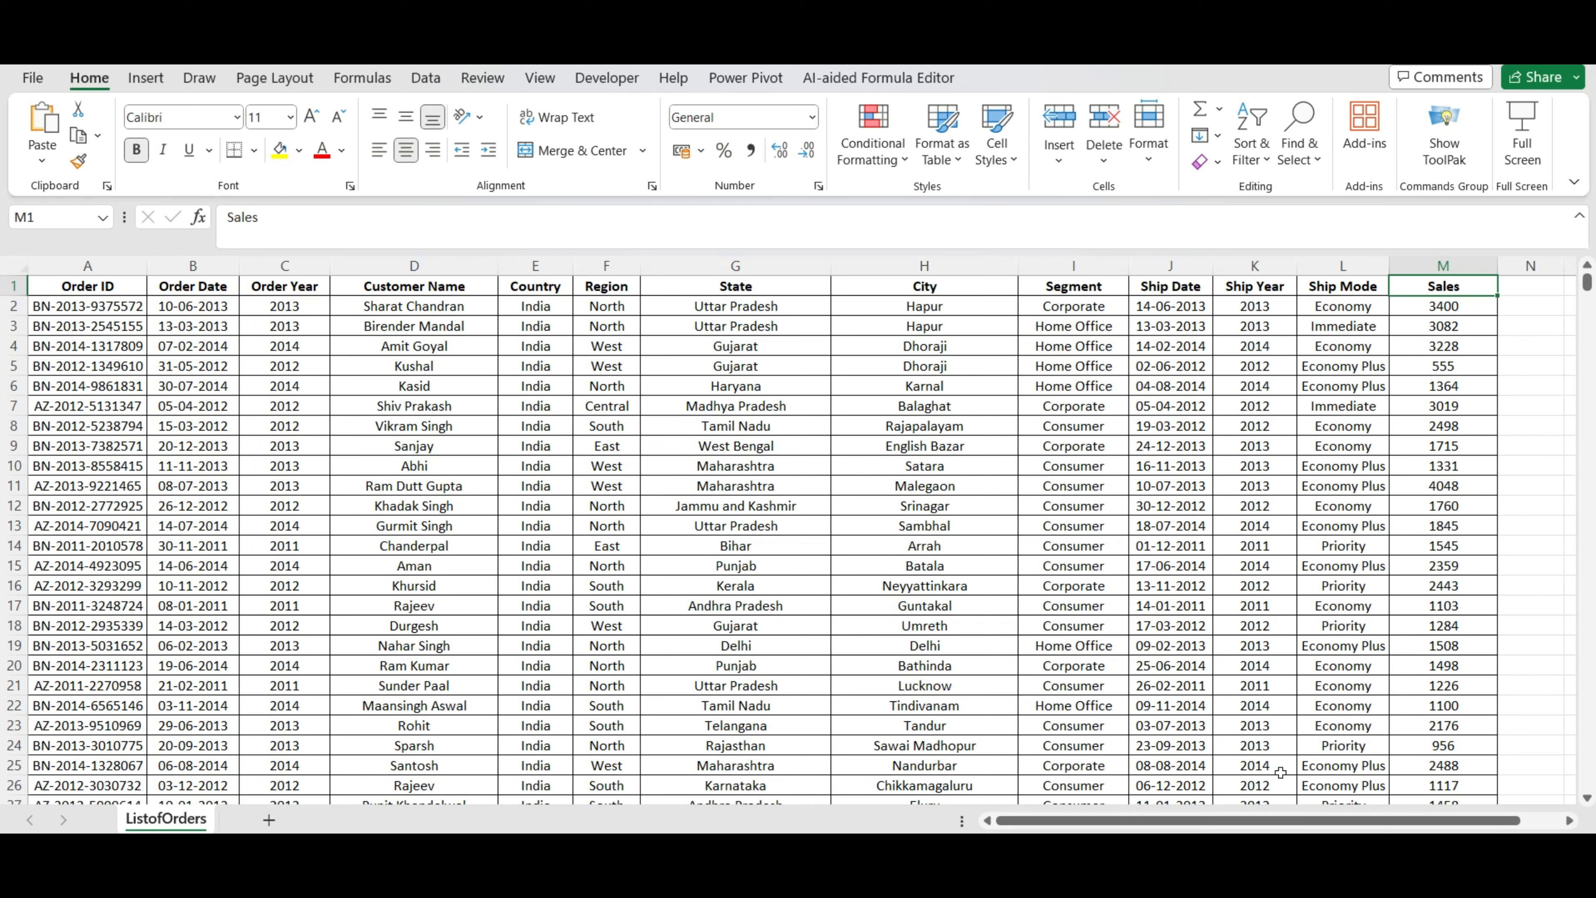
click(129, 285)
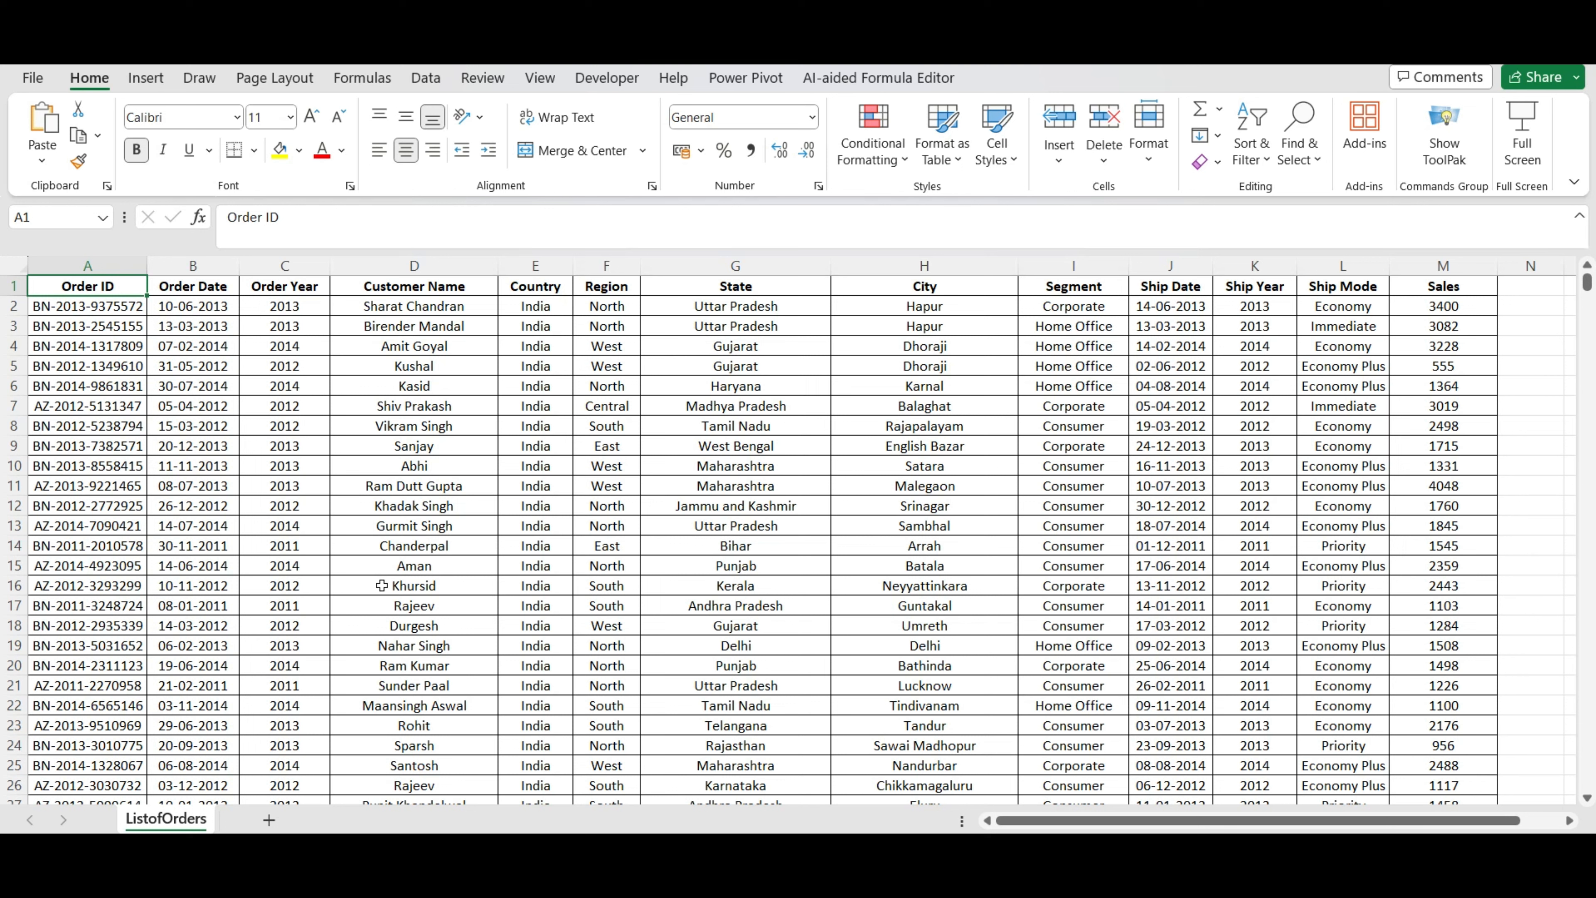
click(419, 78)
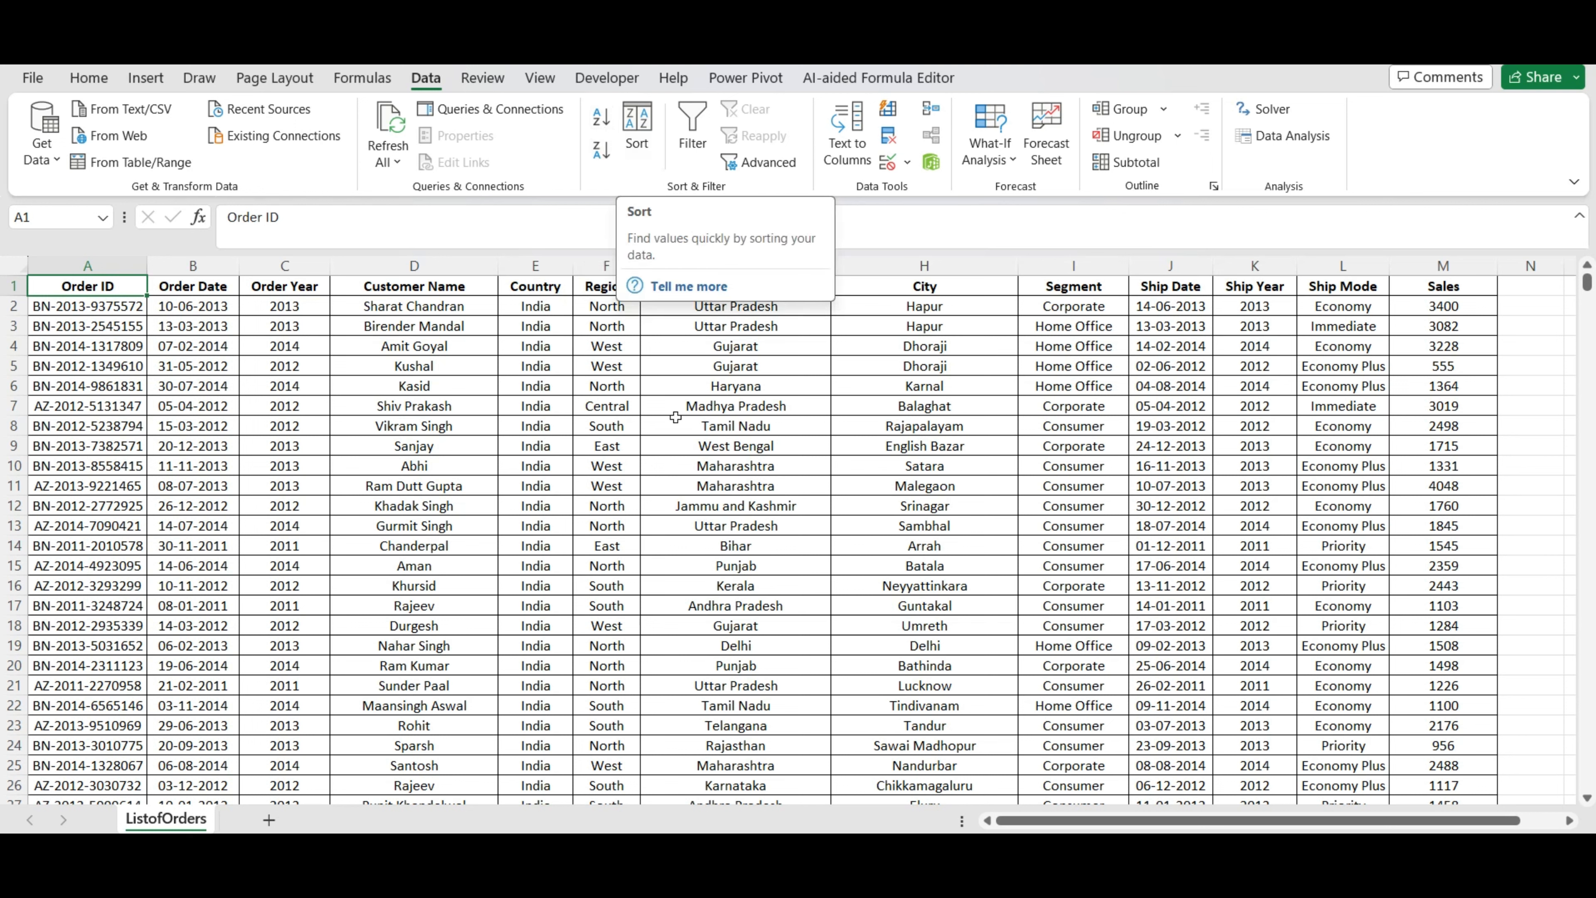
click(88, 78)
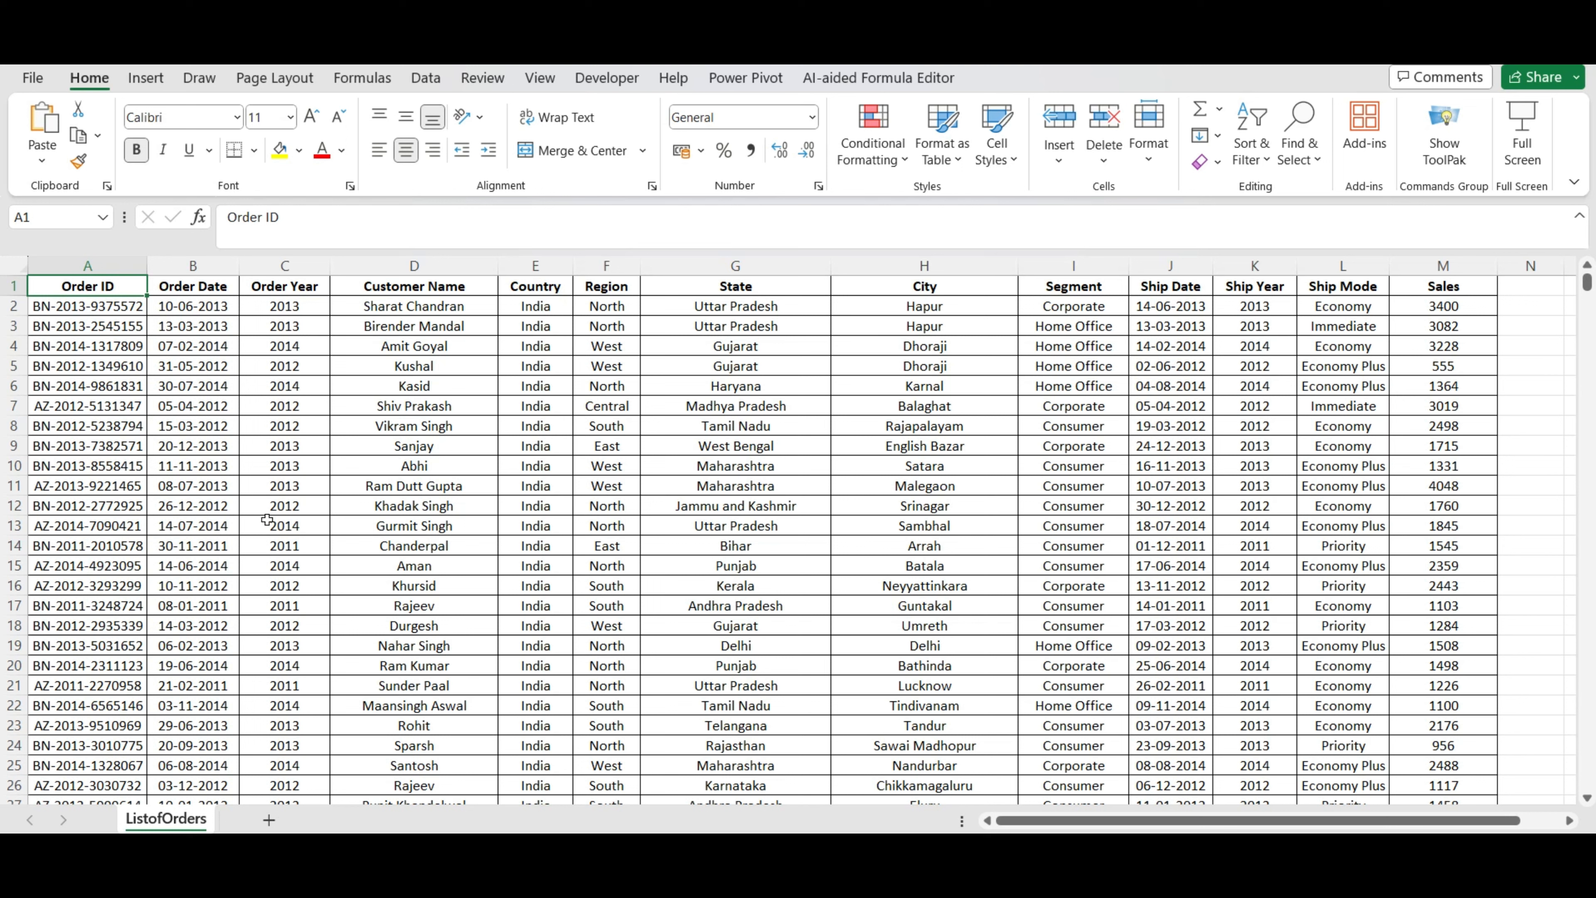
key(alt)
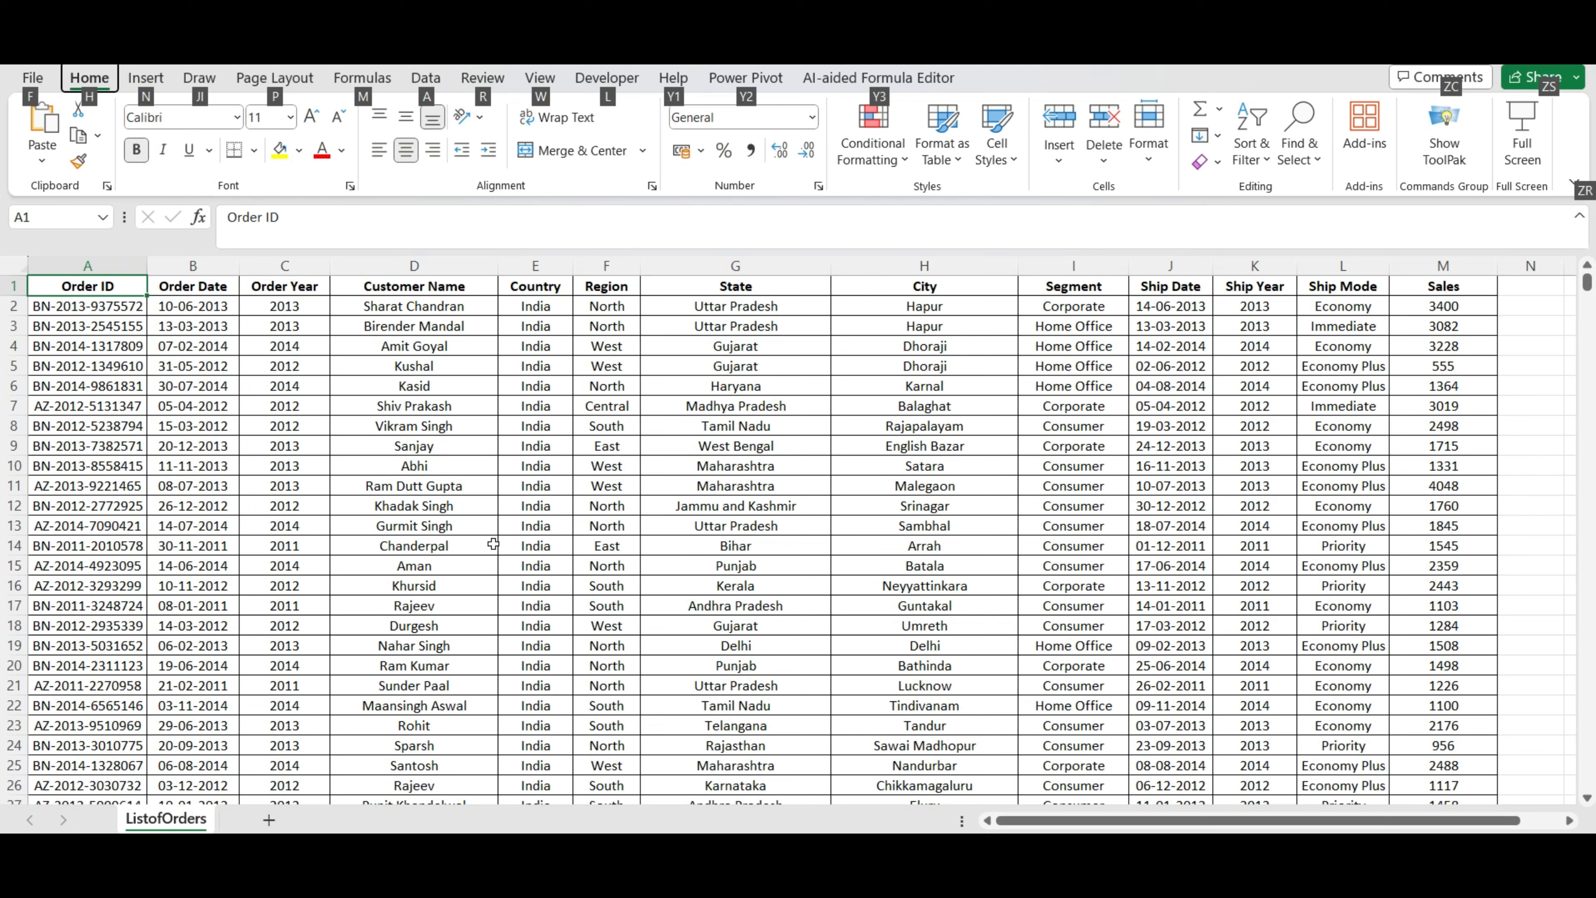
key(alt+a)
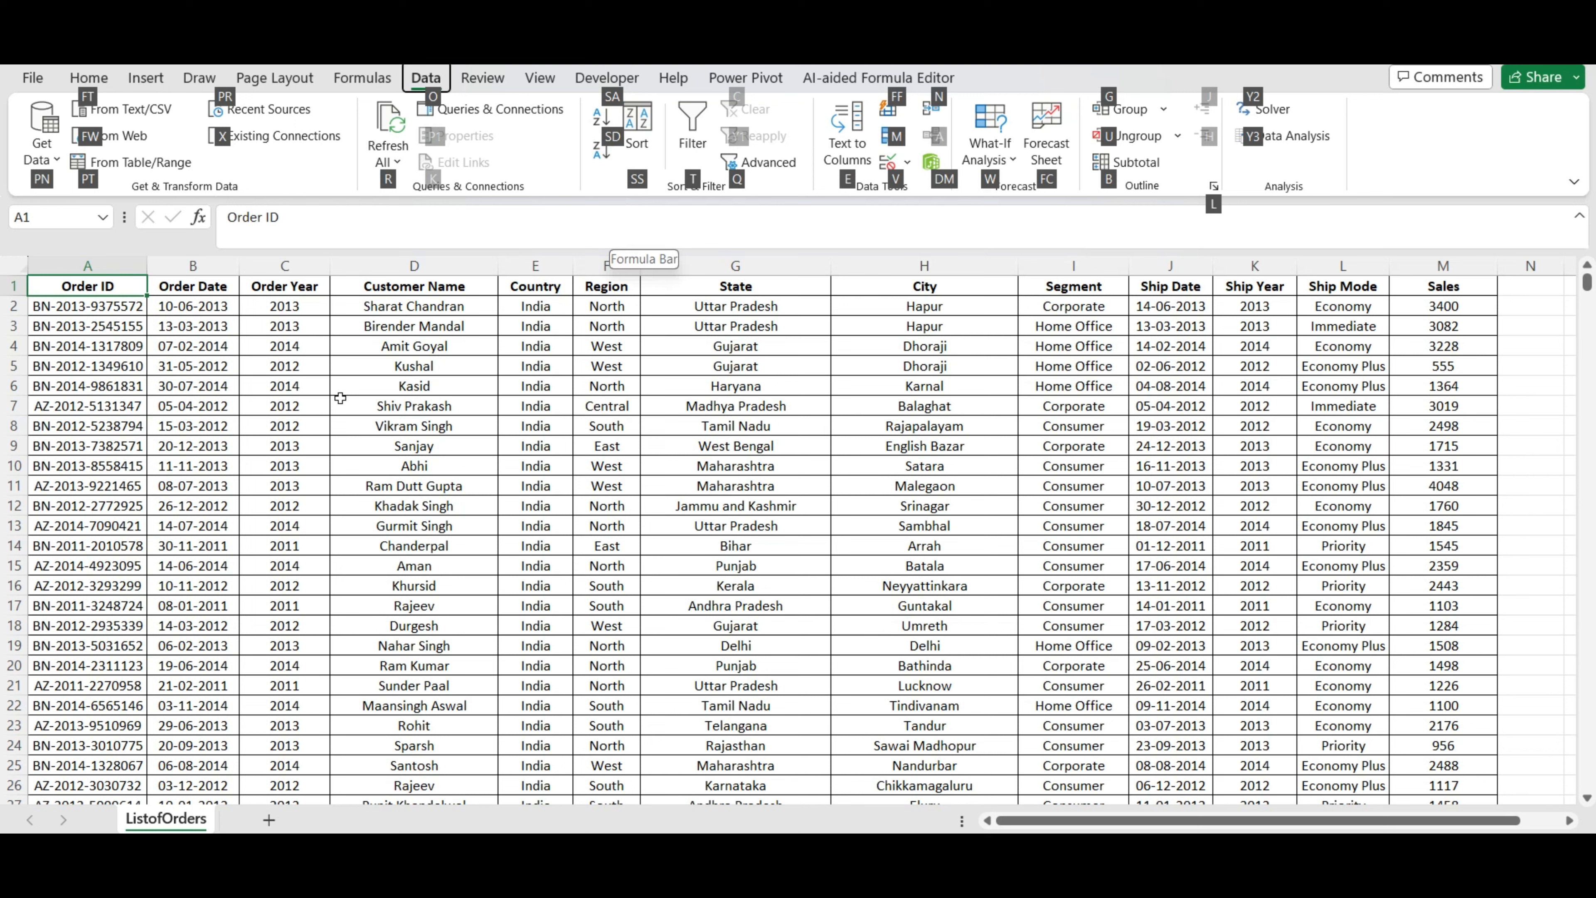
Sort the whole order list by the Customer Name column from Z to A, expanding the selection to the adjacent data
click(412, 266)
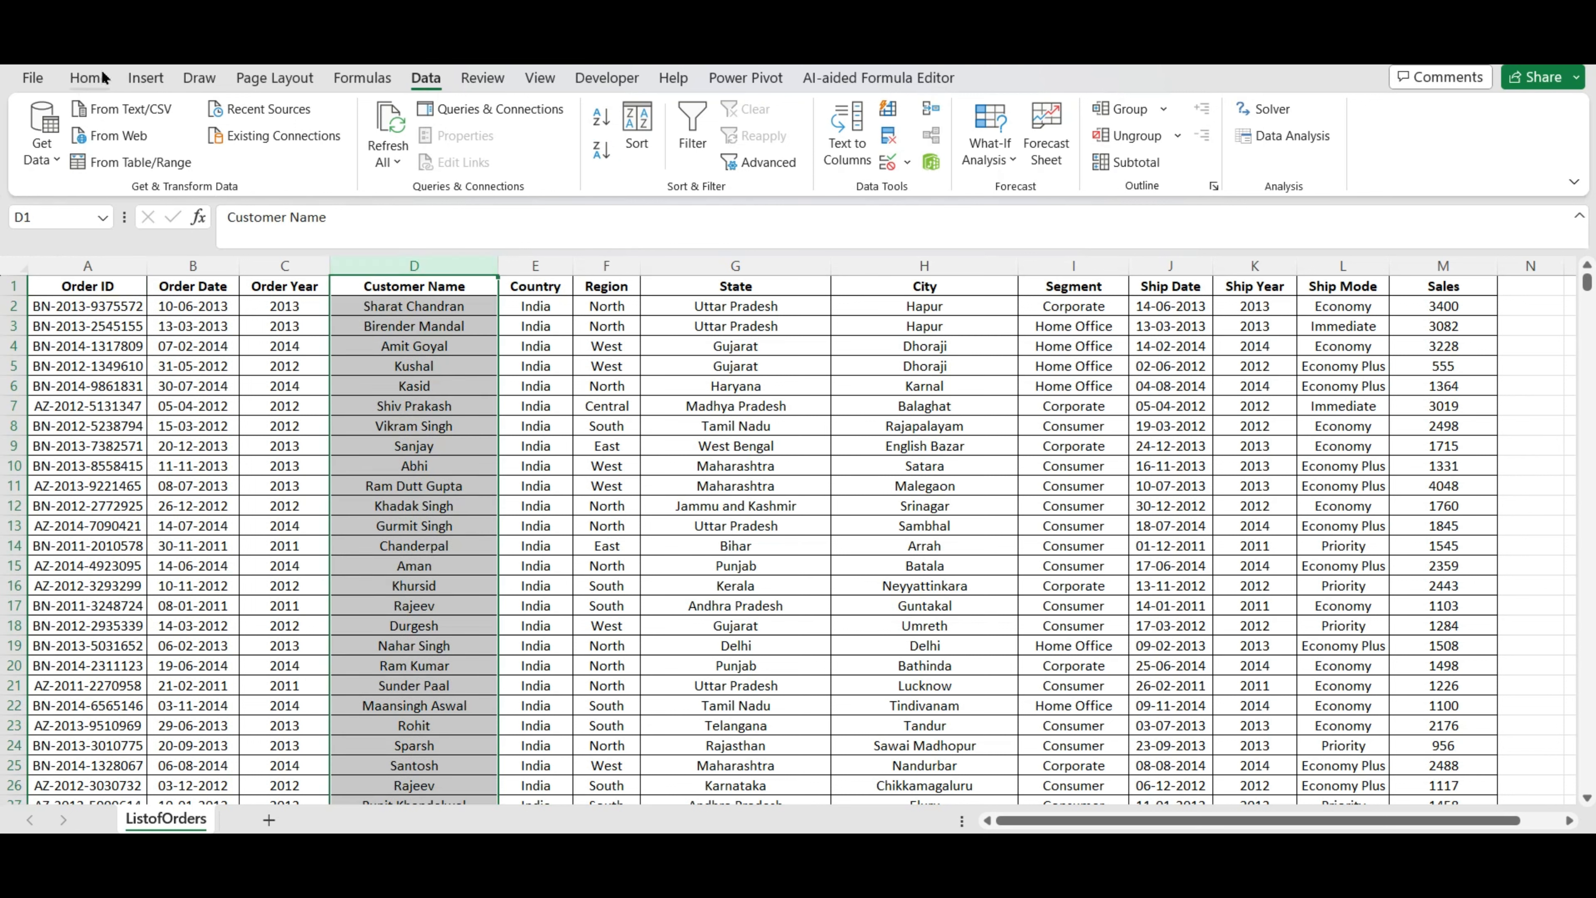
click(88, 77)
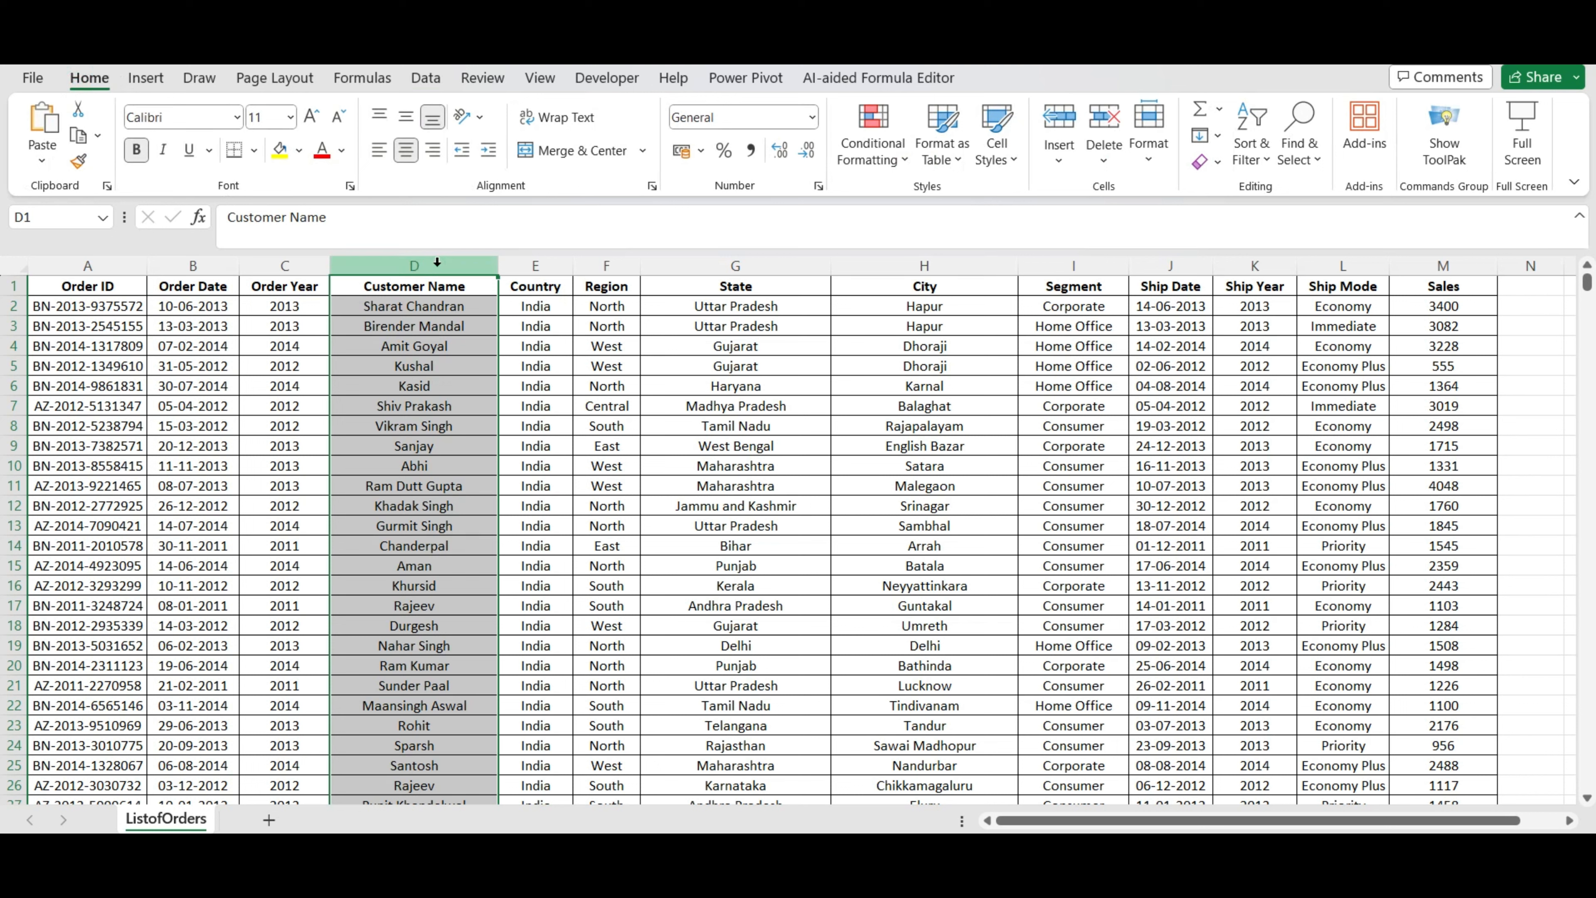
key(alt)
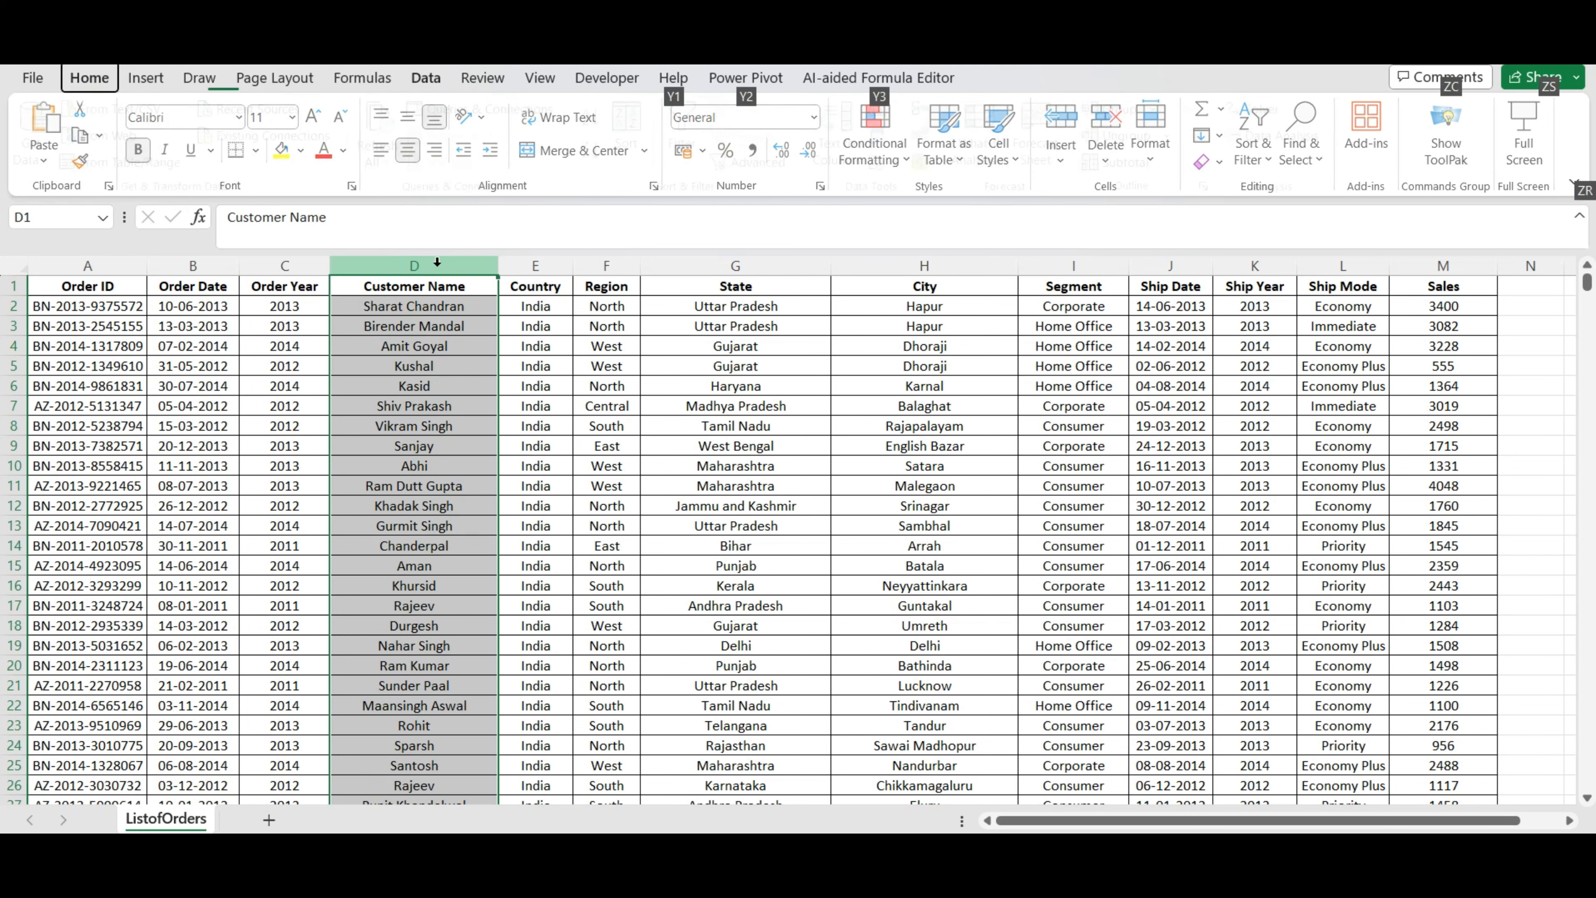
key(a)
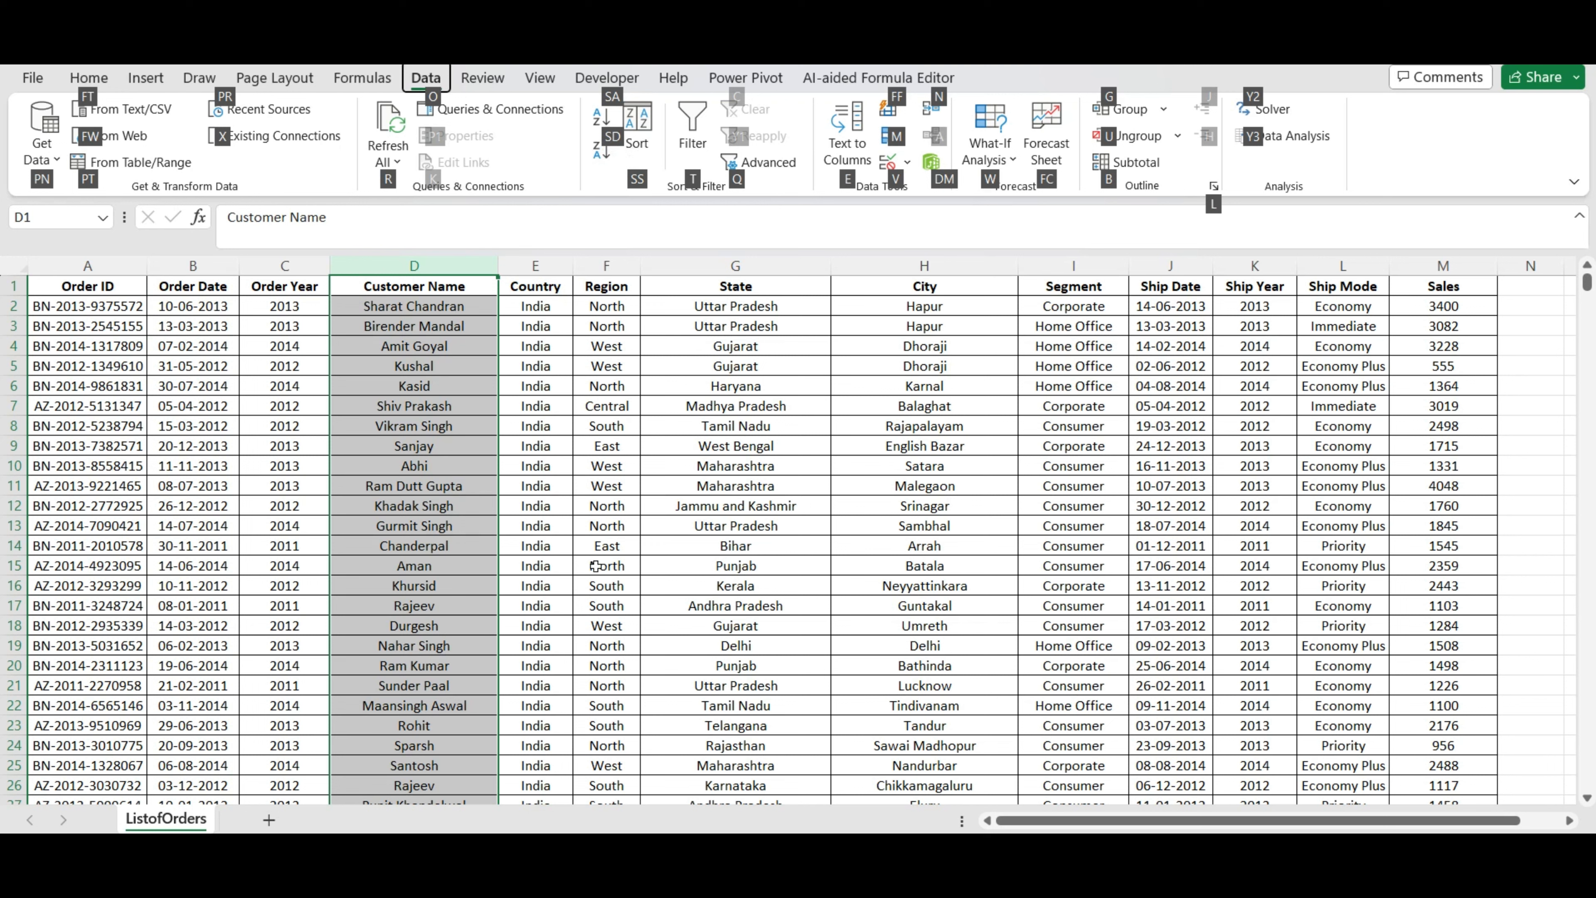
key(s)
key(a)
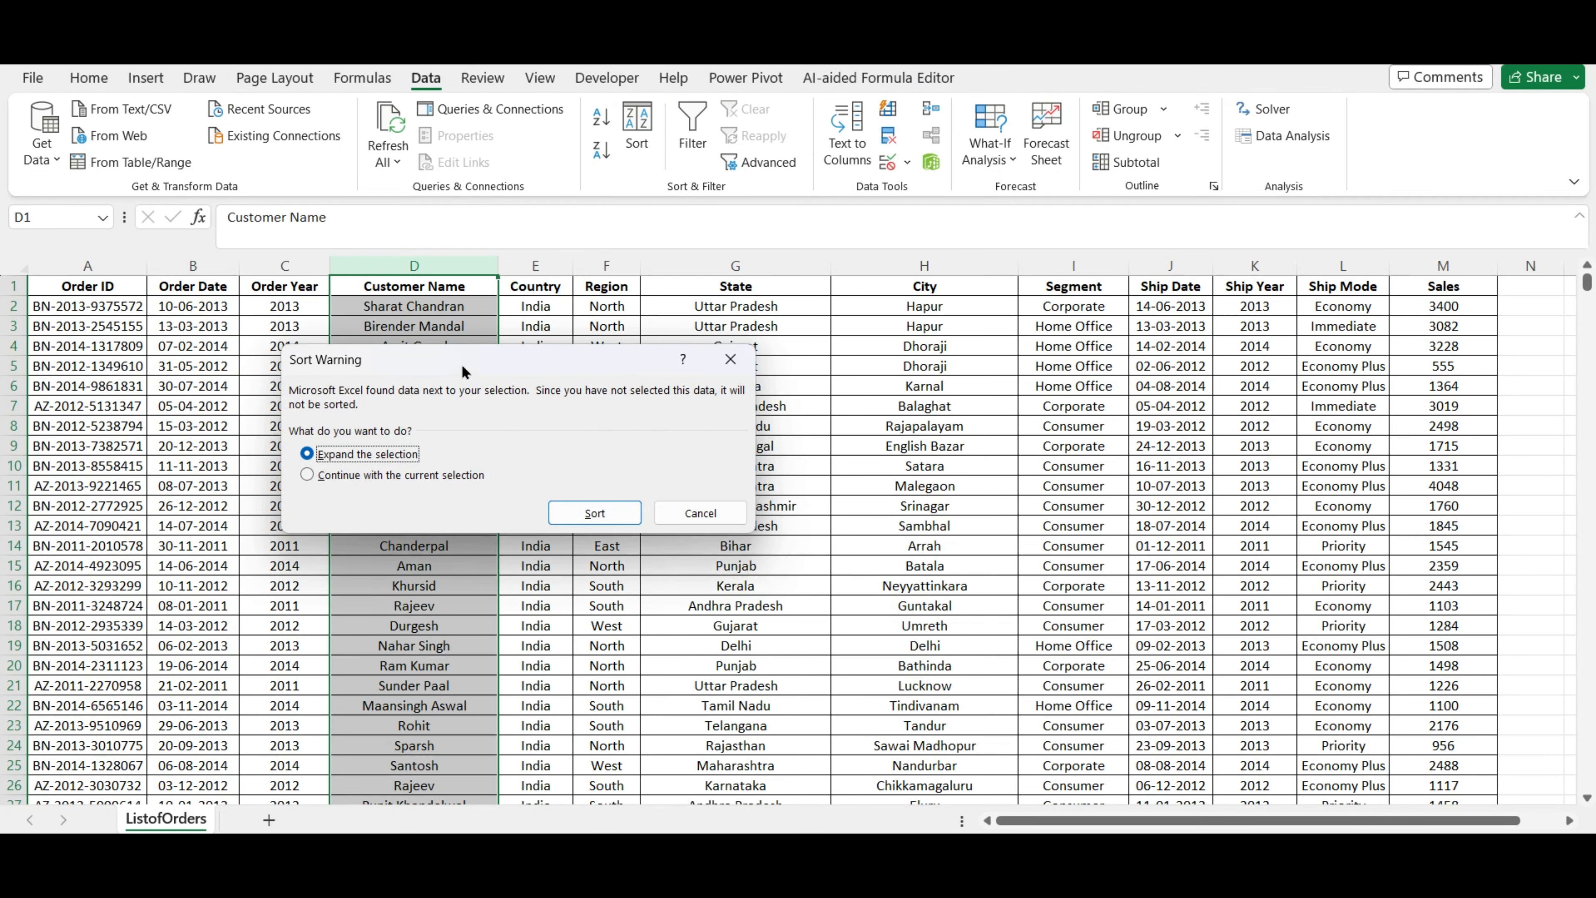
drag(457, 368, 420, 314)
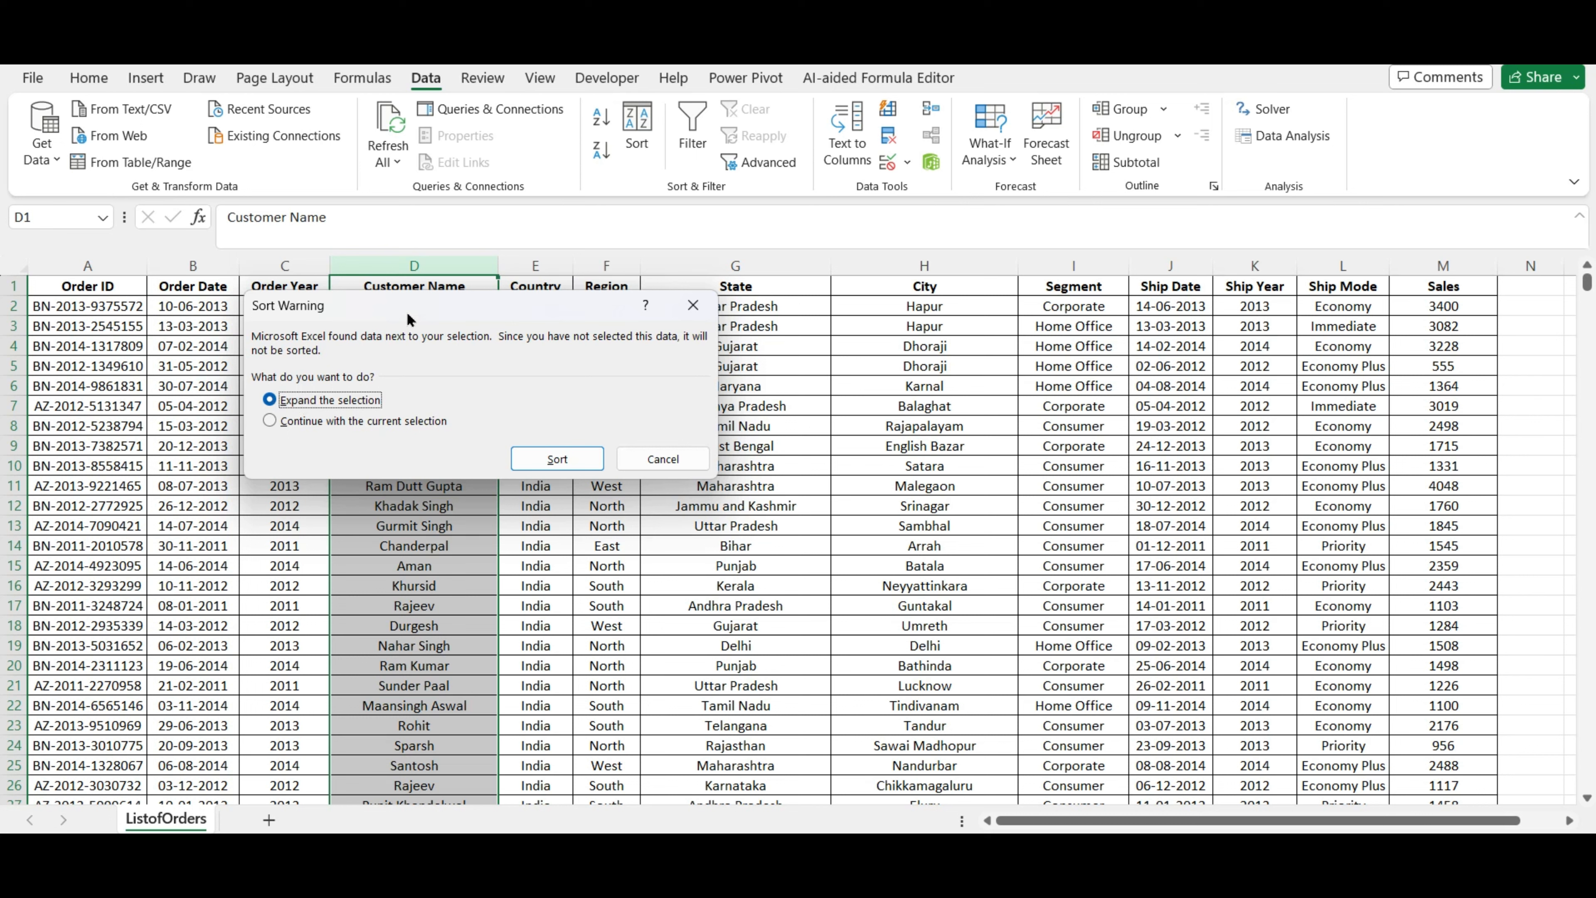
drag(414, 301, 417, 334)
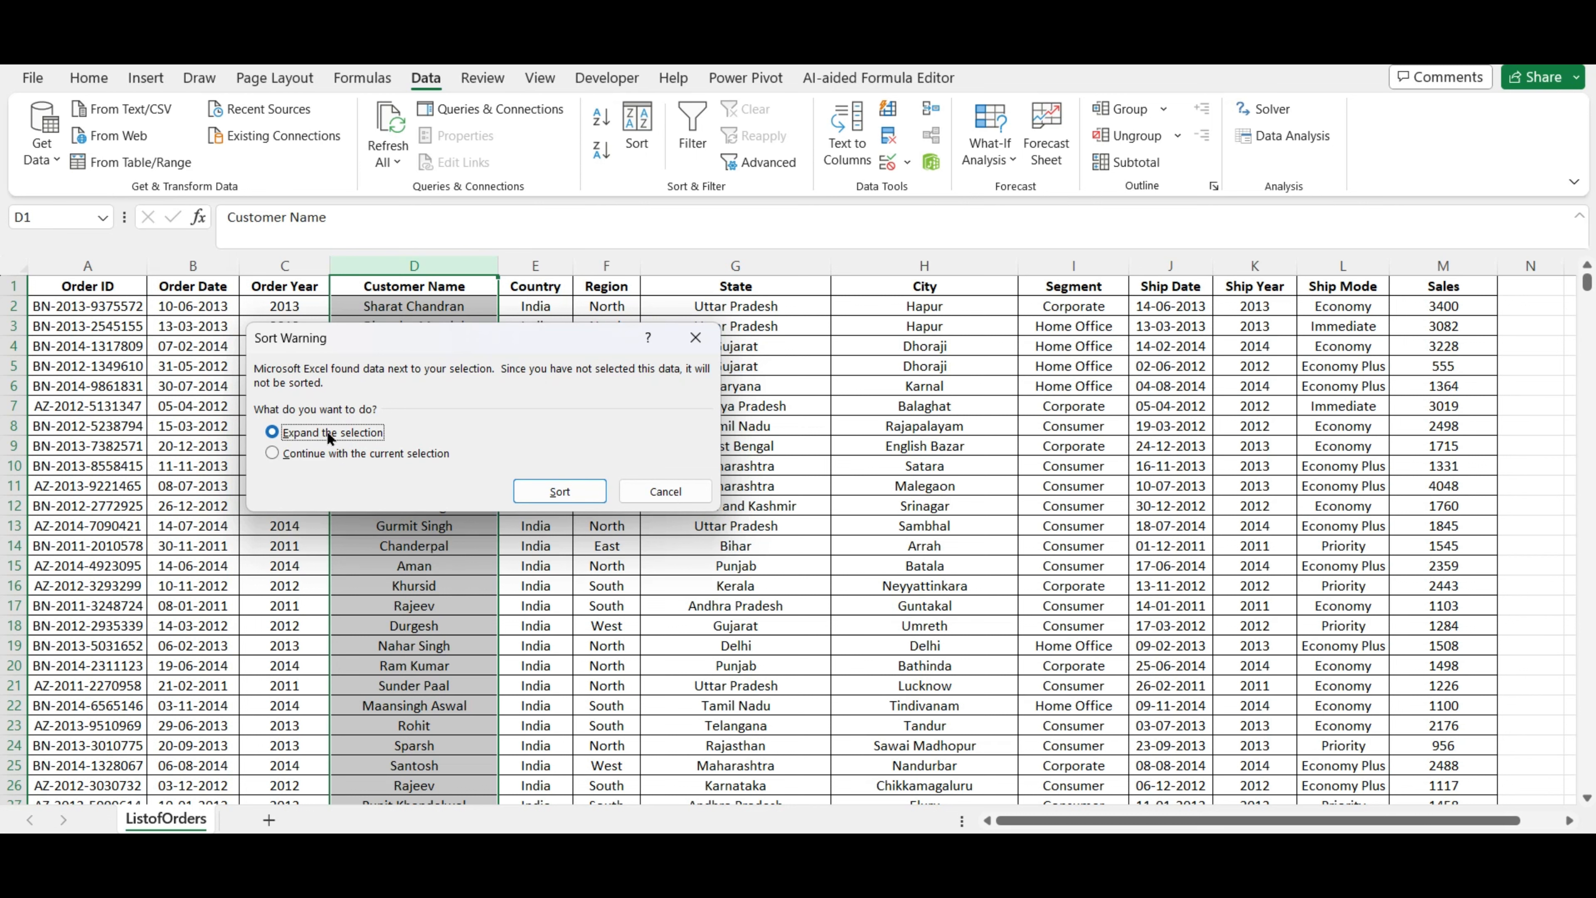
click(569, 492)
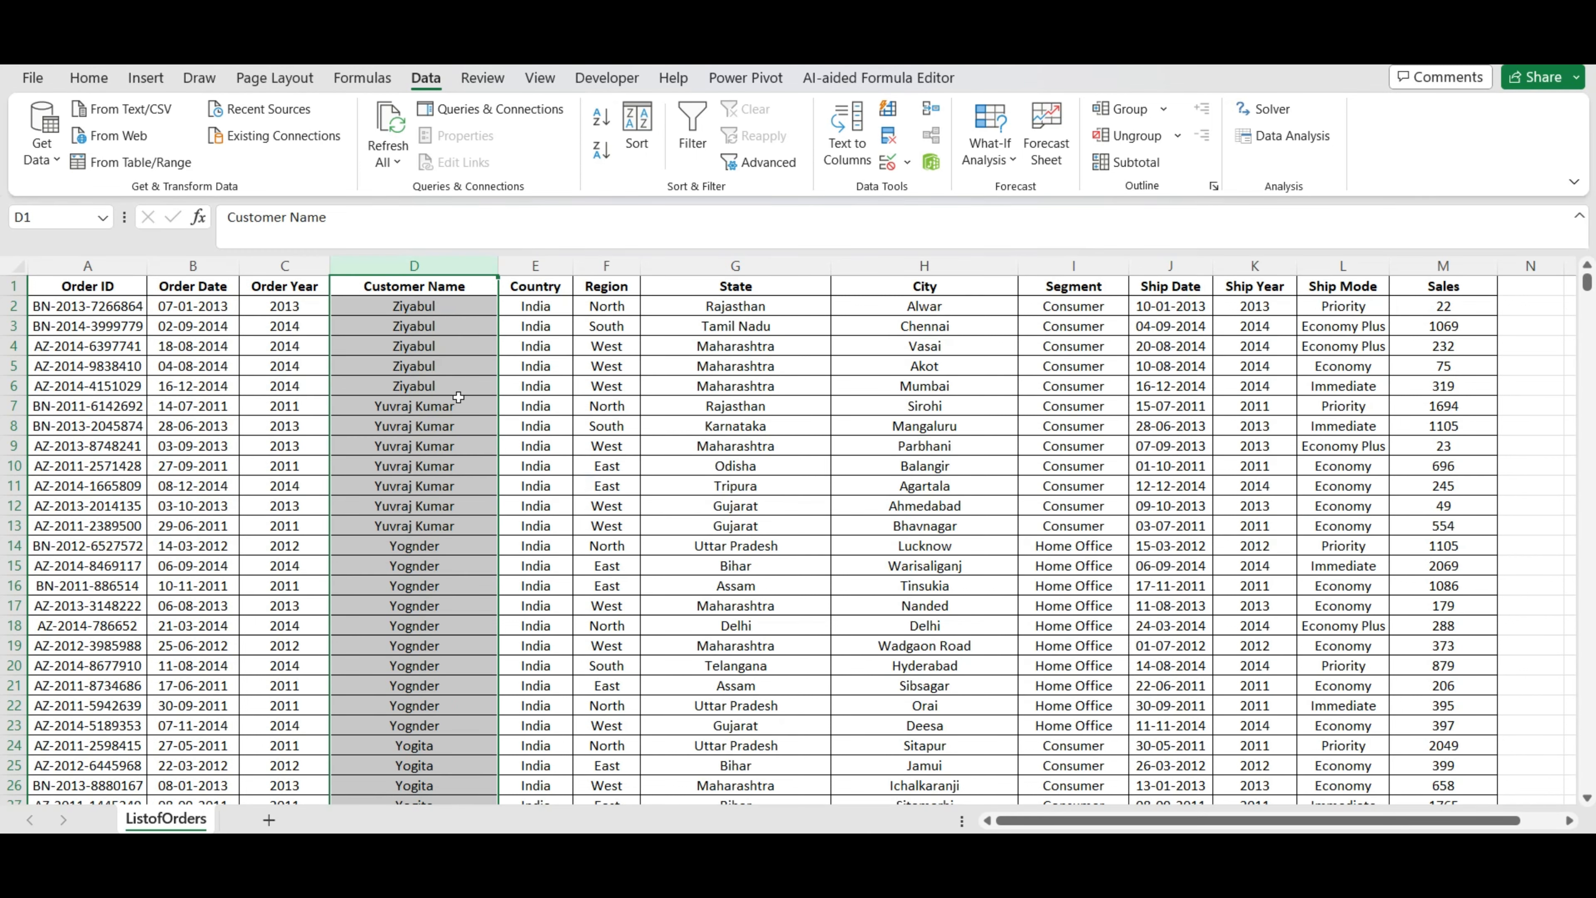
Review the Customer Name order down through several hundred rows and return to the first records
click(440, 306)
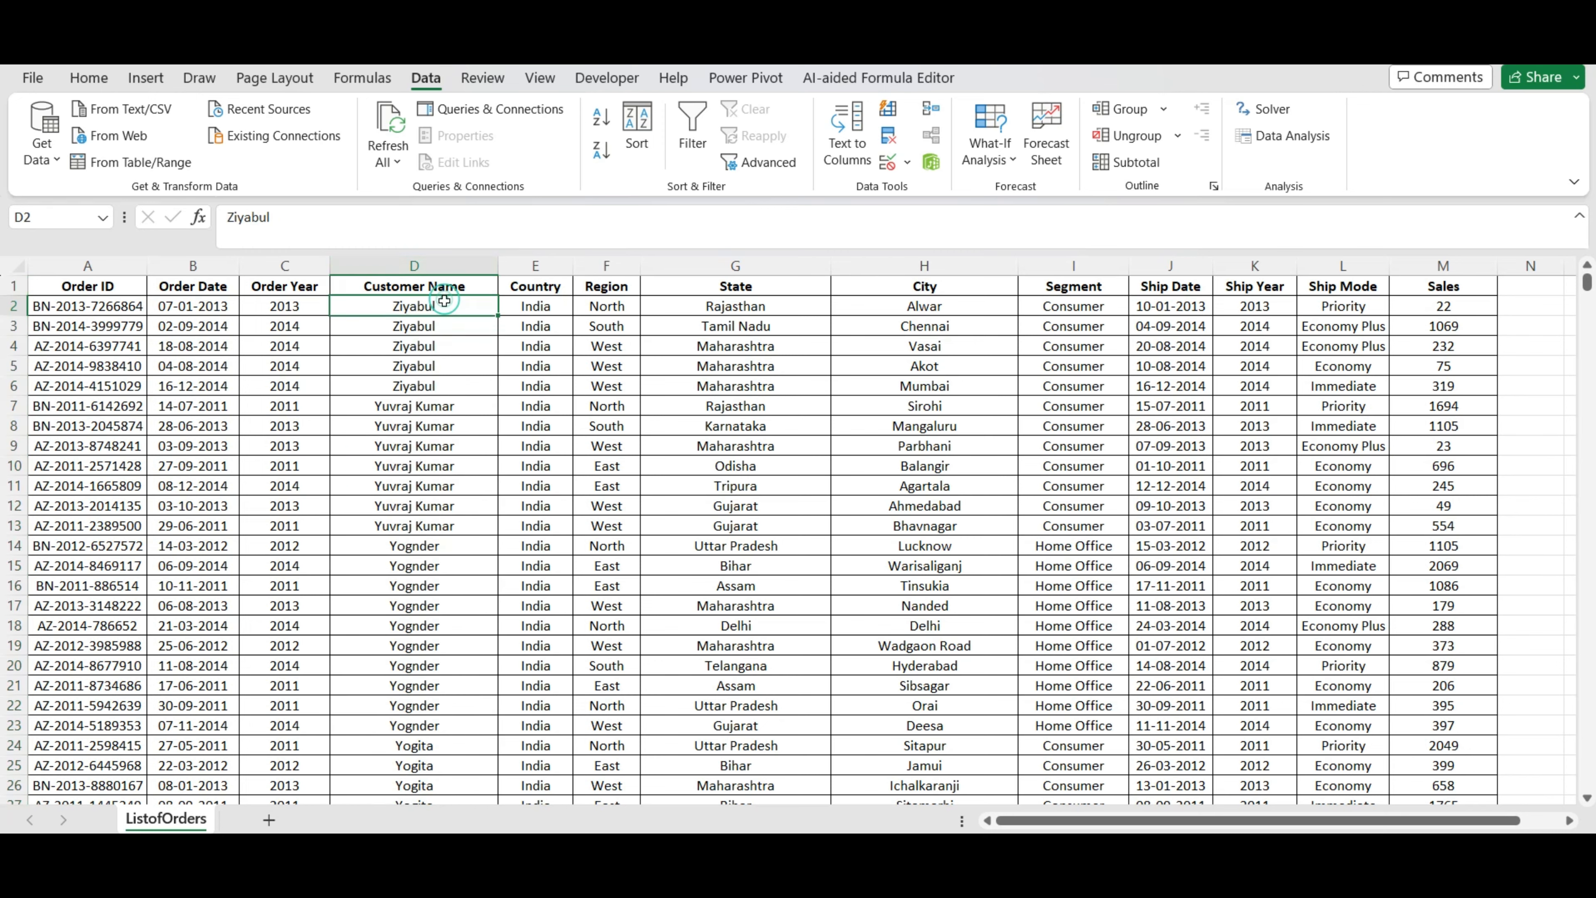
click(435, 421)
scroll(436, 459, down, 13)
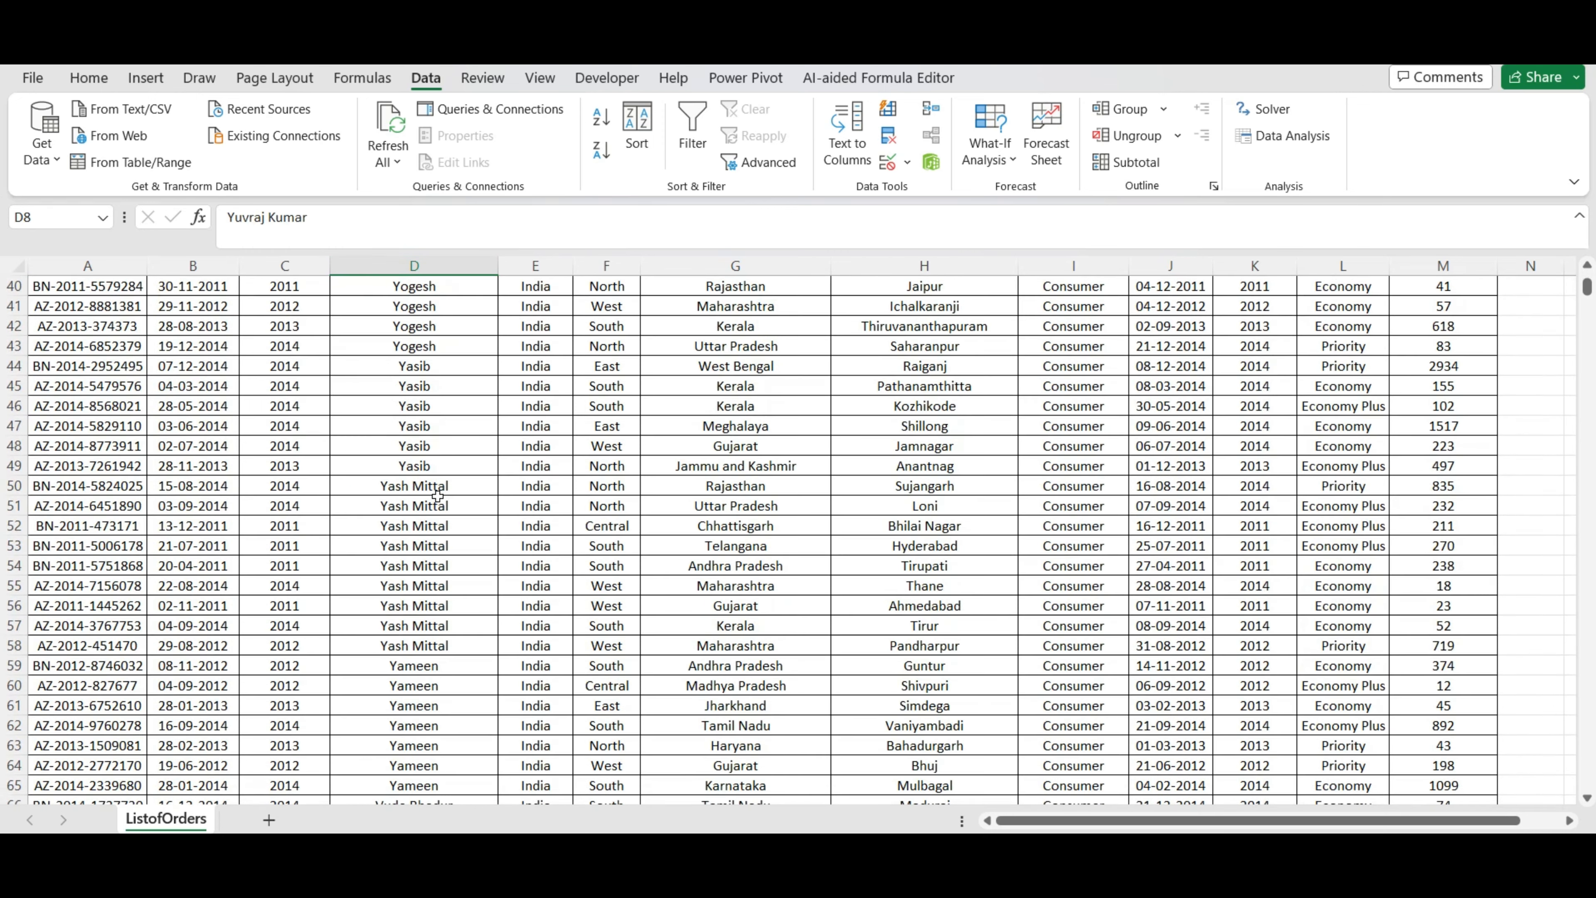
scroll(438, 496, down, 20)
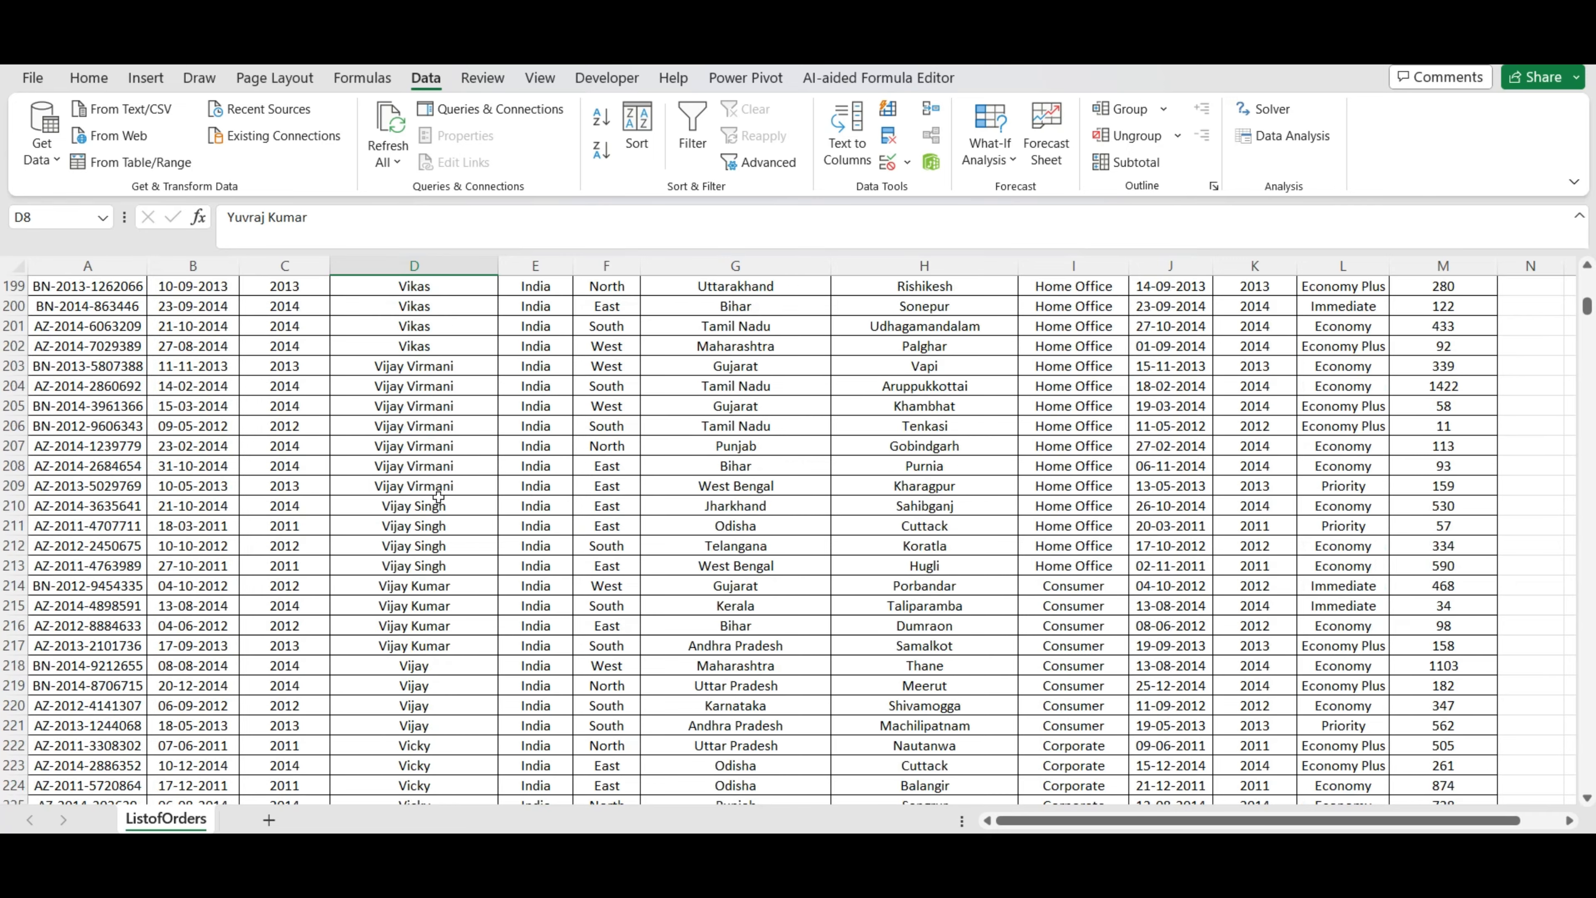
scroll(439, 496, down, 20)
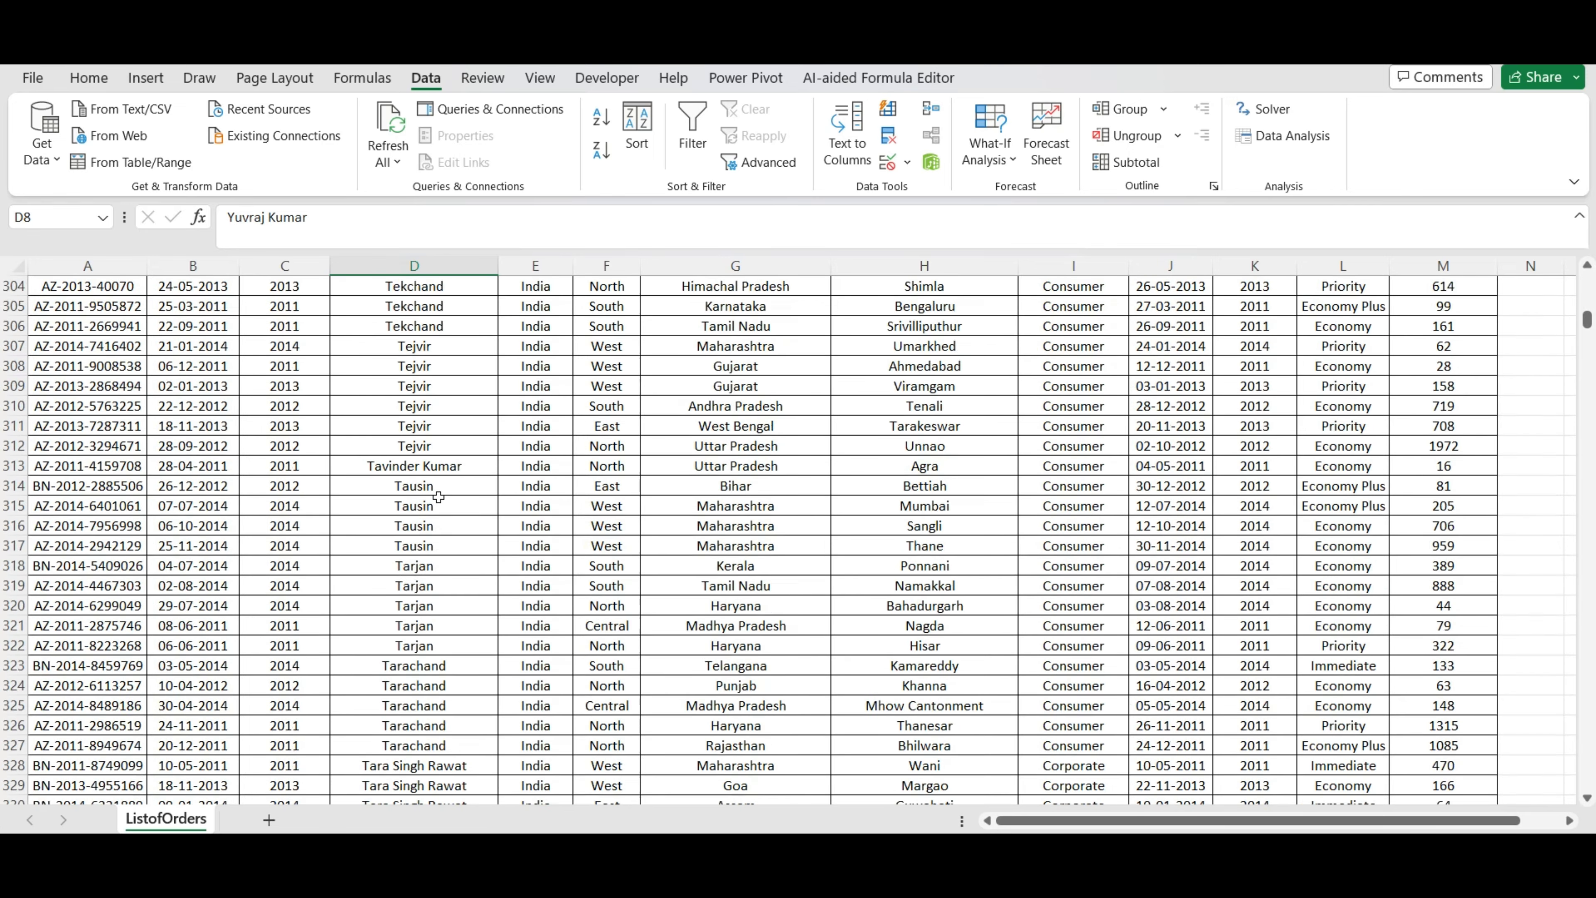
scroll(438, 497, up, 20)
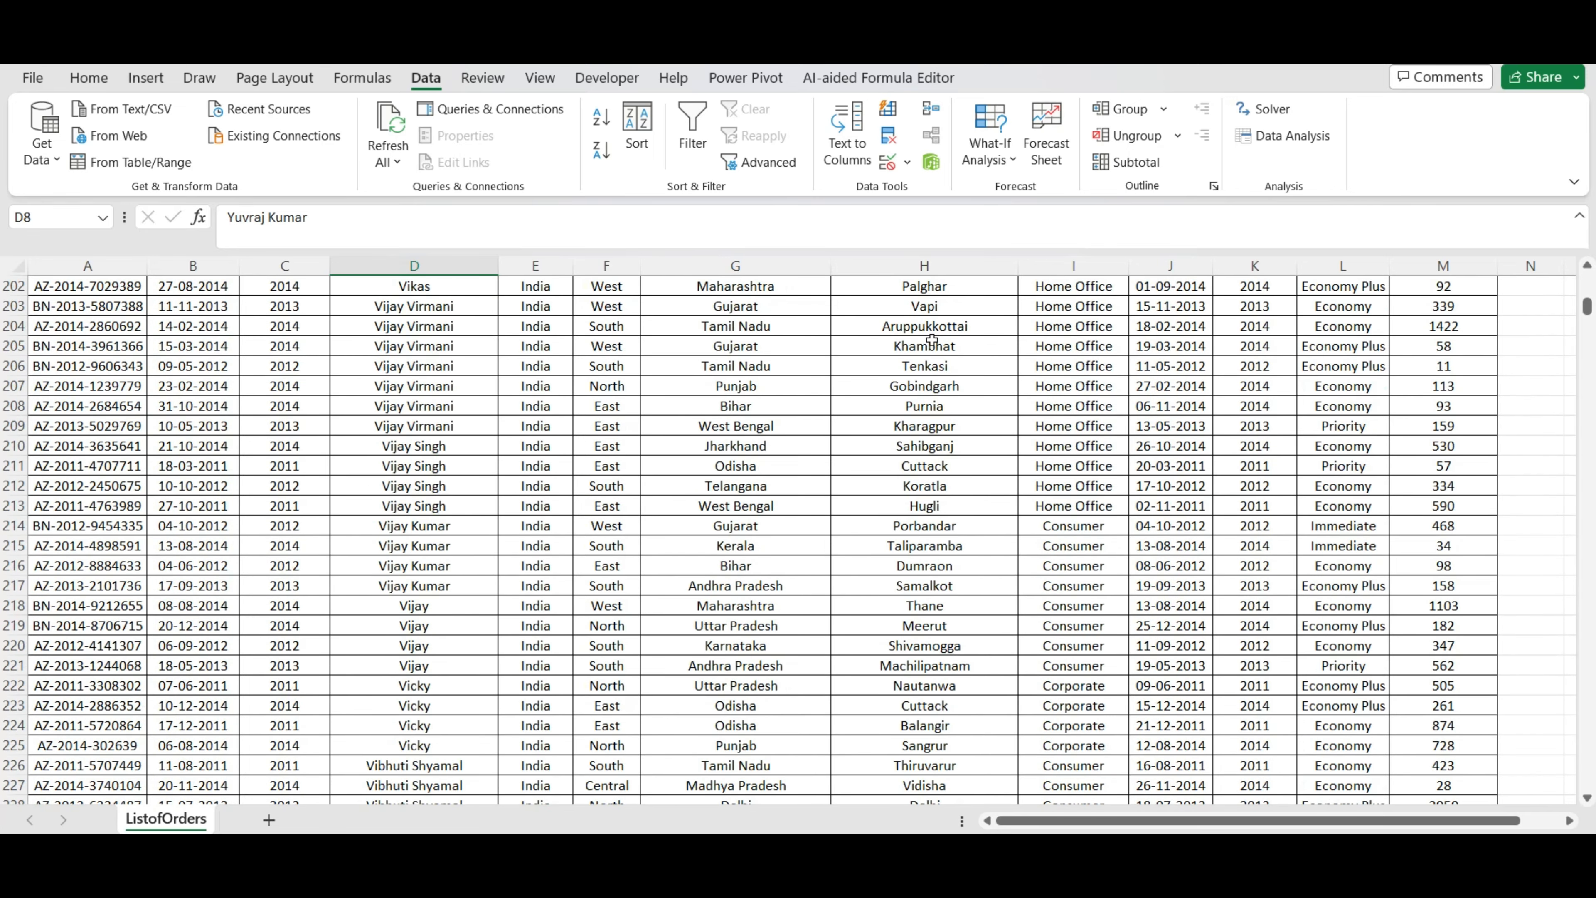
drag(1586, 308, 1586, 284)
click(443, 370)
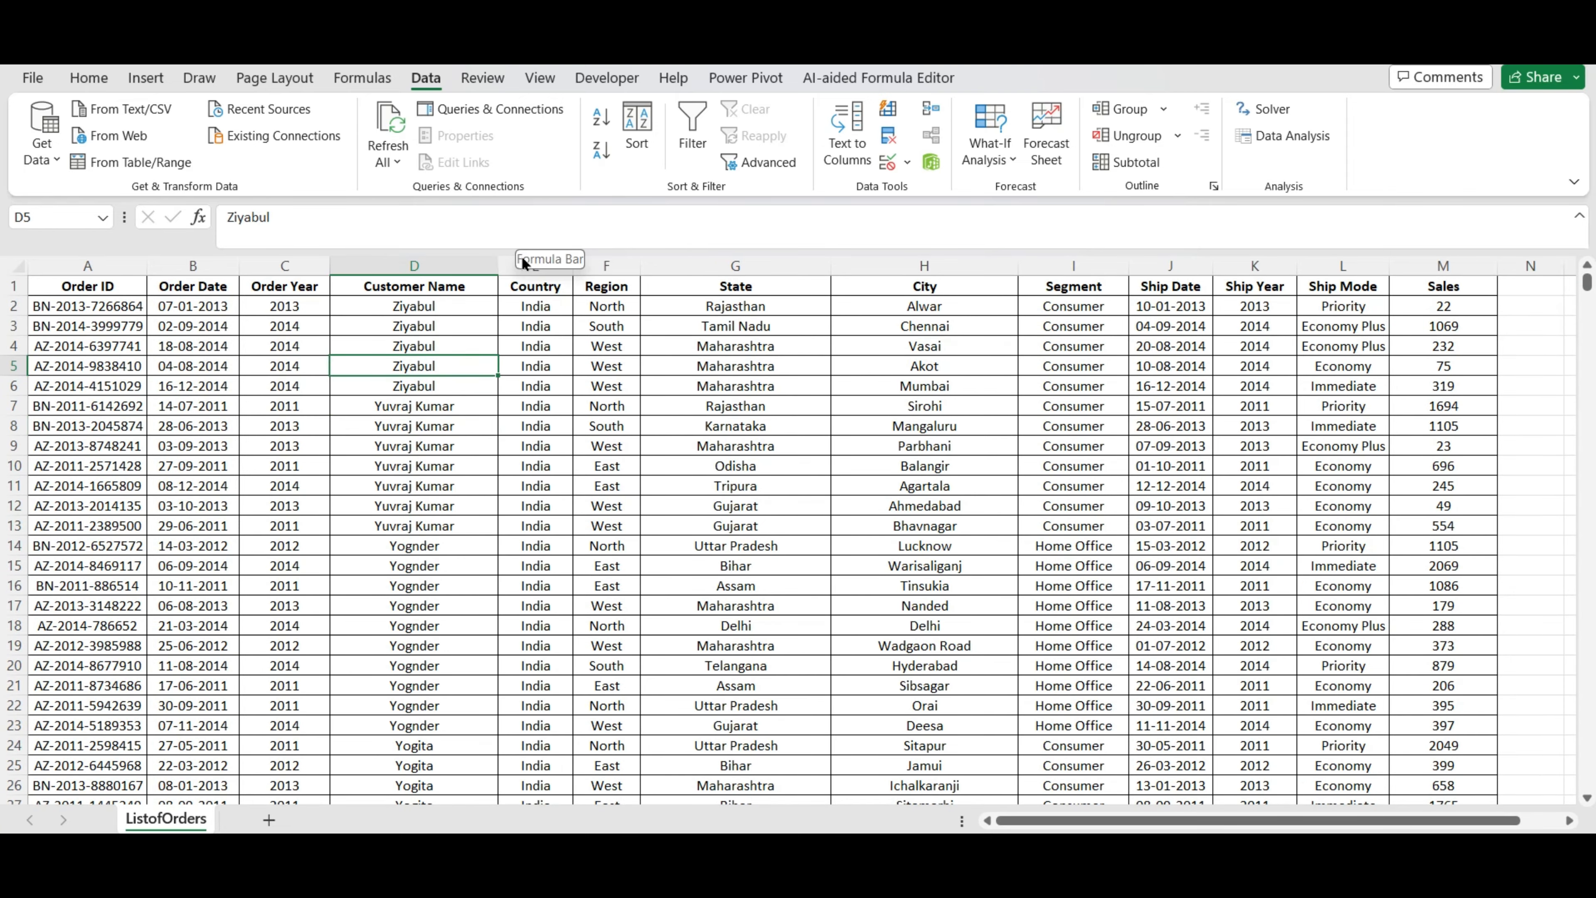
Sort the whole order list by the State column from A to Z, expanding the selection to the adjacent data
click(764, 265)
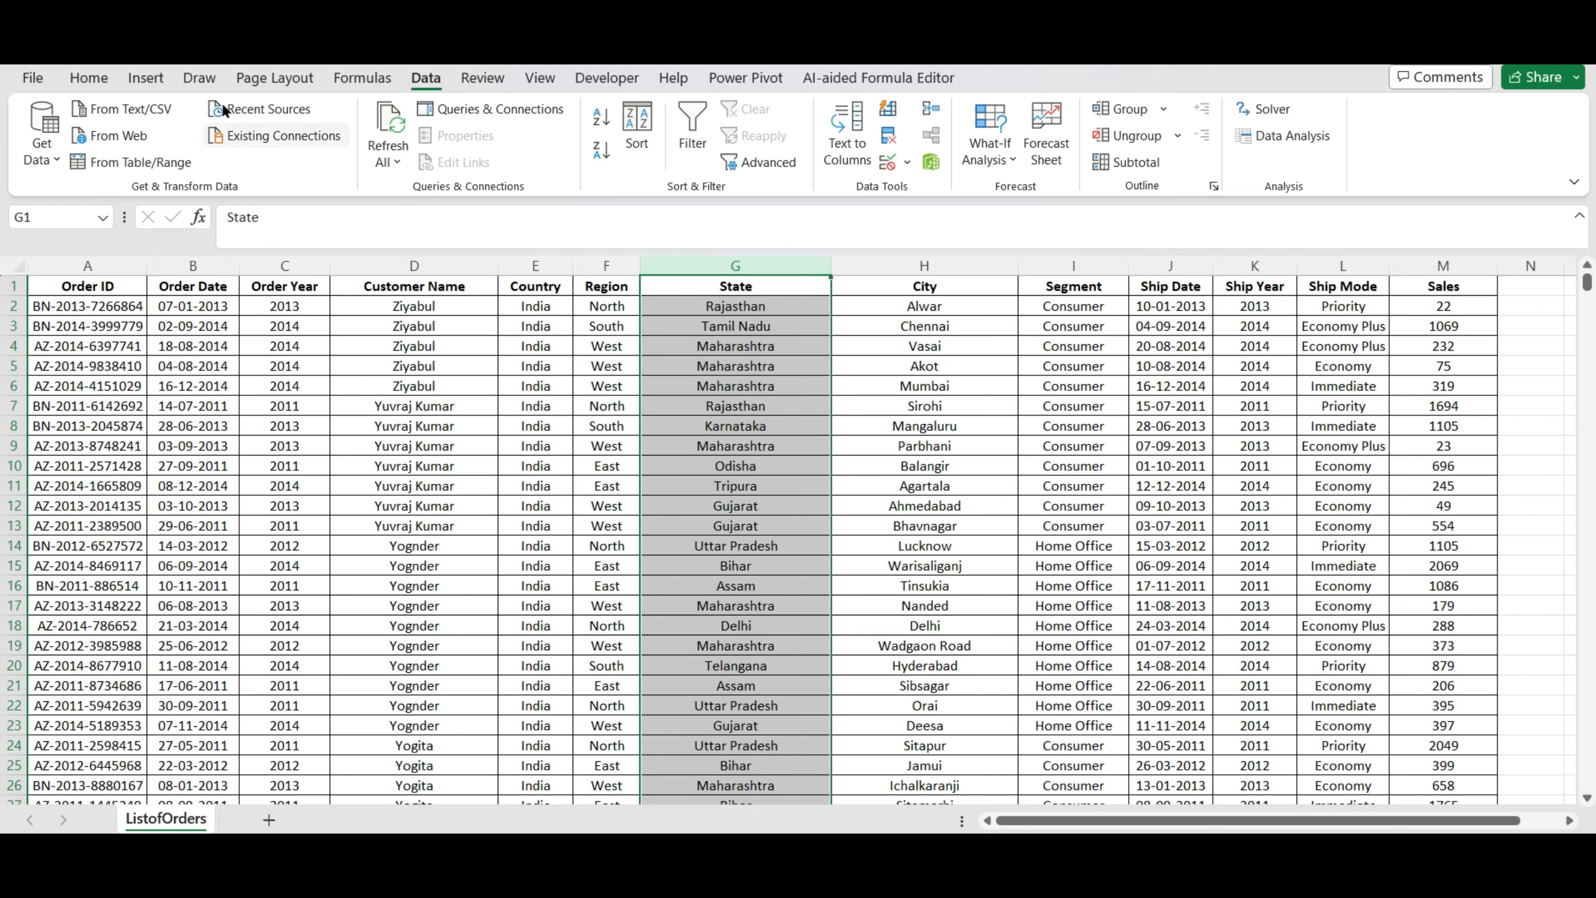
click(102, 84)
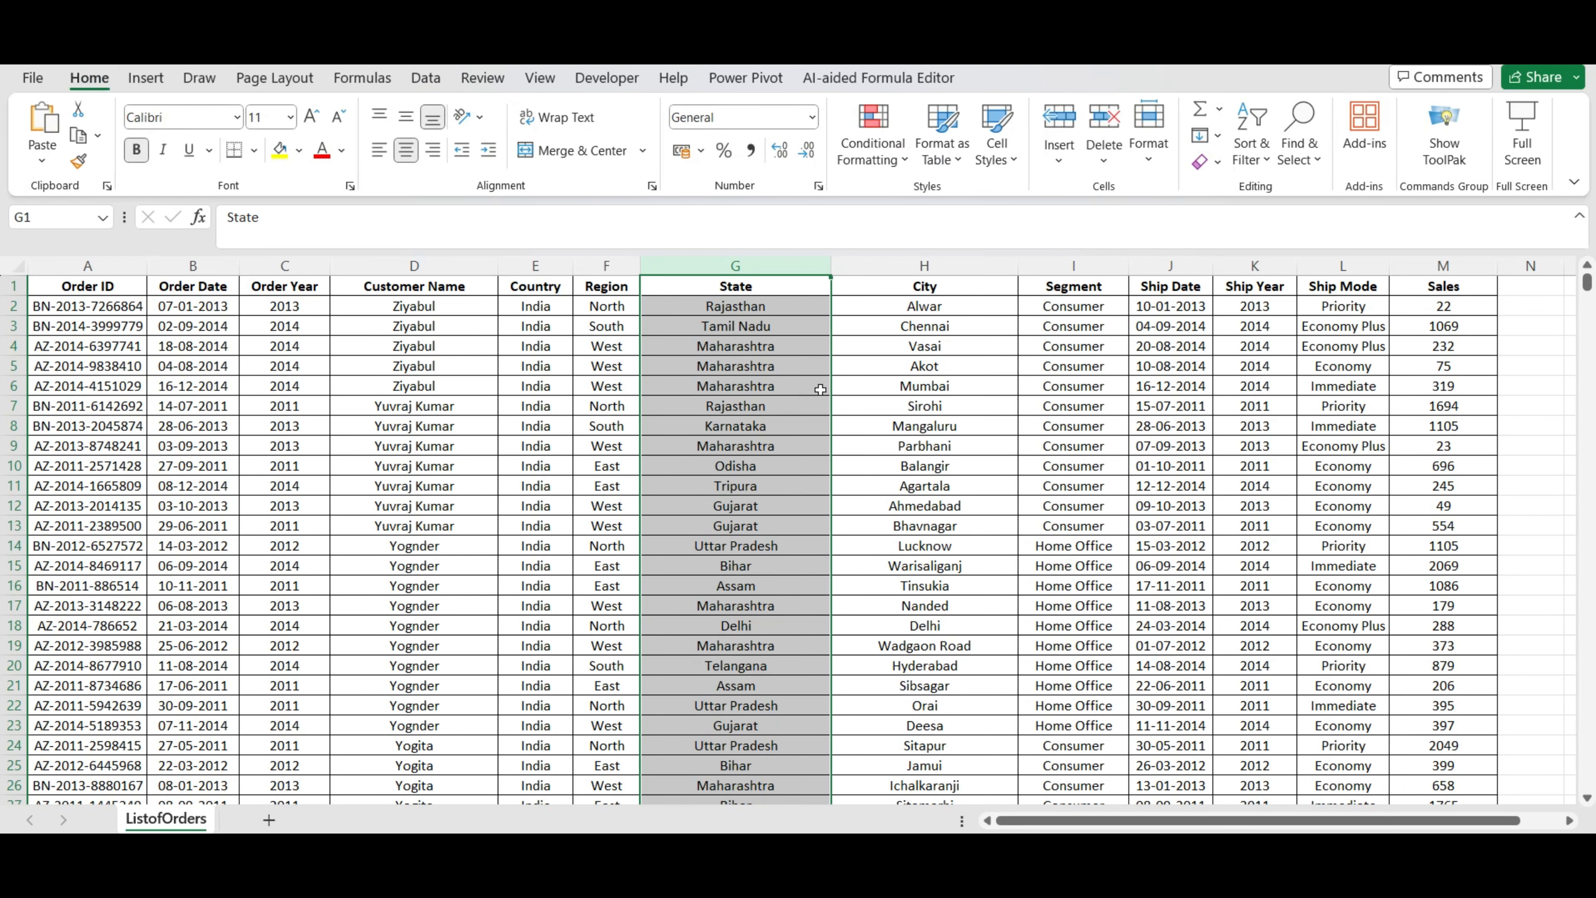
key(alt)
key(a)
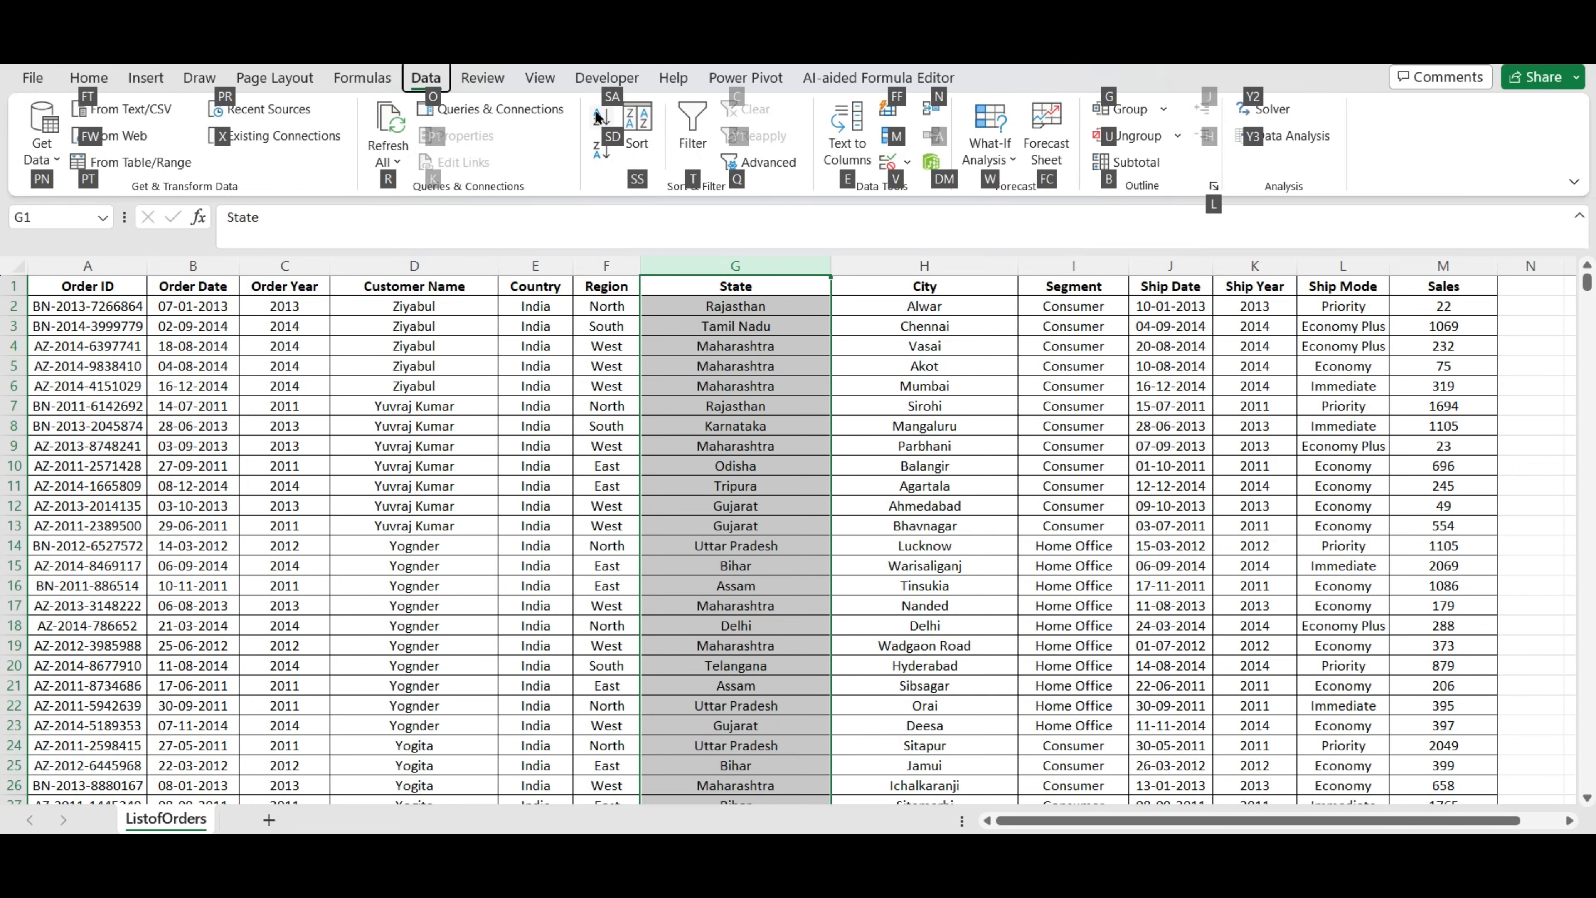
click(616, 103)
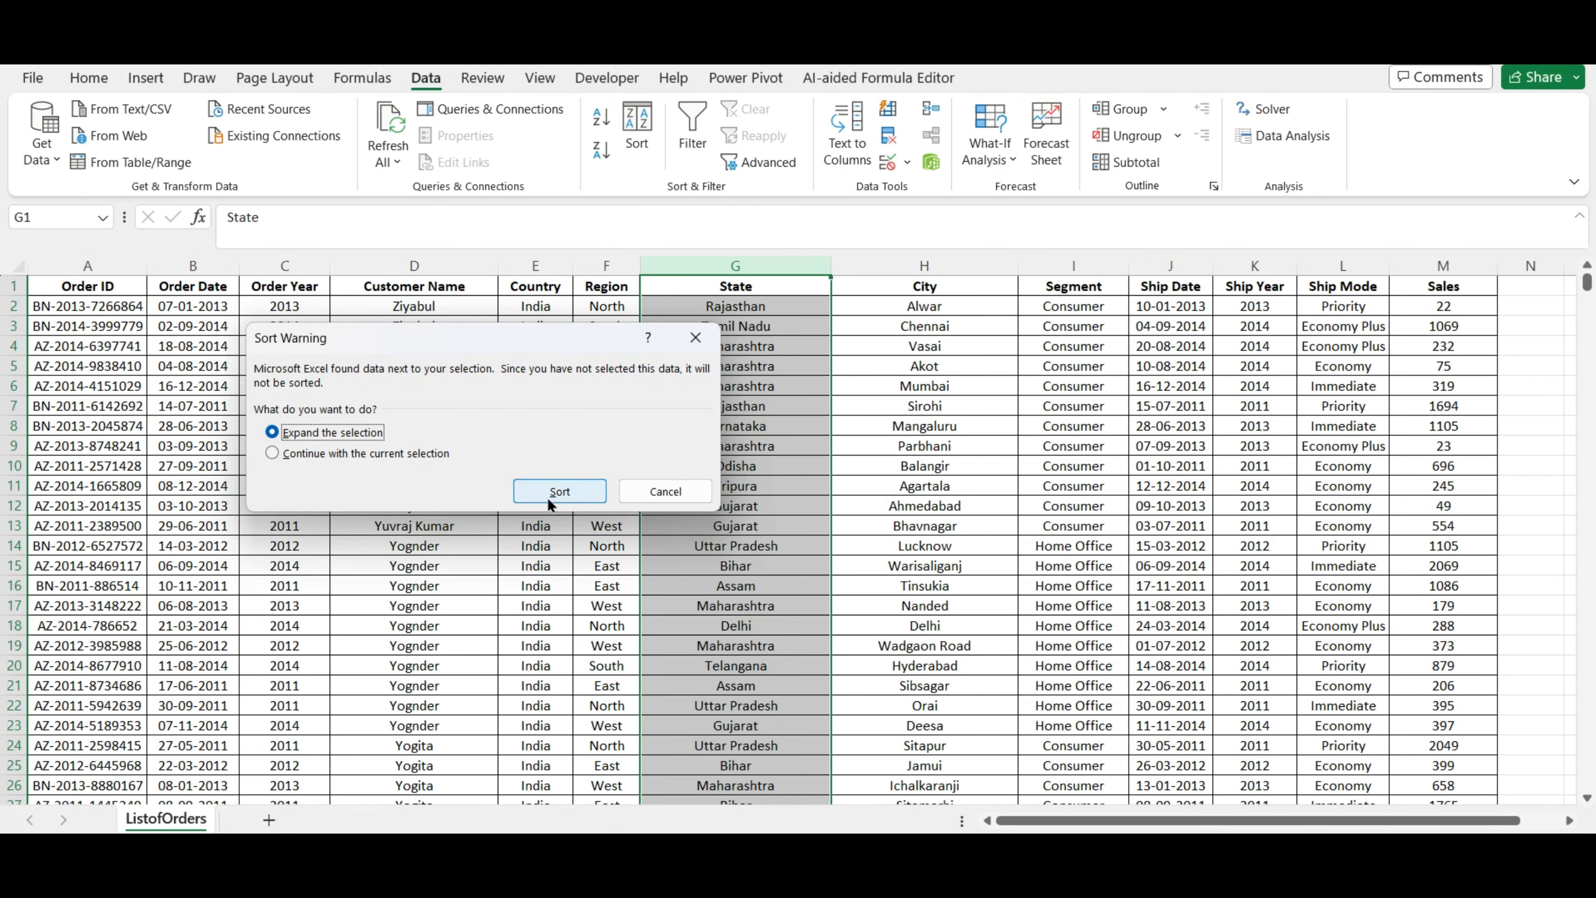
click(551, 497)
Check the State column at the last record and through the first few hundred rows, and return to row 1
key(ctrl+Down)
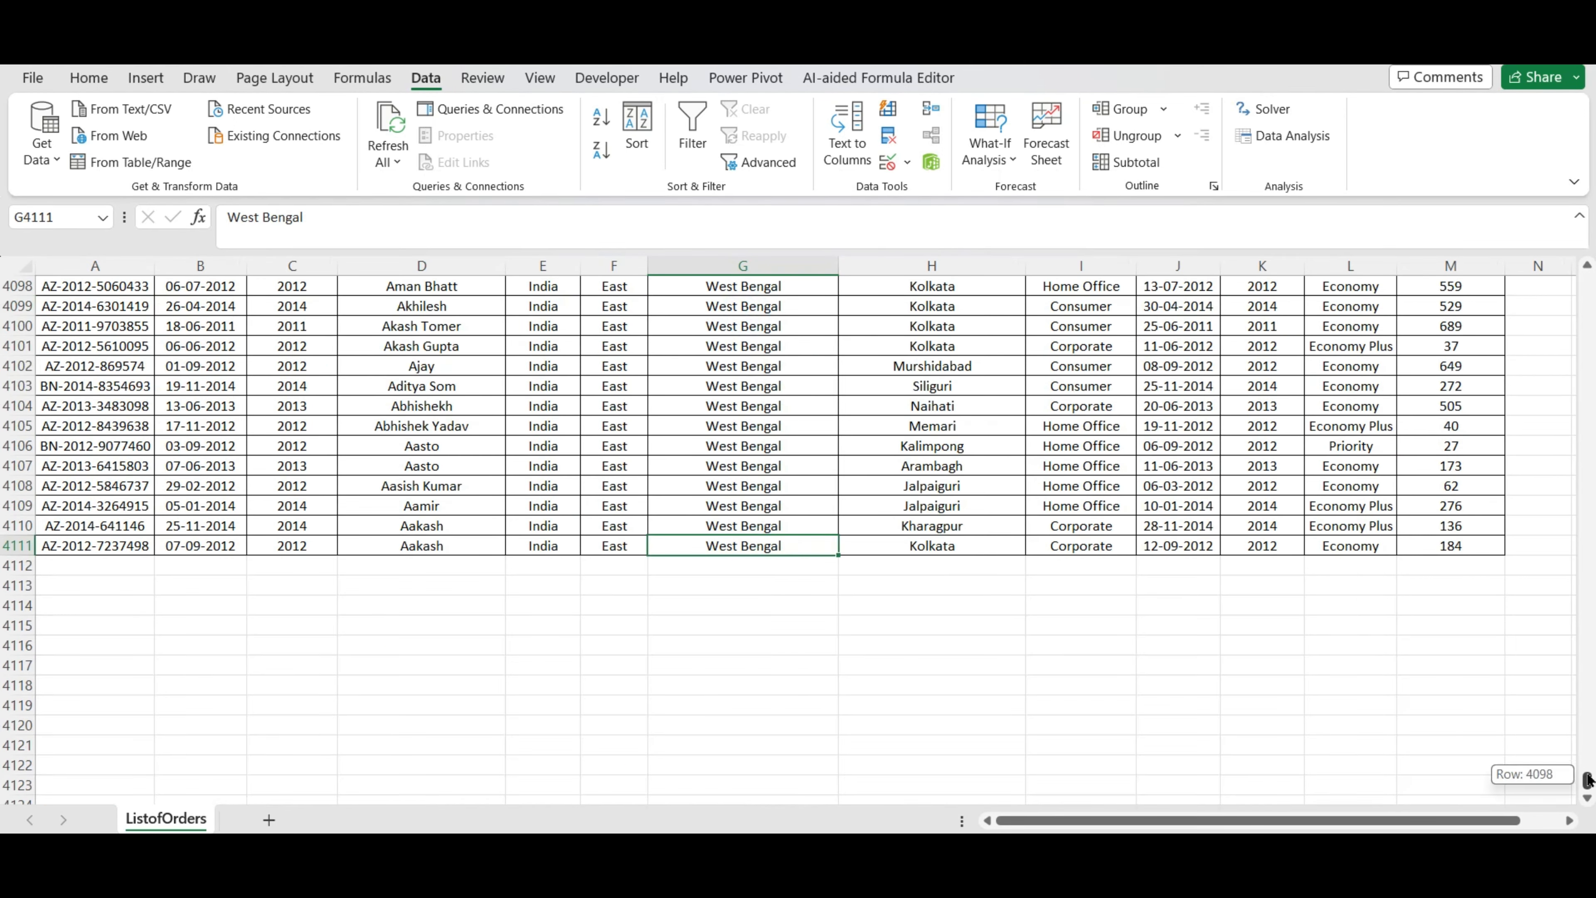
drag(1587, 781, 1587, 270)
scroll(814, 486, down, 20)
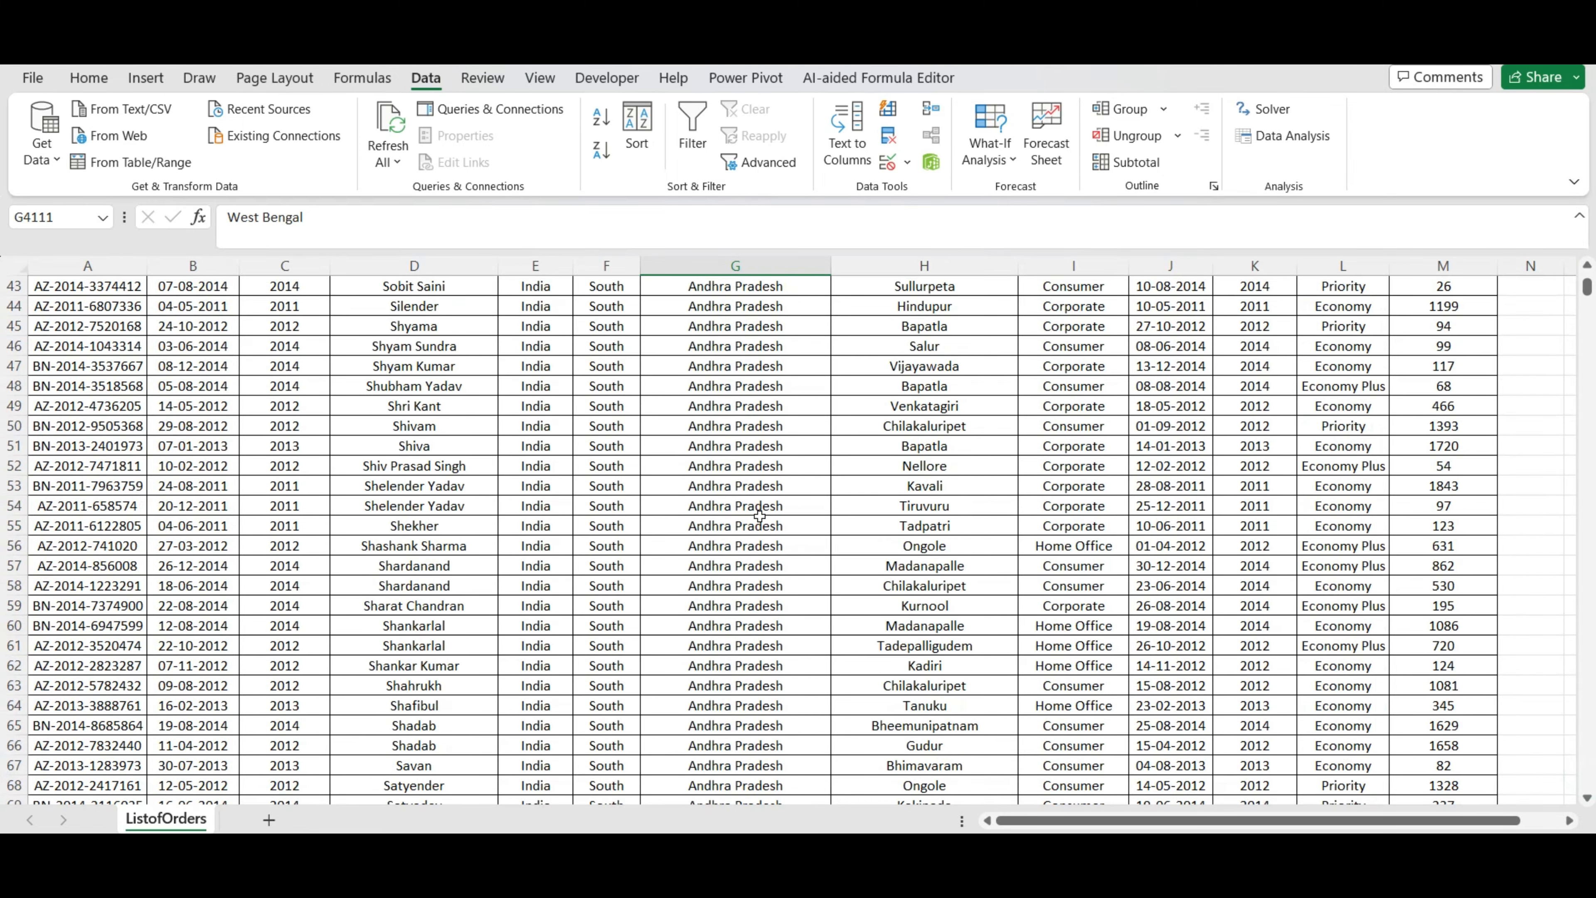
scroll(759, 516, down, 20)
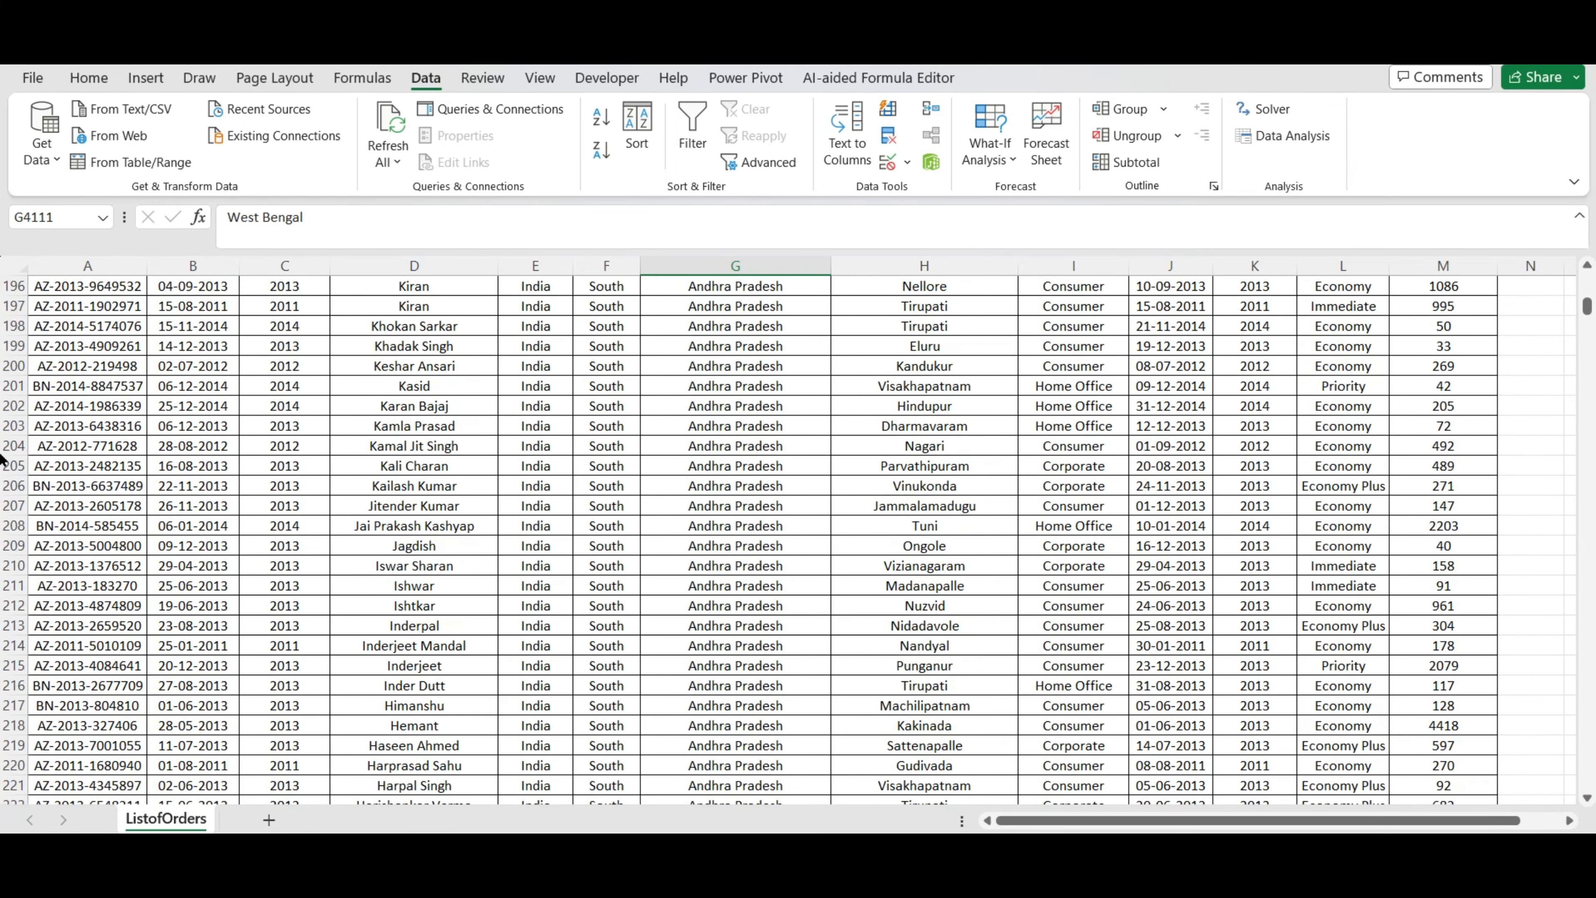
mouse_move(1586, 303)
mouse_down()
mouse_move(1587, 401)
mouse_move(1588, 280)
mouse_up()
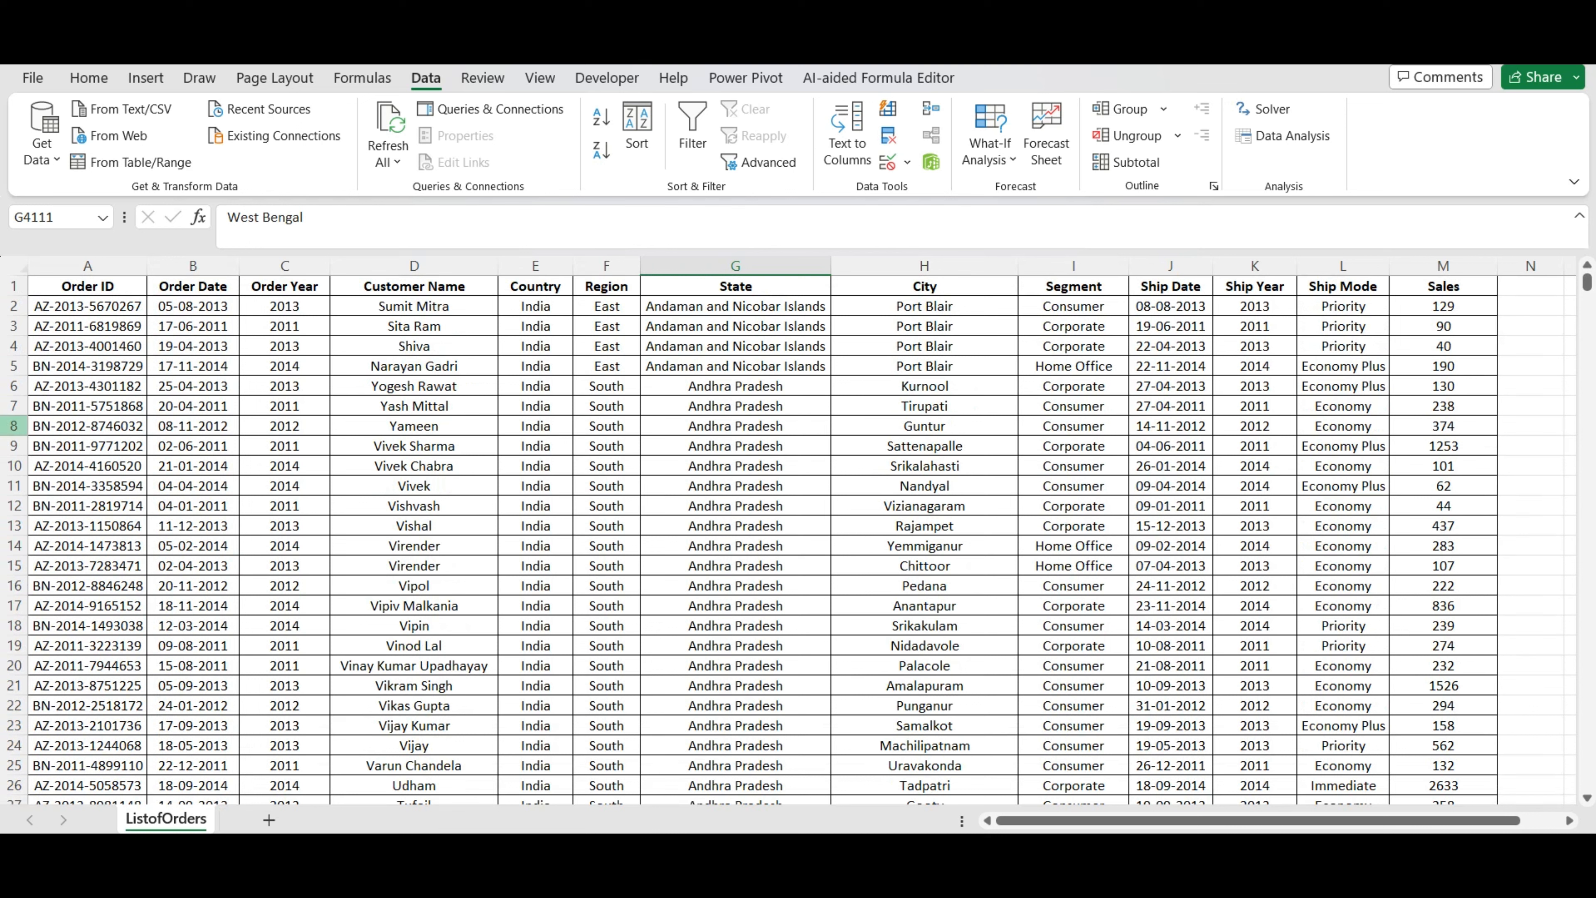
Go through the header row from Order ID to Sales, considering Customer Name, Region, State, City and Segment as sort fields
click(85, 290)
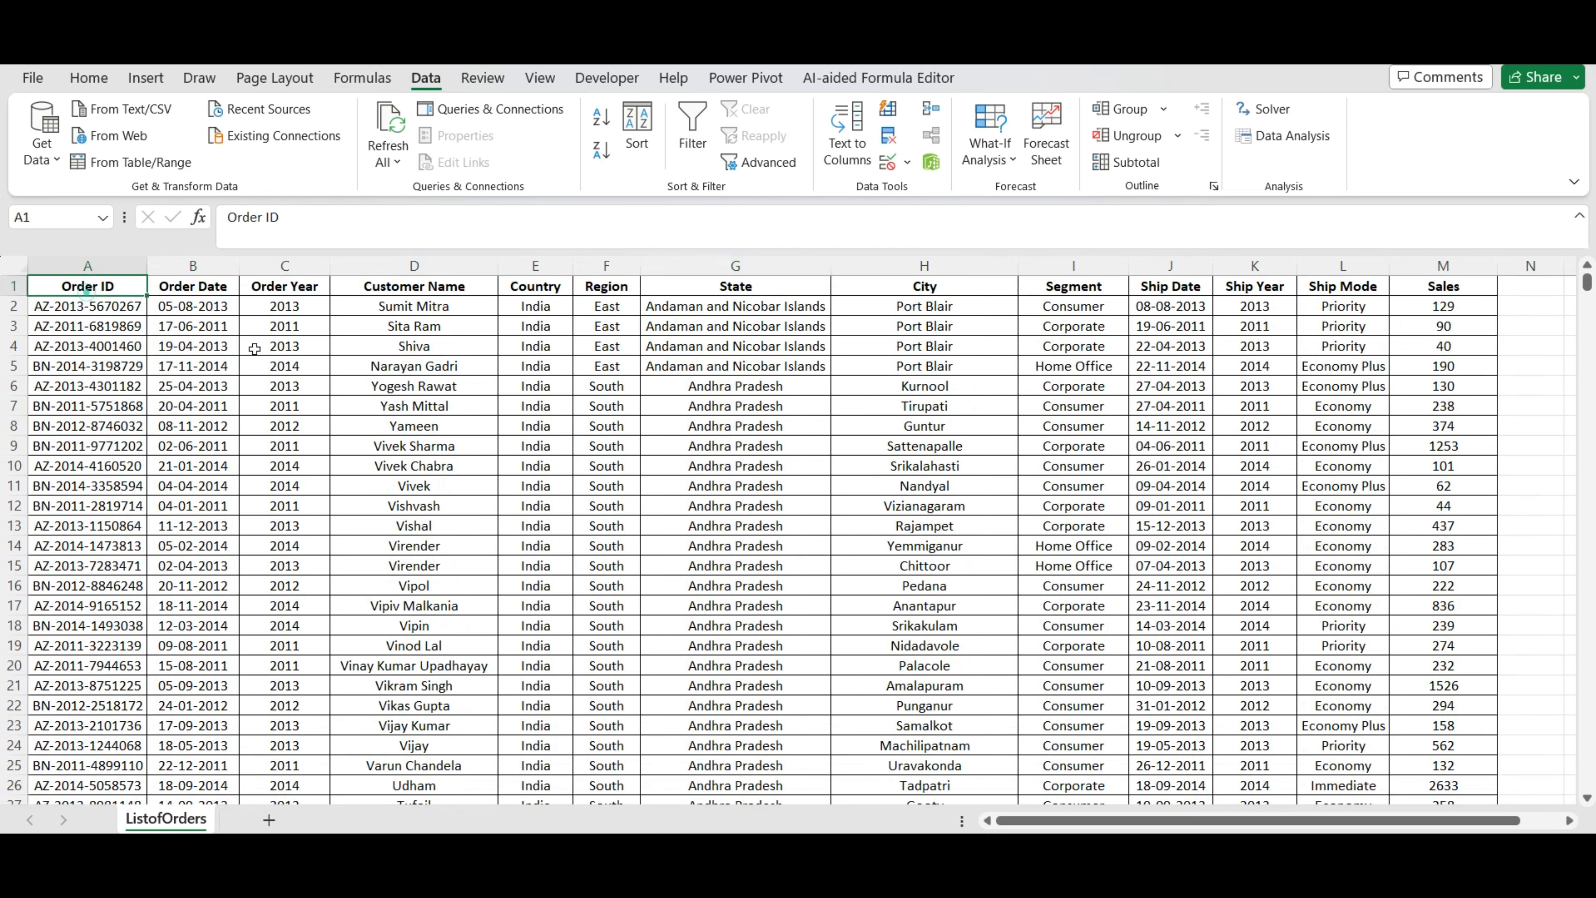
click(89, 77)
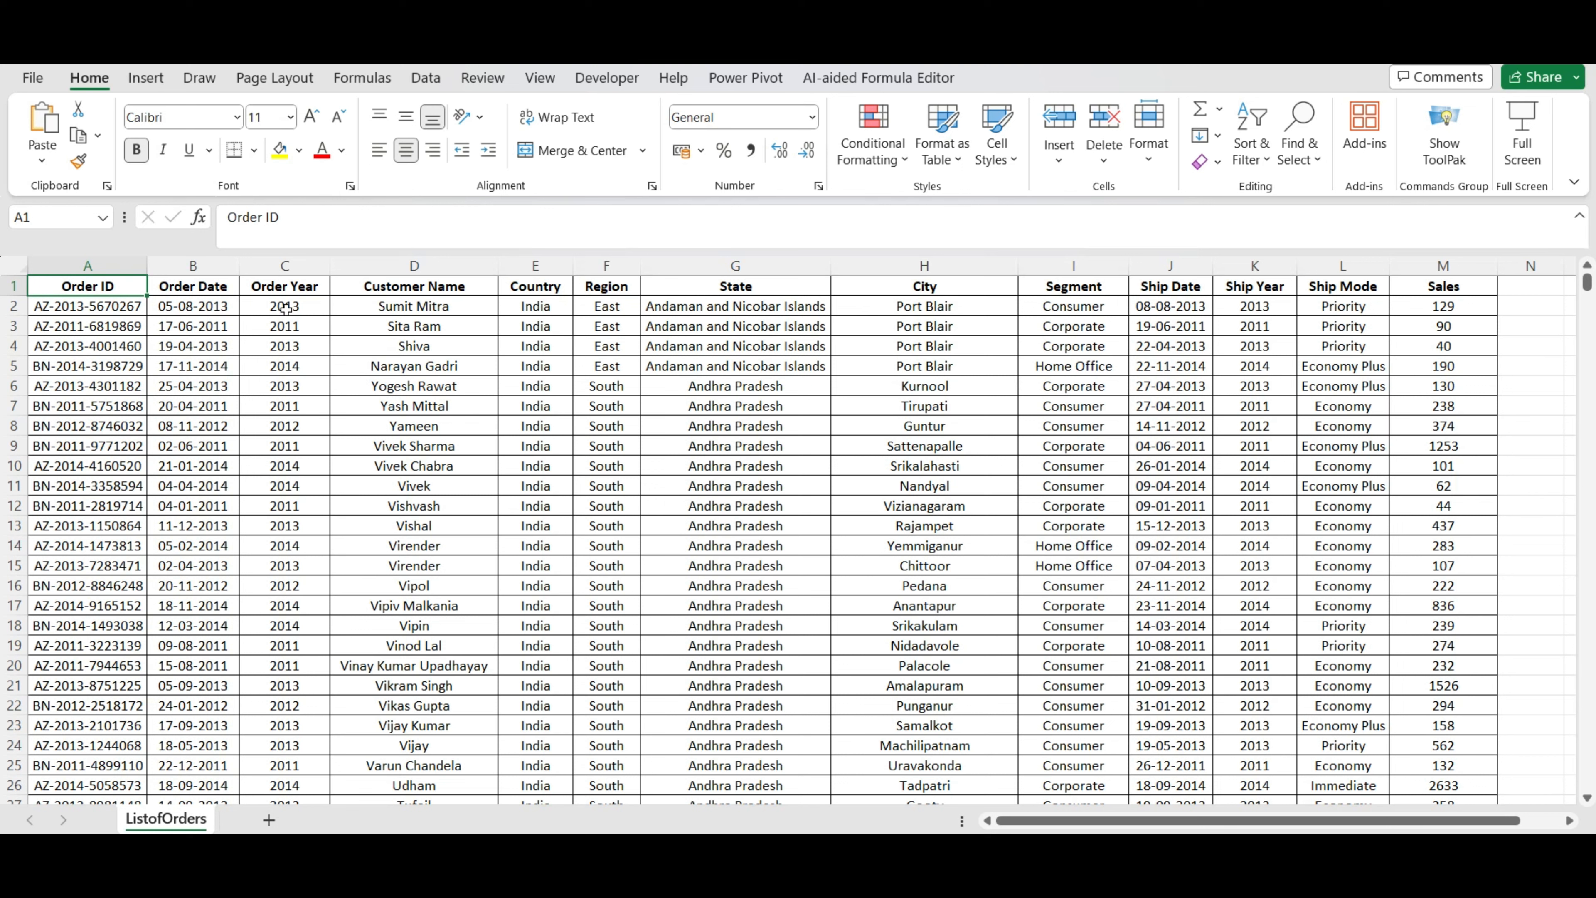
click(437, 288)
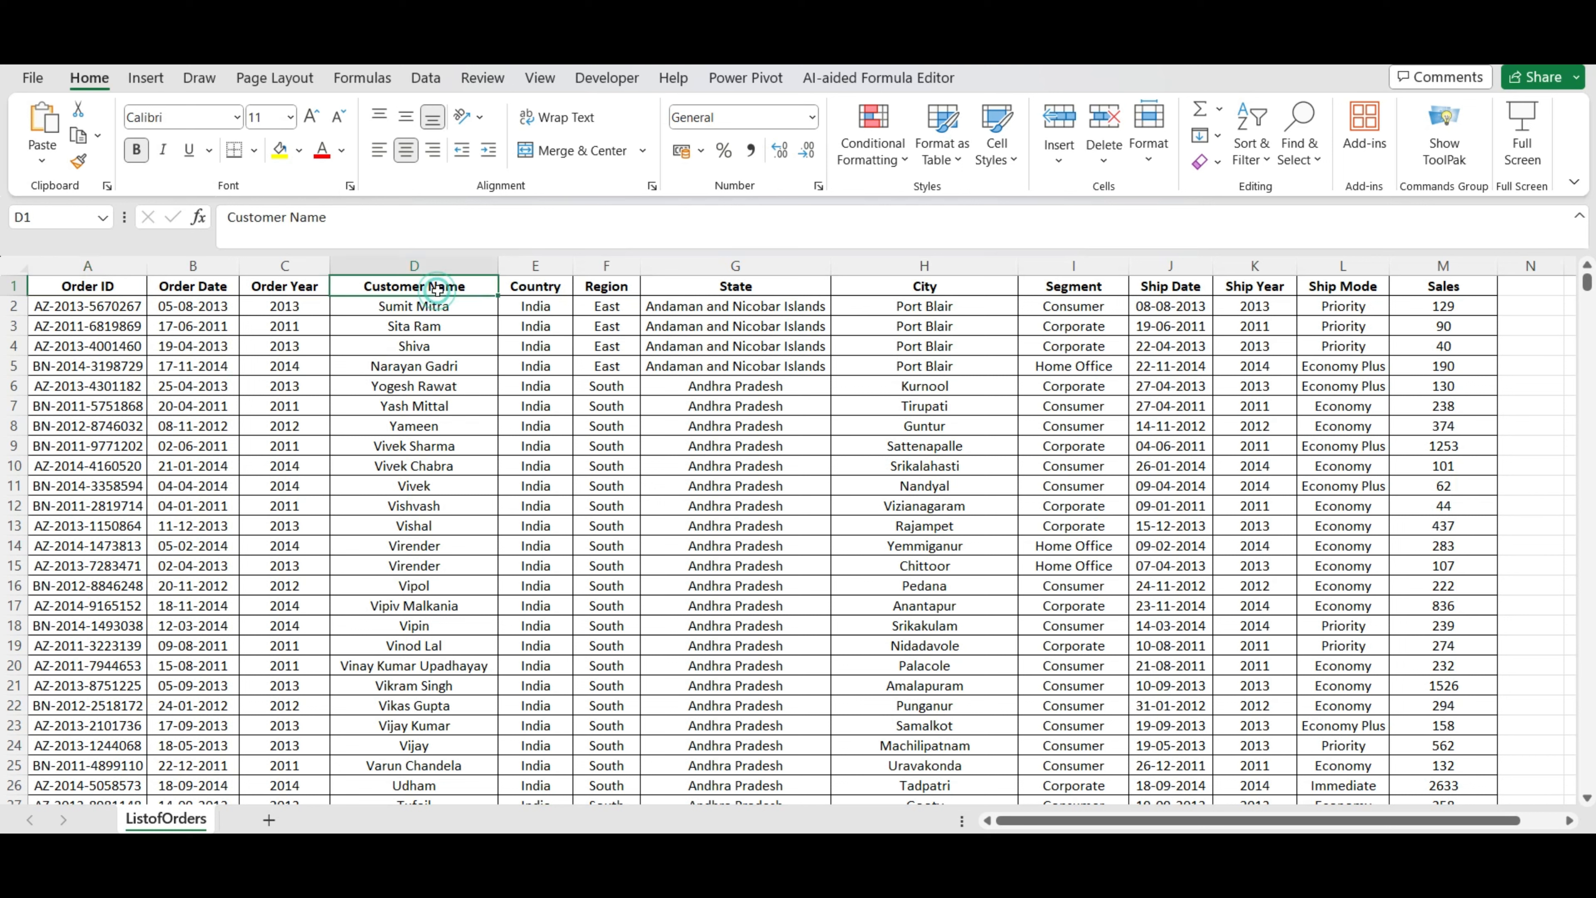
click(615, 284)
click(772, 287)
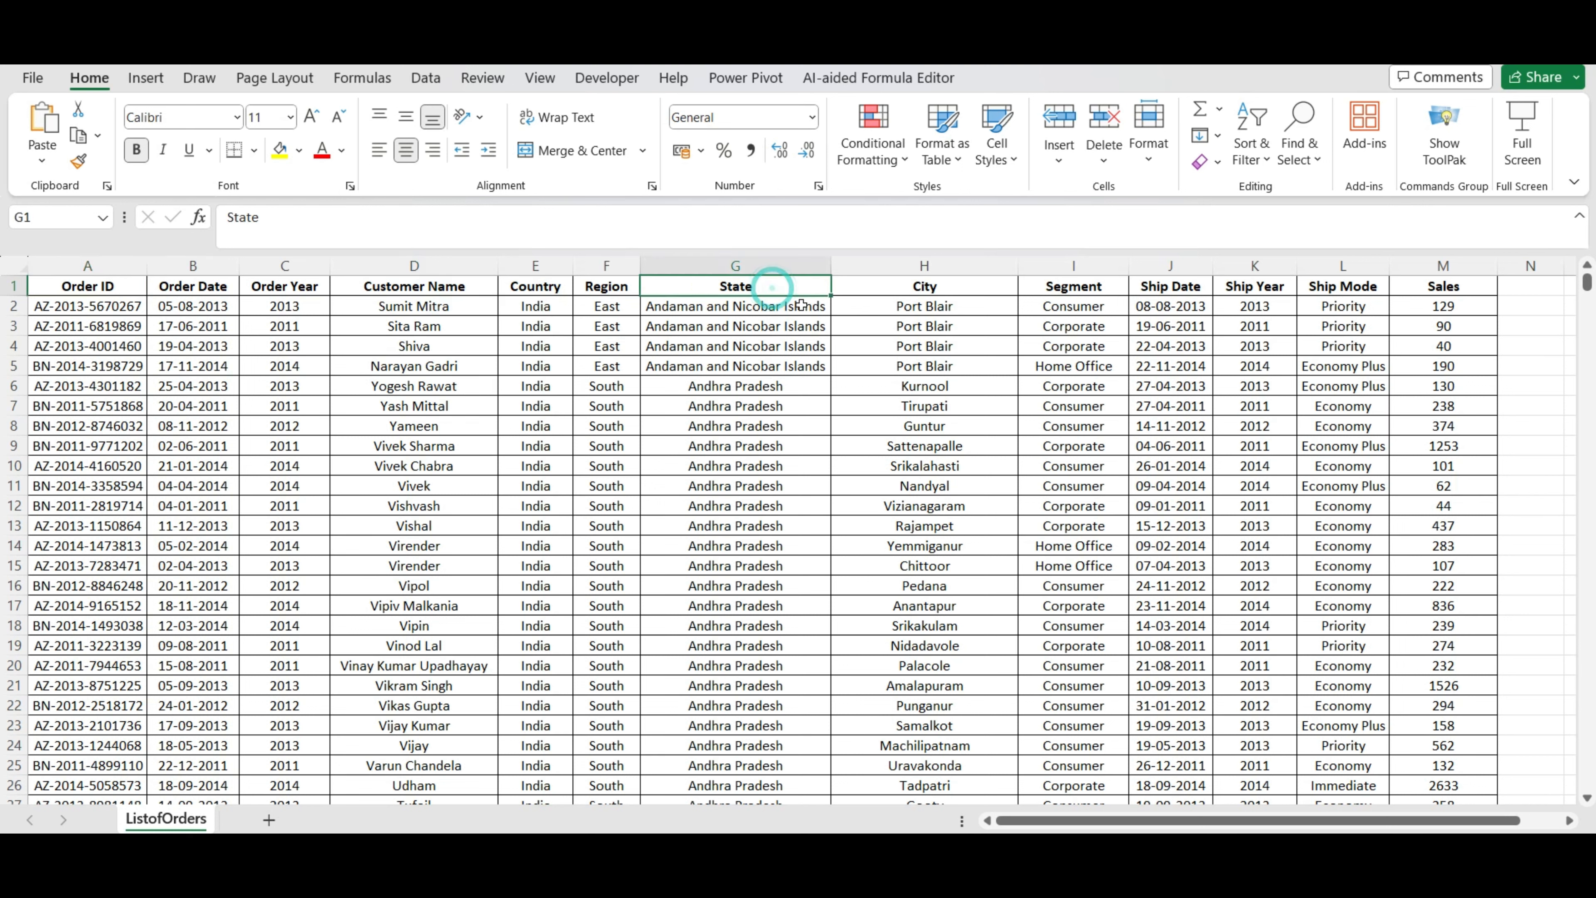
click(912, 288)
click(1062, 292)
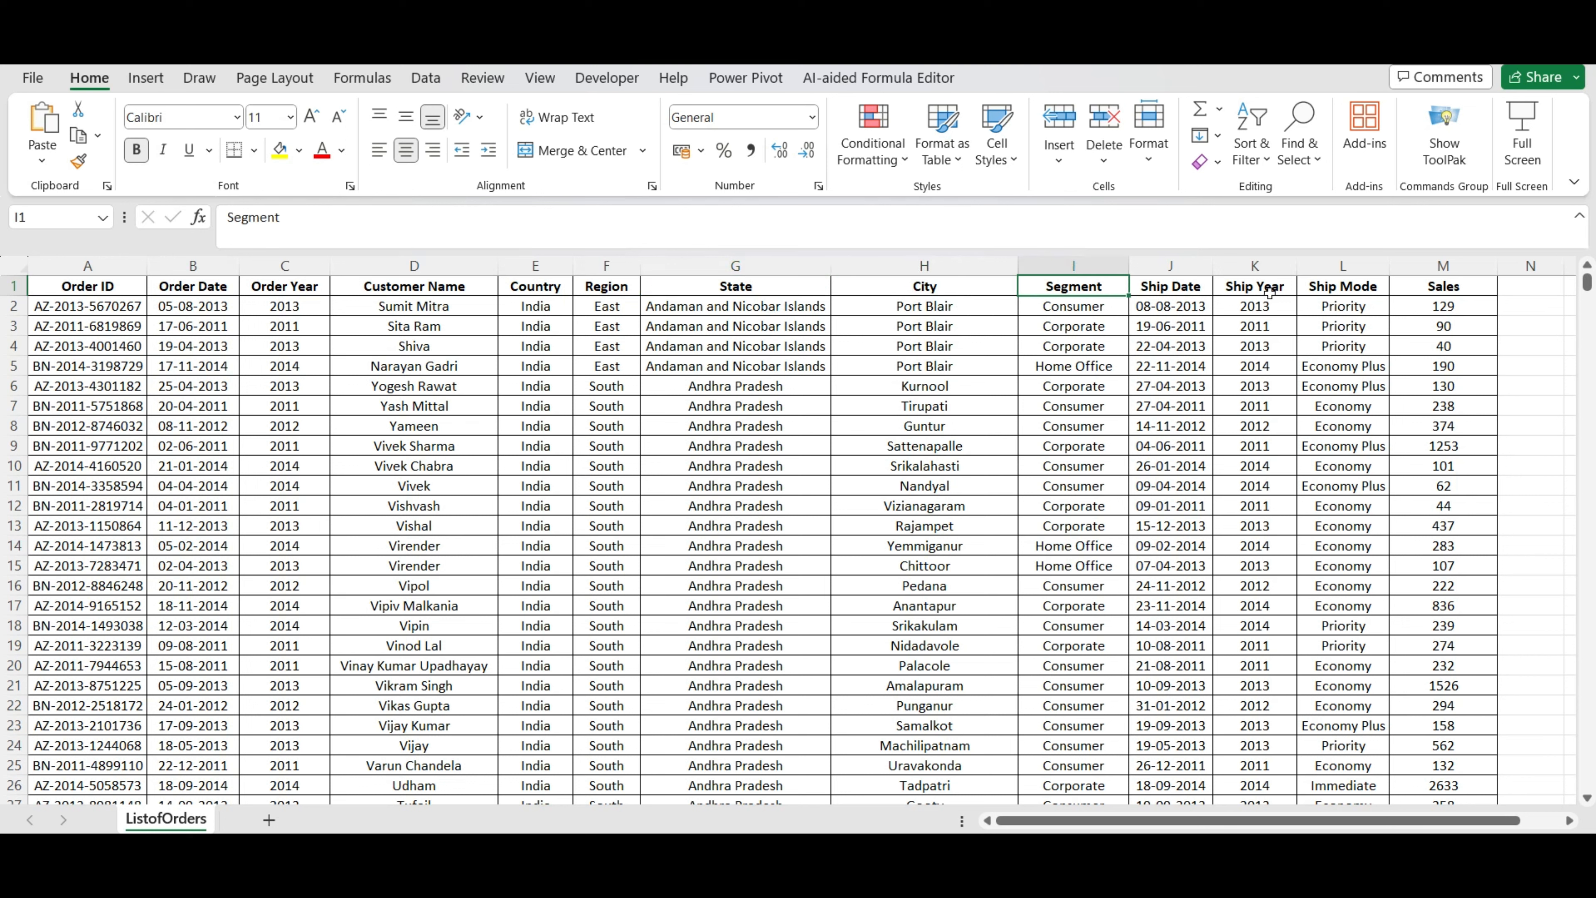
click(1454, 288)
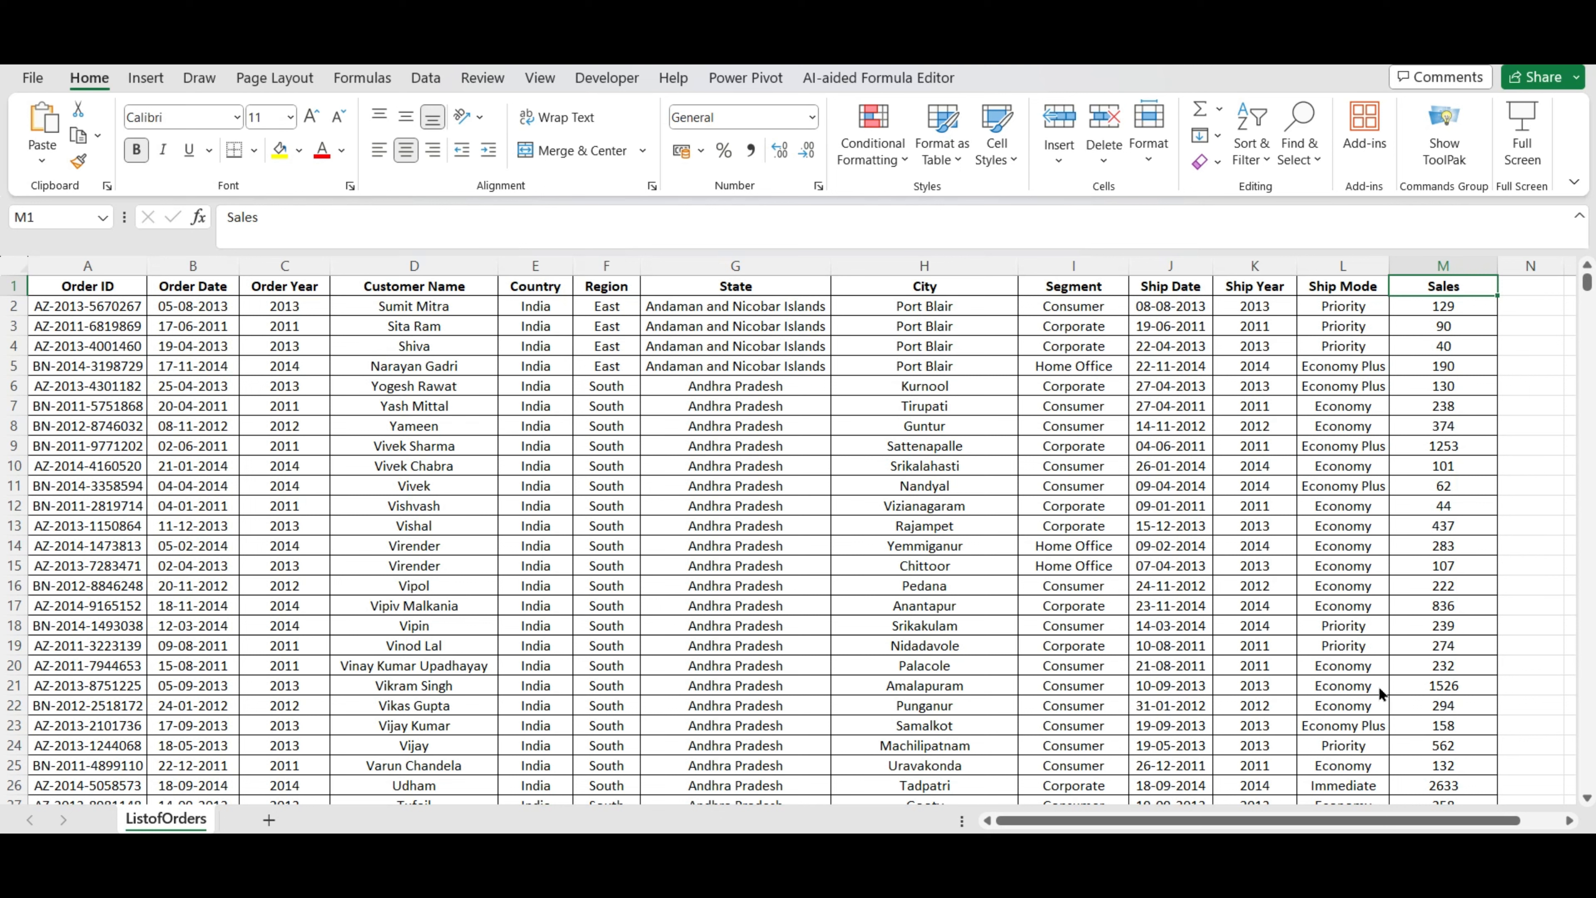
Open the custom Sort settings for the order list and review the available sort columns and Sort On options
key(alt)
key(a)
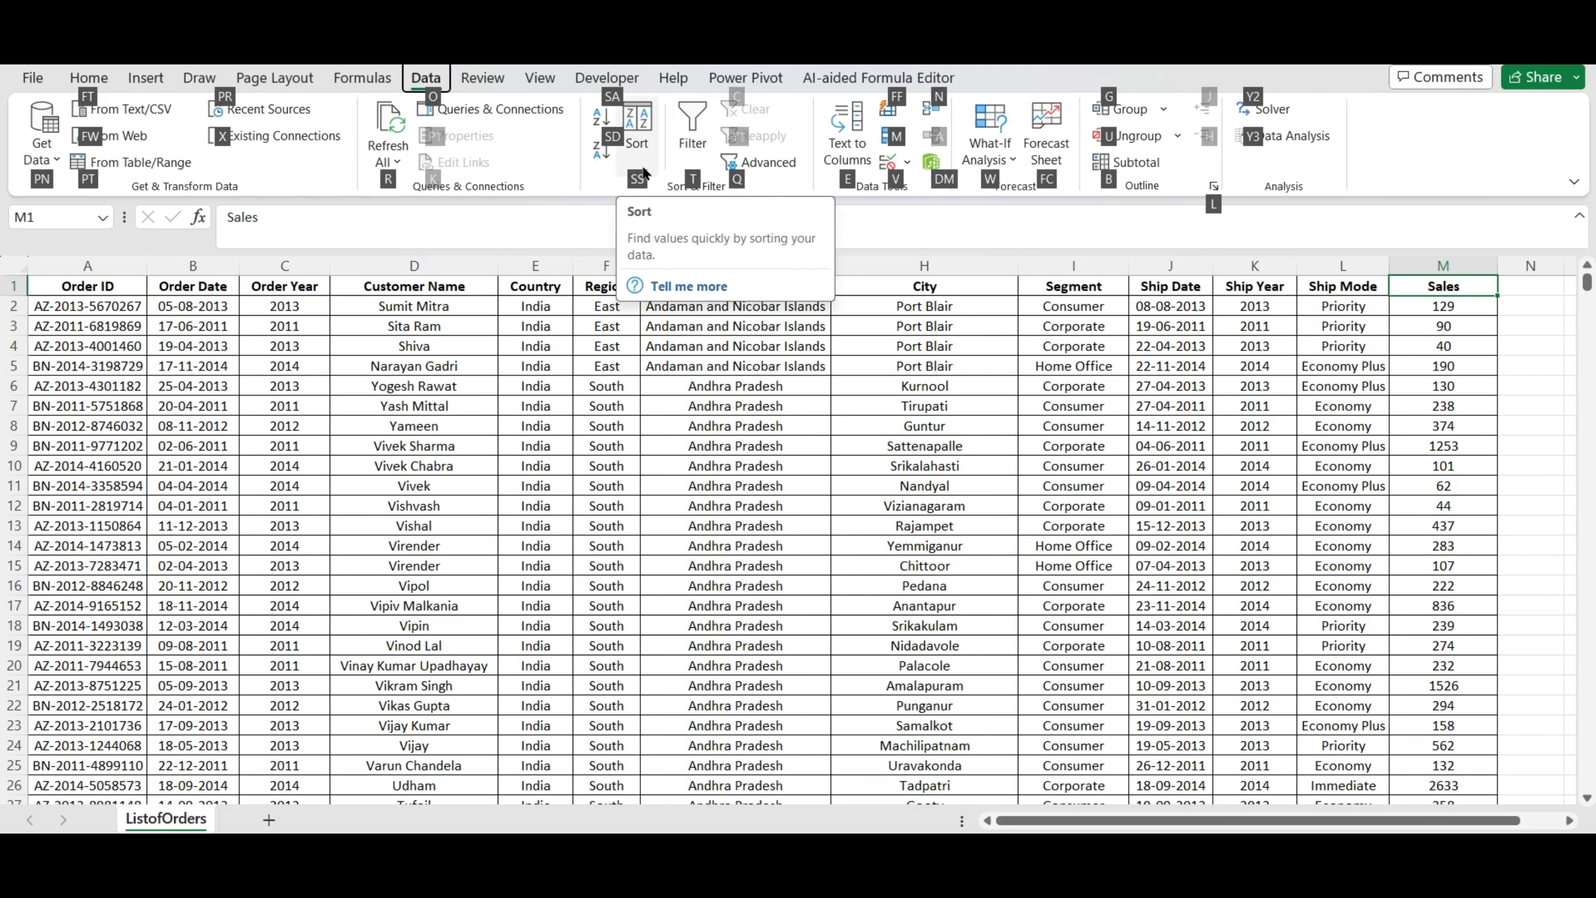
key(s)
key(s)
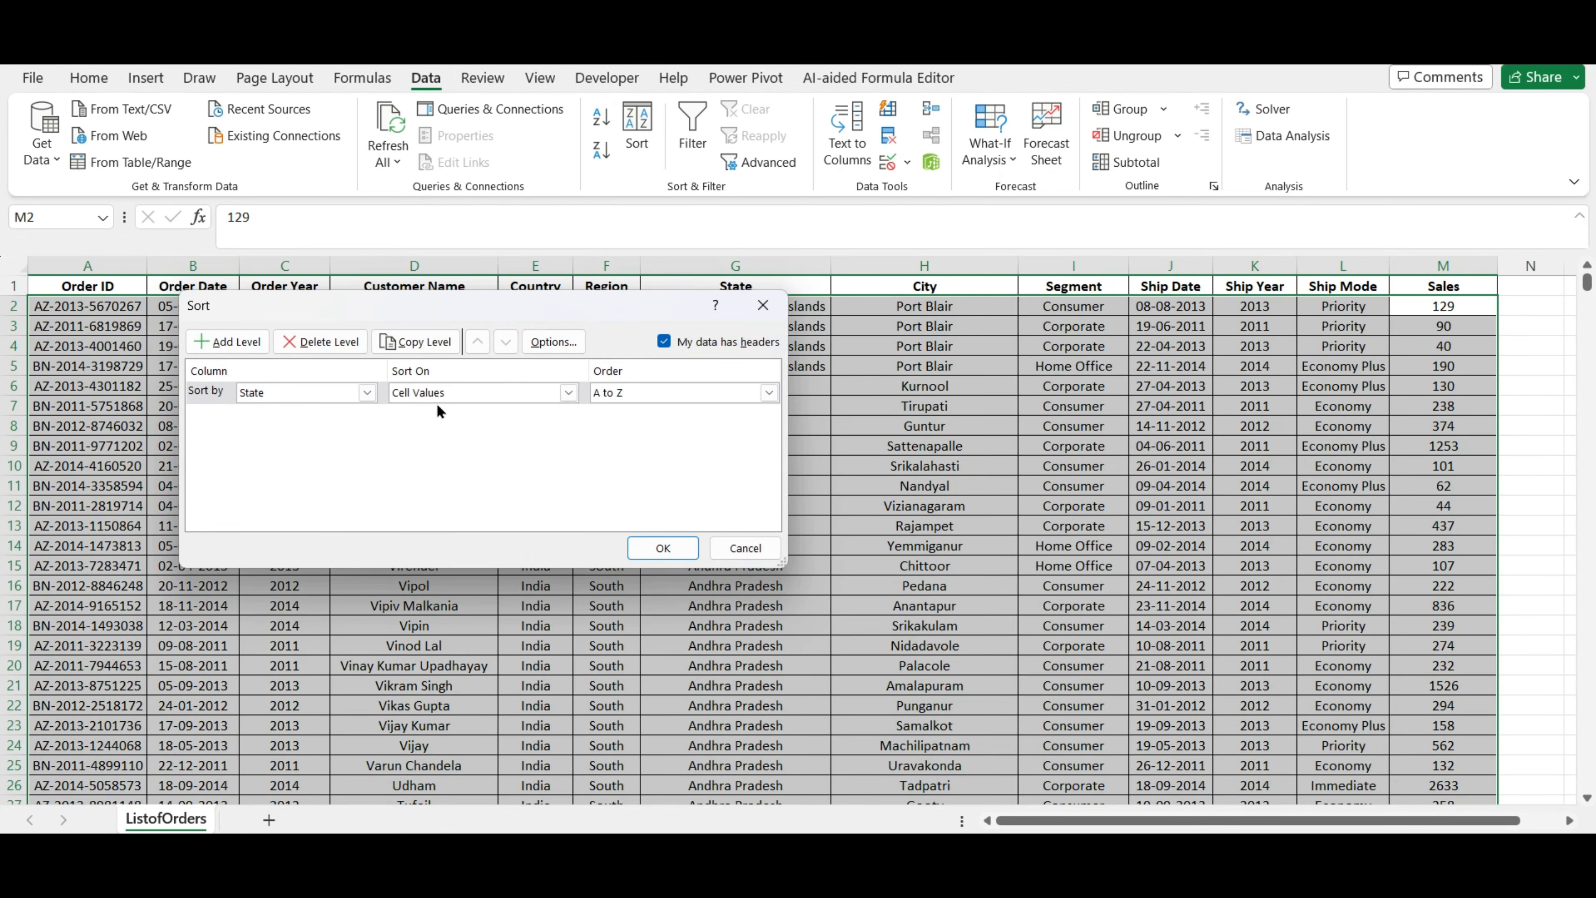
drag(390, 308, 440, 283)
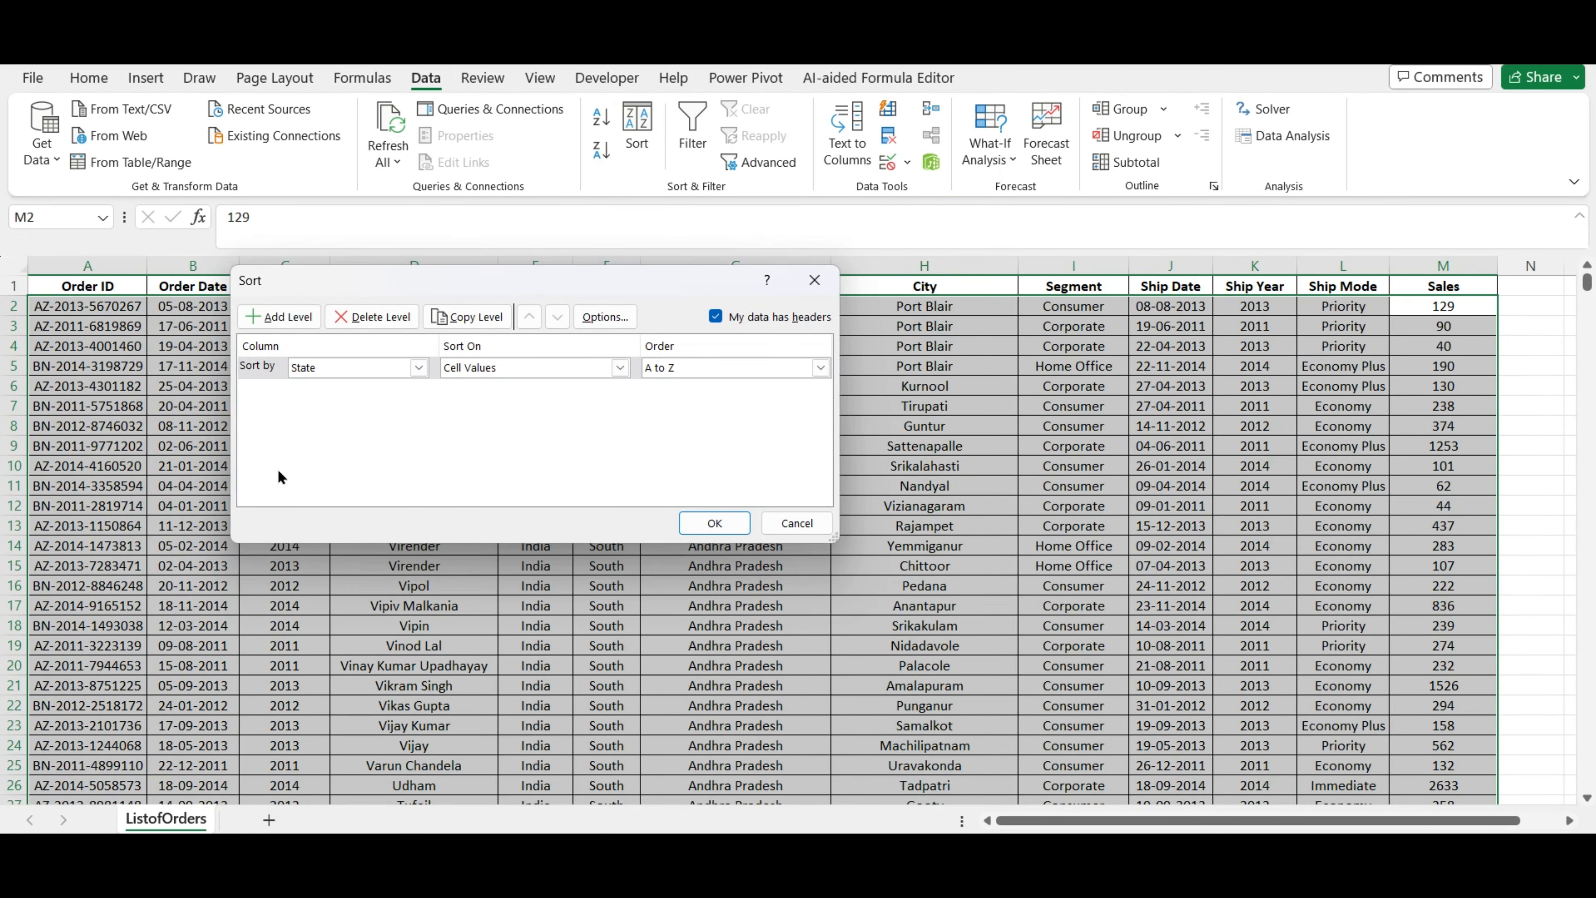
click(418, 367)
click(418, 367)
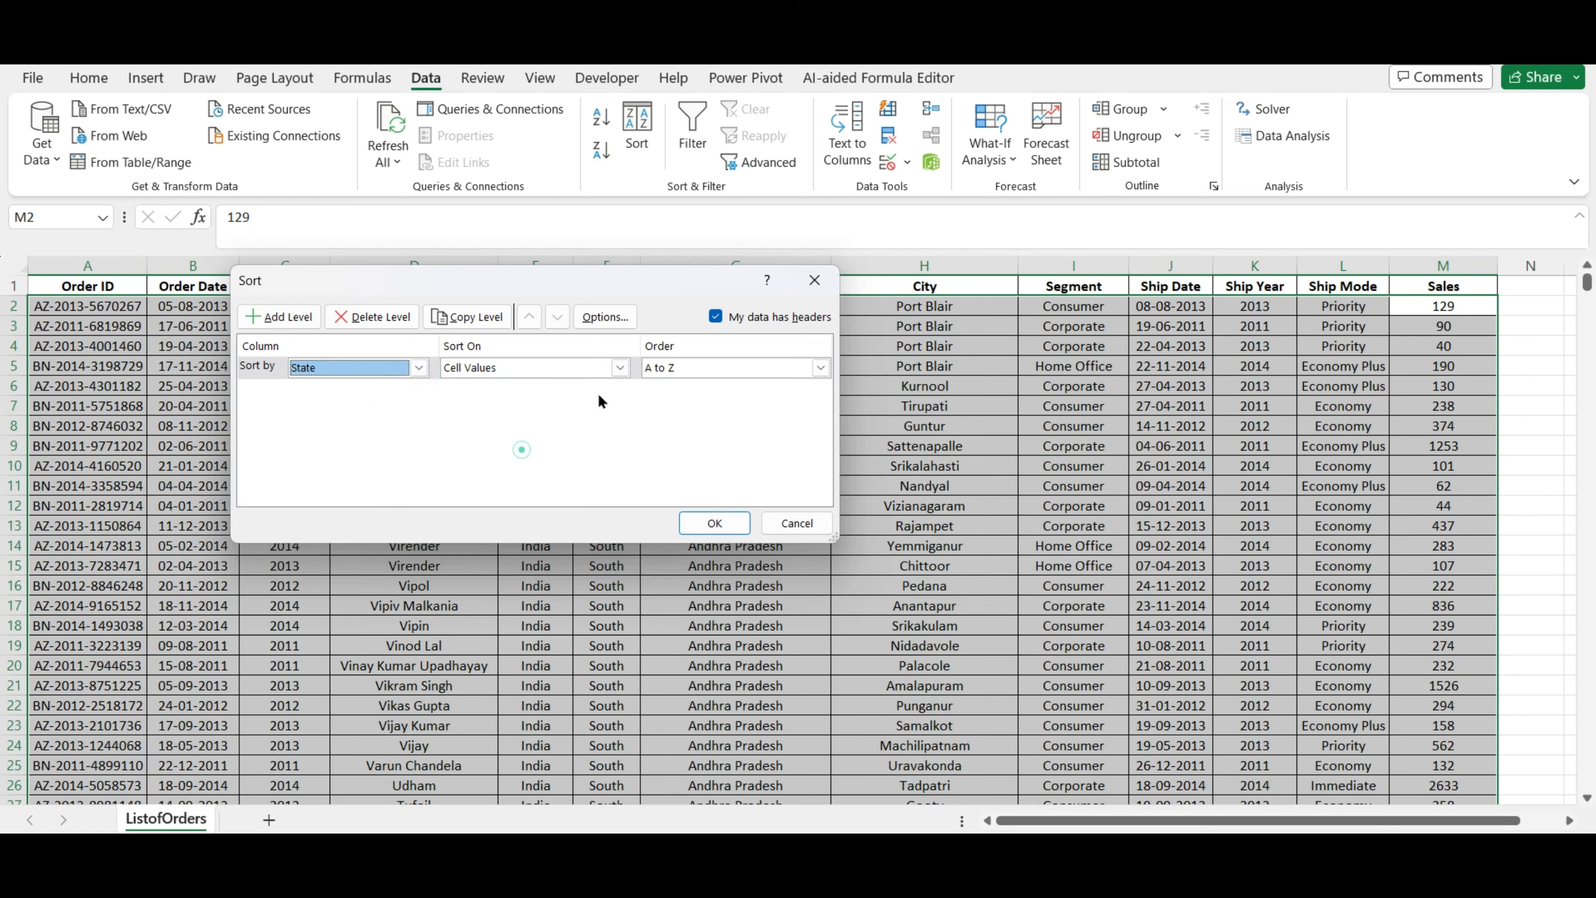
click(620, 367)
click(612, 386)
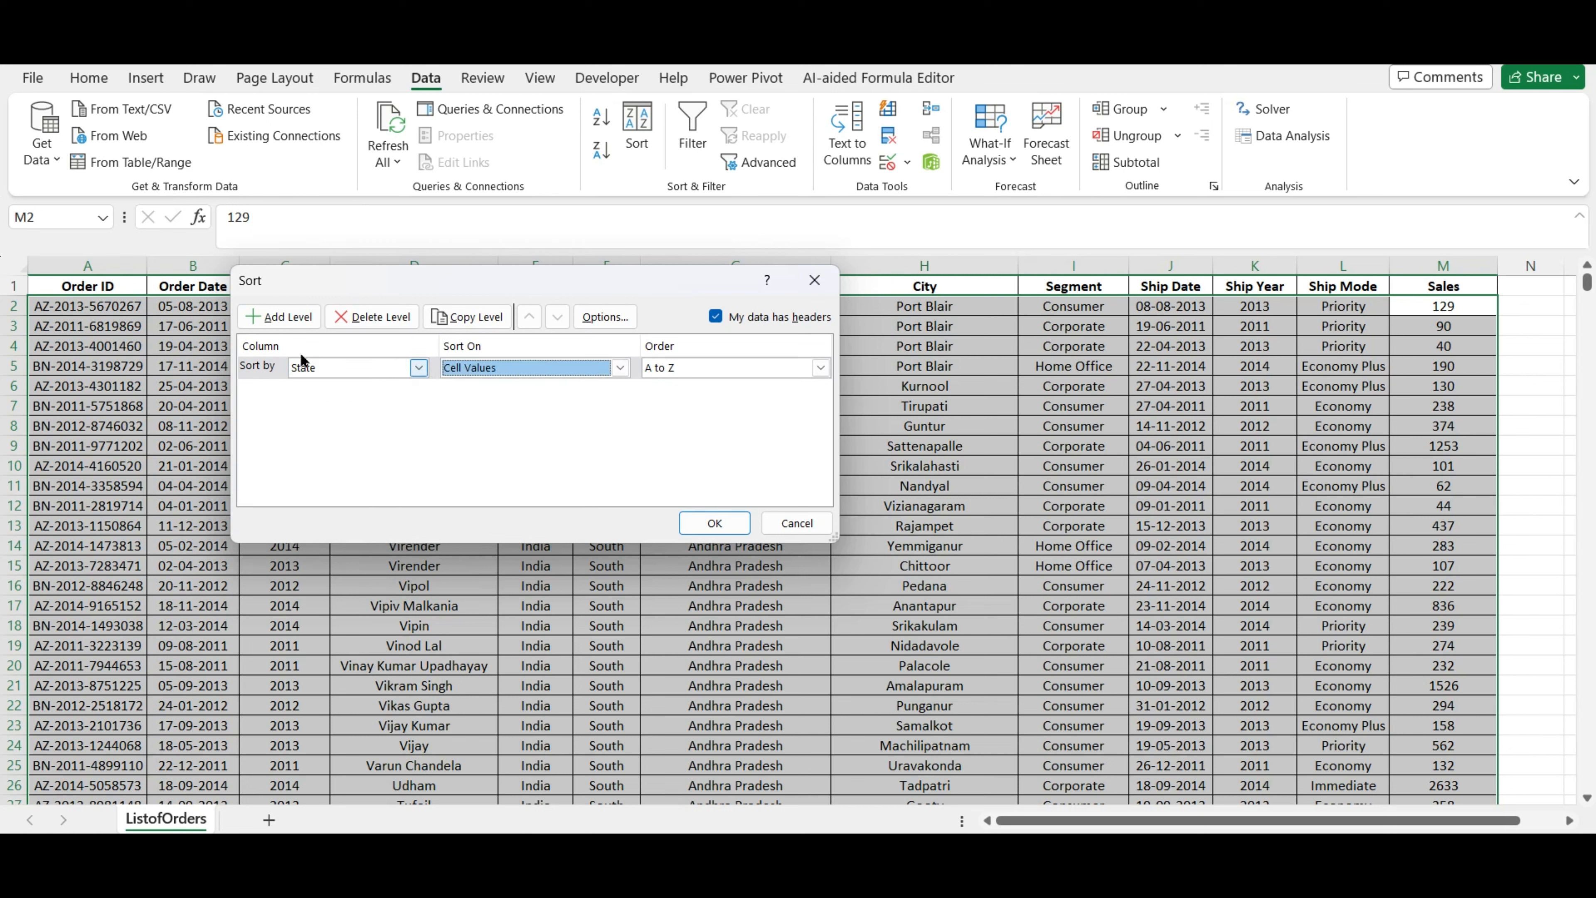
Add two further sort levels below the State level and place the Sort dialog clear of the column headers
click(292, 321)
click(291, 320)
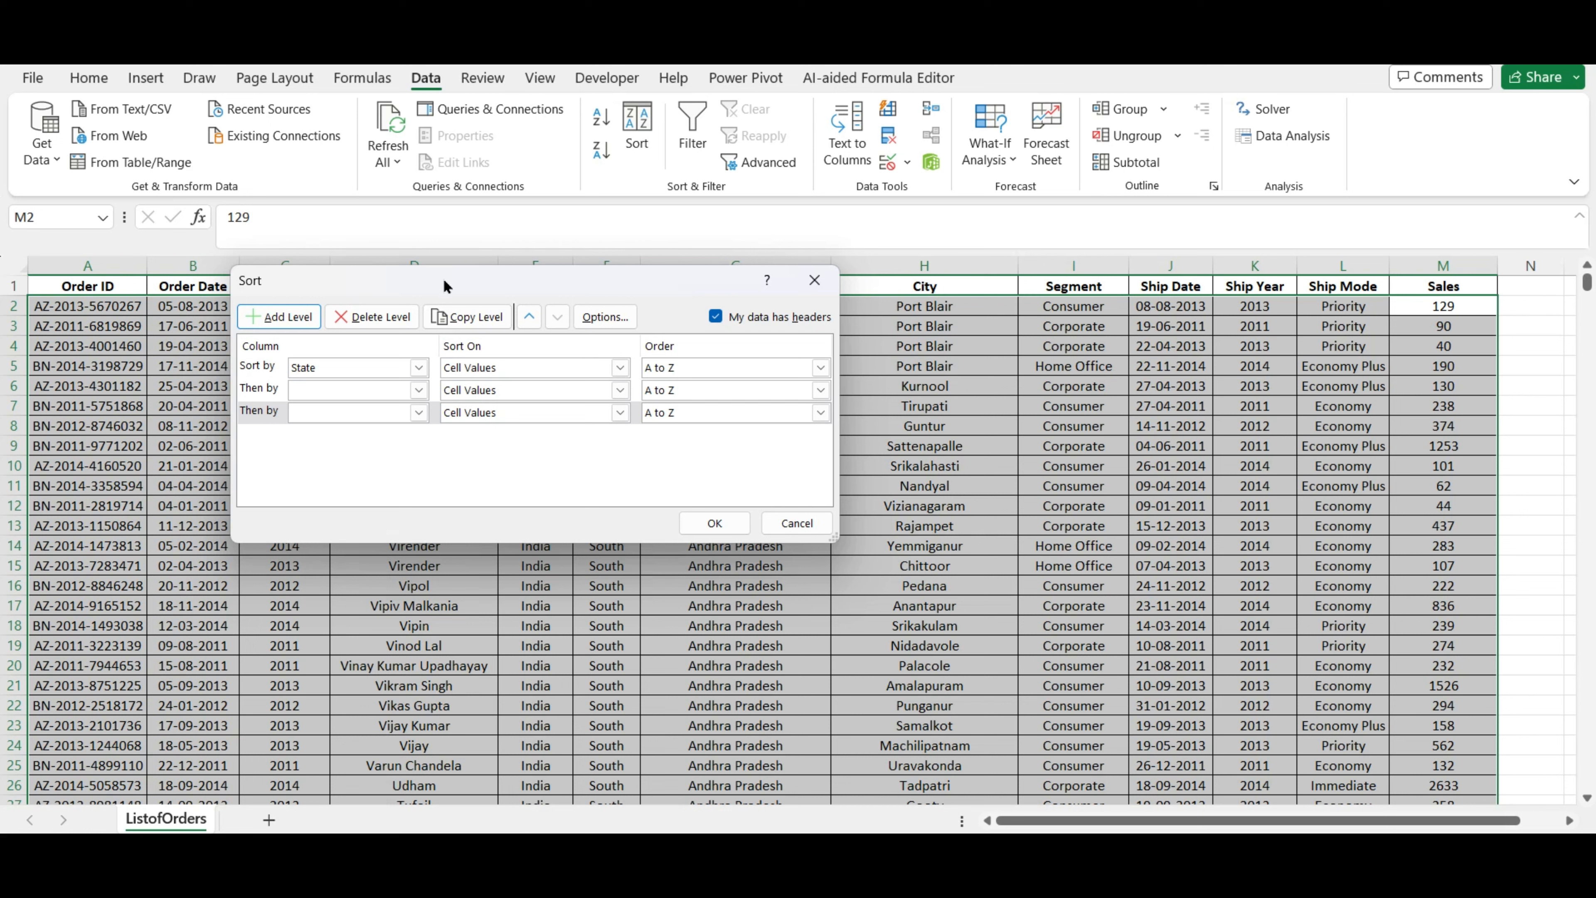
drag(442, 279, 465, 366)
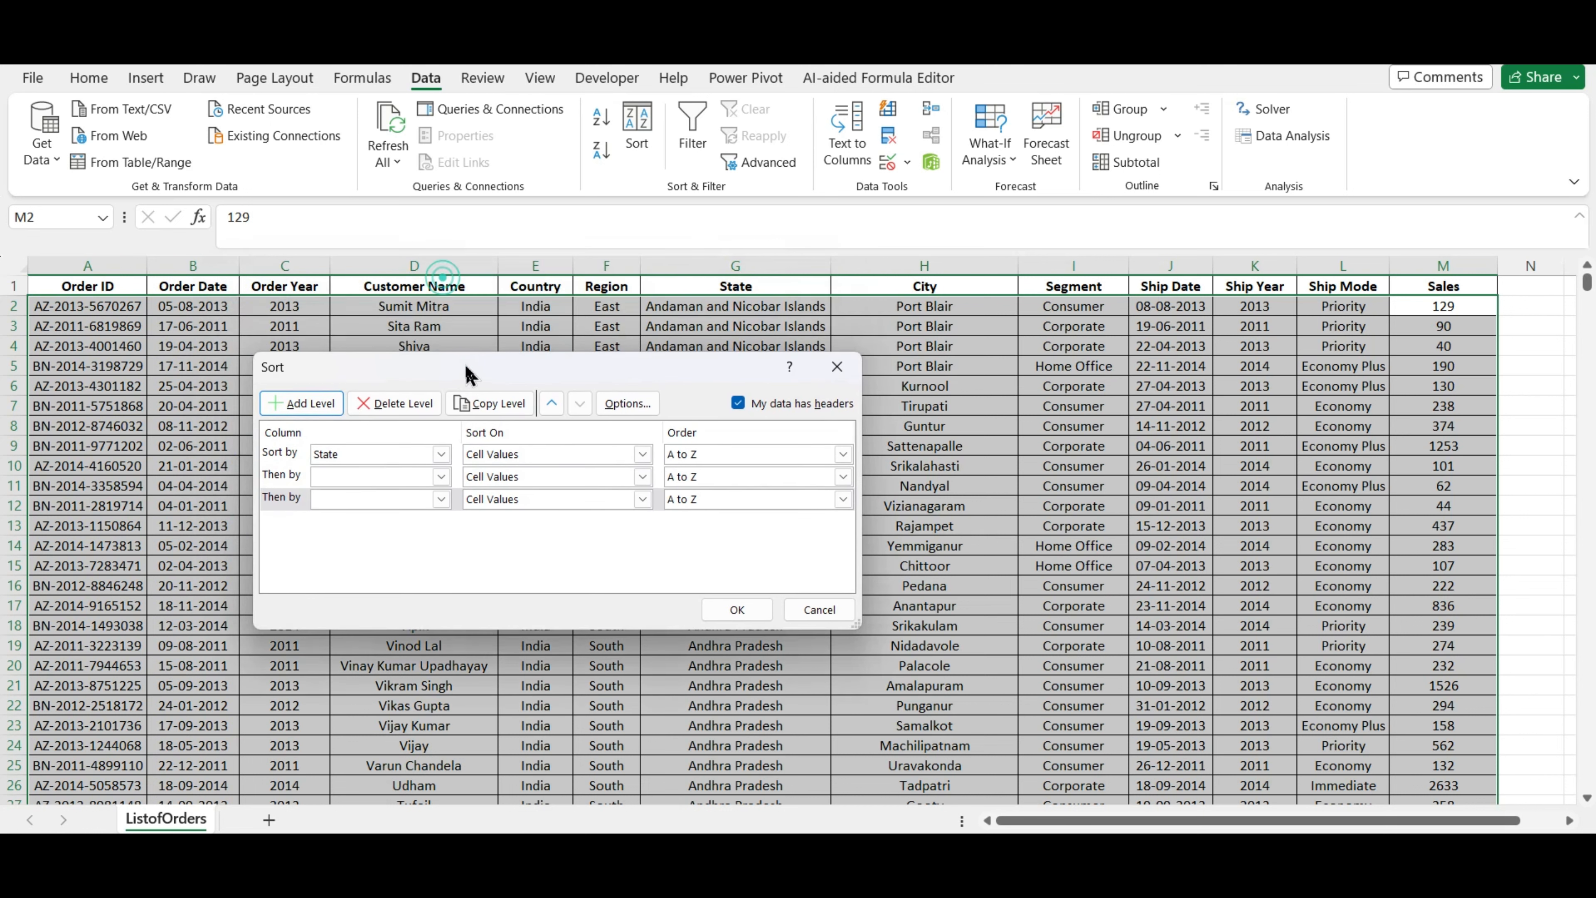
Set the first sort level to Customer Name, sorted on Cell Values in A to Z order
click(440, 455)
click(394, 491)
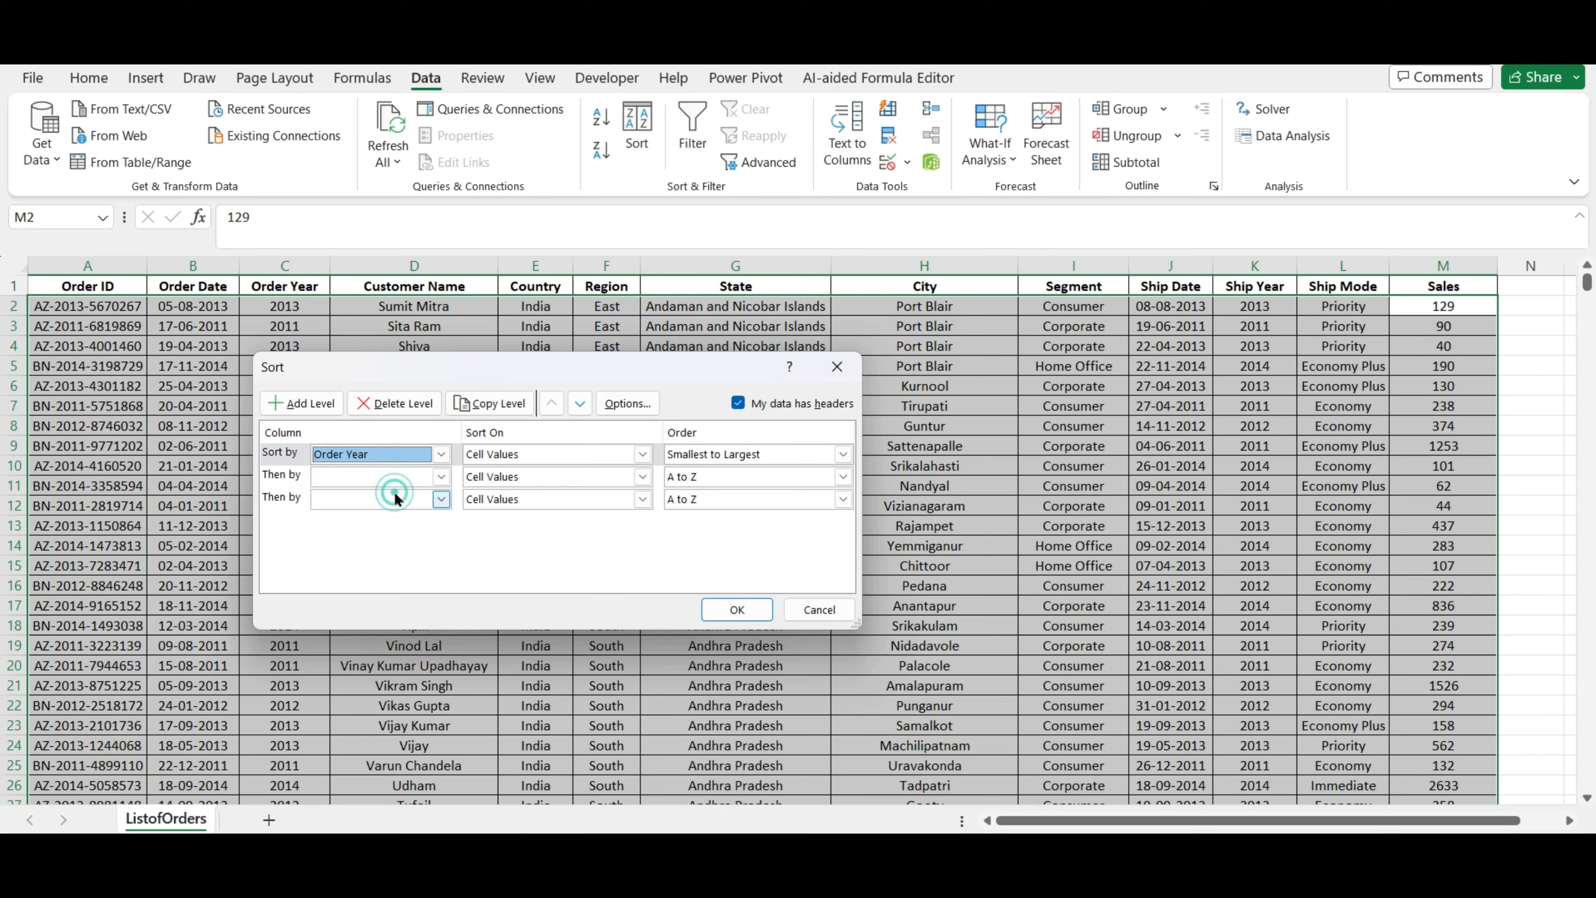
click(441, 454)
click(387, 495)
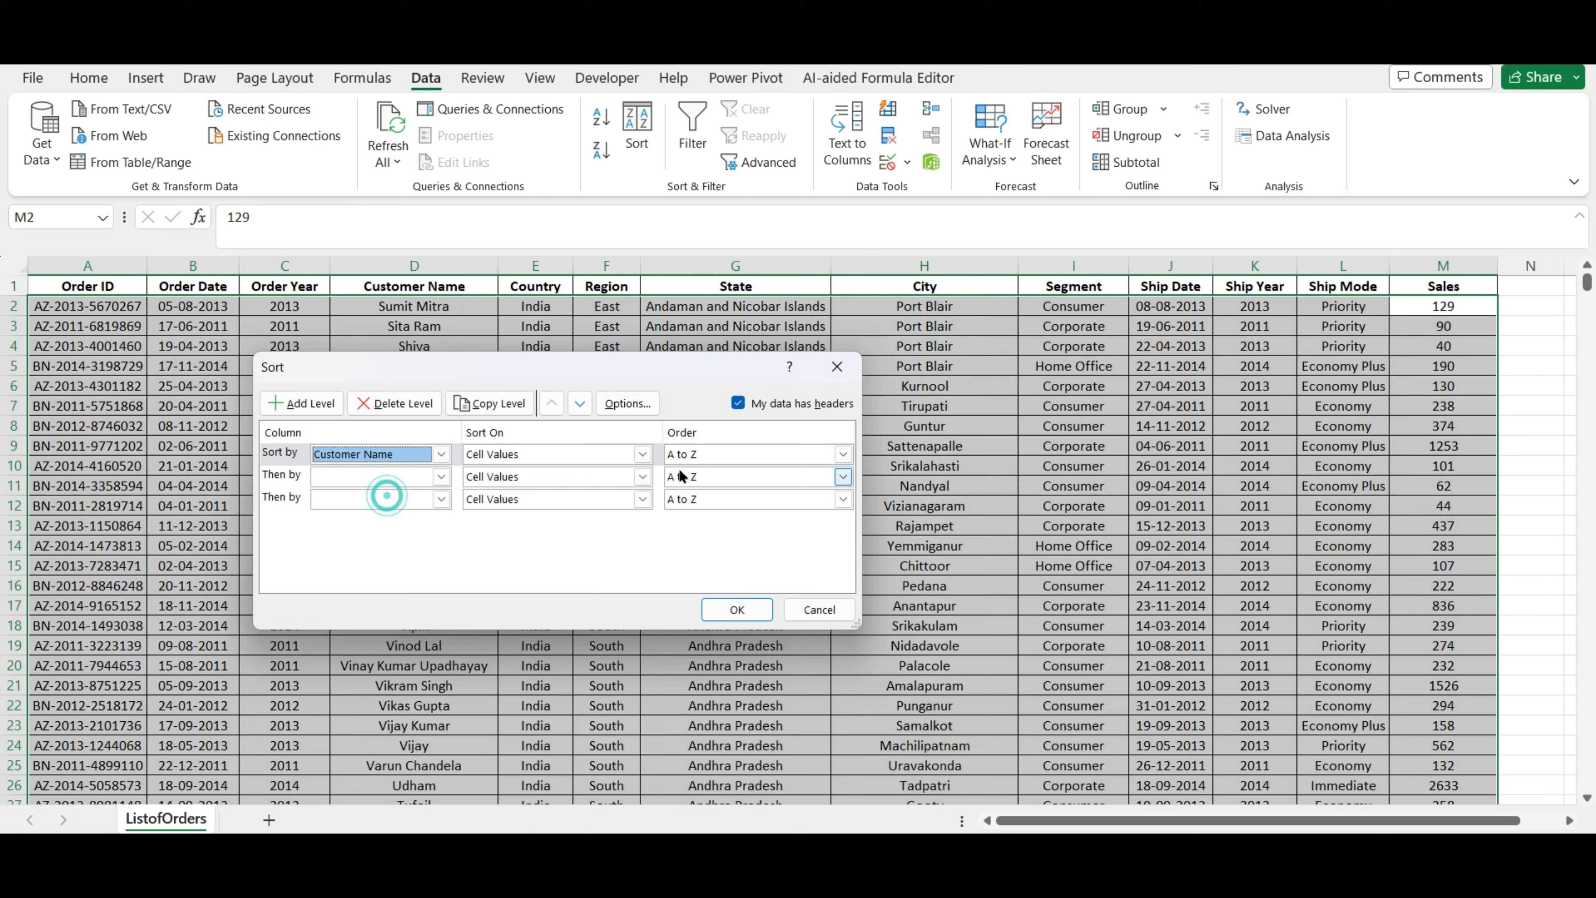
click(642, 453)
click(599, 471)
click(842, 454)
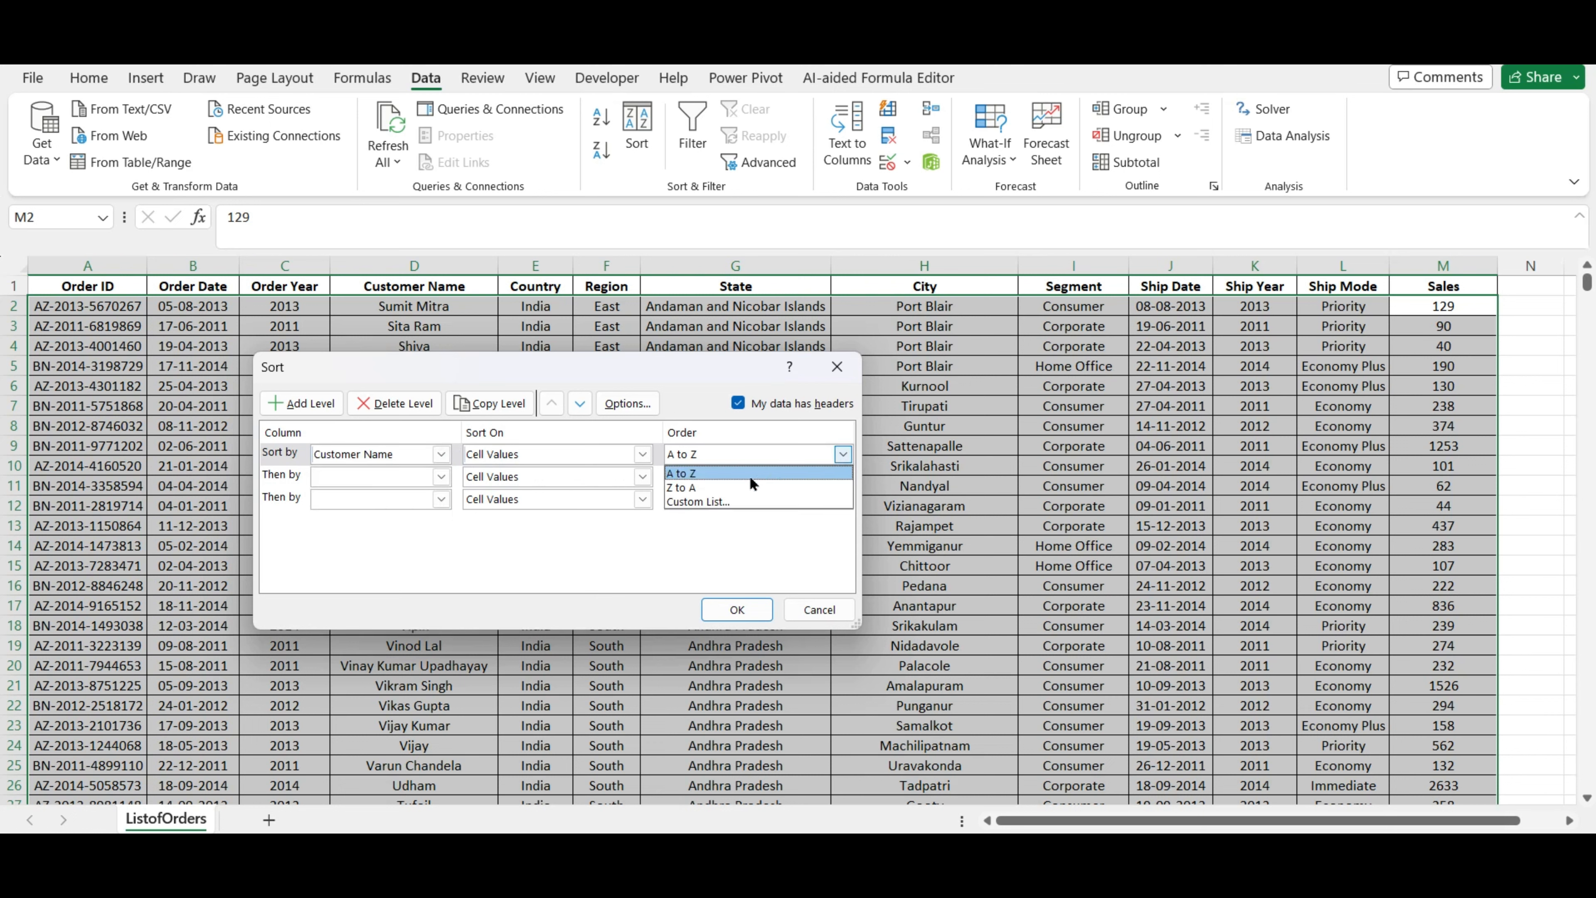
click(751, 478)
Try Conditional Formatting Icon as the Sort On basis for the Customer Name level and switch back to Cell Values
click(643, 454)
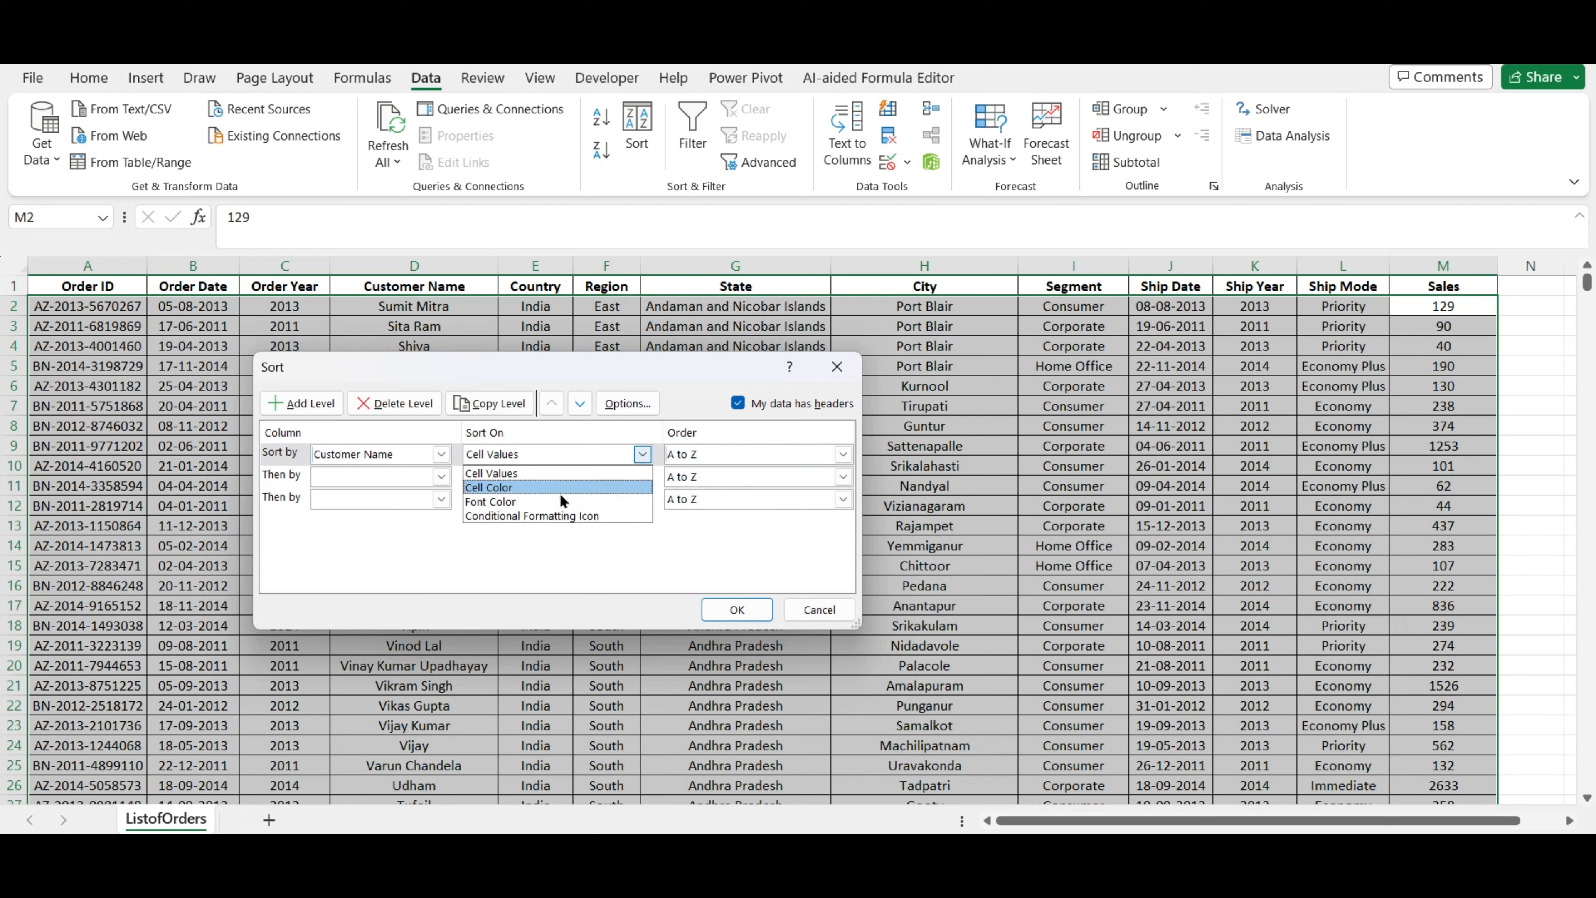
click(568, 514)
click(643, 455)
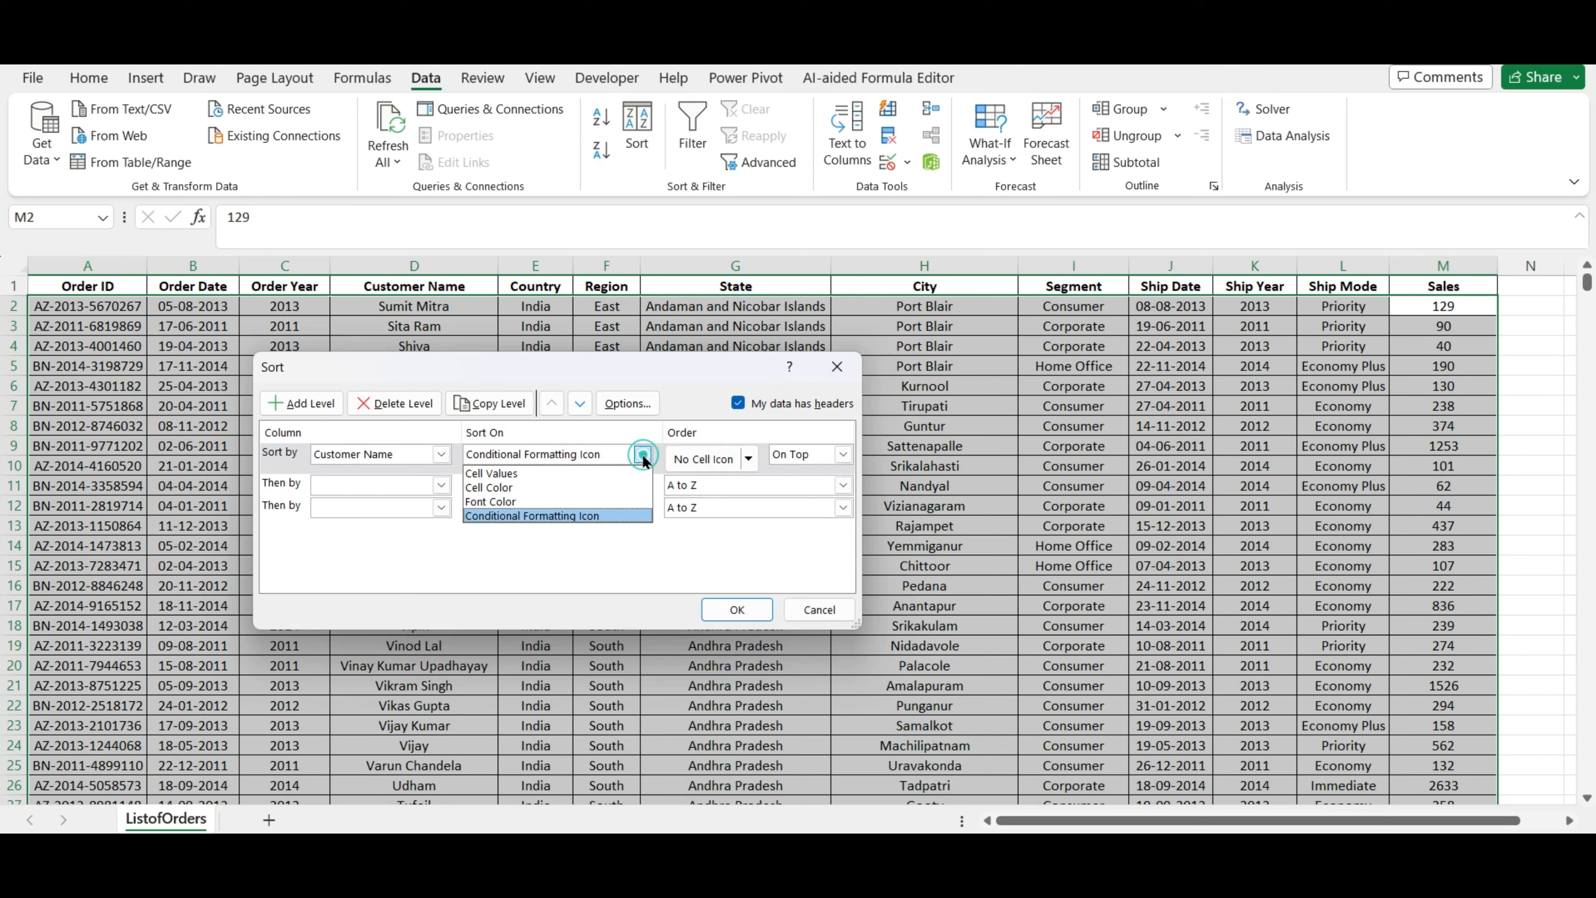
click(544, 472)
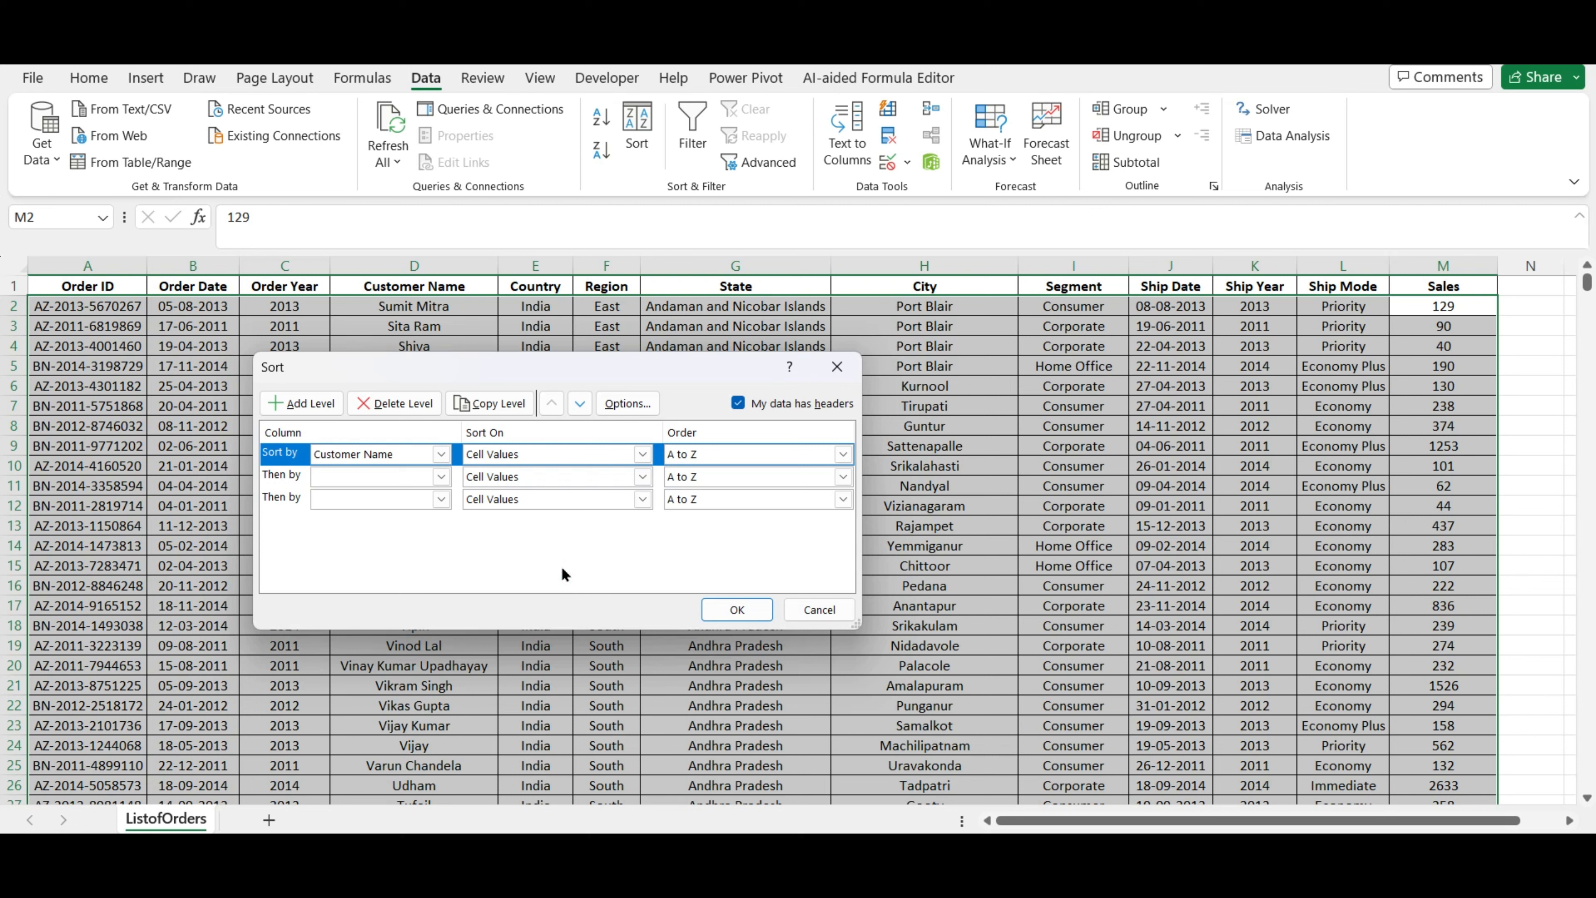
Set the second sort level to the State column, sorted on Cell Values
click(442, 477)
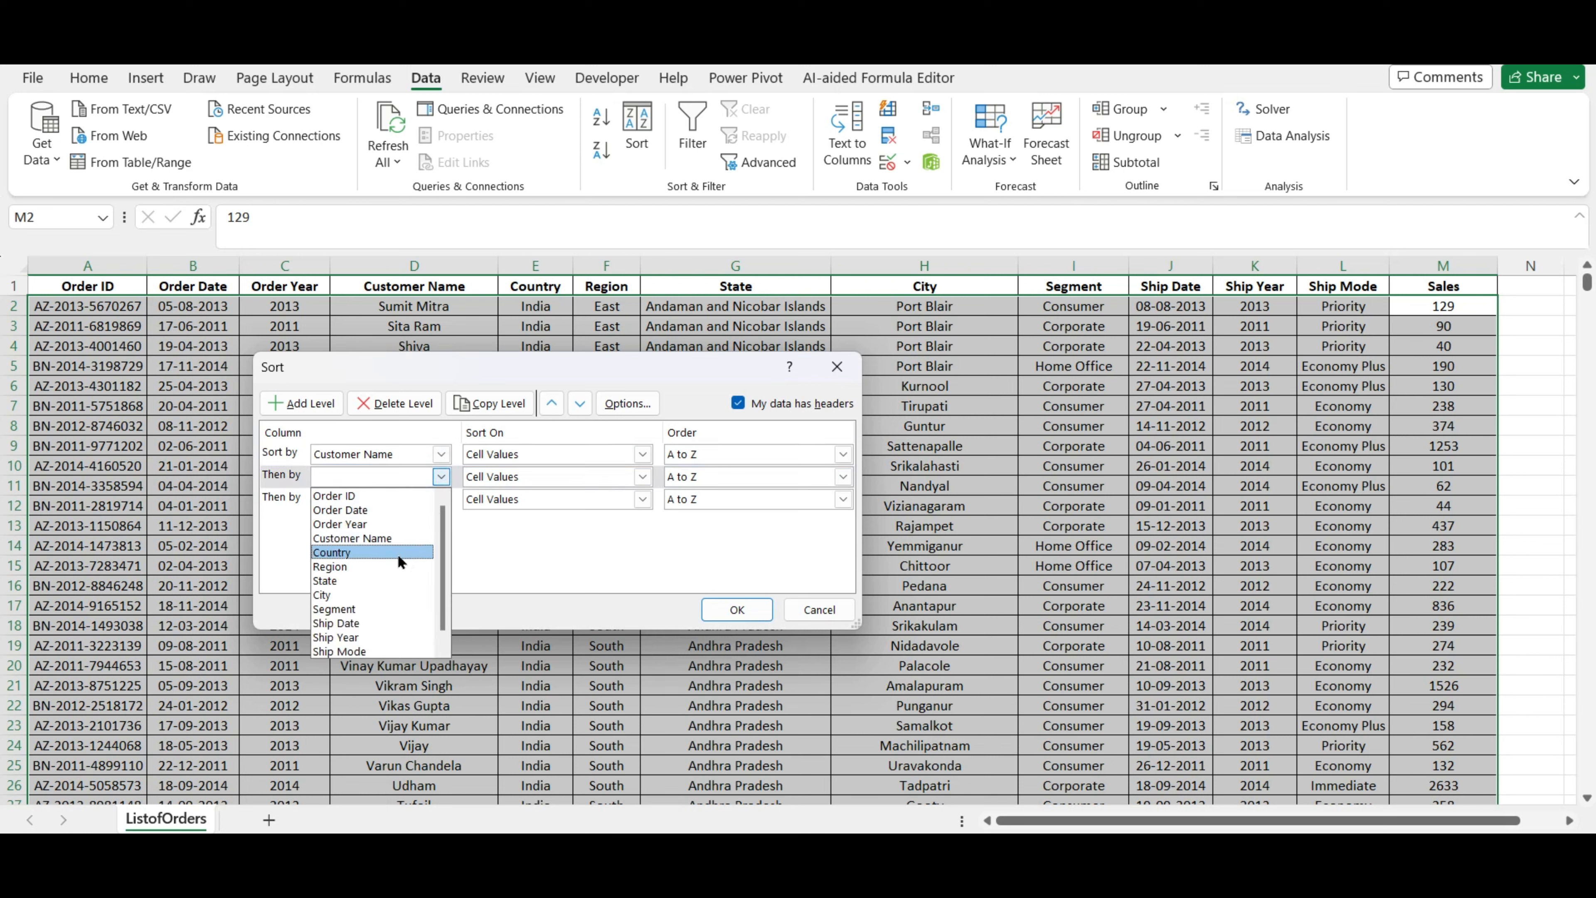
click(382, 582)
click(643, 476)
click(537, 498)
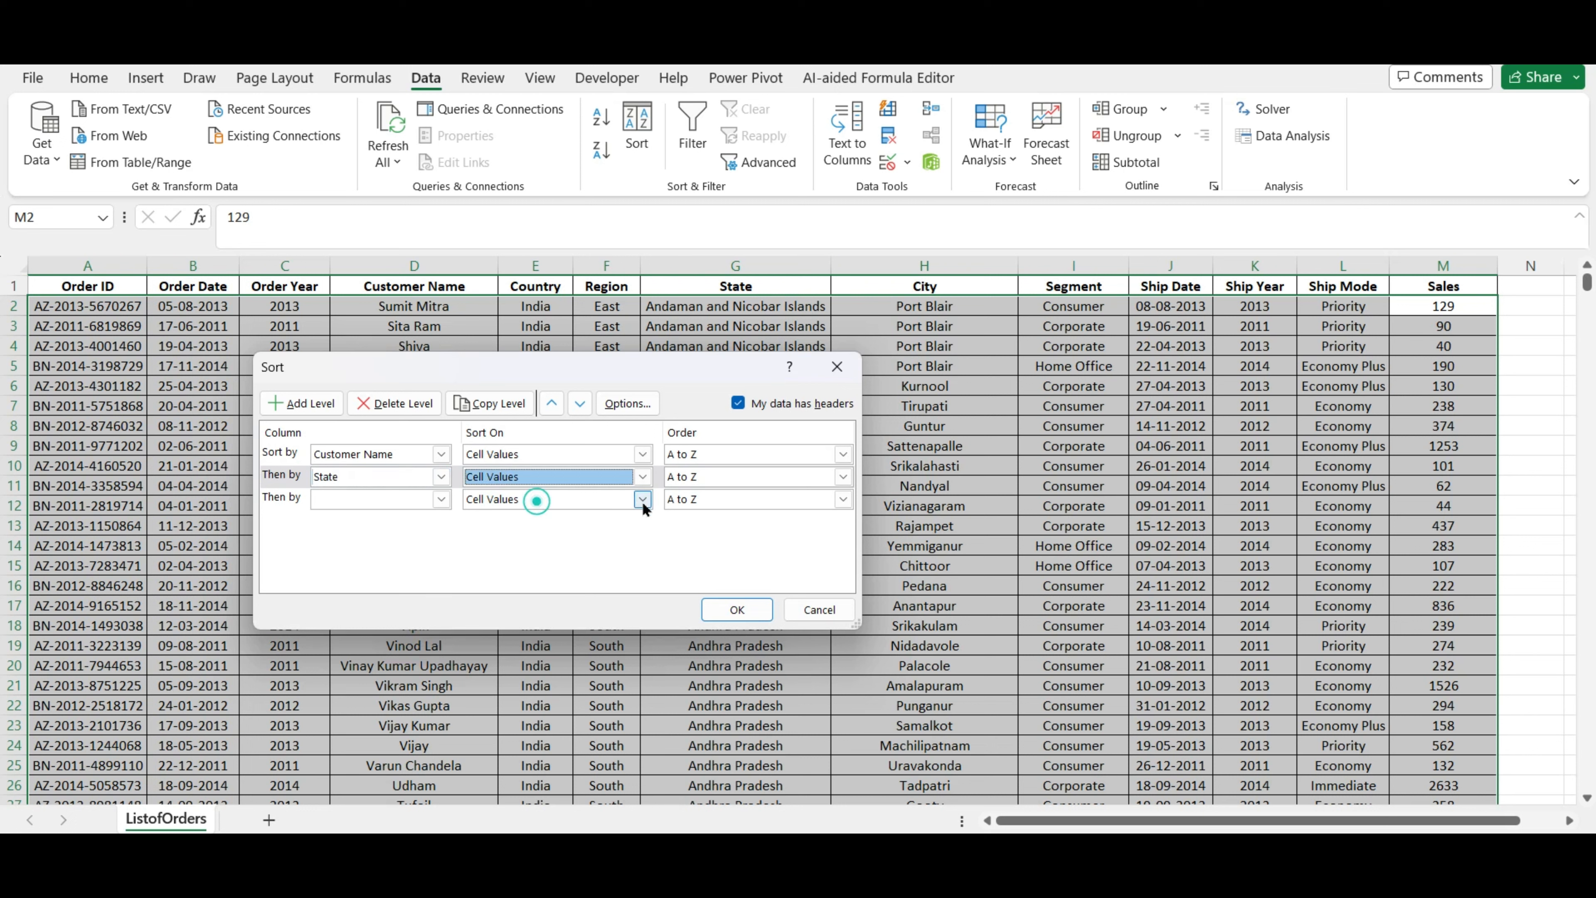
Set the State level's order to Z to A and make City the third sort level in A to Z order
click(843, 477)
click(710, 506)
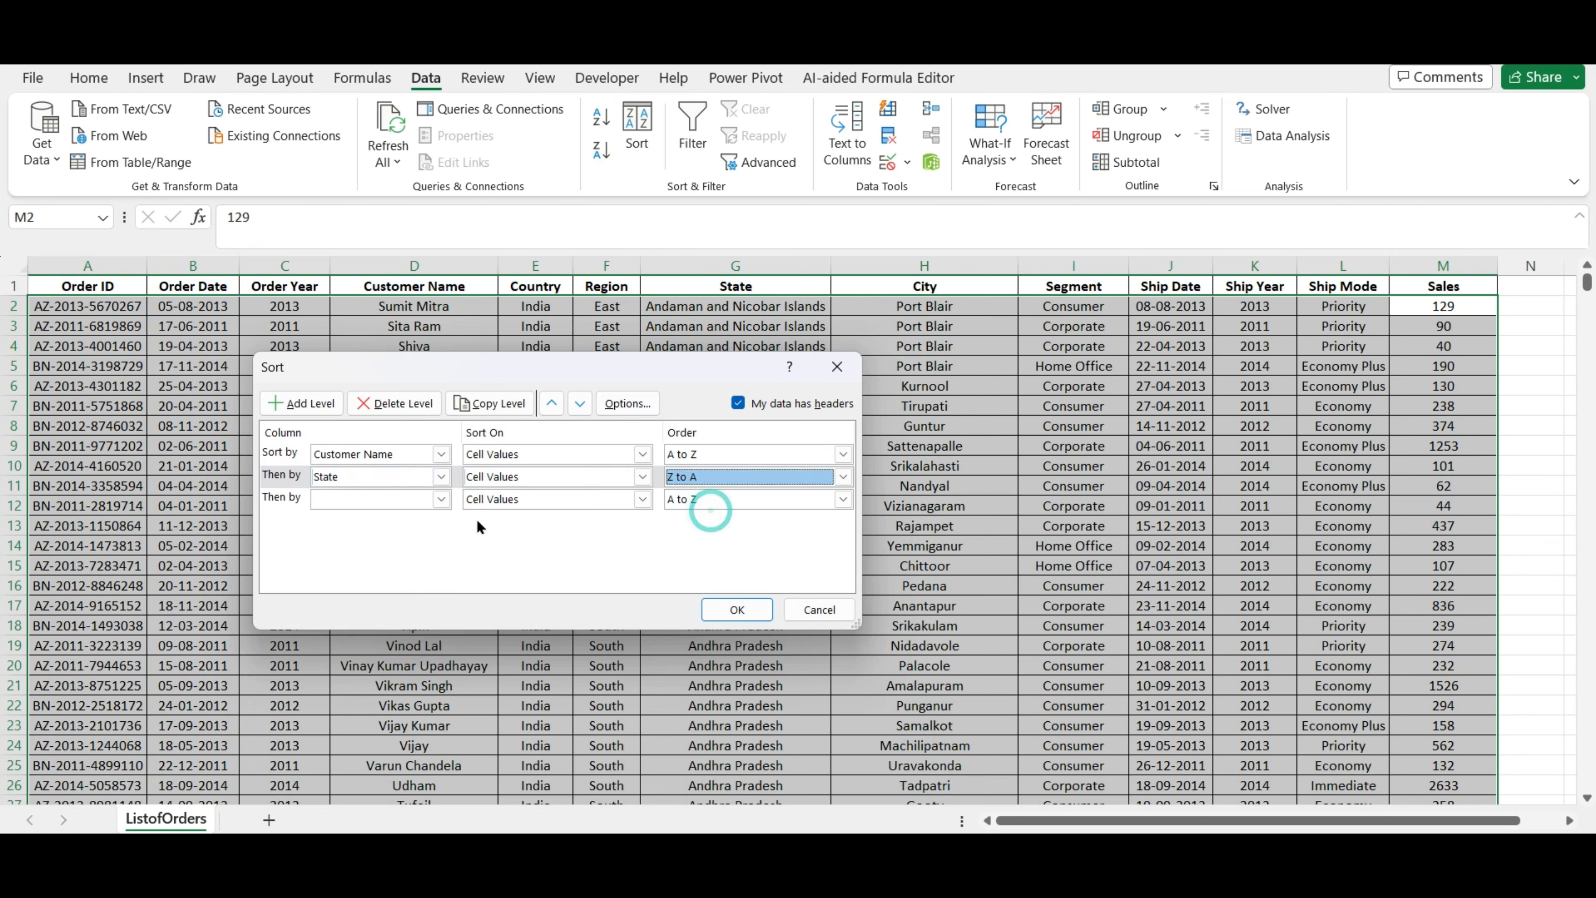
click(442, 500)
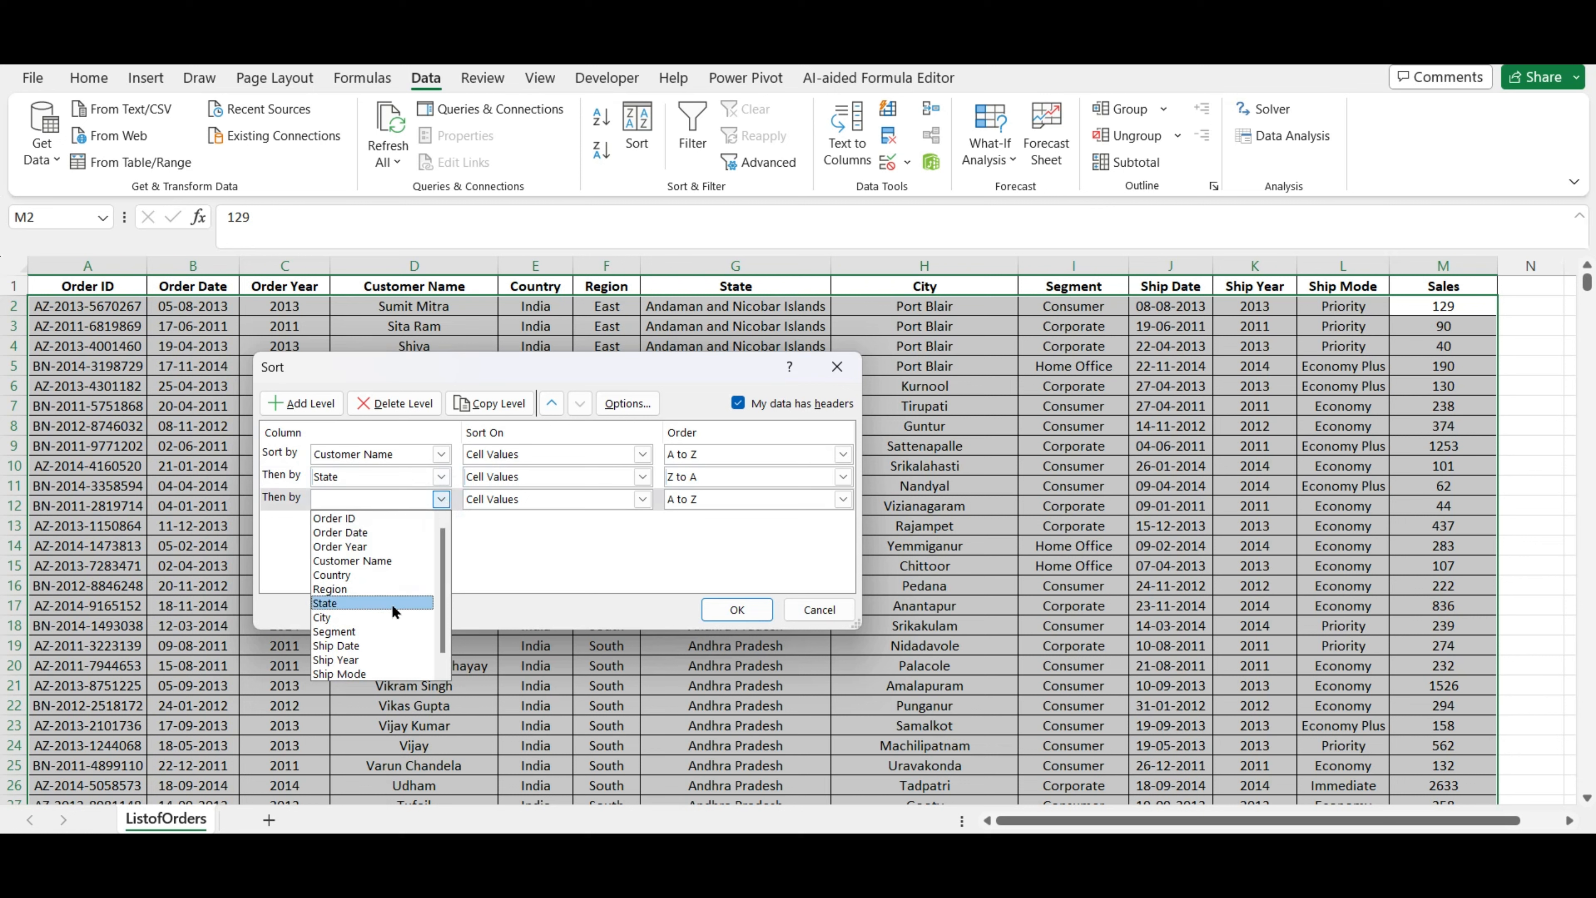
click(364, 616)
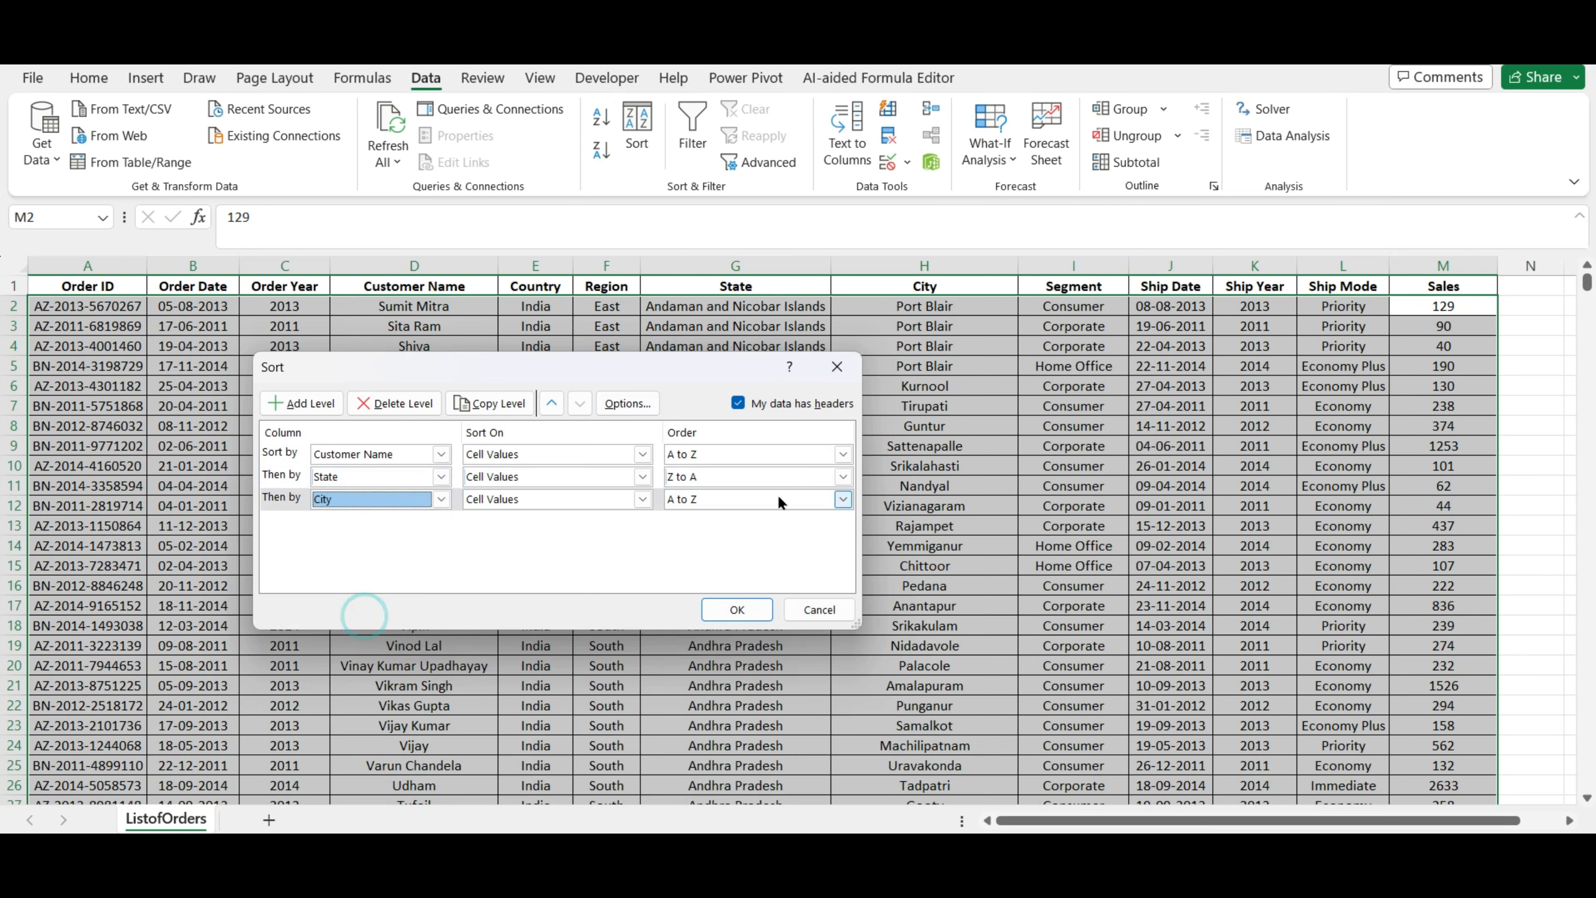
click(843, 498)
click(757, 517)
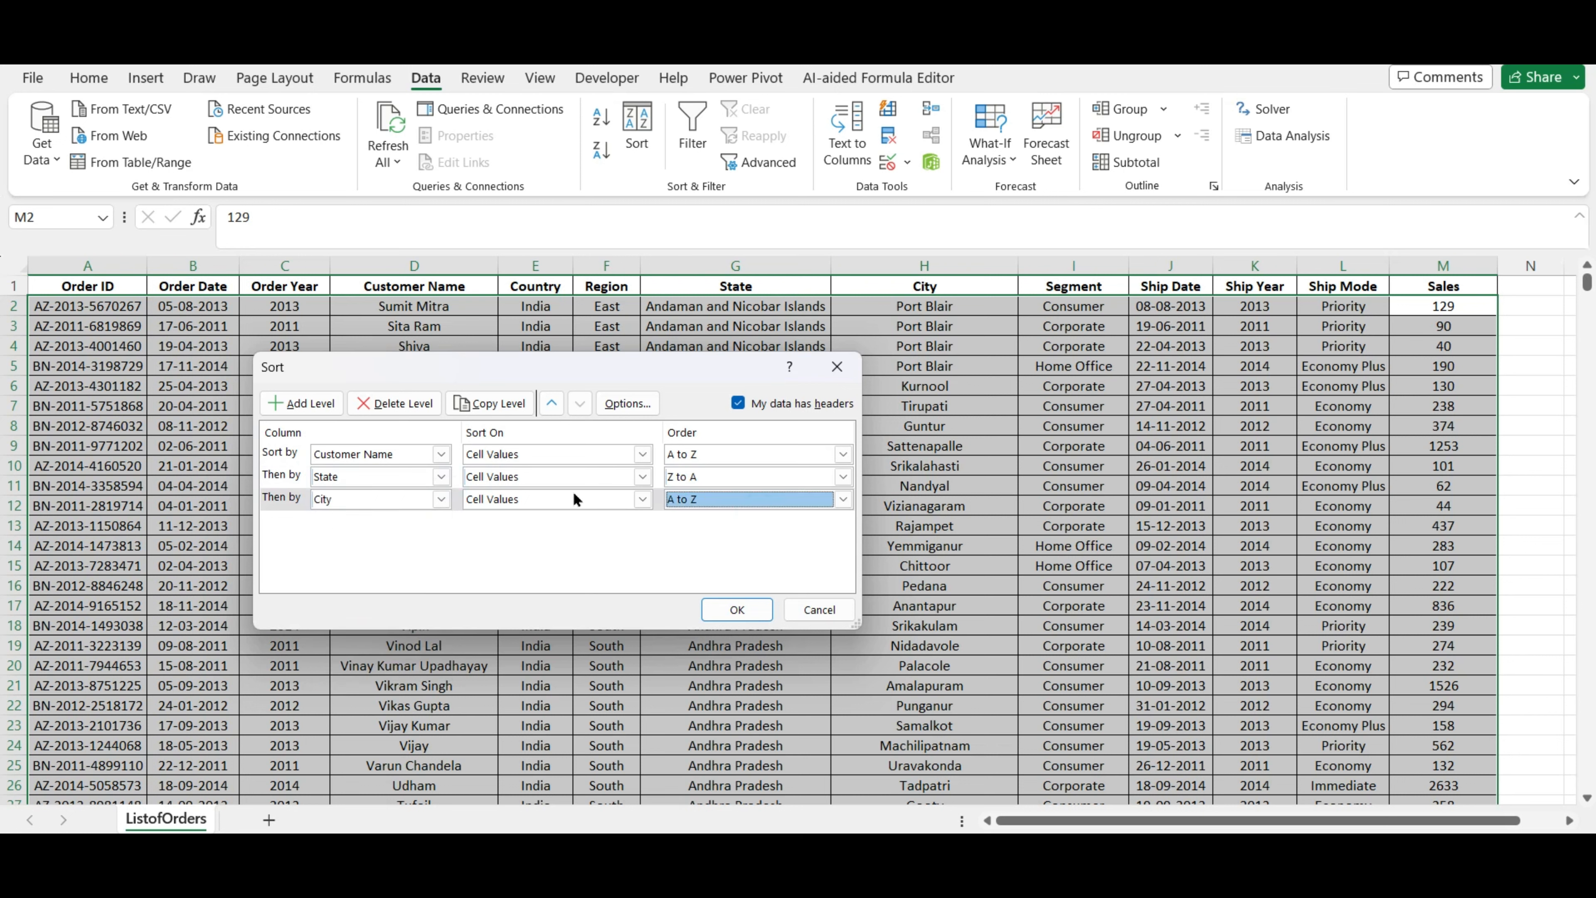
Add a fourth sort level for the Sales column, sorted on Cell Values from Largest to Smallest
click(335, 407)
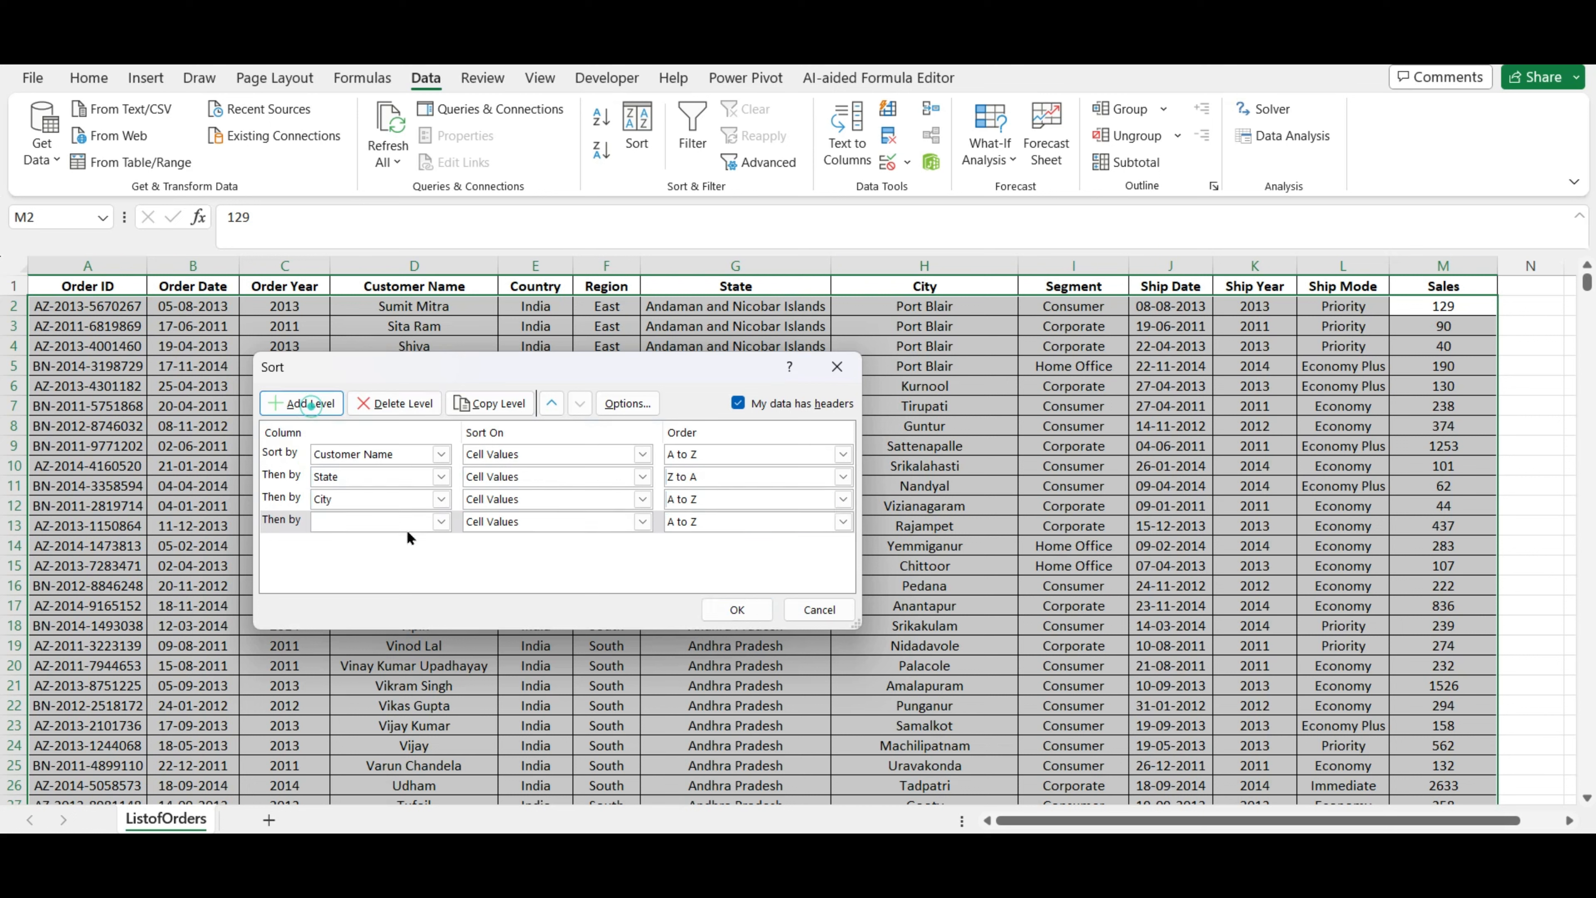
click(441, 521)
scroll(387, 658, down, 1)
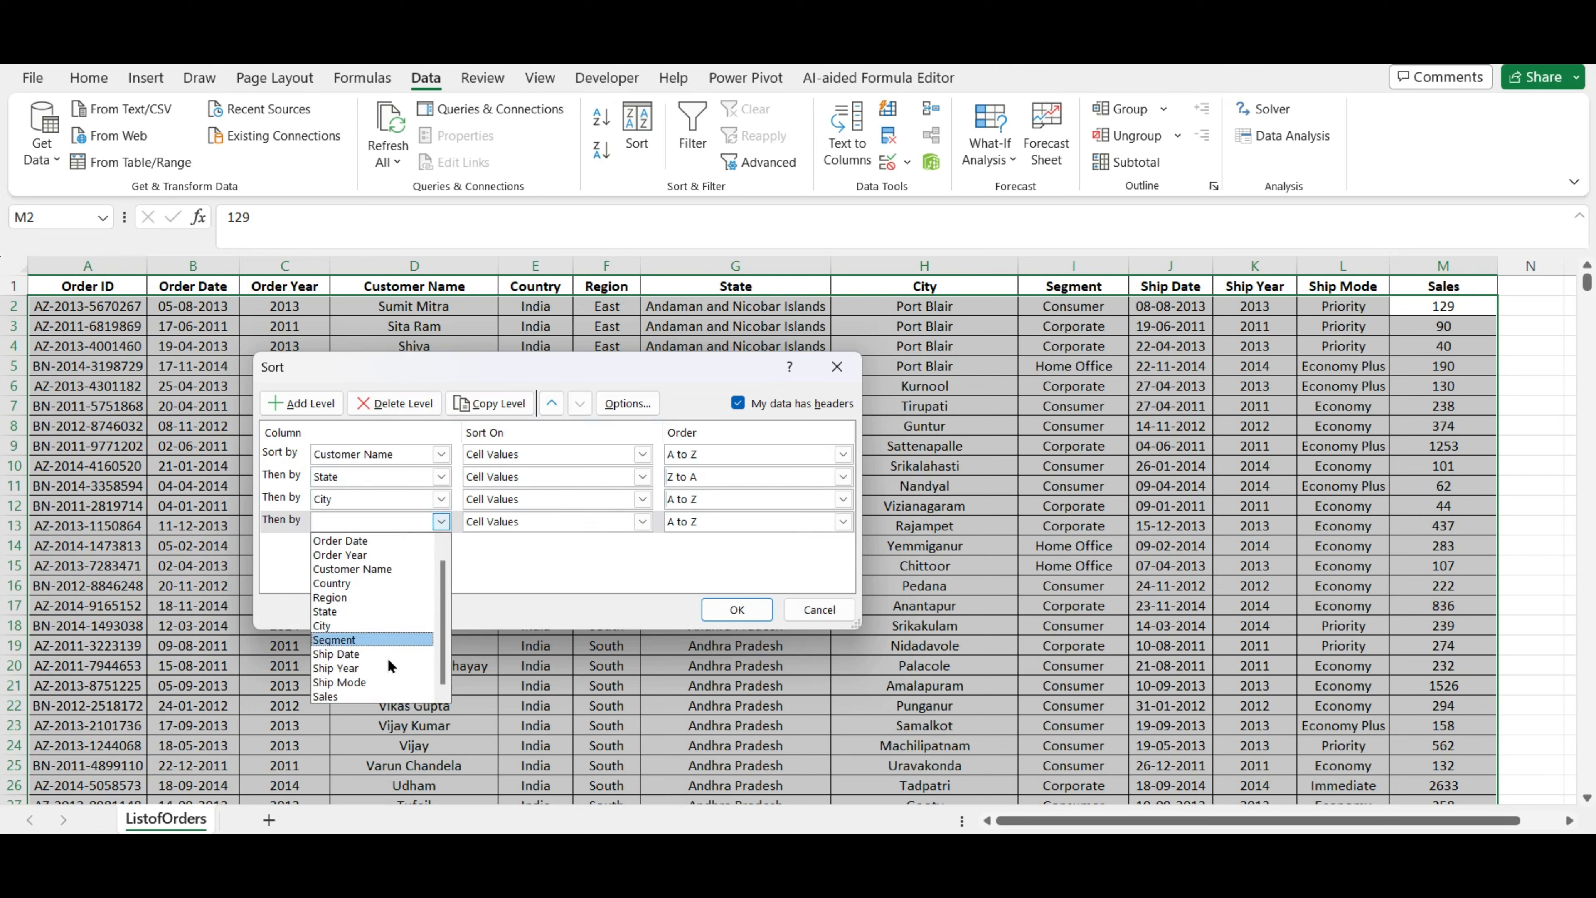
click(365, 693)
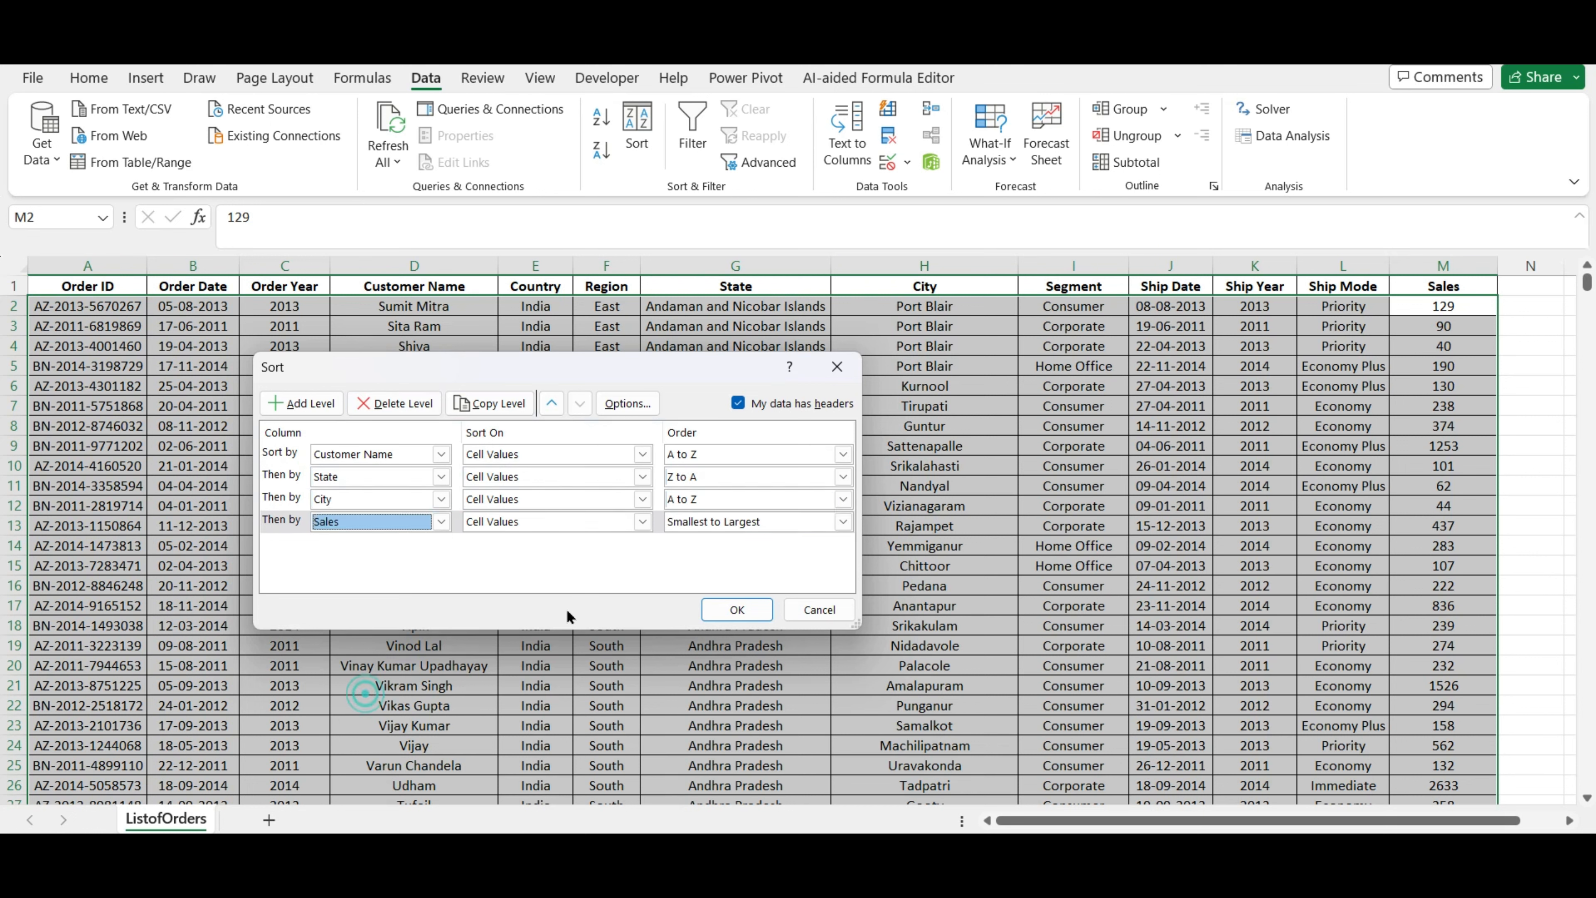
click(642, 521)
click(585, 540)
click(843, 522)
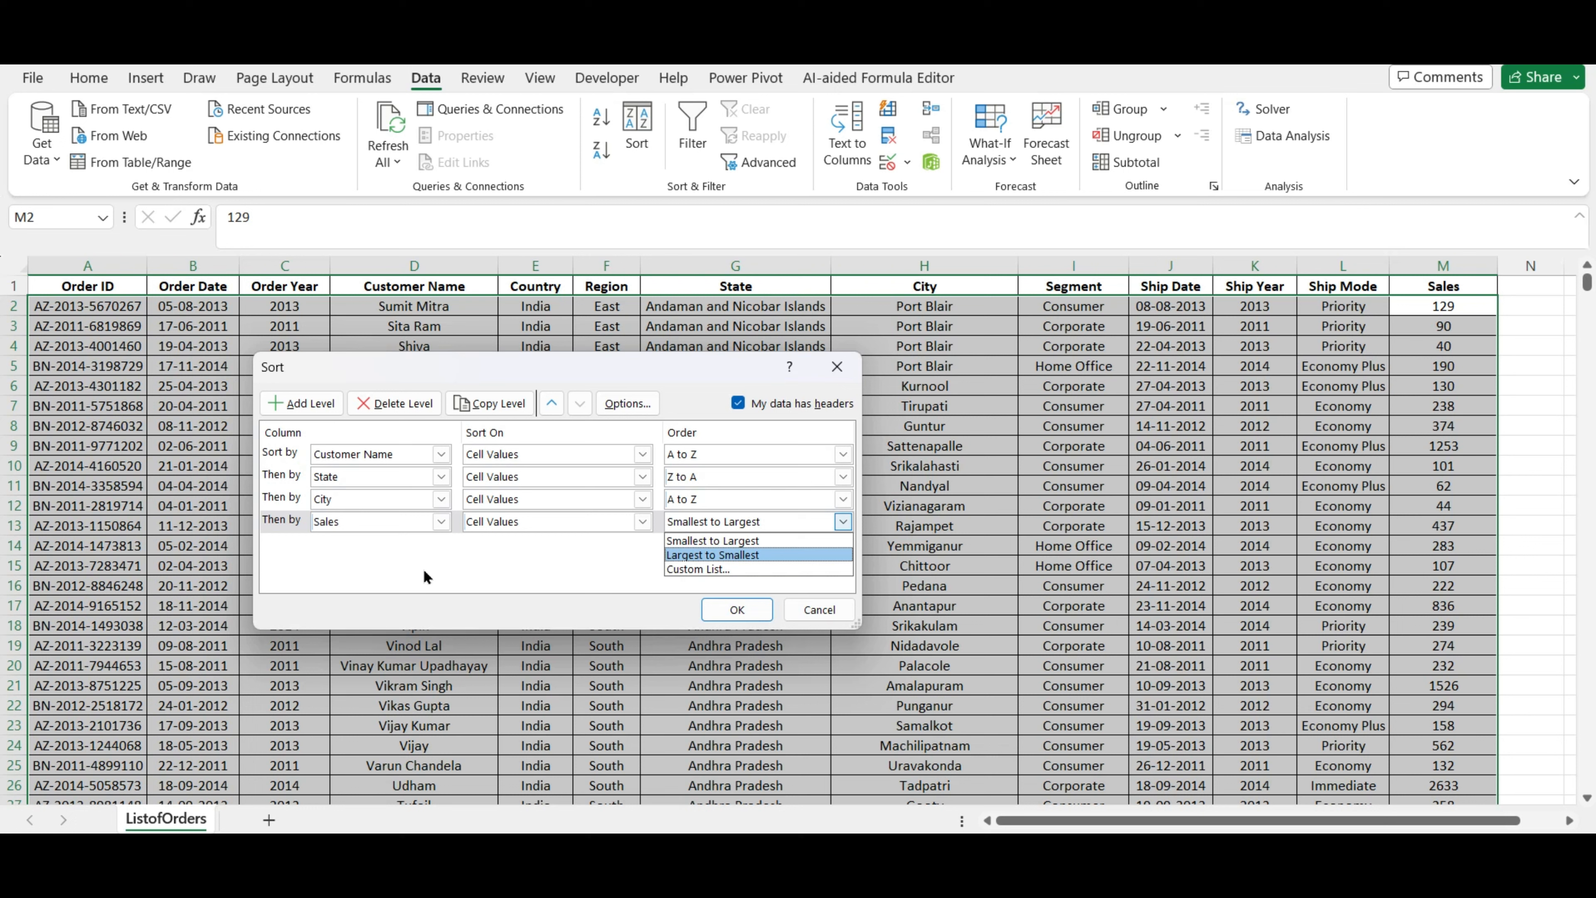
click(396, 551)
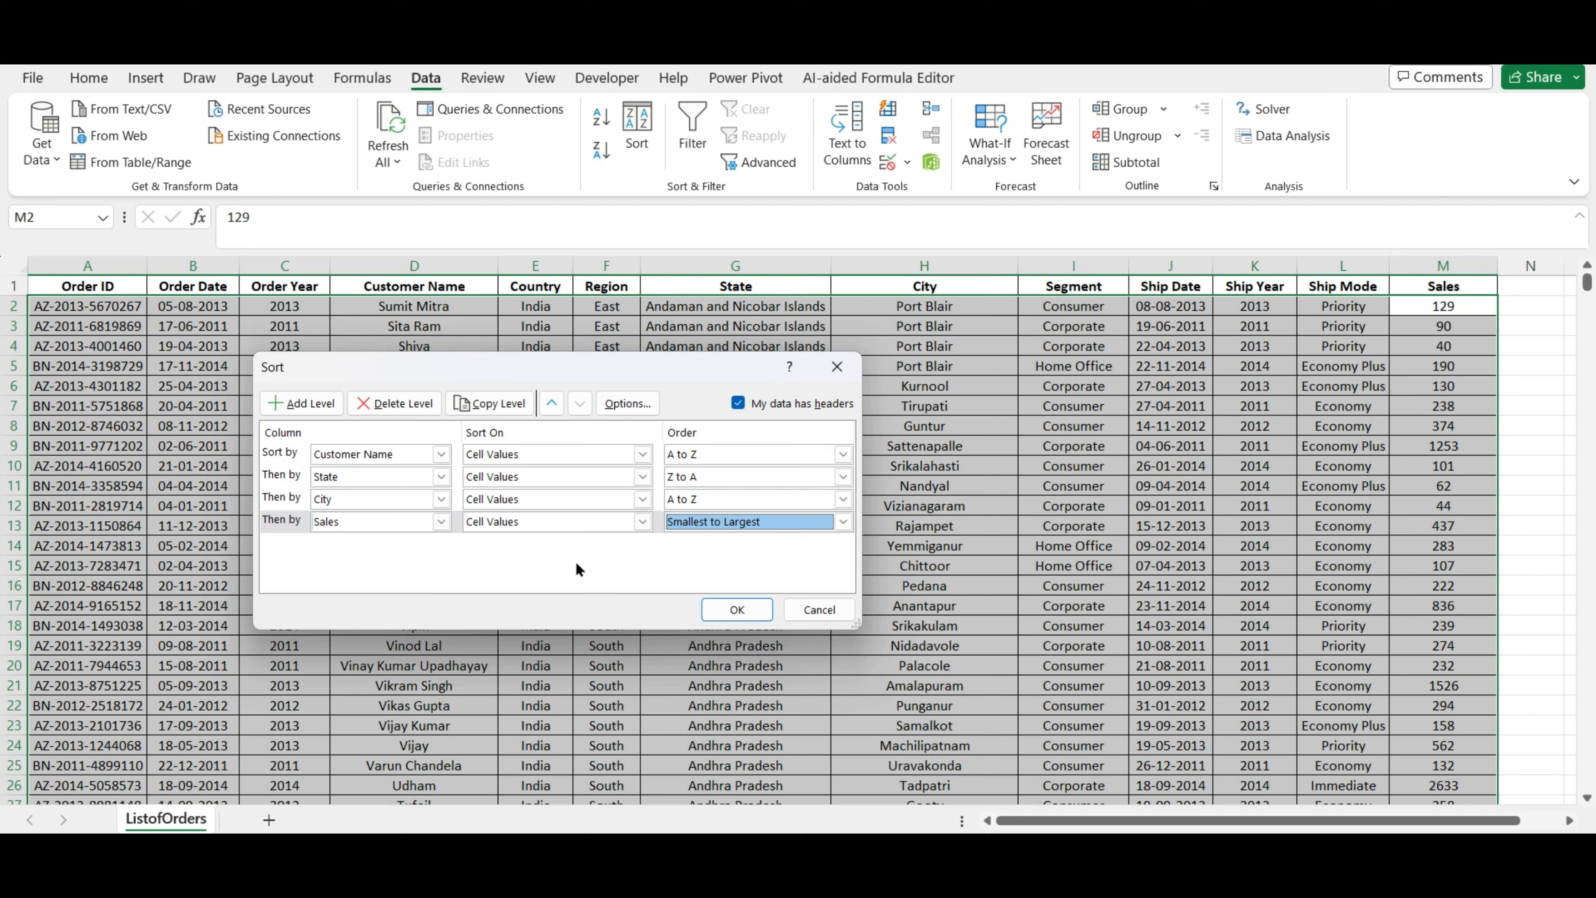
click(841, 522)
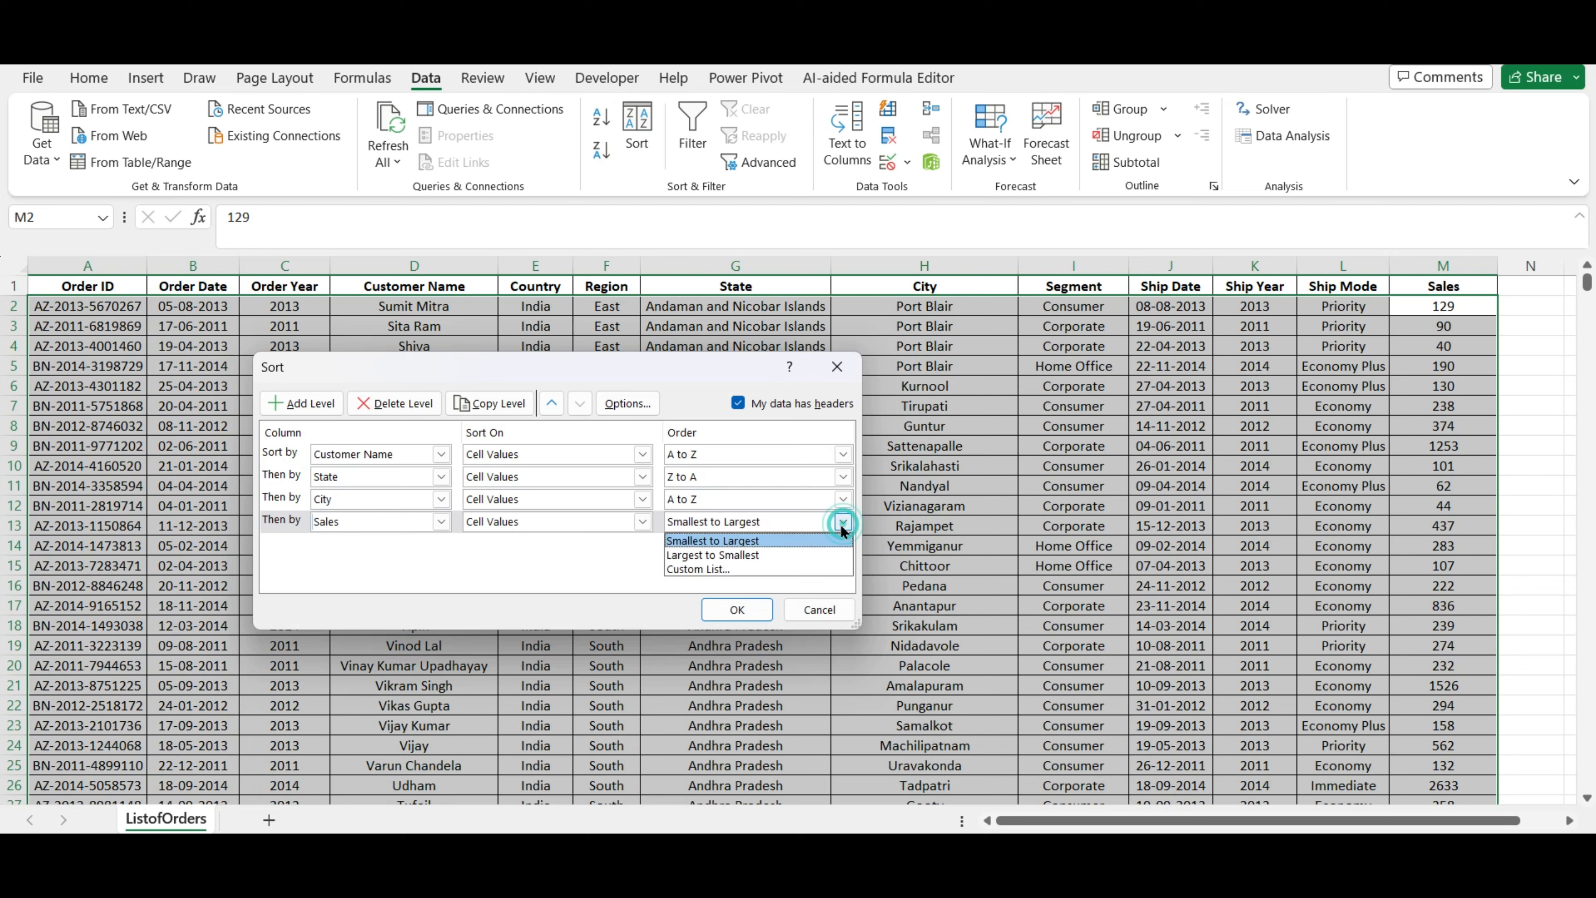
click(748, 561)
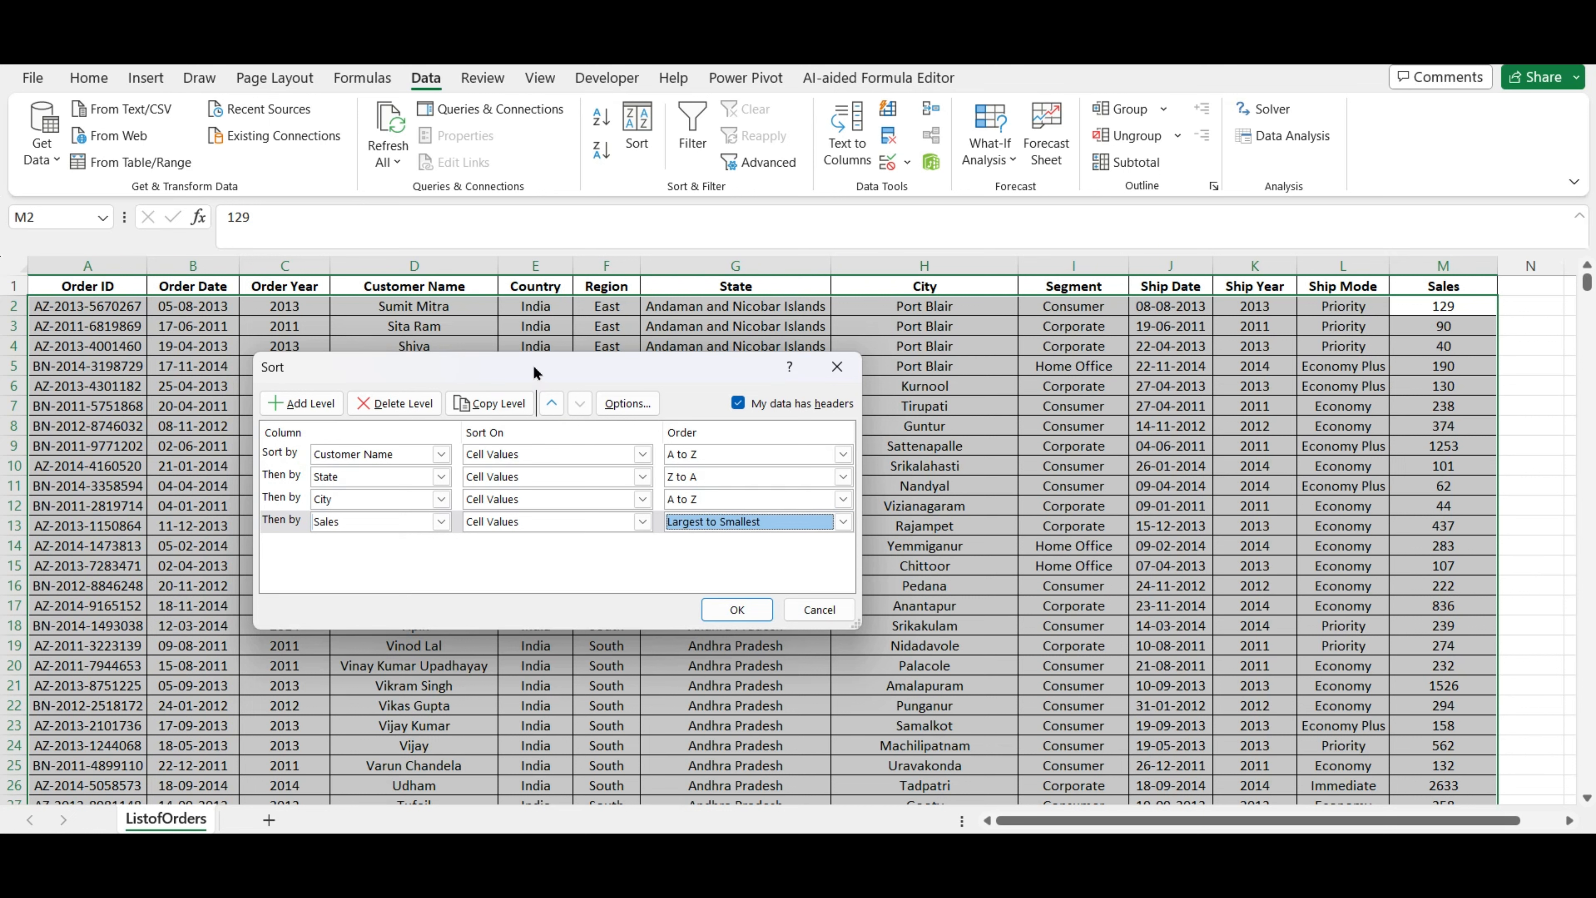
Recheck the State (Z to A), City (A to Z) and Sales (Largest to Smallest) levels and apply the multi-level sort
drag(533, 364, 553, 331)
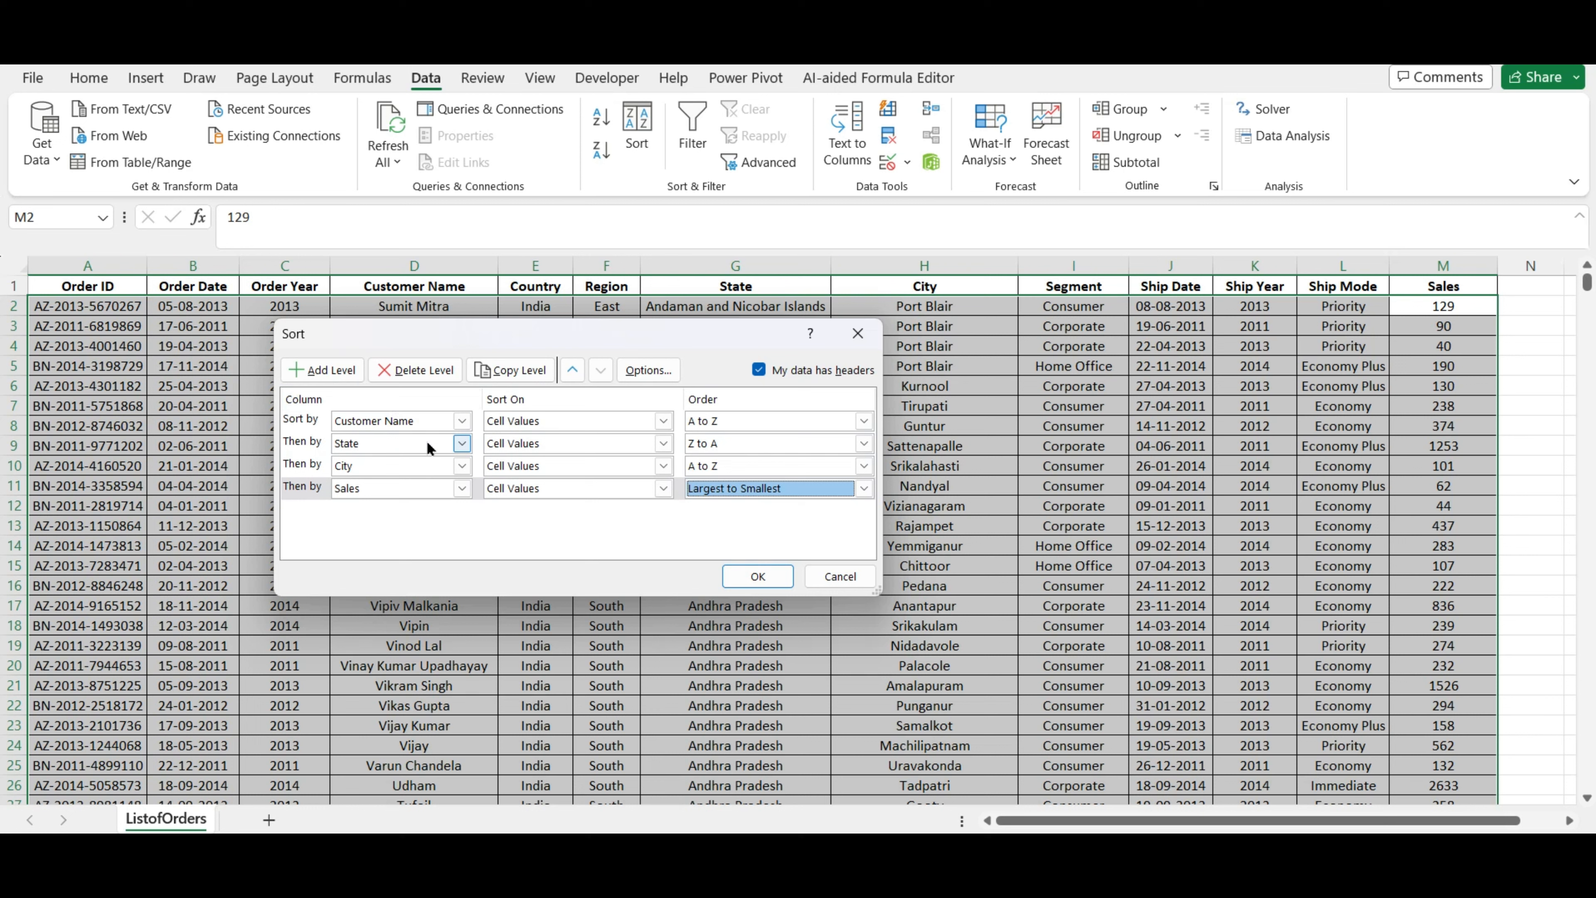
click(864, 443)
click(706, 477)
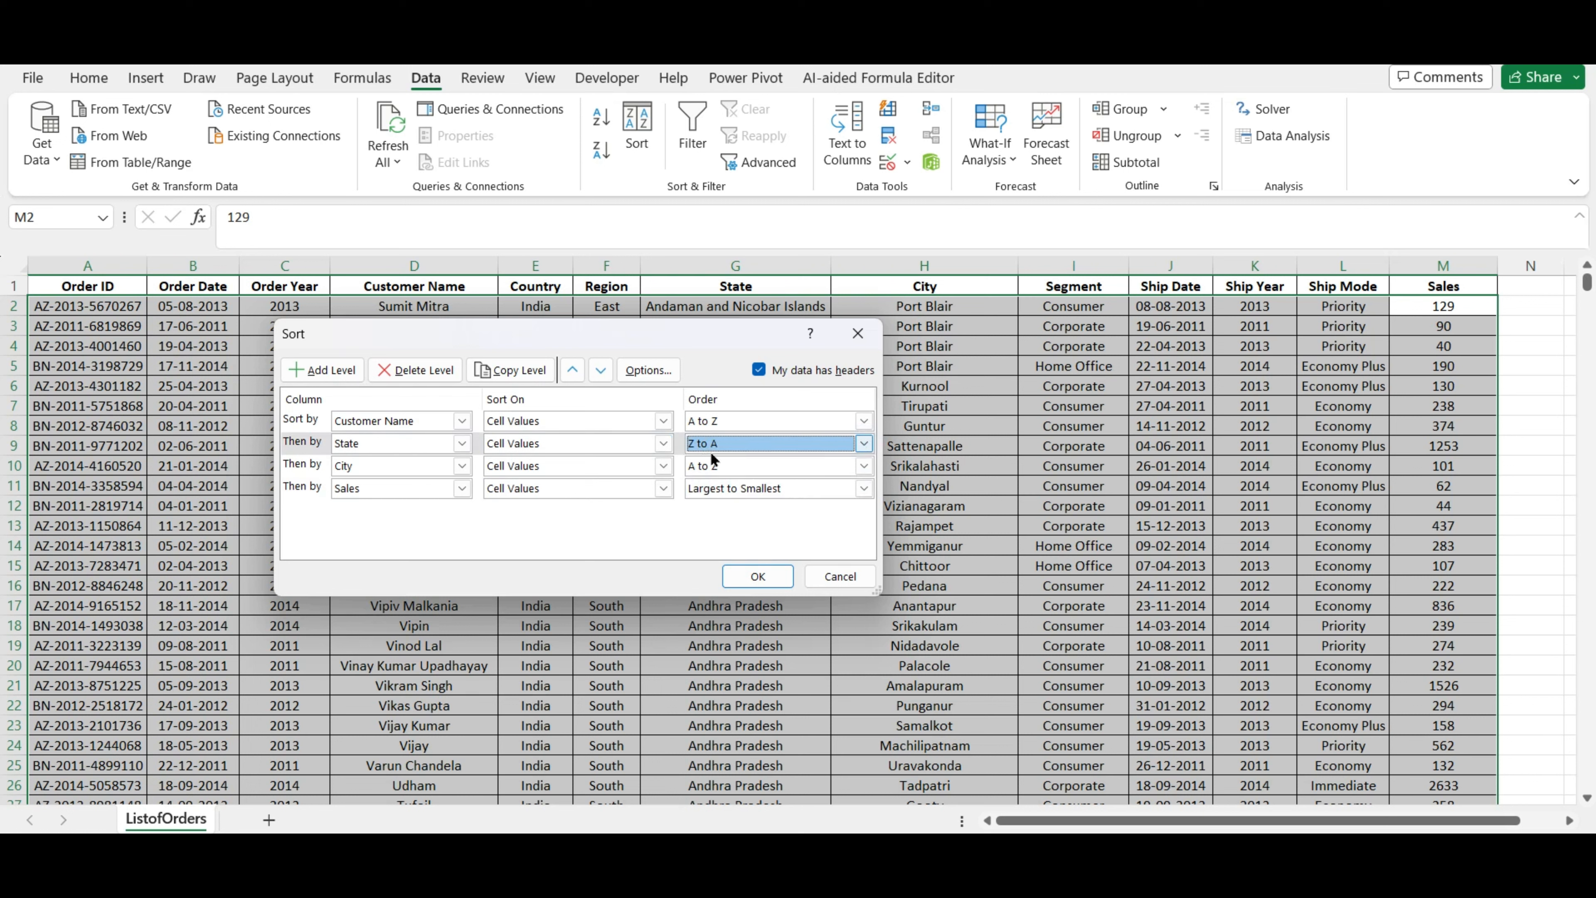
click(440, 472)
click(388, 572)
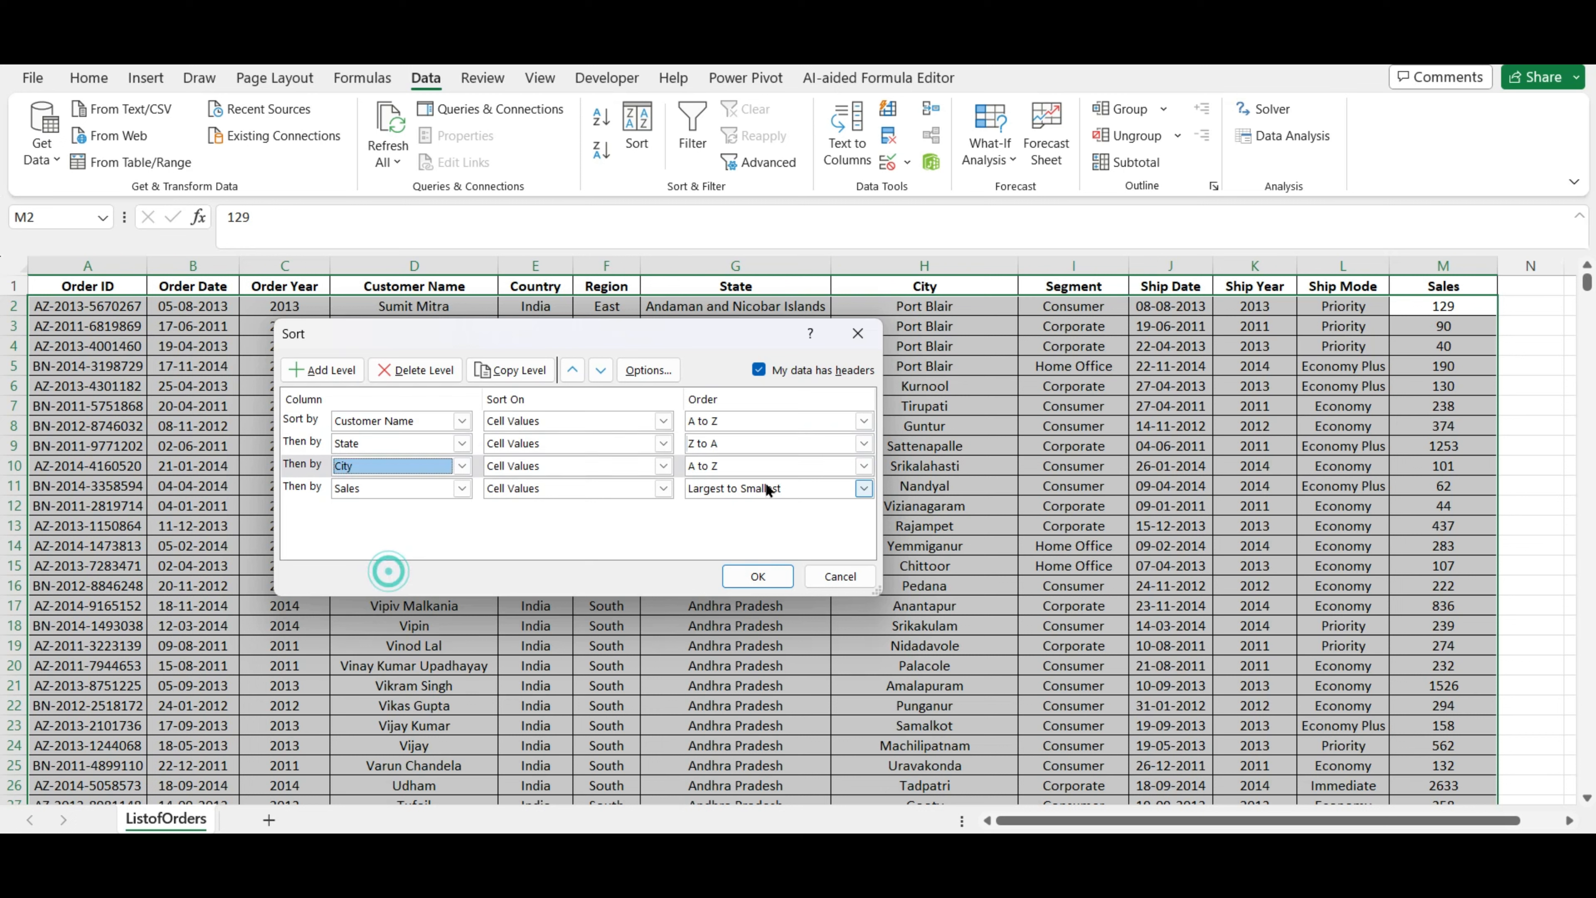
click(773, 466)
click(790, 485)
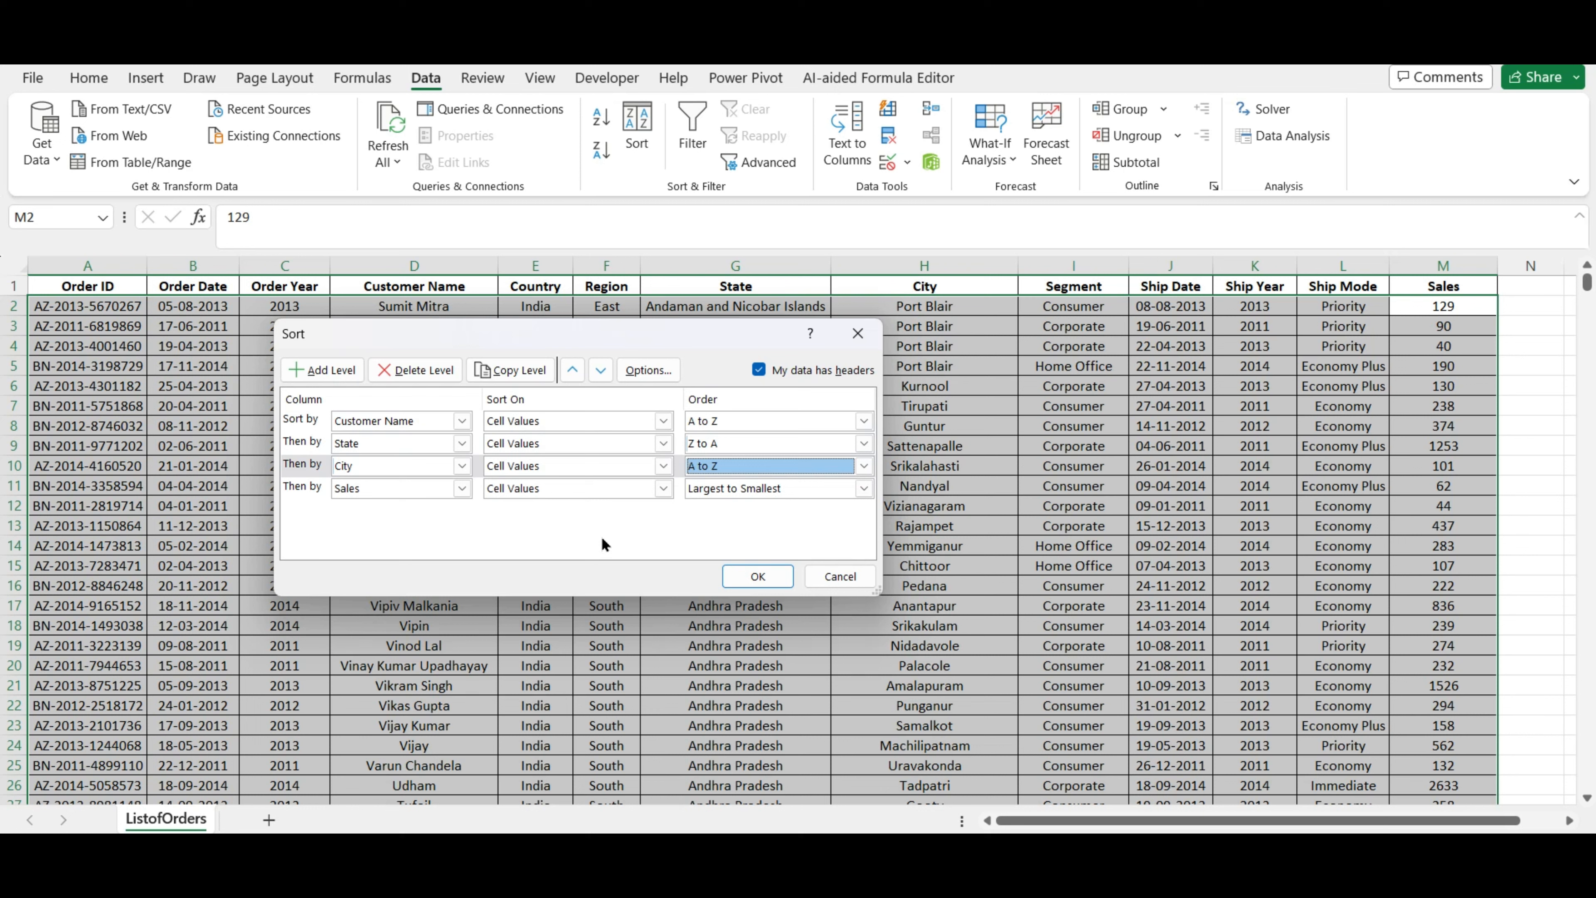
click(461, 488)
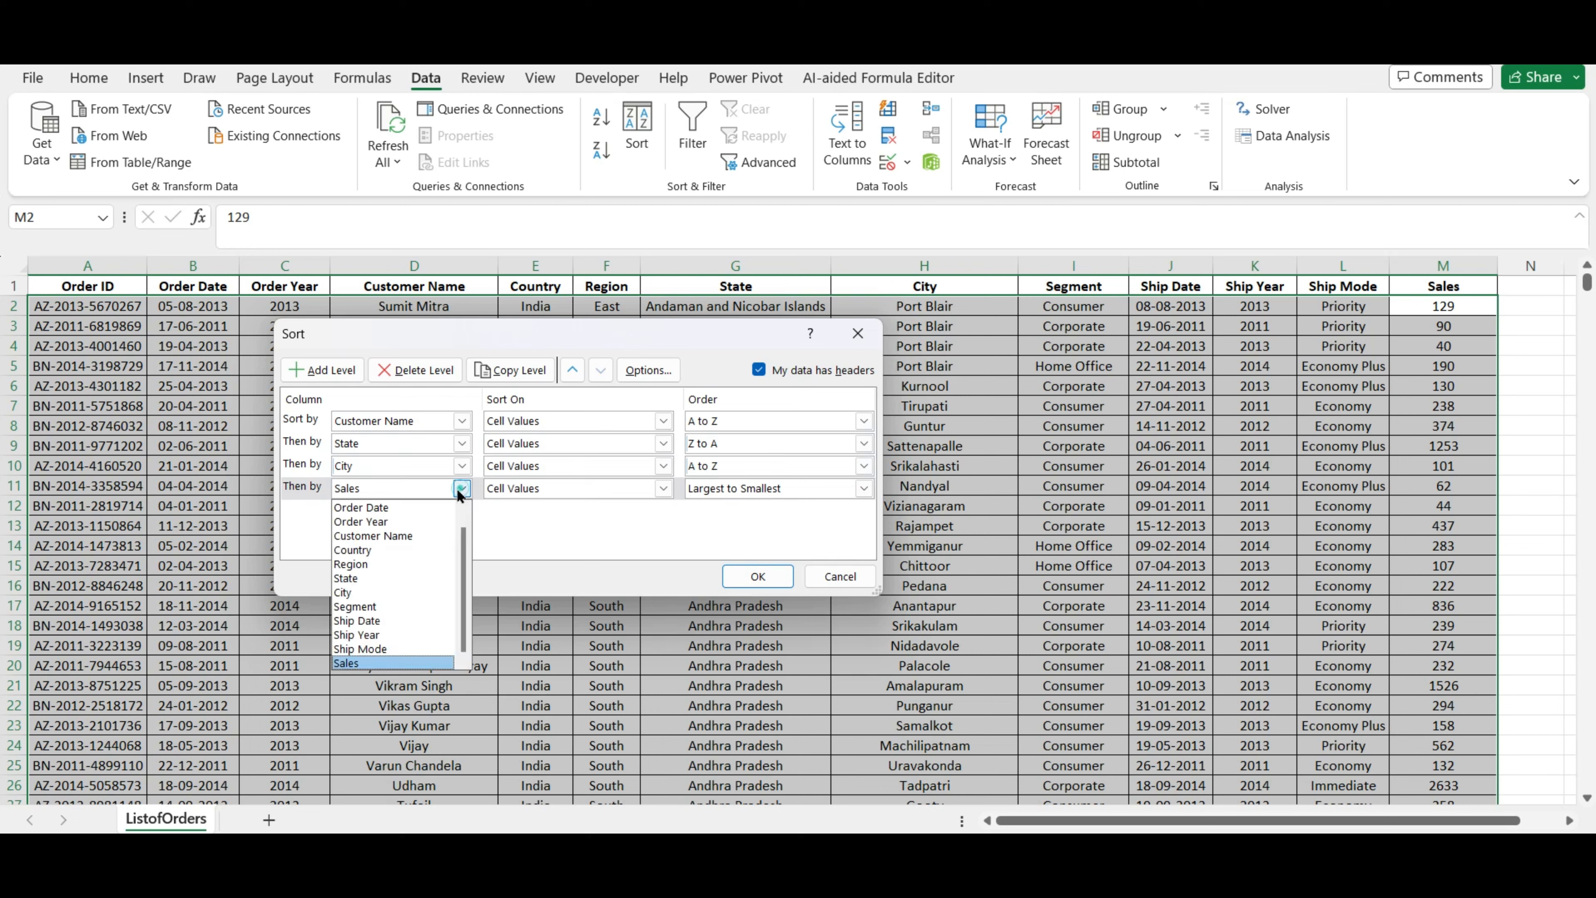
click(381, 662)
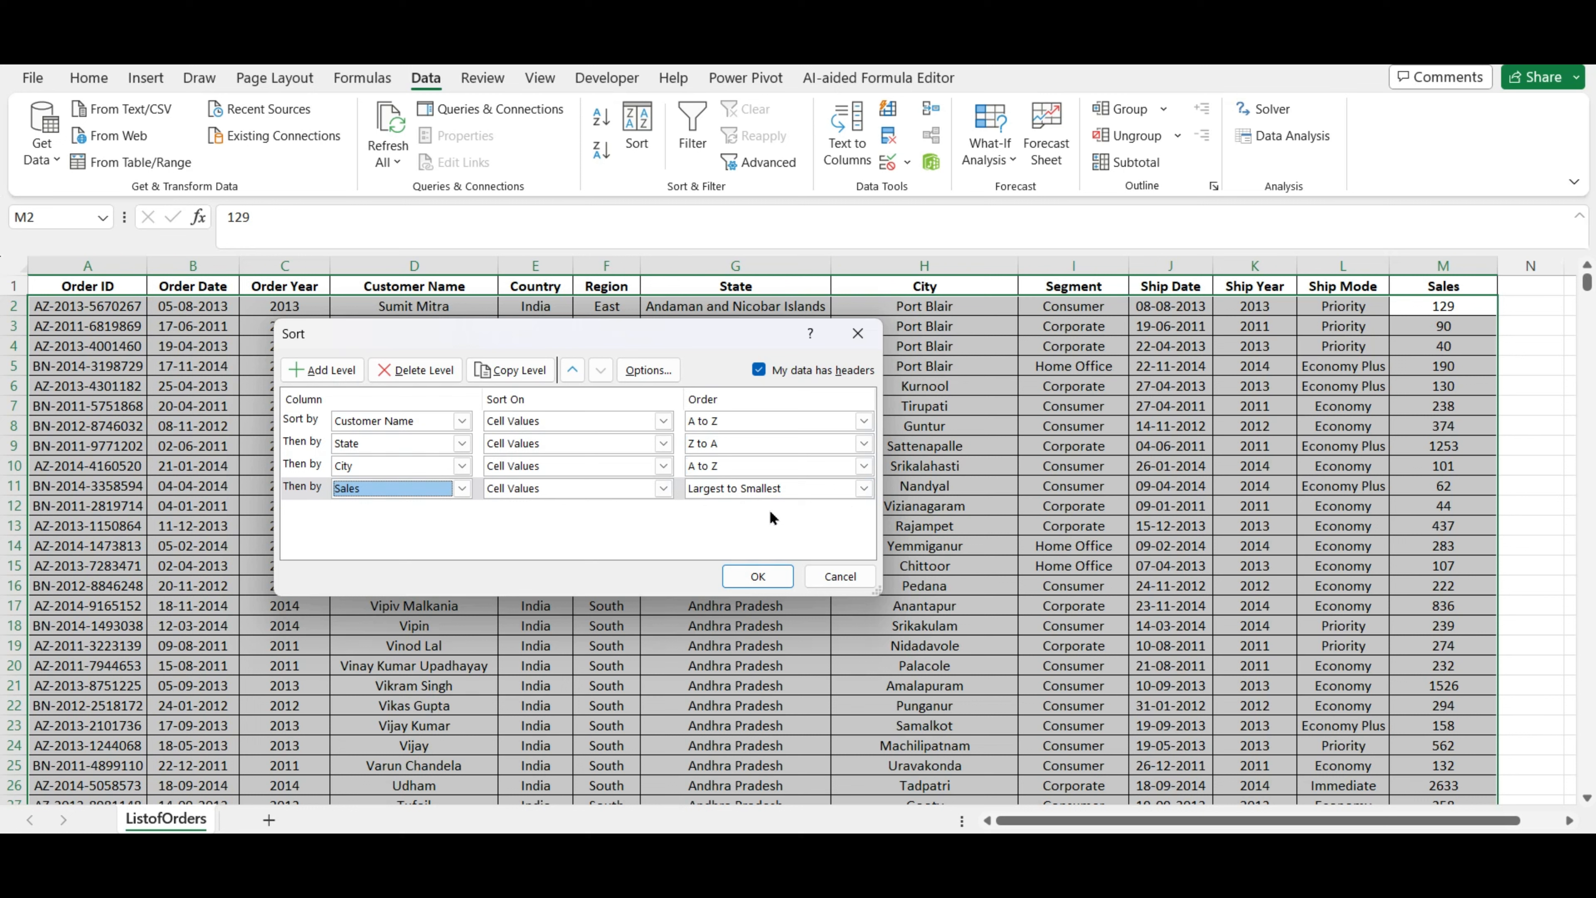
click(863, 489)
click(752, 523)
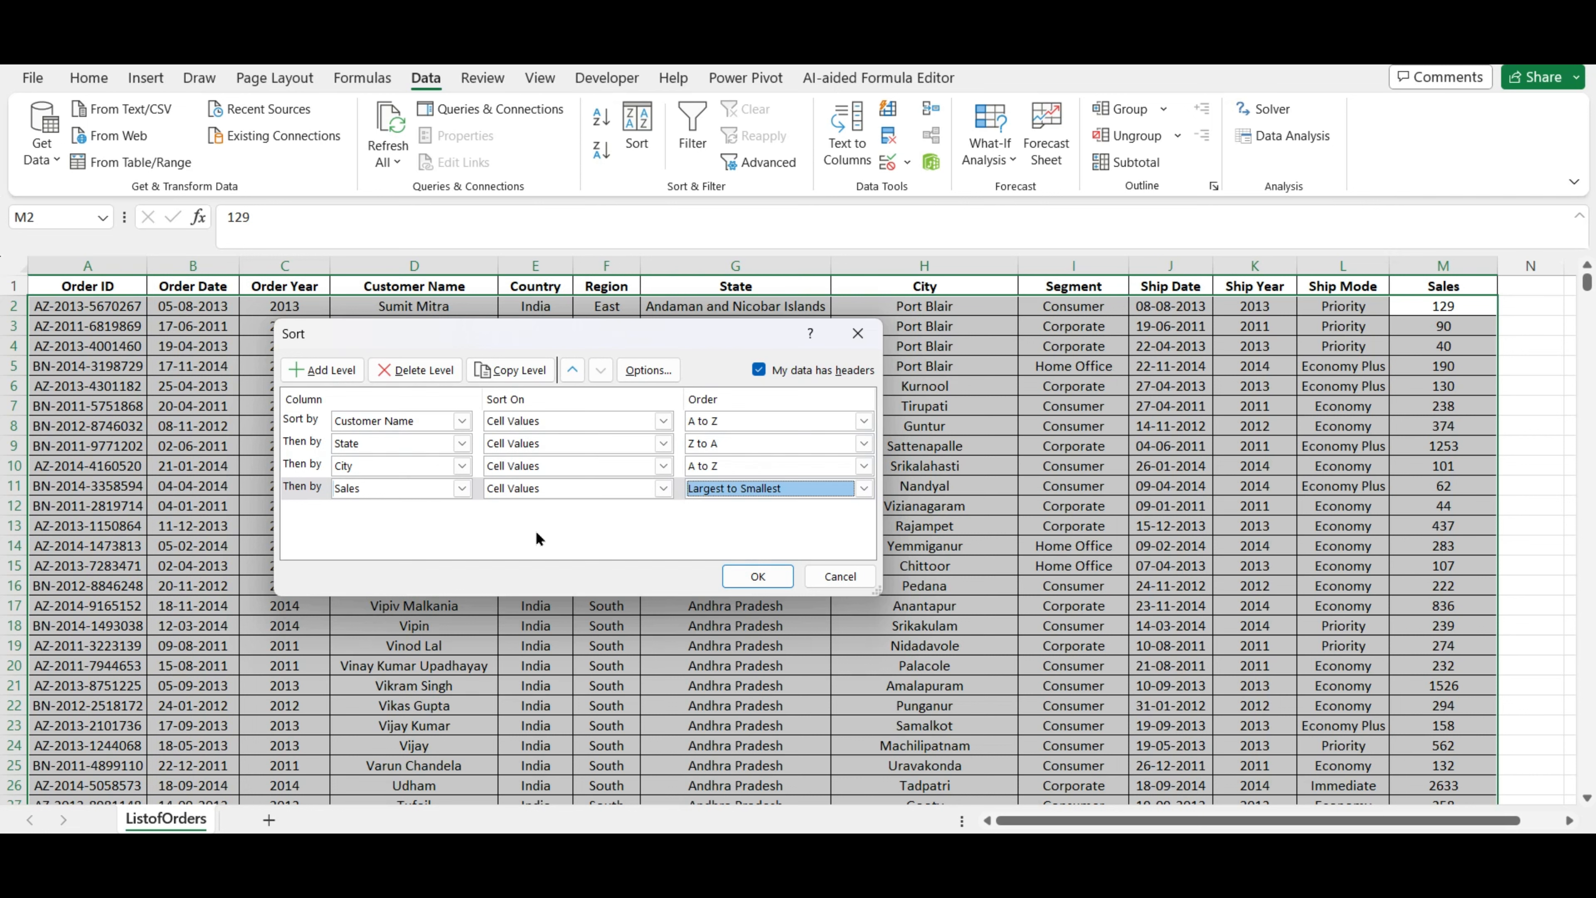
click(761, 577)
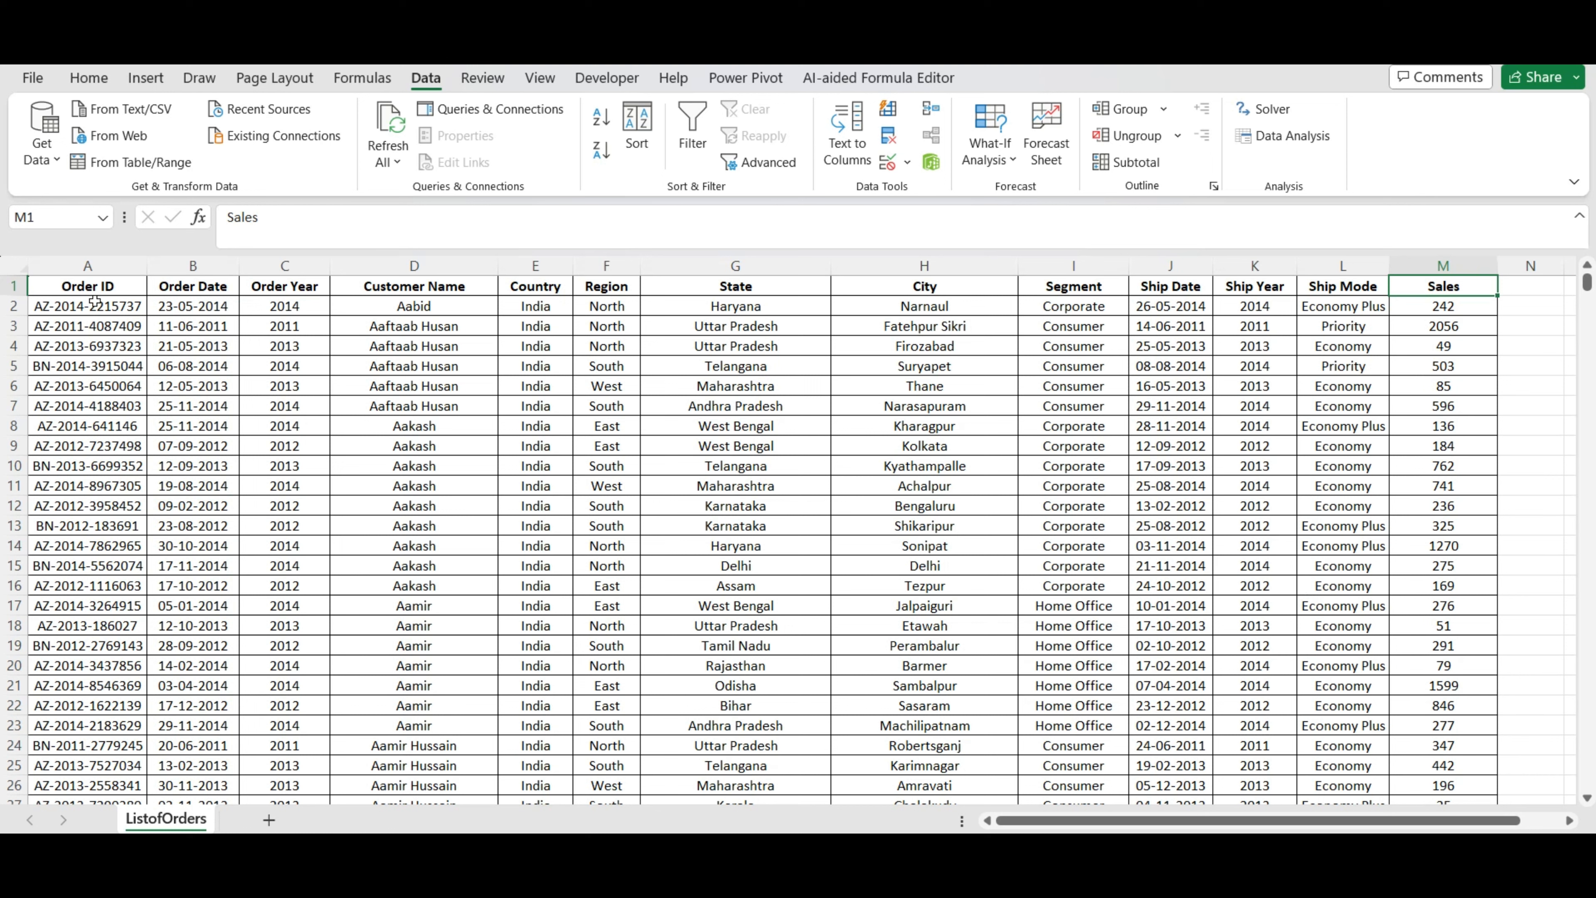
Reopen the custom sort from the Order ID header, review the Customer Name level's Sort On options and close it without changes
click(88, 286)
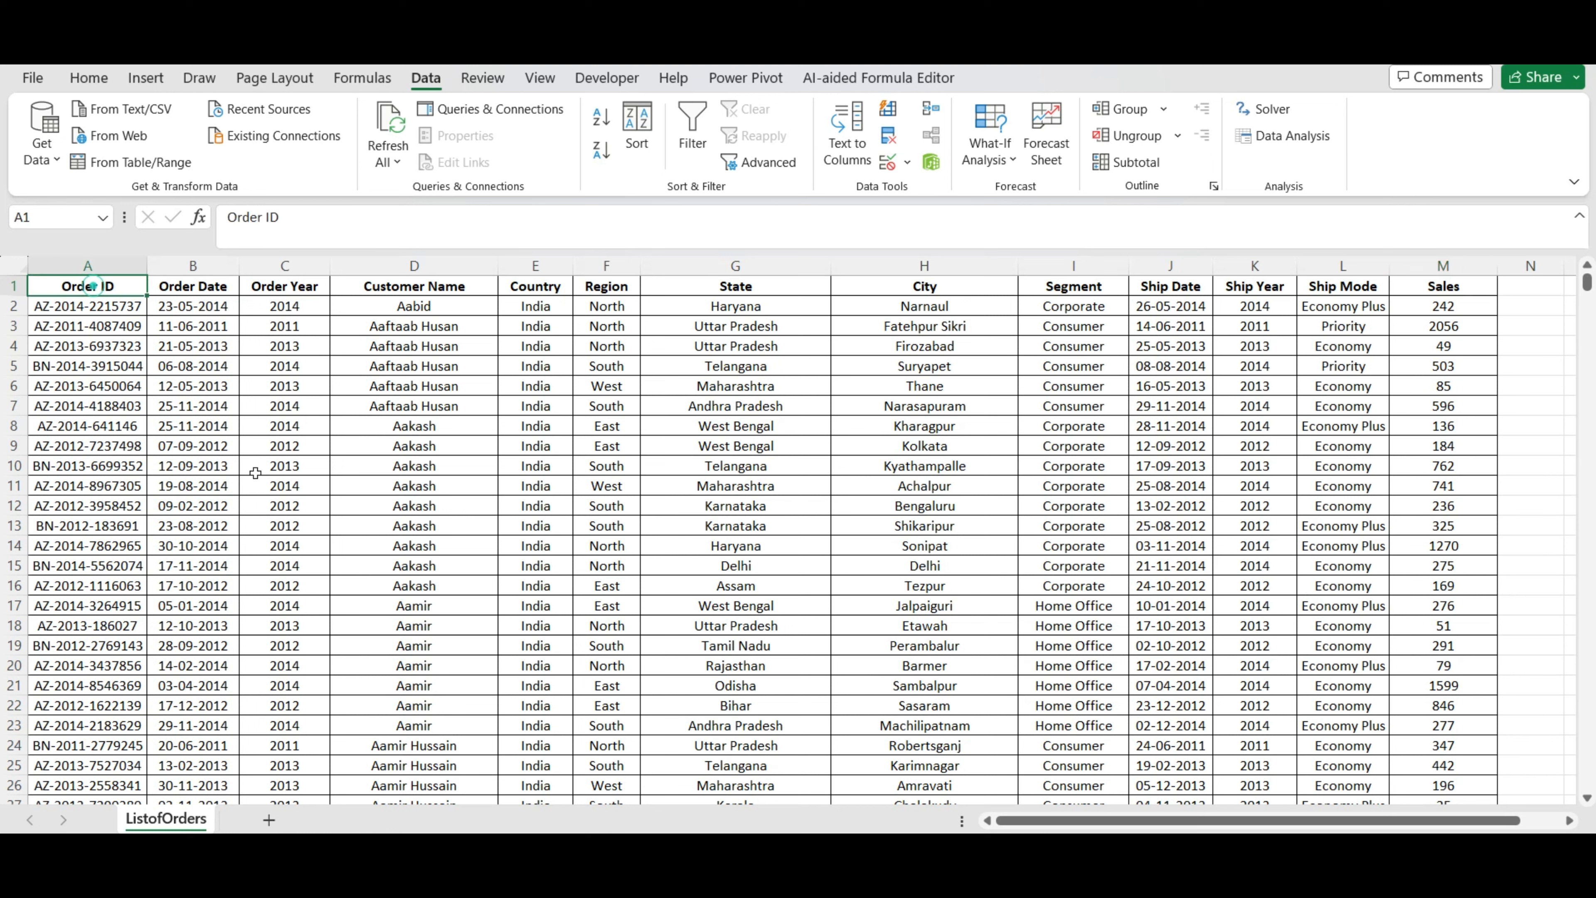
click(638, 127)
drag(603, 319, 603, 287)
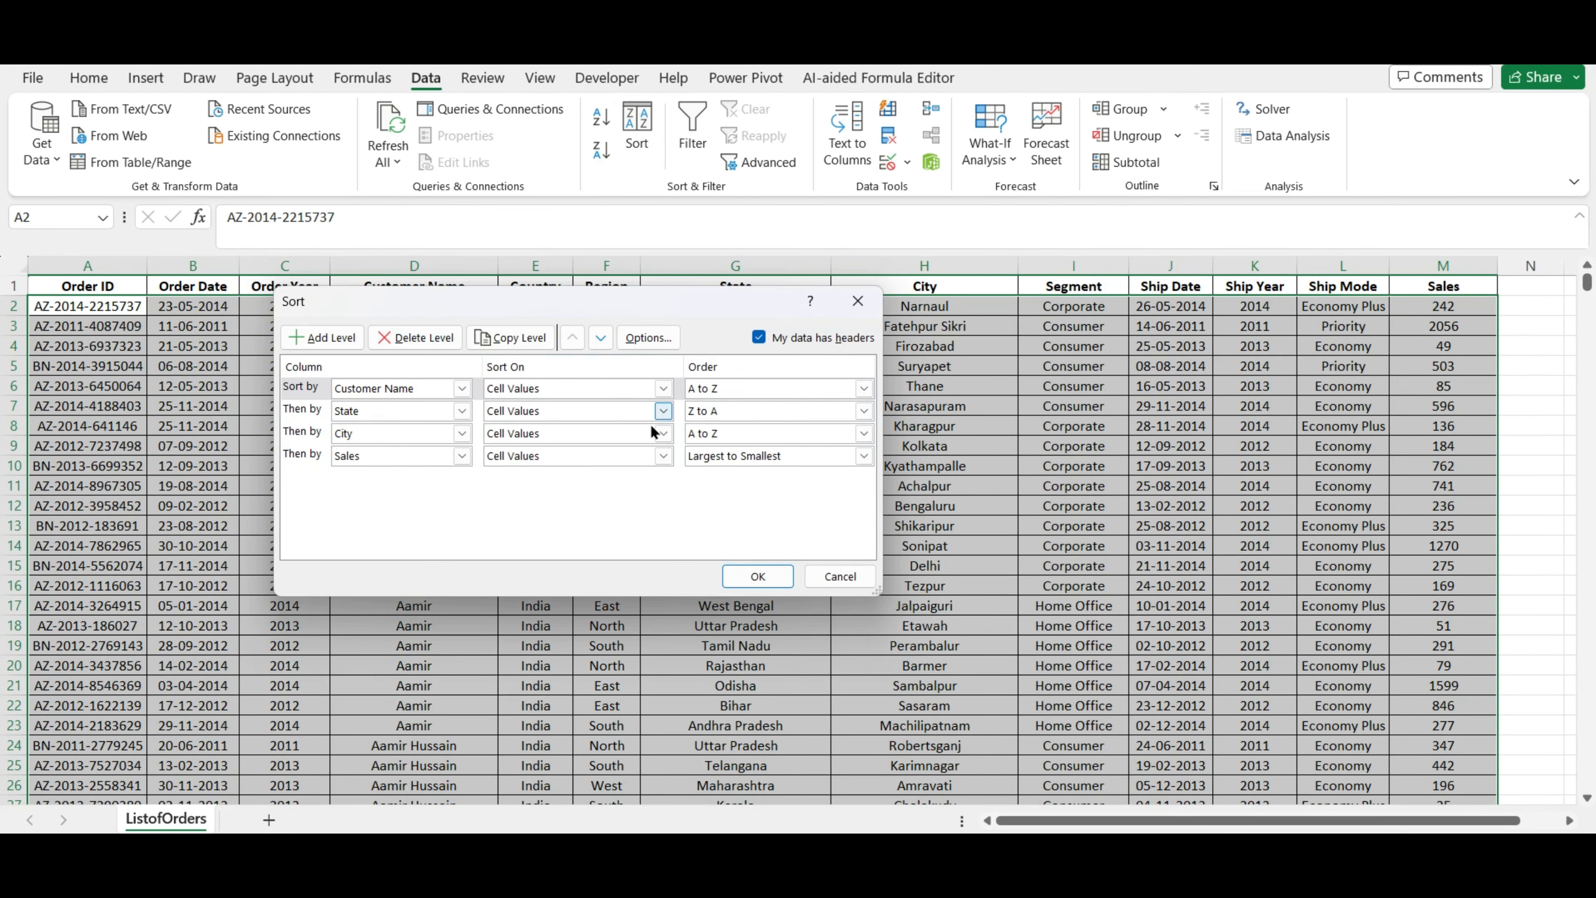
click(664, 388)
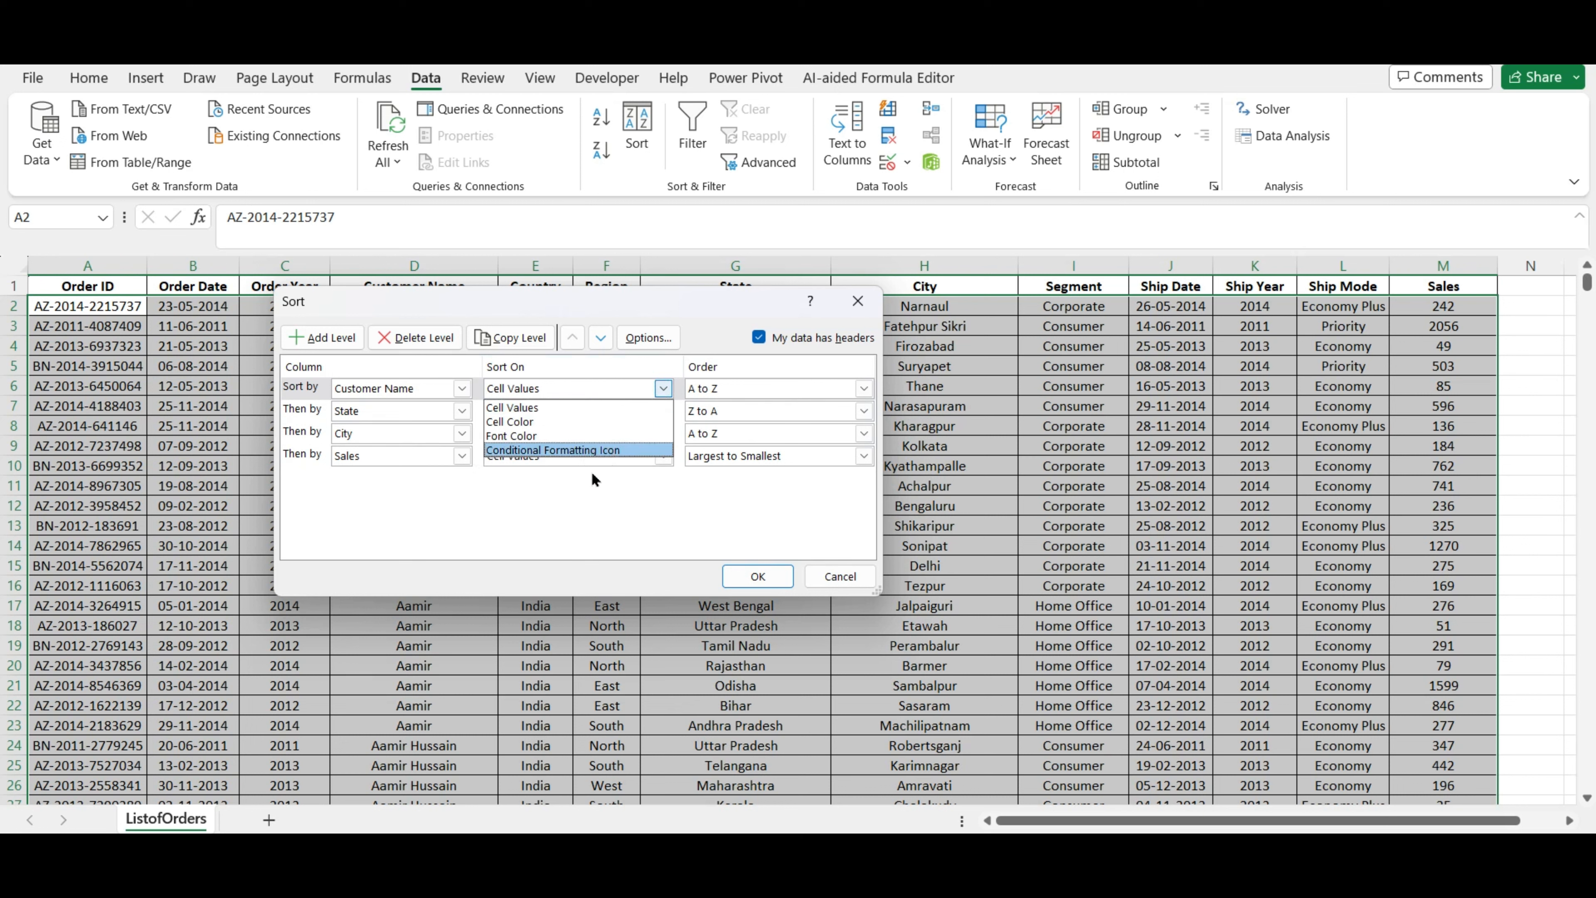
click(605, 523)
click(828, 575)
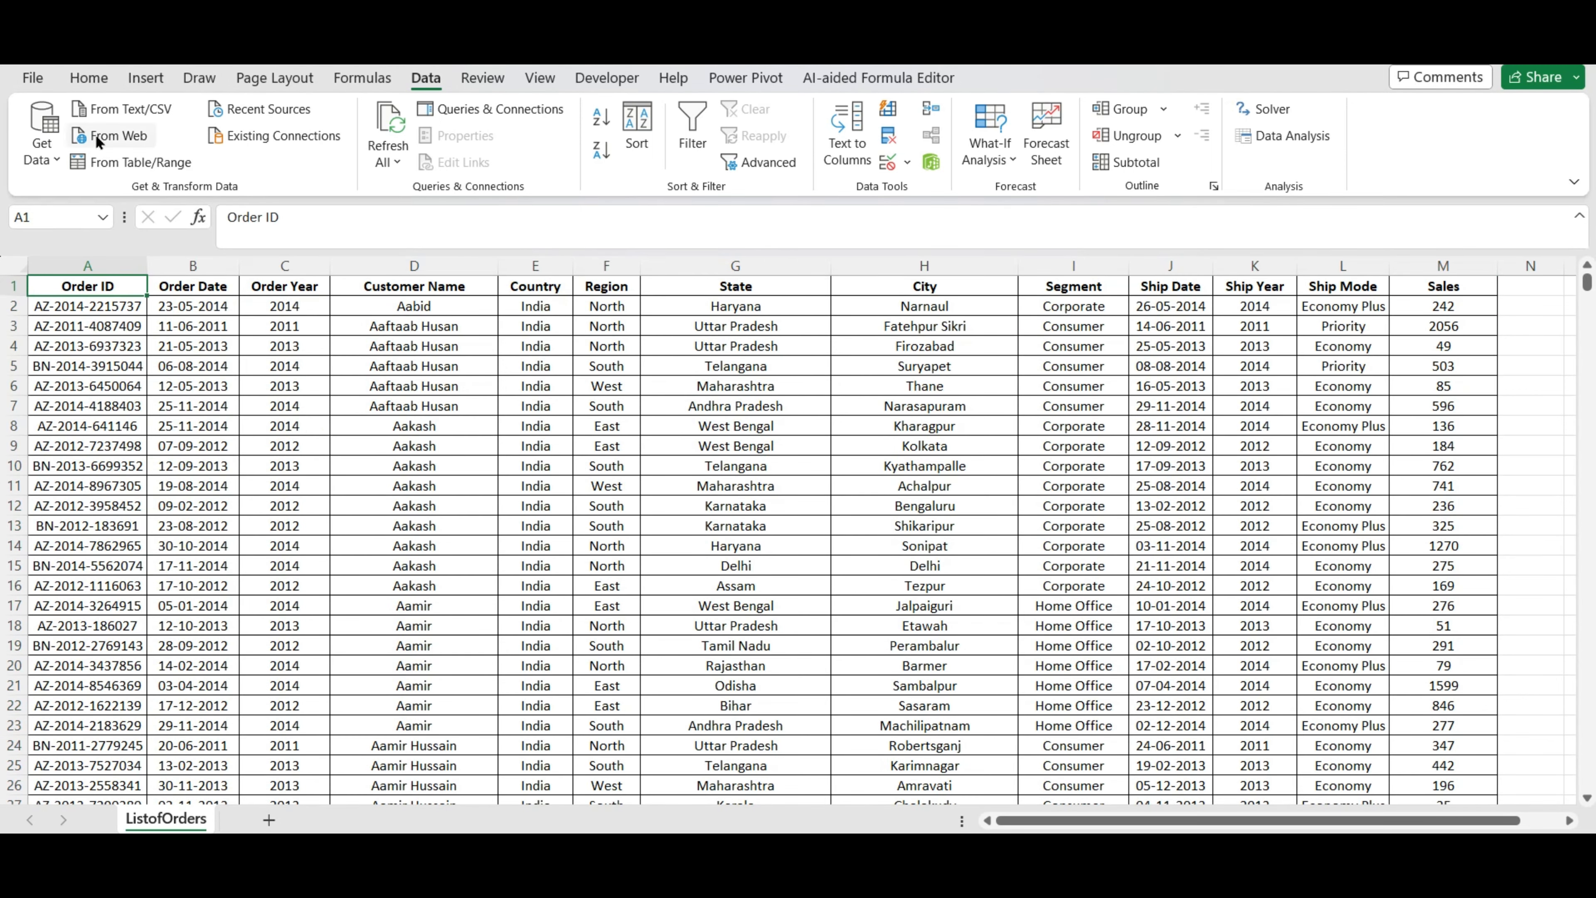
Turn on filters for the header row and look at the filter options of the Order ID and Order Date columns
click(82, 77)
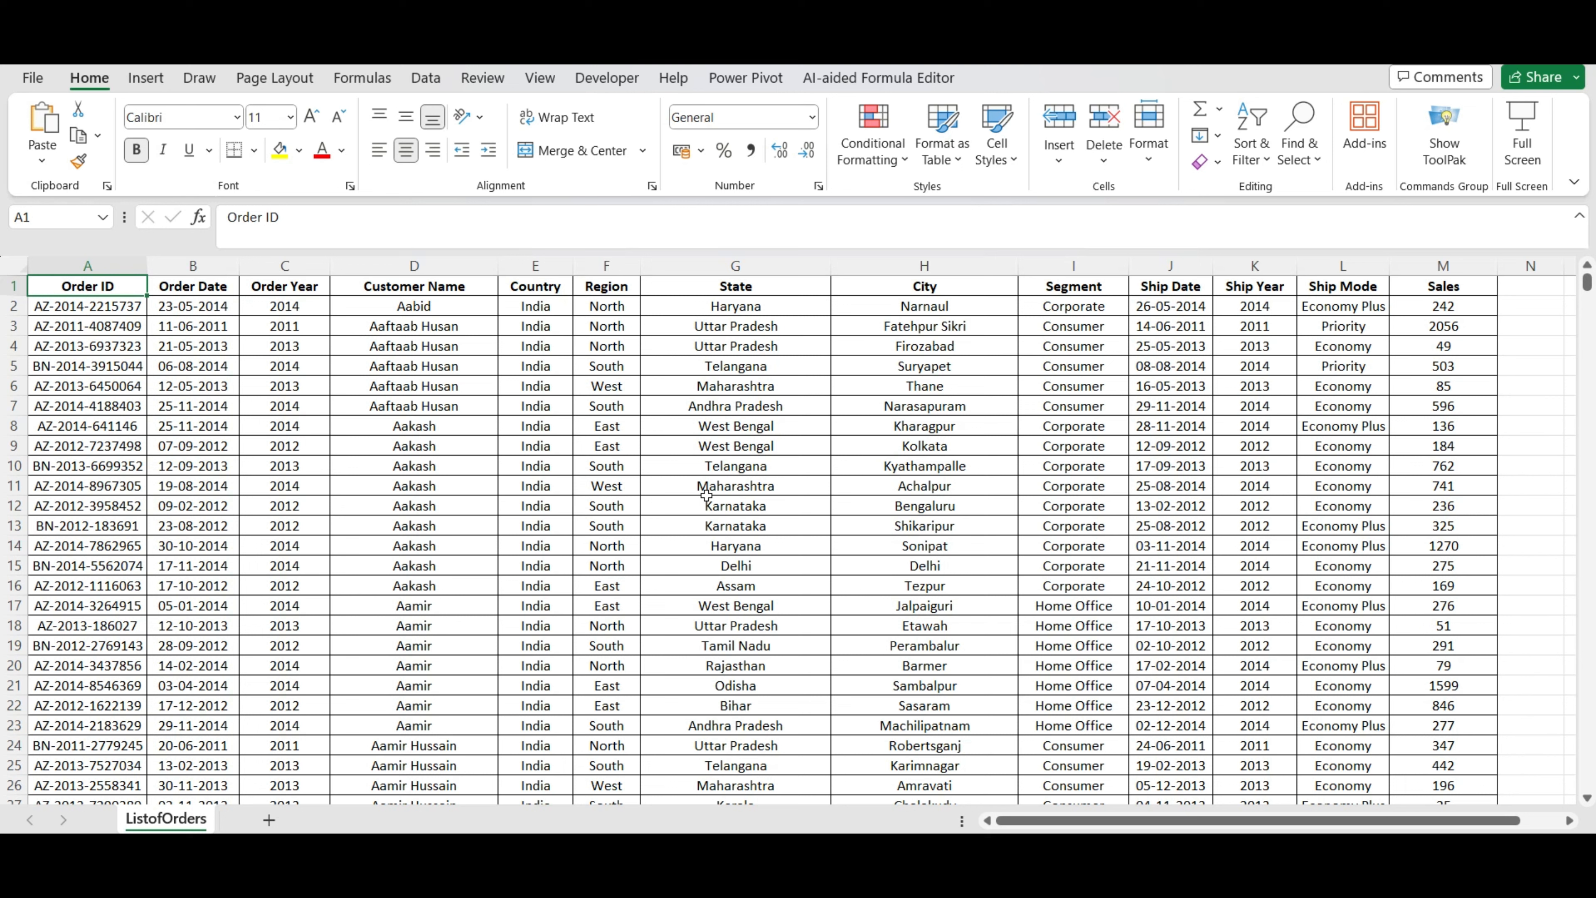
key(ctrl+shift+l)
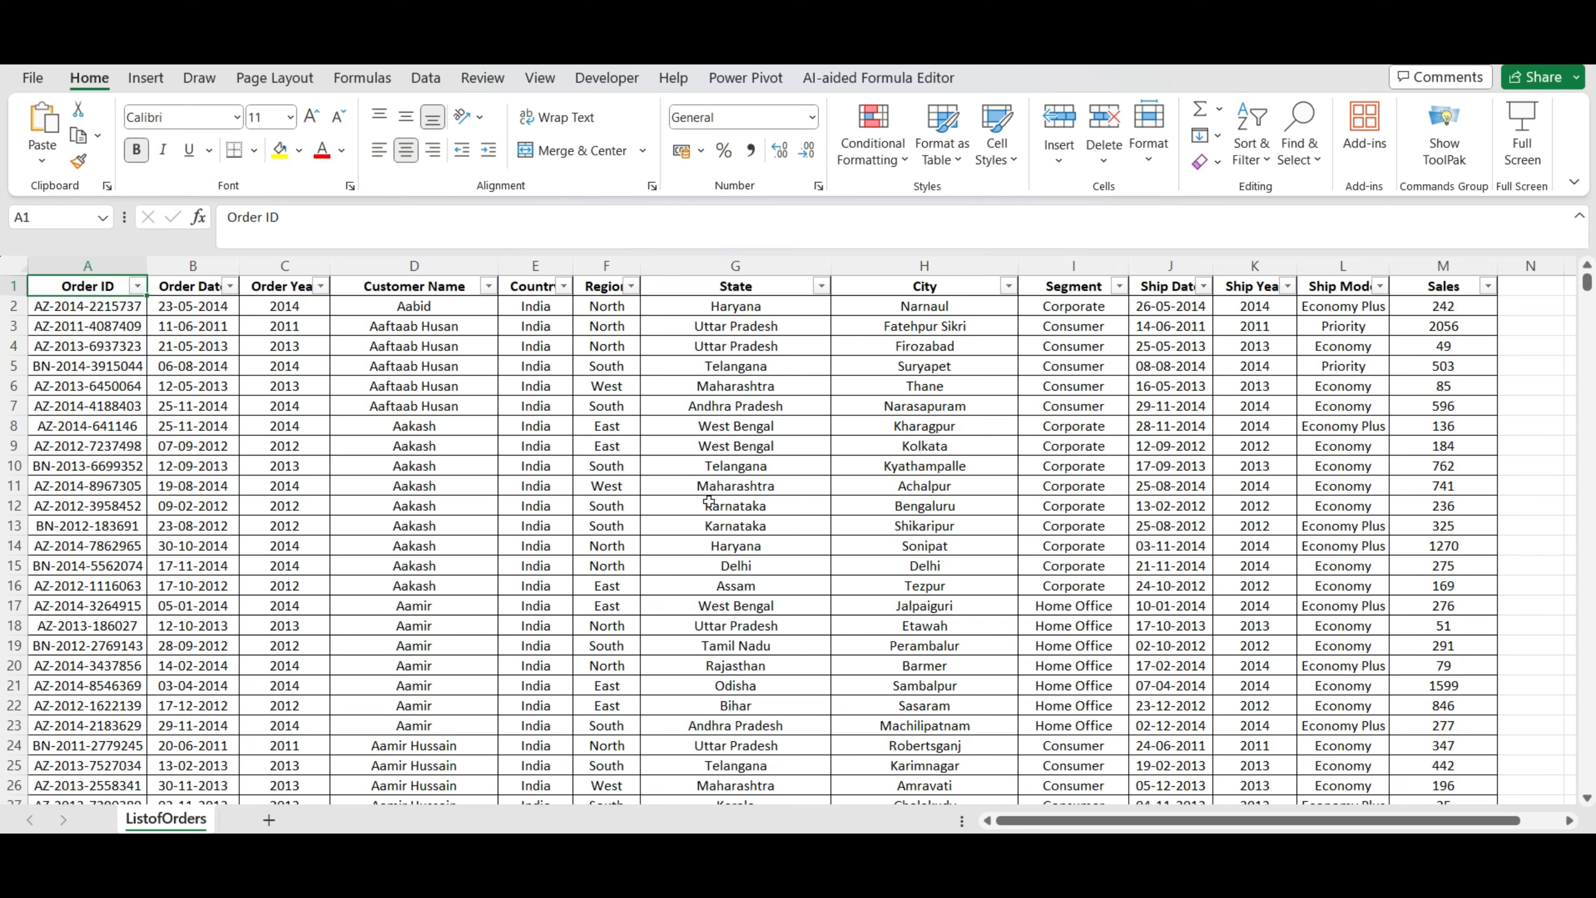
click(136, 286)
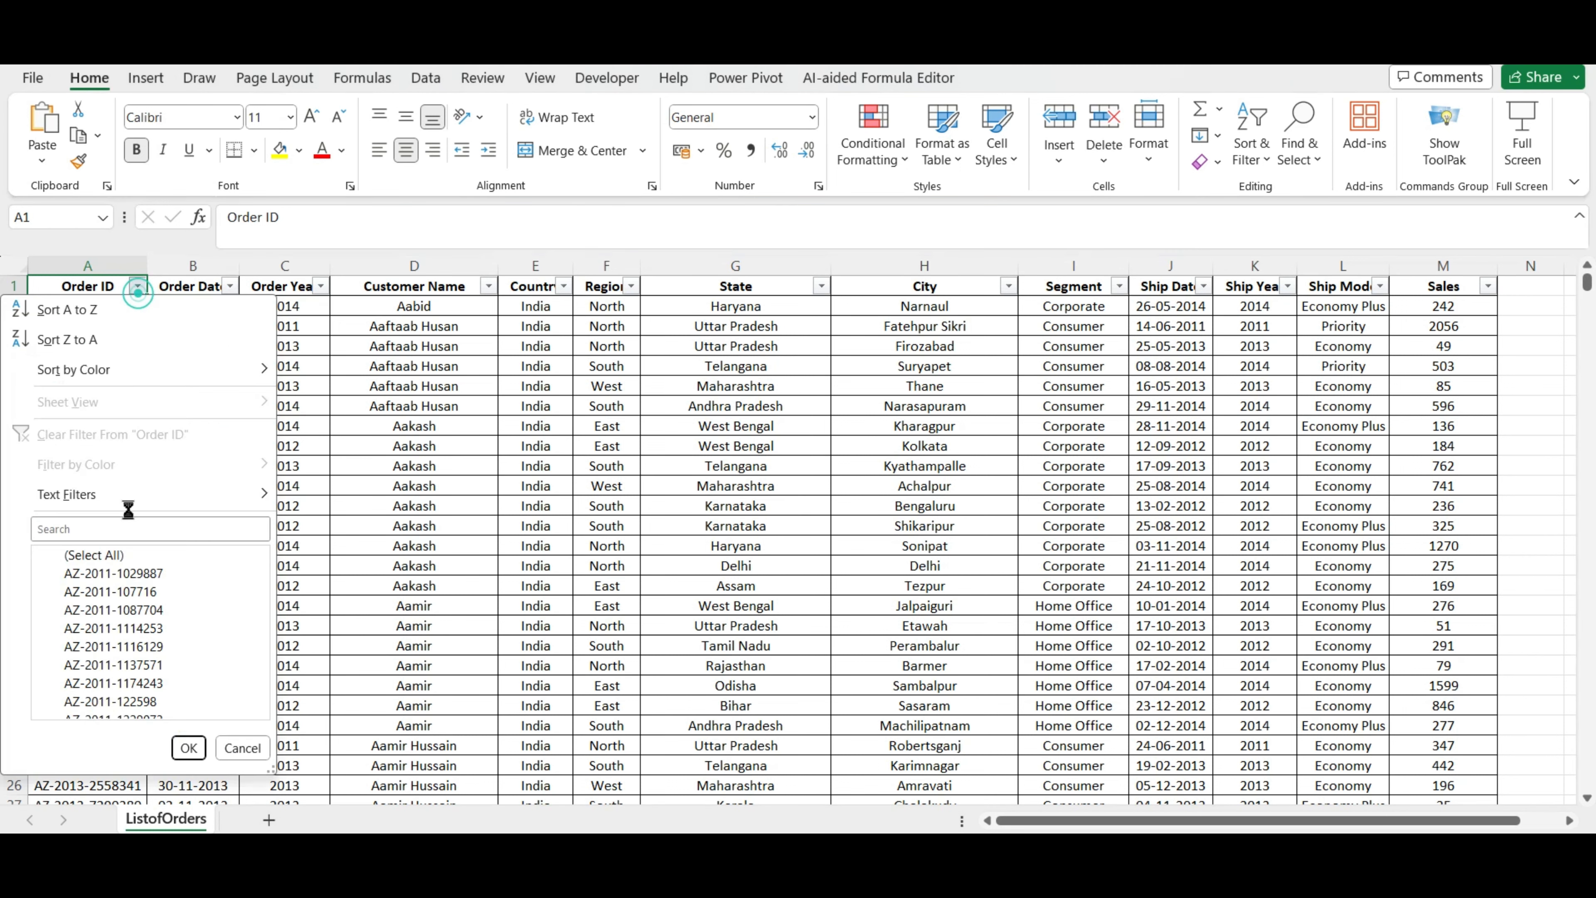
click(242, 747)
click(231, 286)
click(238, 749)
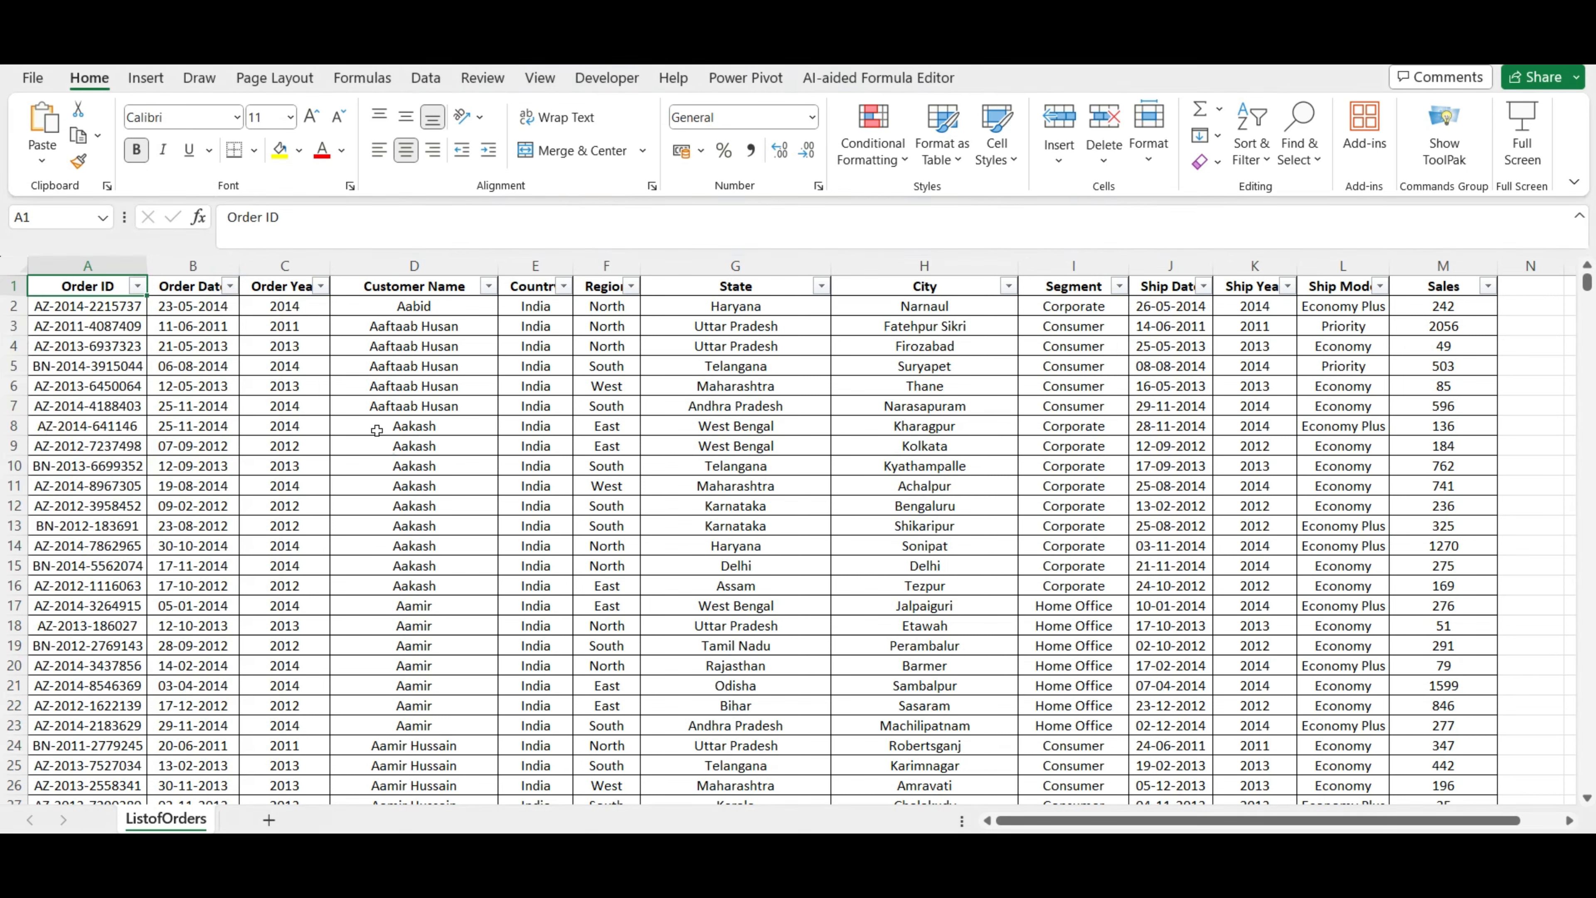
Filter the Order Year column to show only 2014 and look through the filtered orders
click(322, 286)
click(144, 555)
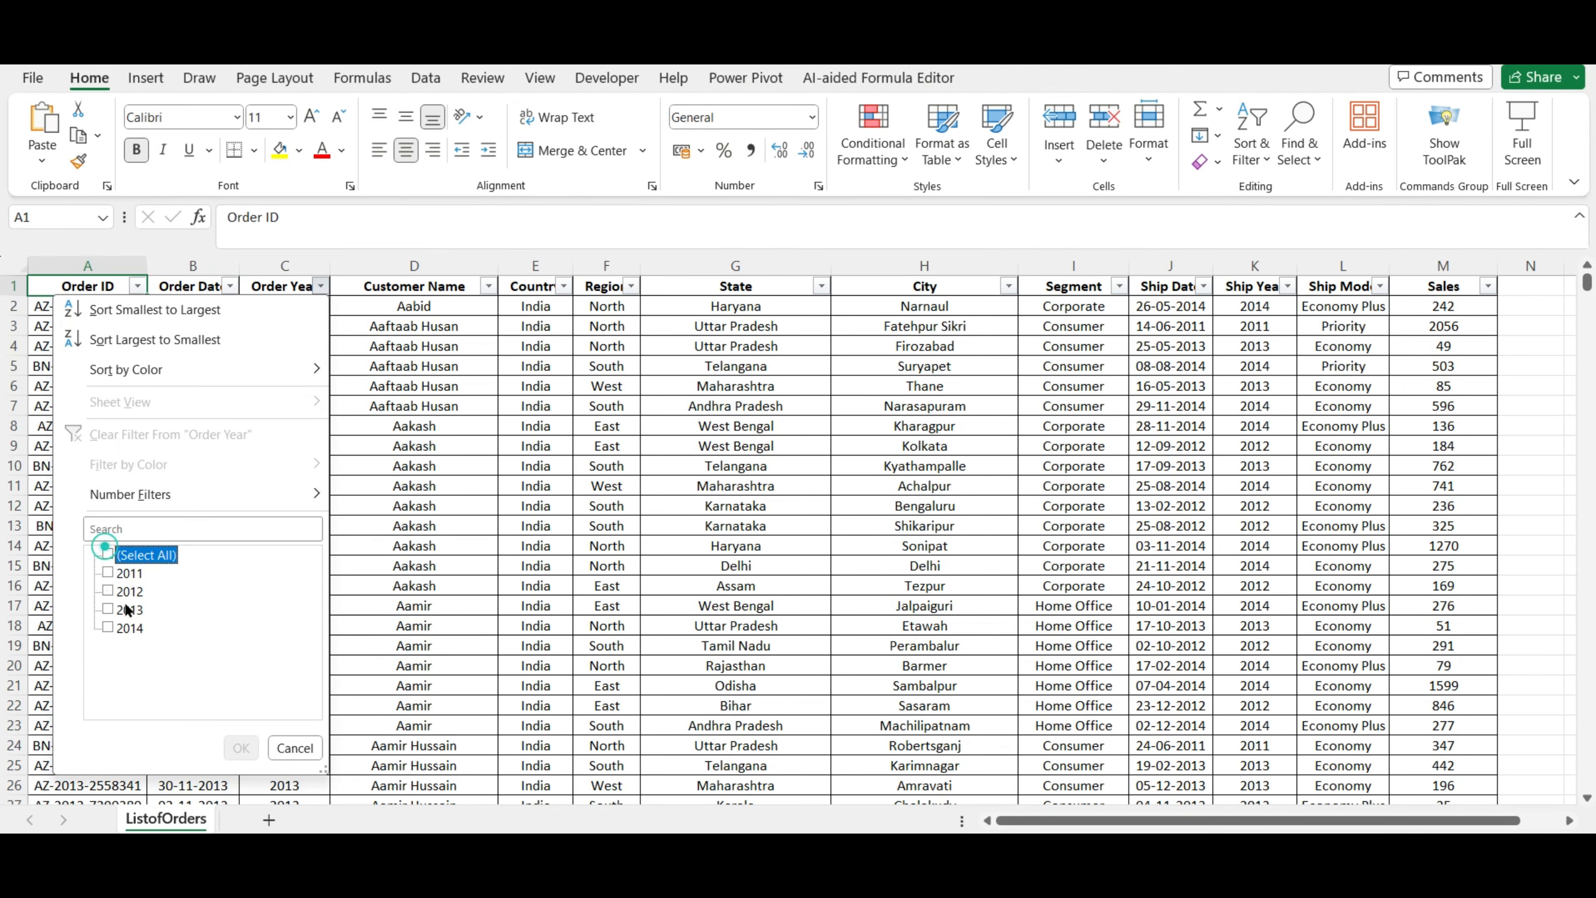
click(130, 627)
click(241, 747)
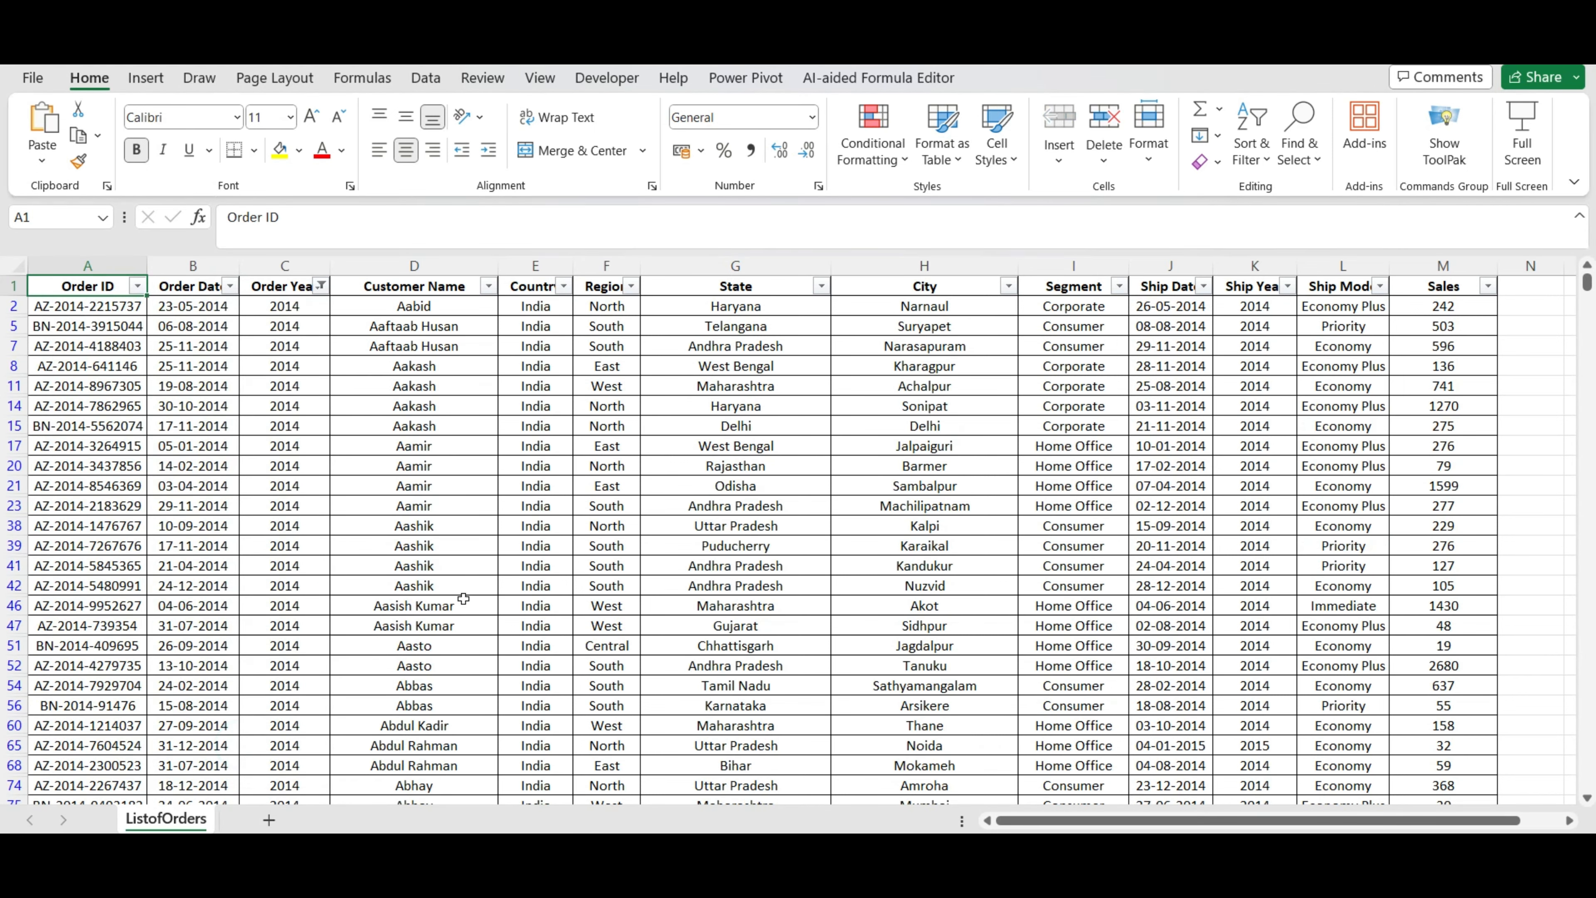
scroll(495, 674, down, 15)
scroll(495, 673, down, 2)
scroll(419, 695, up, 12)
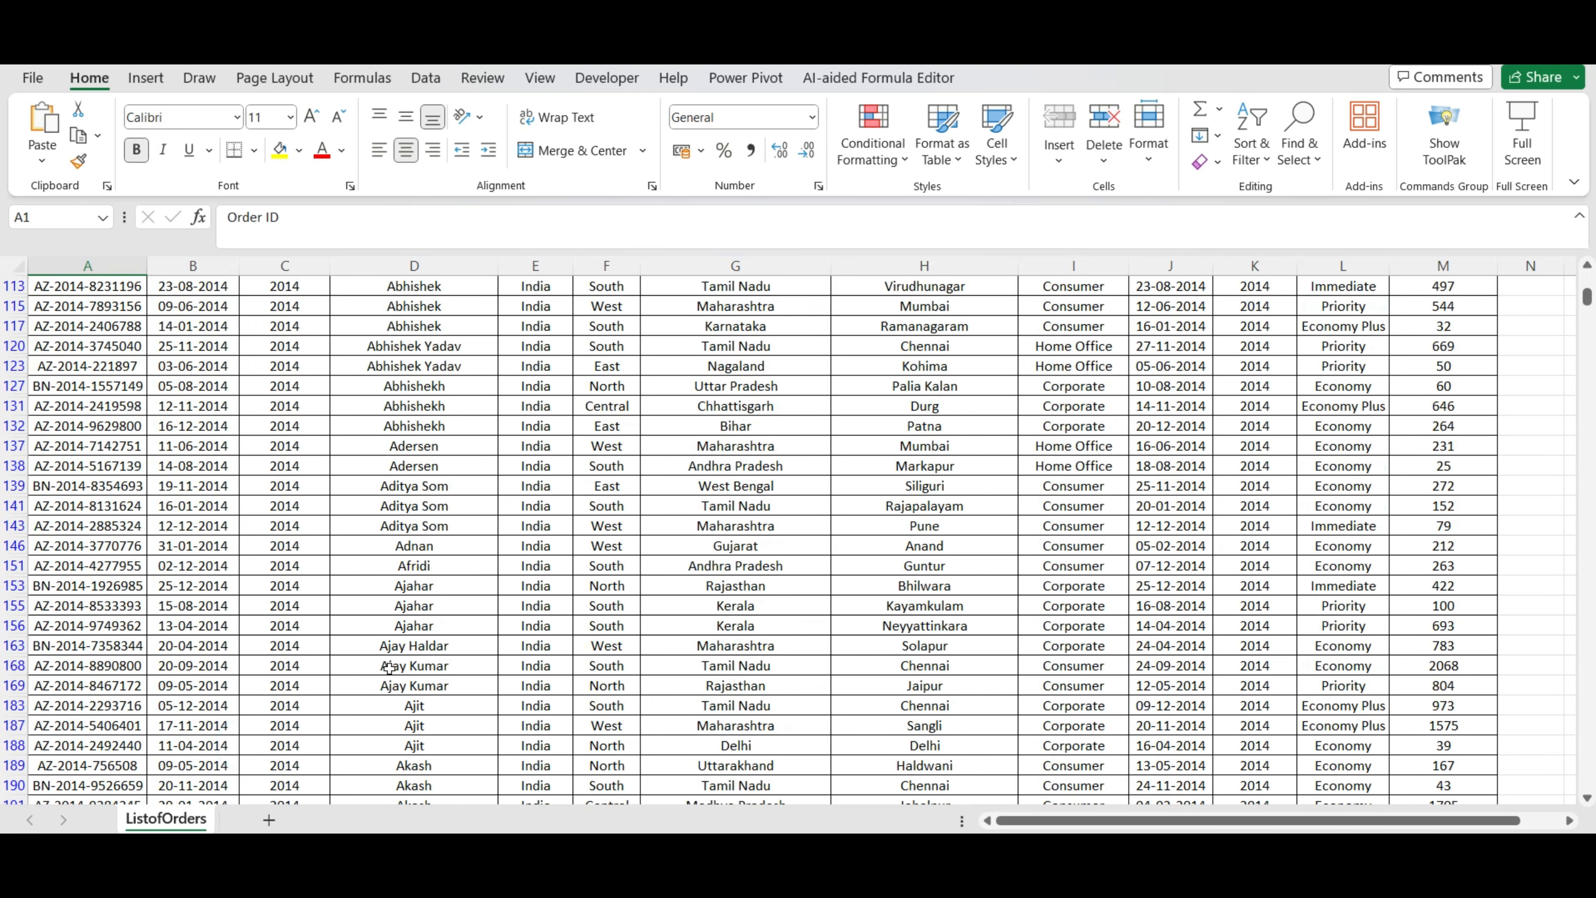
scroll(318, 616, up, 6)
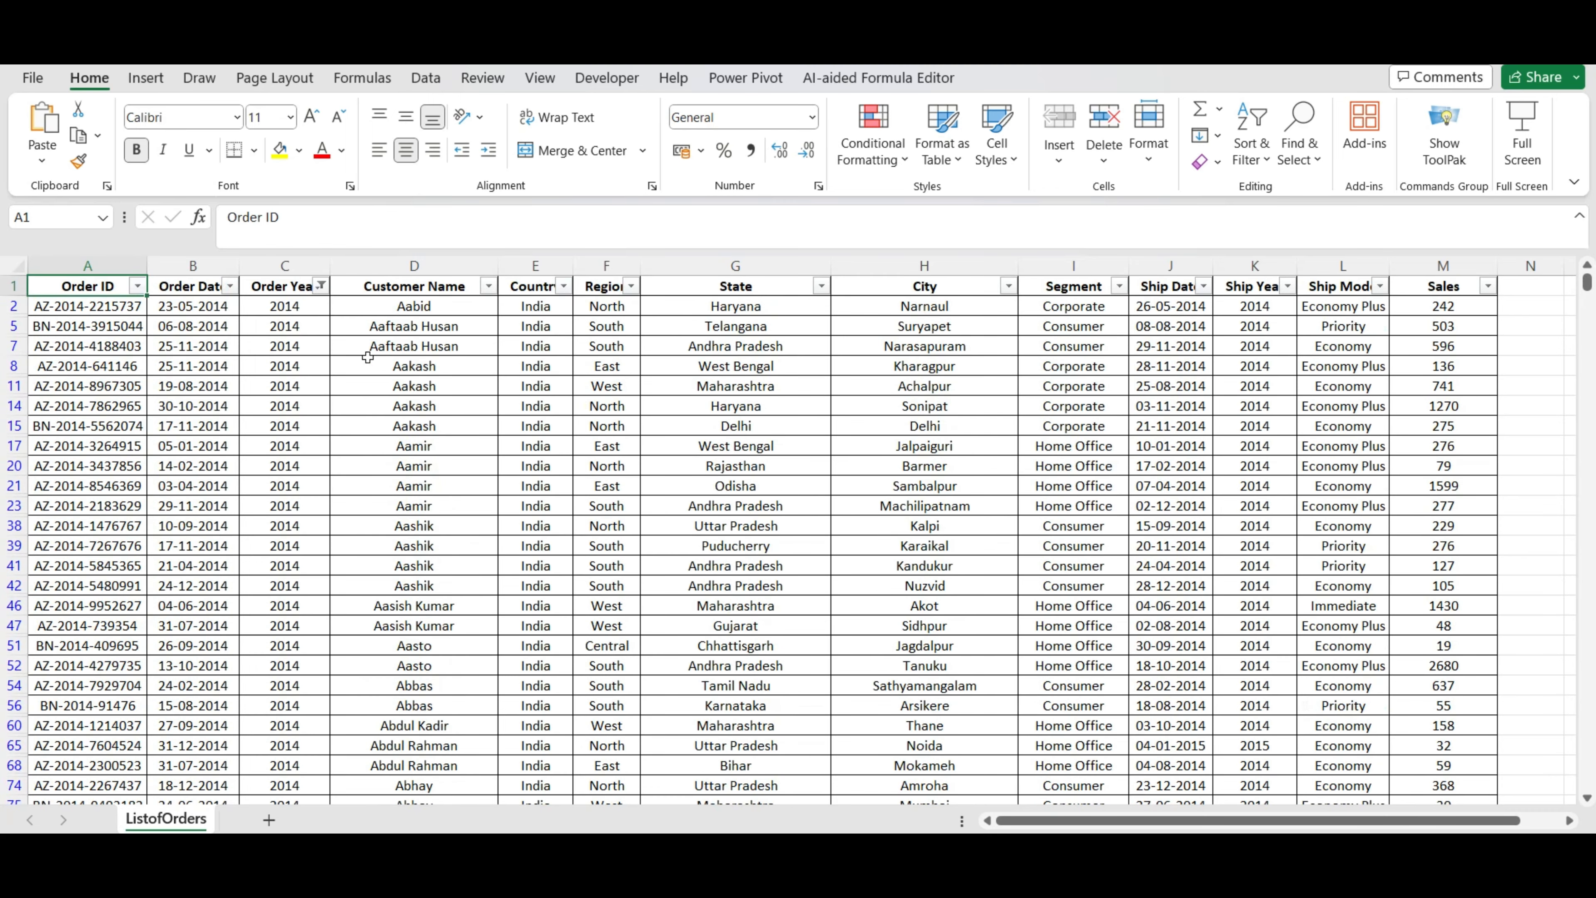
Add 2013 to the Order Year filter alongside 2014 and look through the filtered rows
click(321, 286)
click(128, 609)
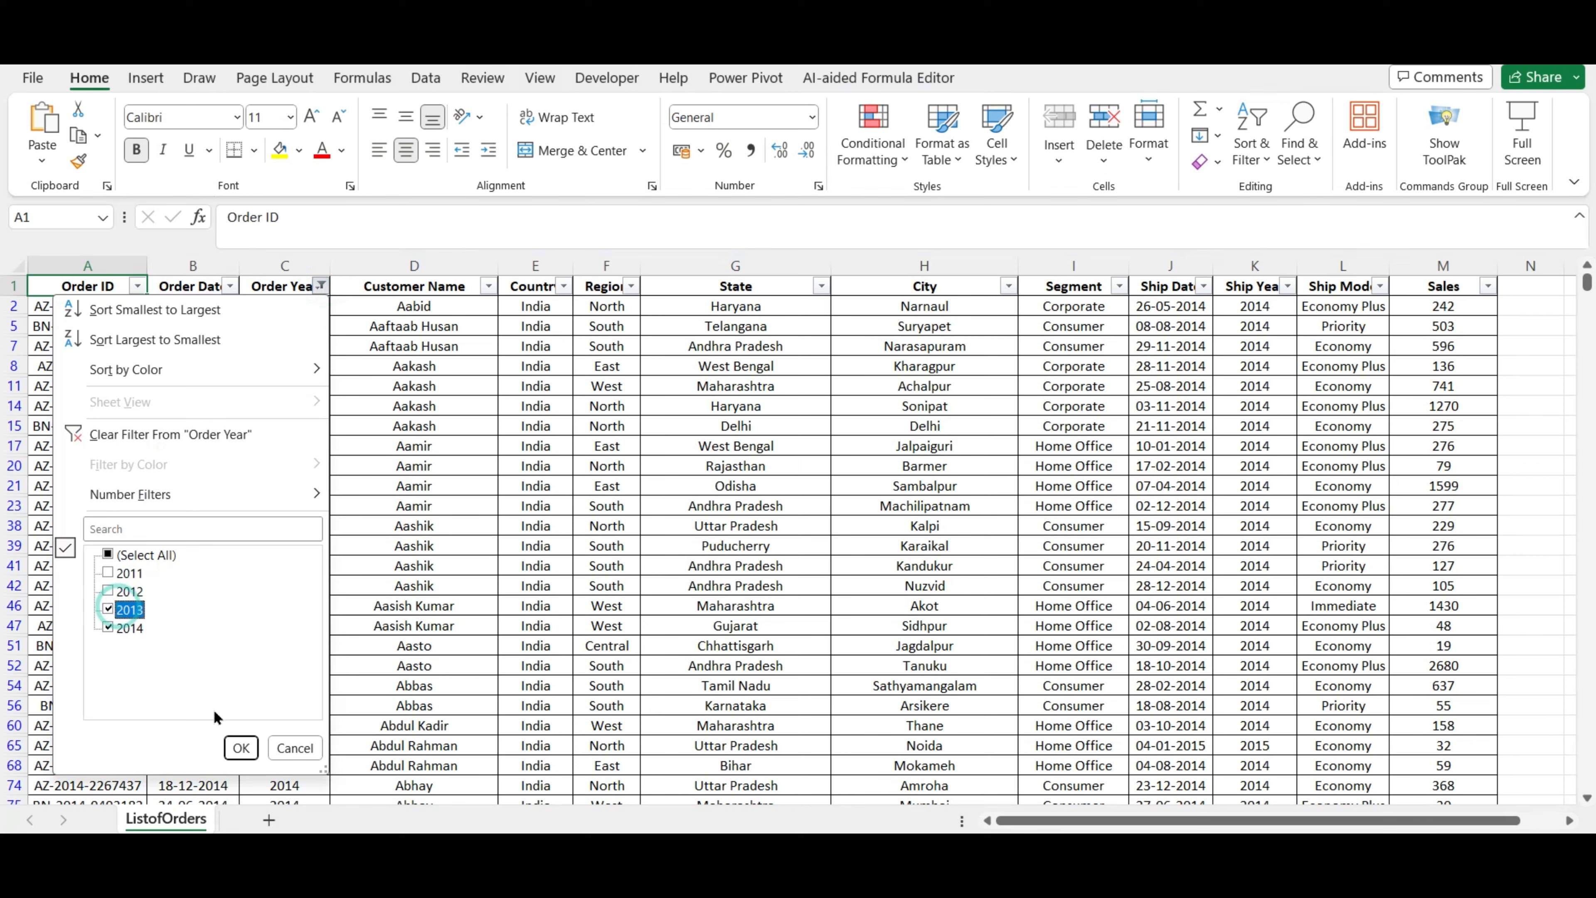
click(239, 748)
scroll(348, 705, down, 3)
scroll(348, 704, down, 4)
scroll(348, 705, up, 10)
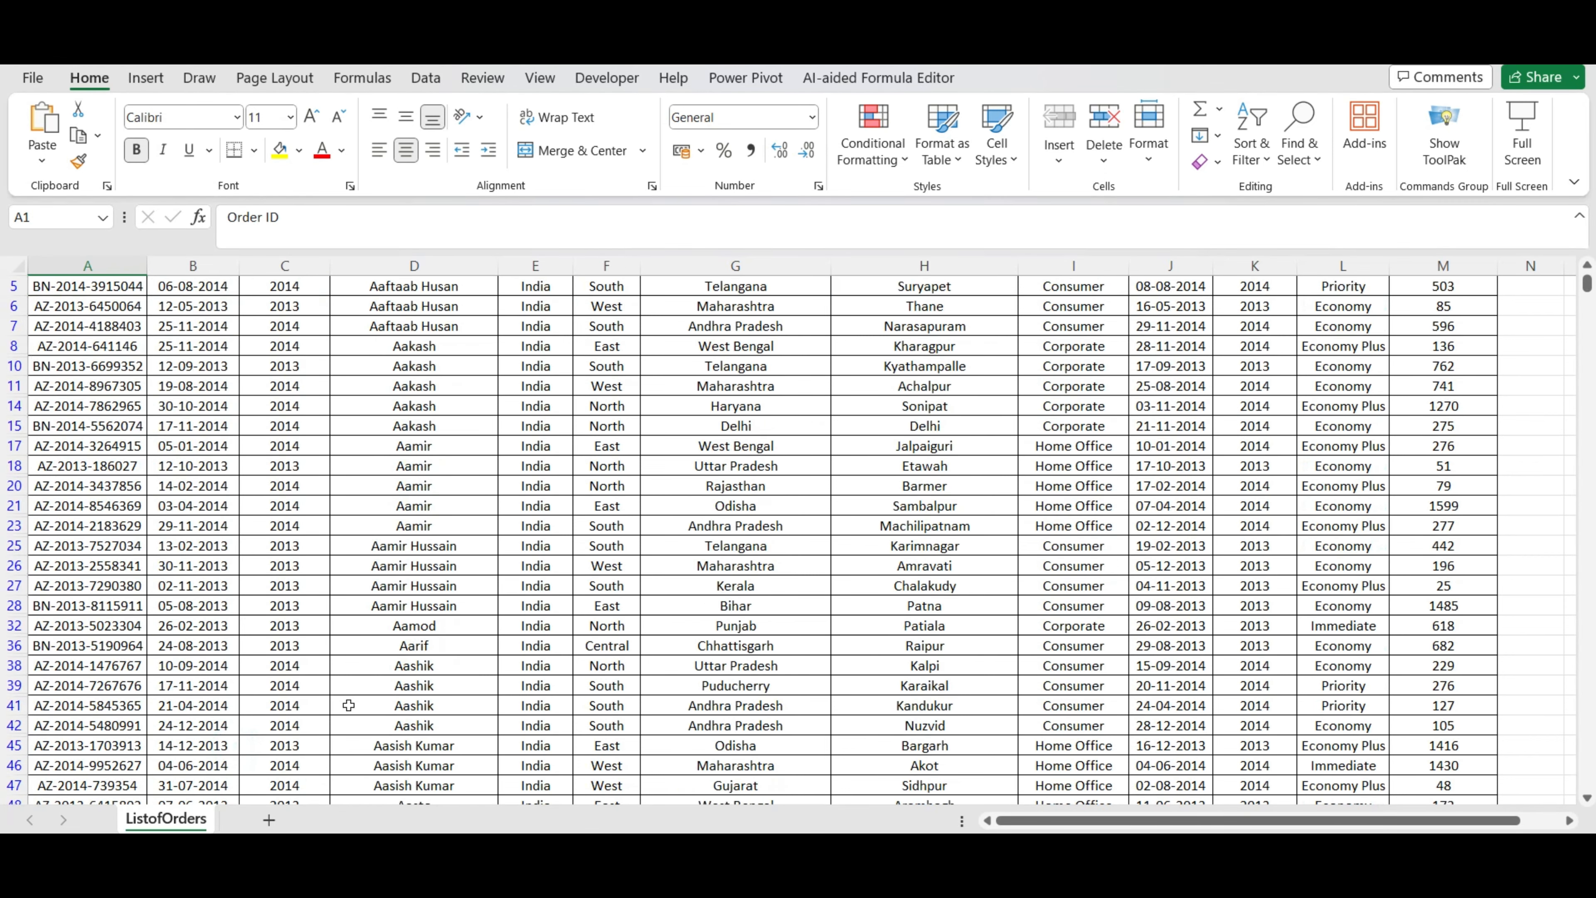
Select all years in the Order Year filter to show every order again
click(320, 281)
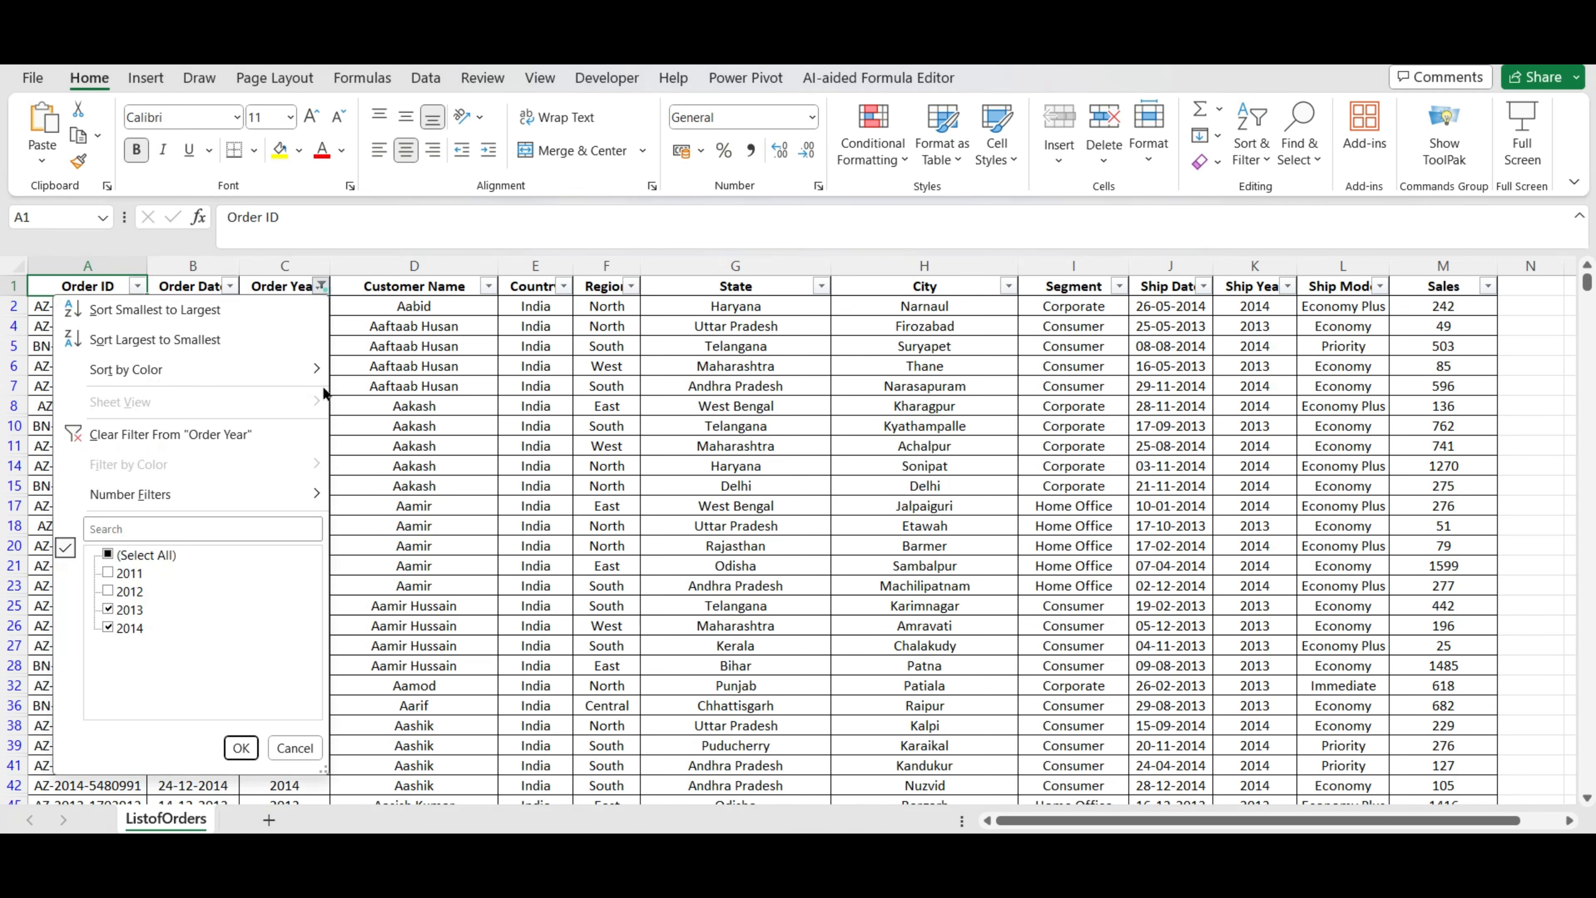
click(108, 554)
click(241, 747)
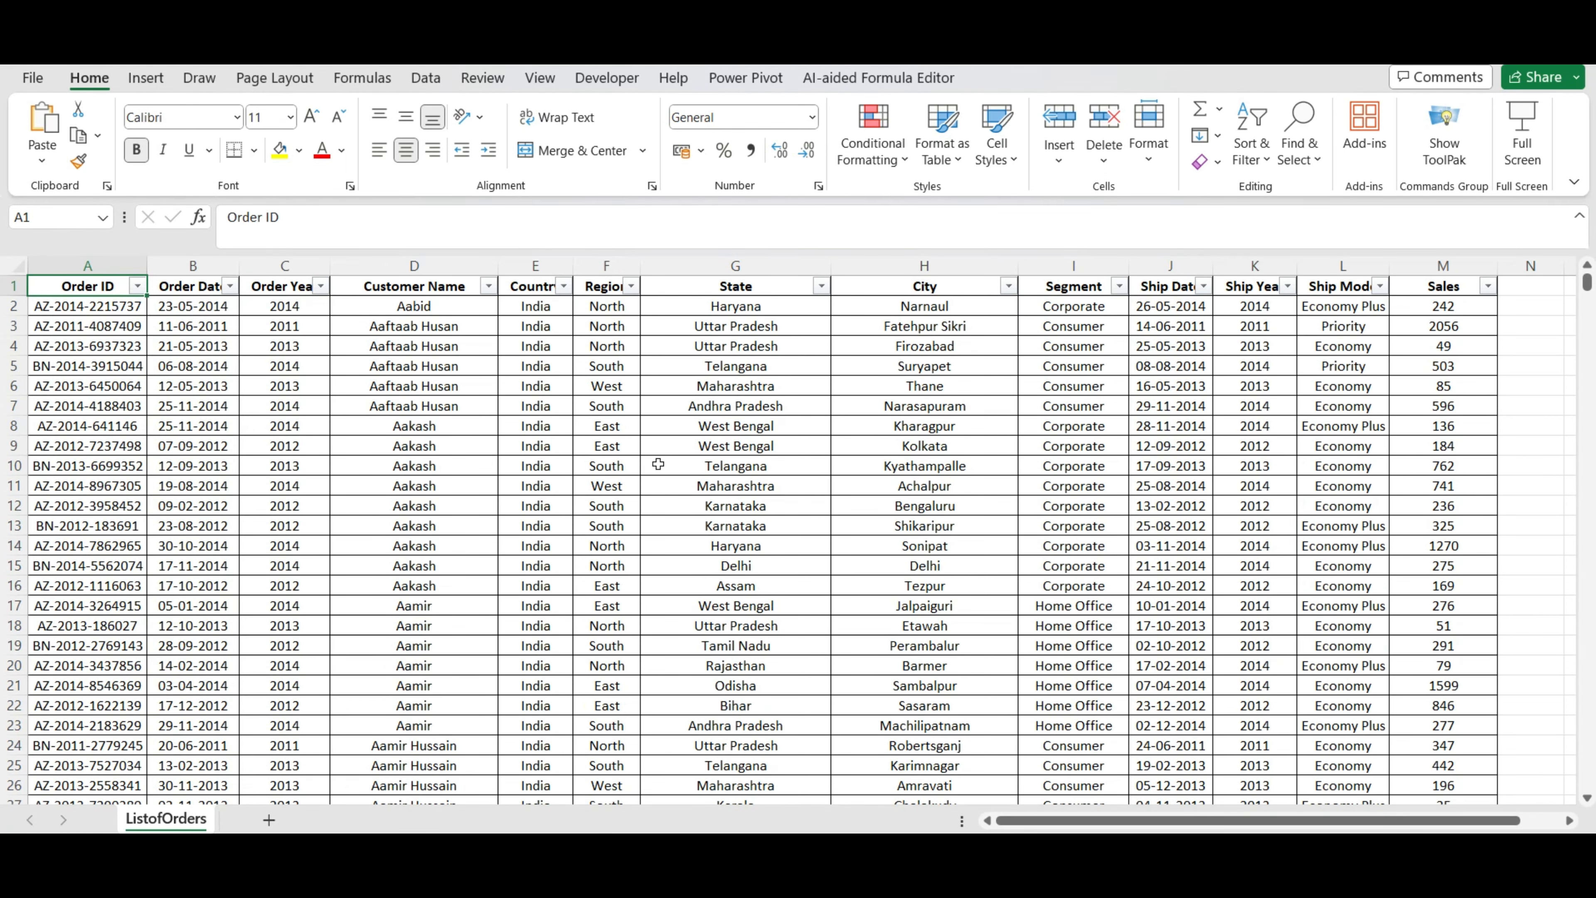
Toggle the header filters off and on, filter the Region column to show only Central, and look through the filtered orders
key(ctrl+shift+l)
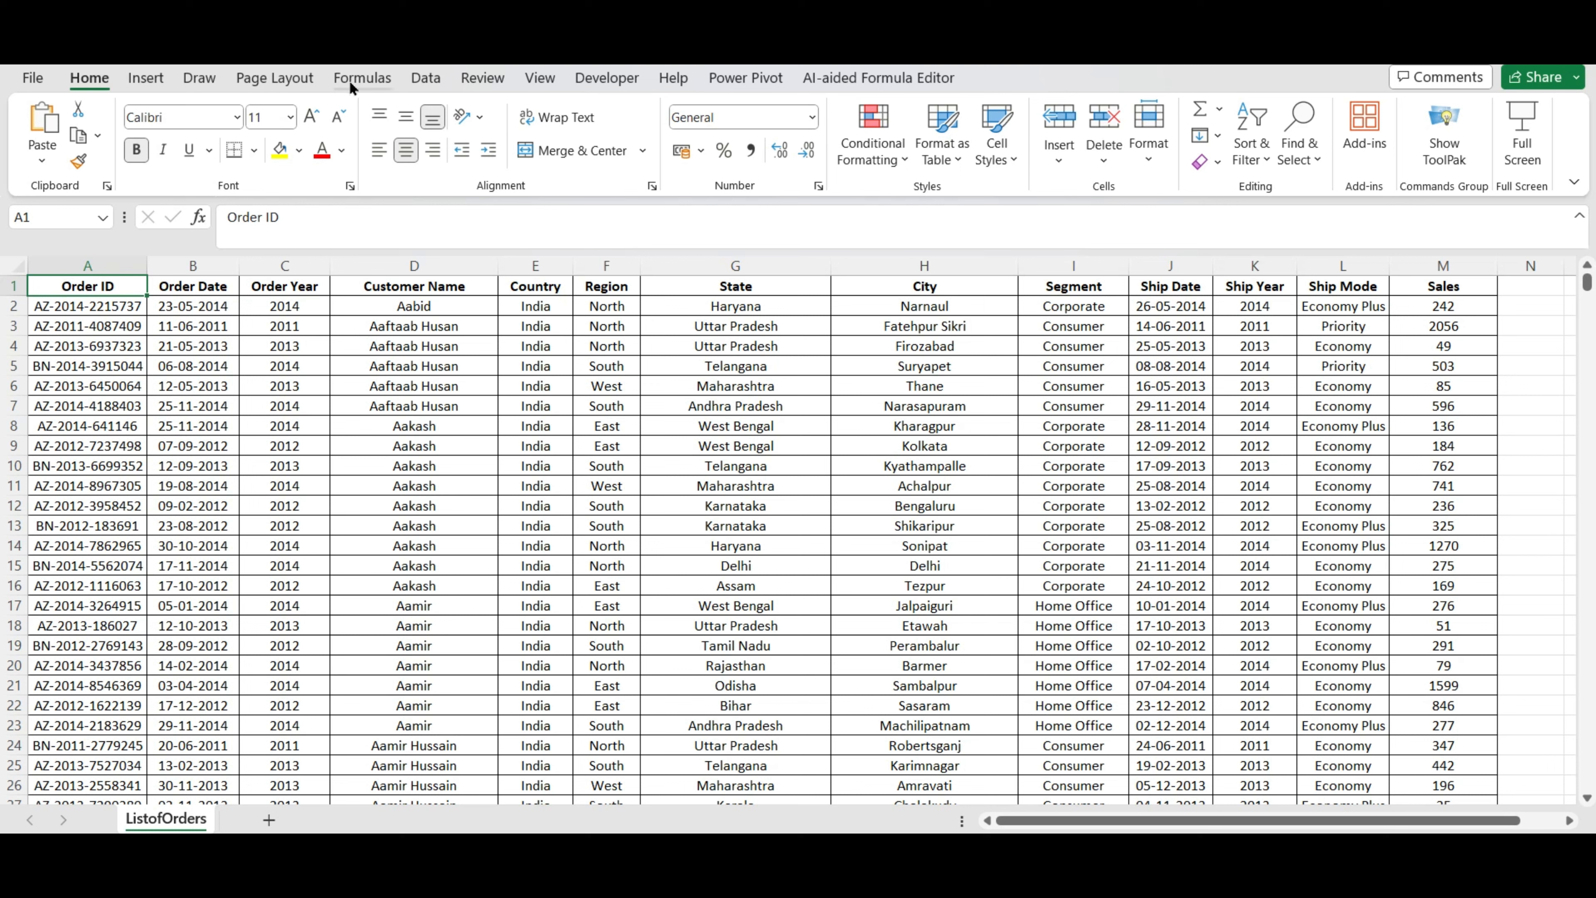
click(423, 85)
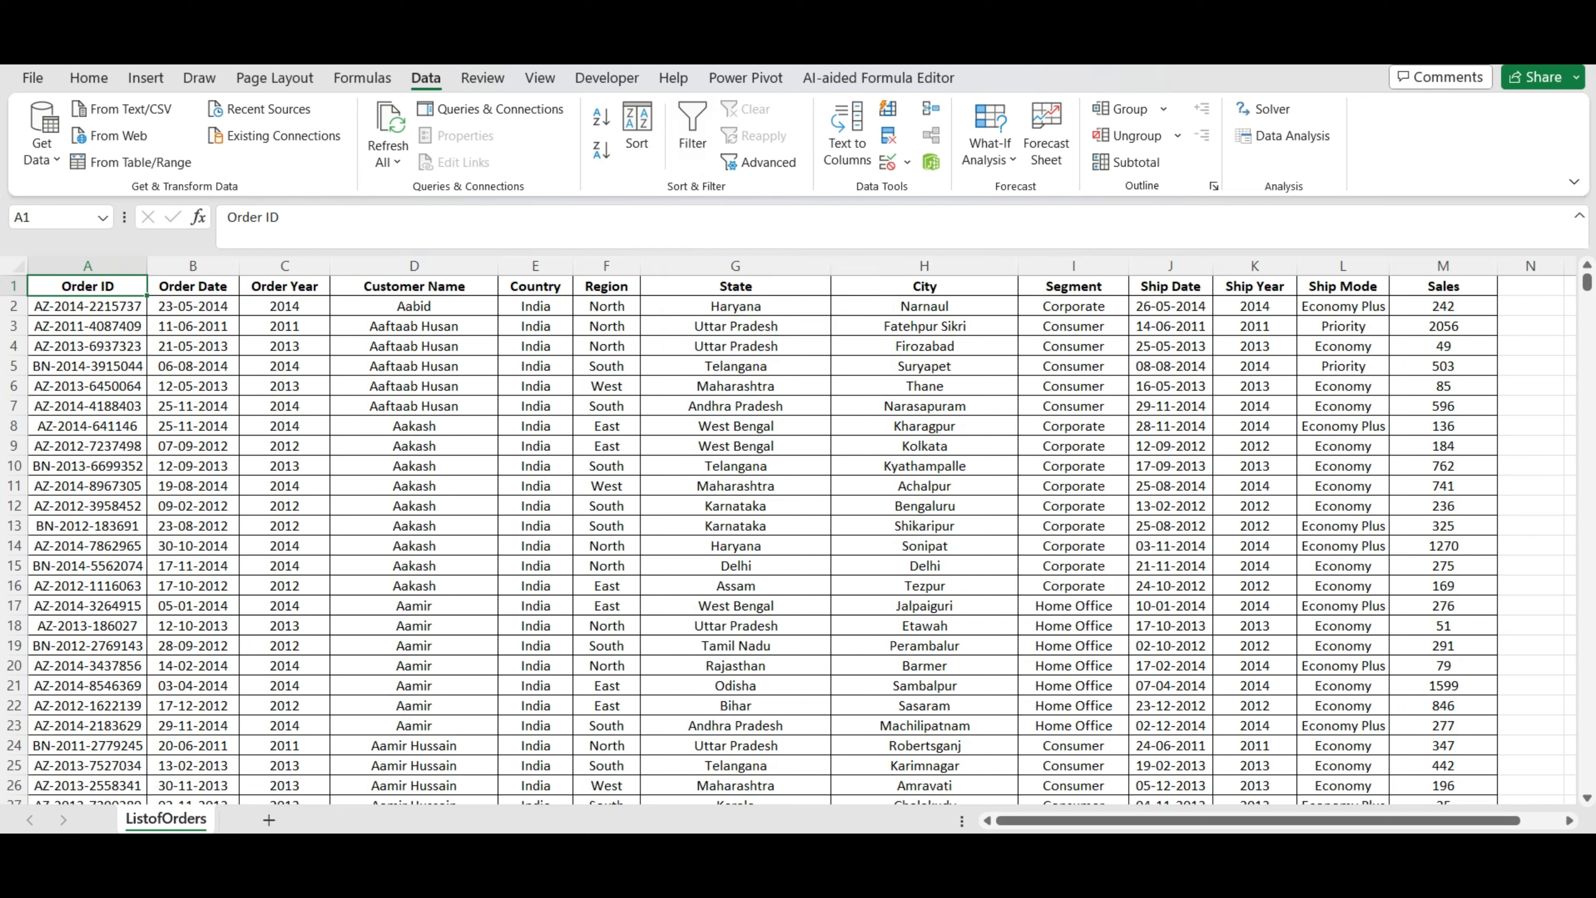
key(ctrl+shift+l)
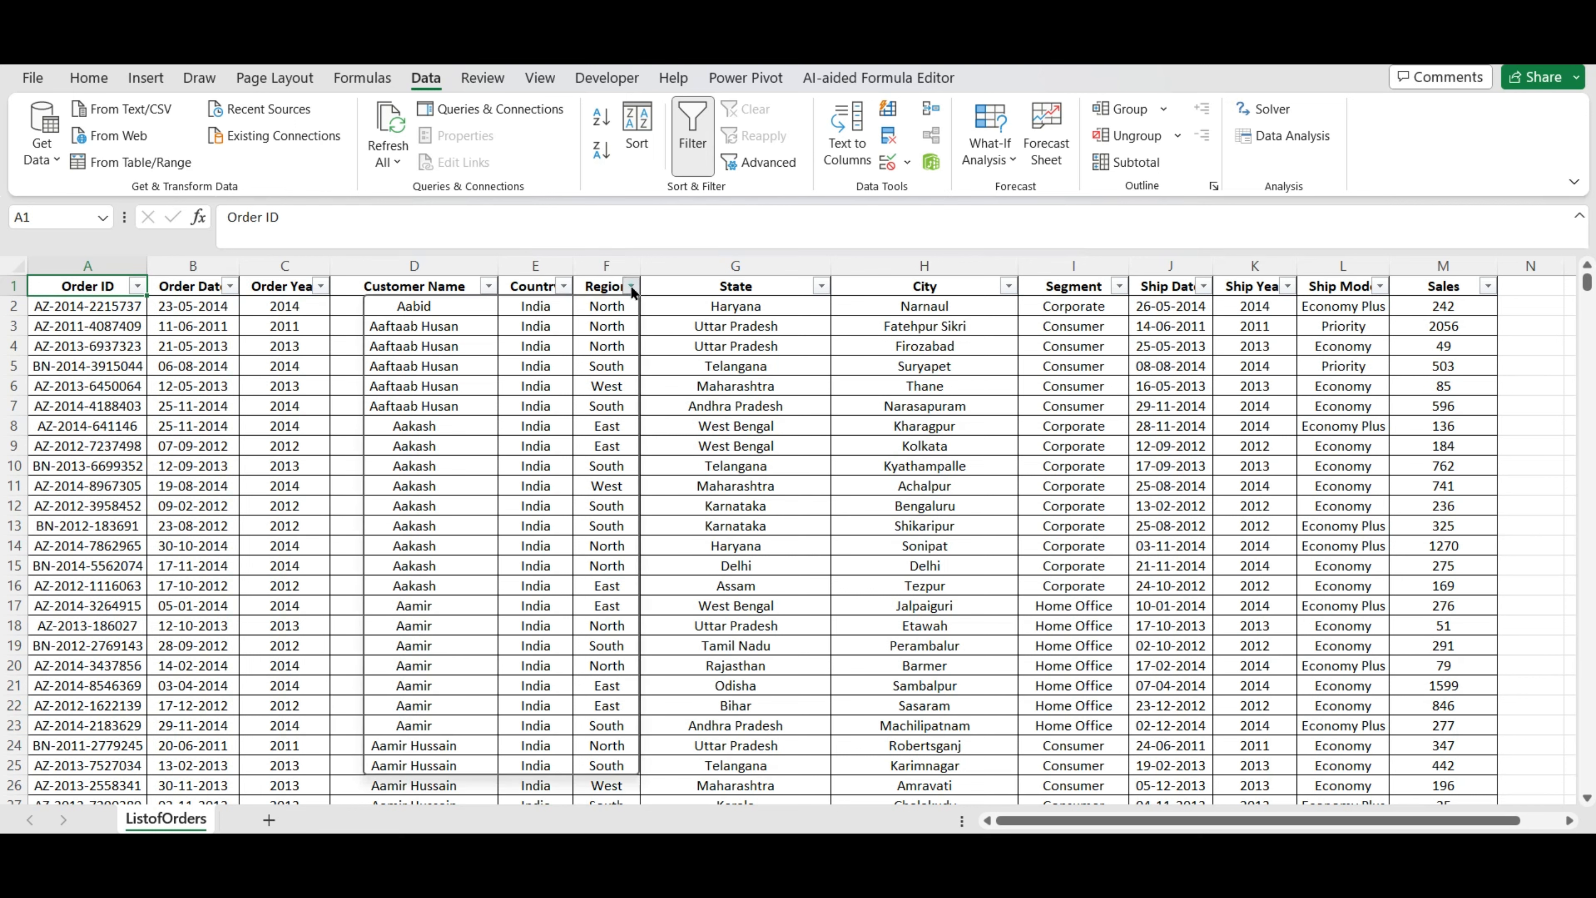
click(631, 286)
click(416, 552)
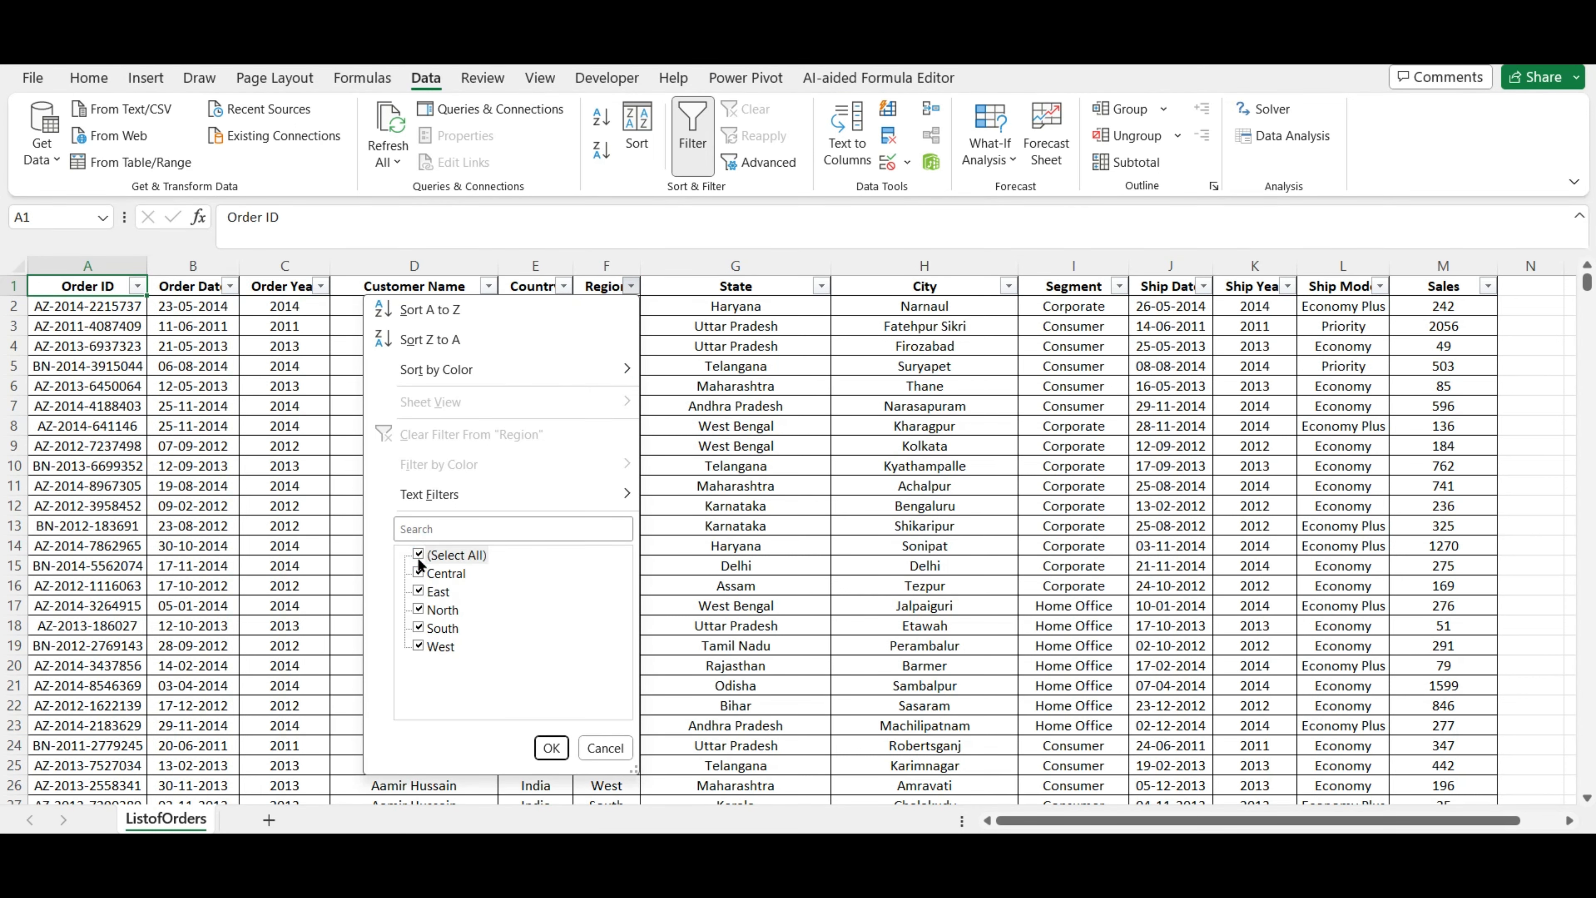
click(440, 572)
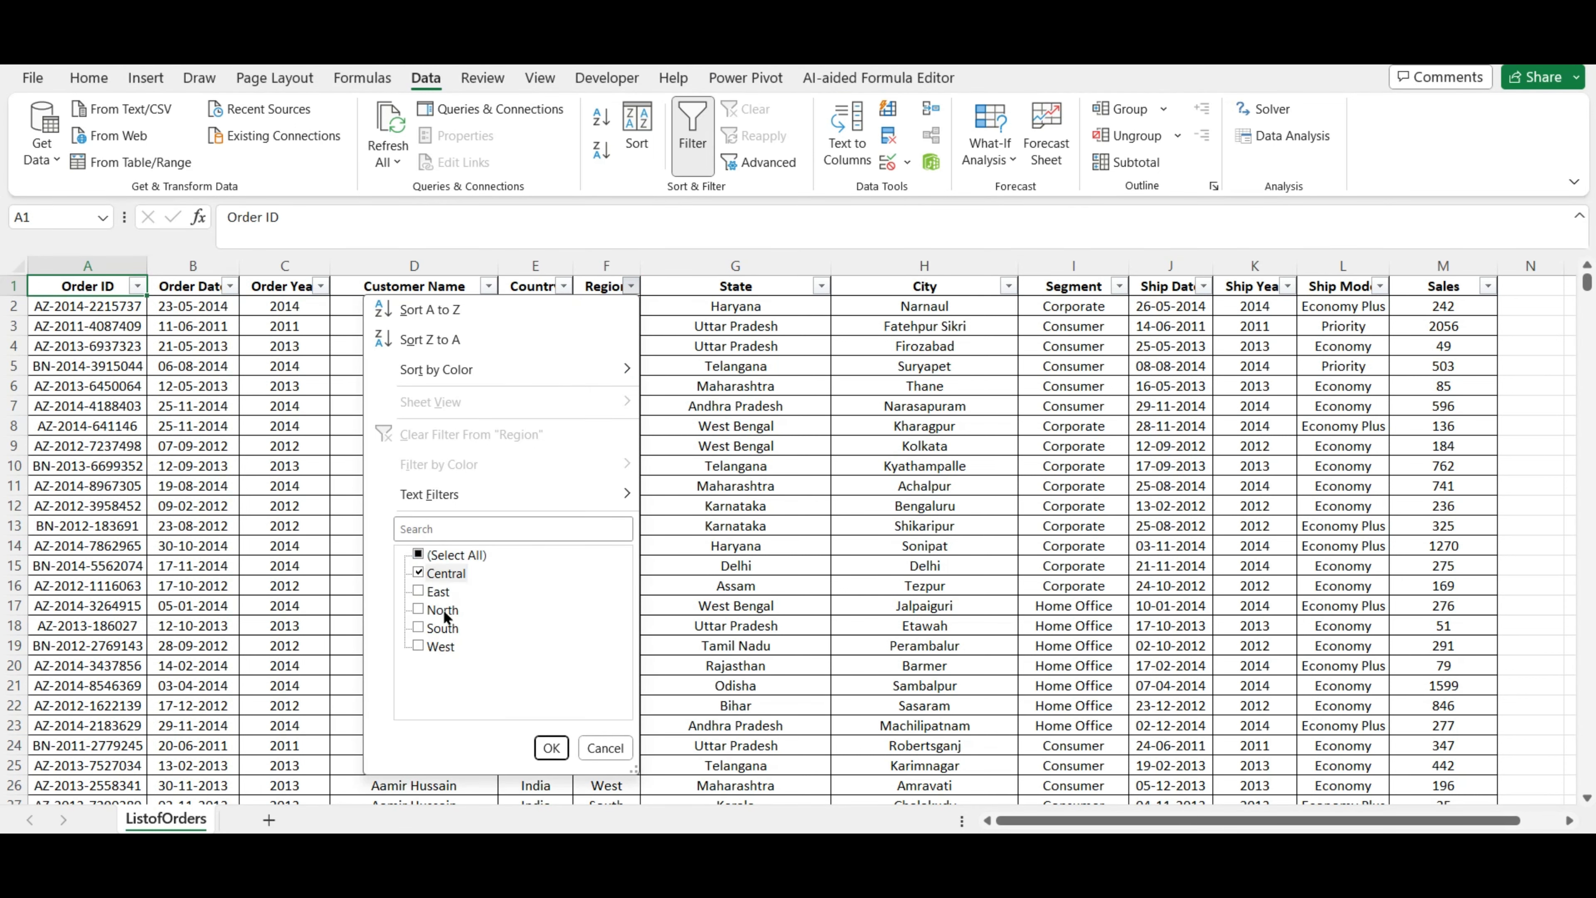
click(550, 747)
scroll(792, 675, down, 10)
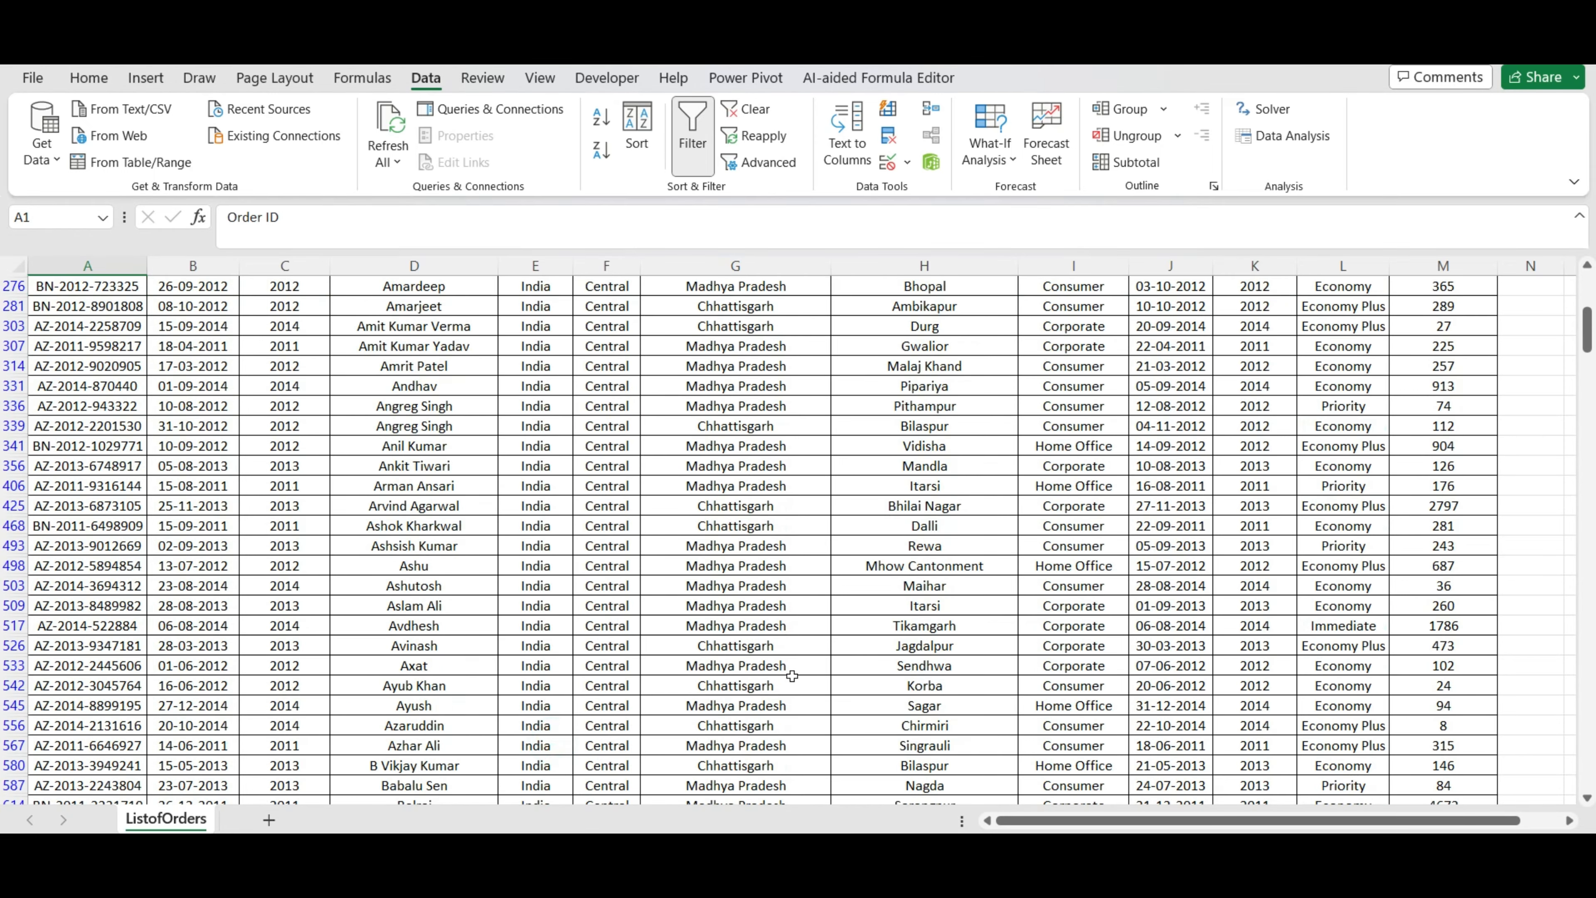
drag(1587, 330, 4, 270)
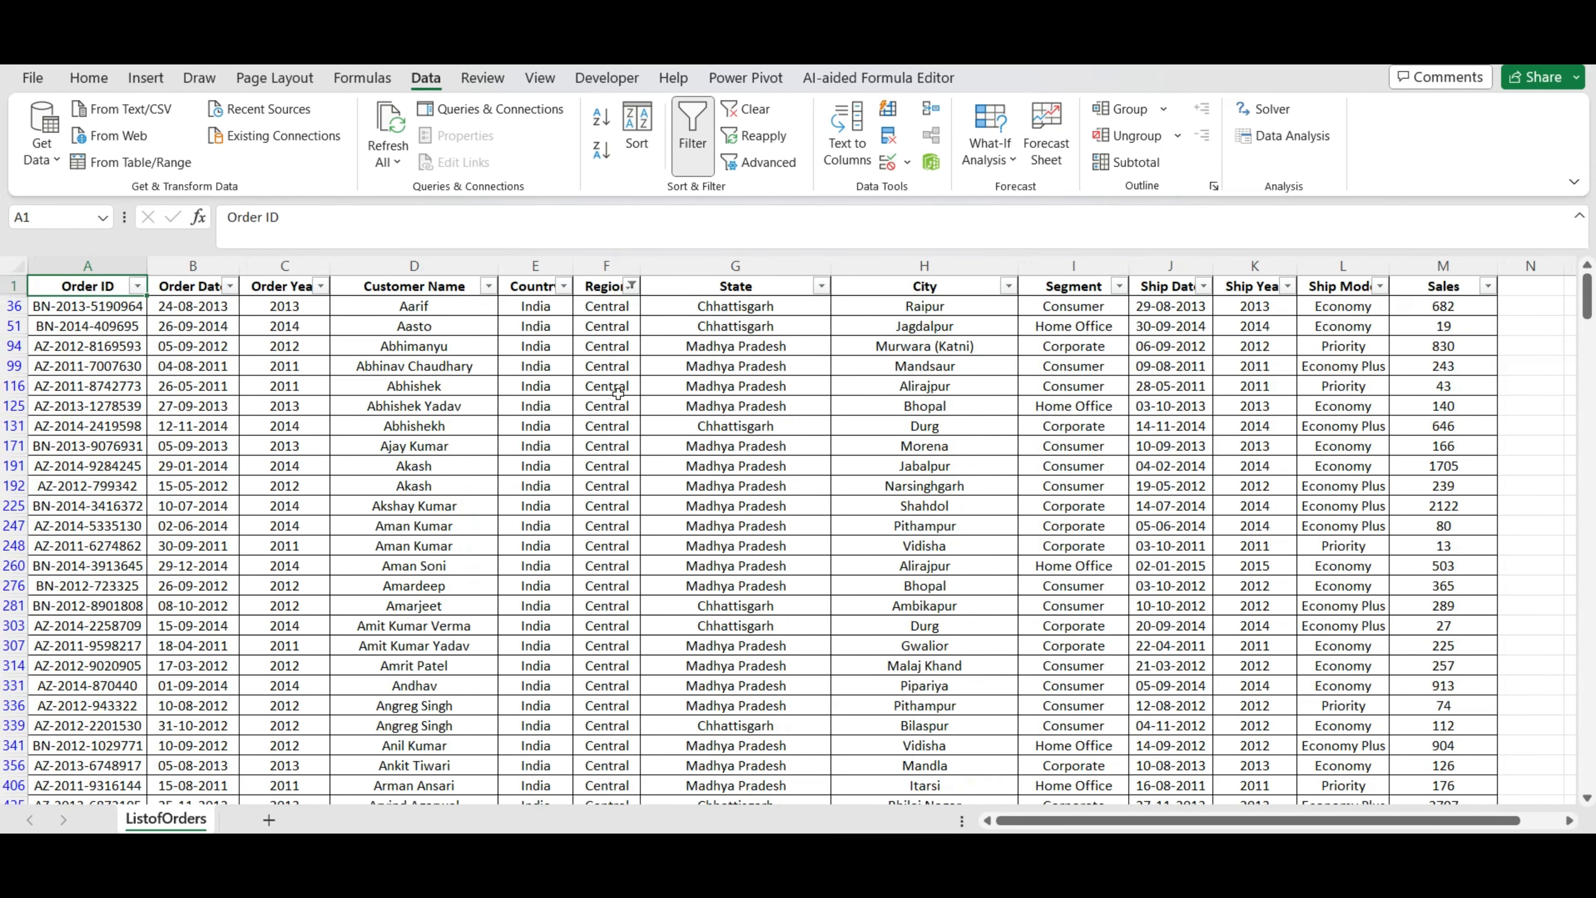
Select all regions again in the Region filter and turn off the header row filters
click(630, 288)
click(418, 553)
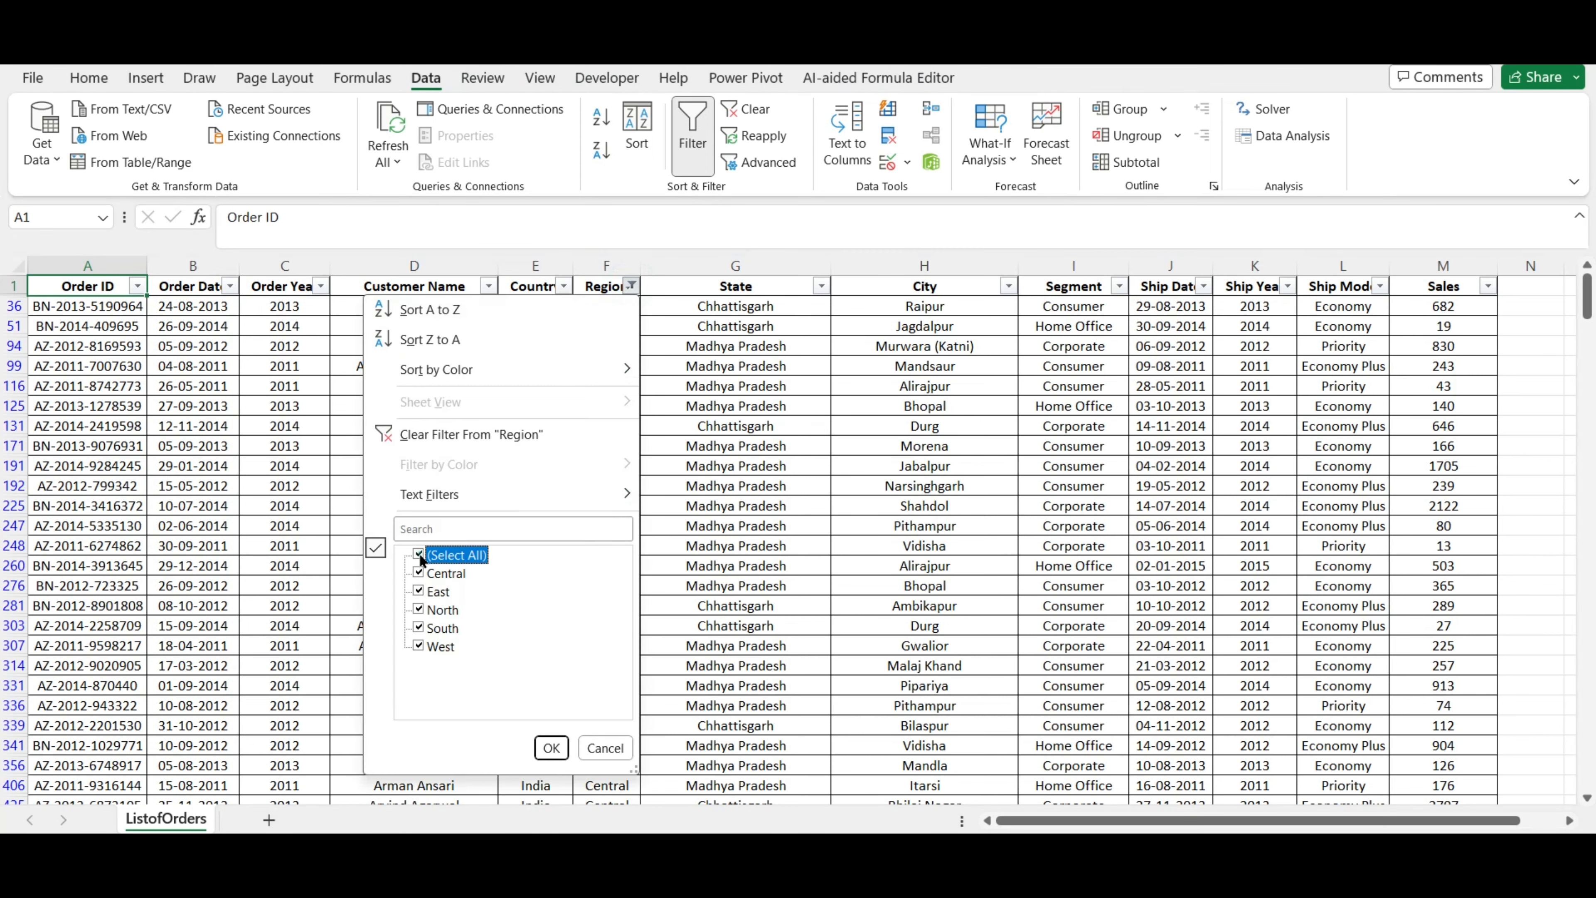
click(551, 748)
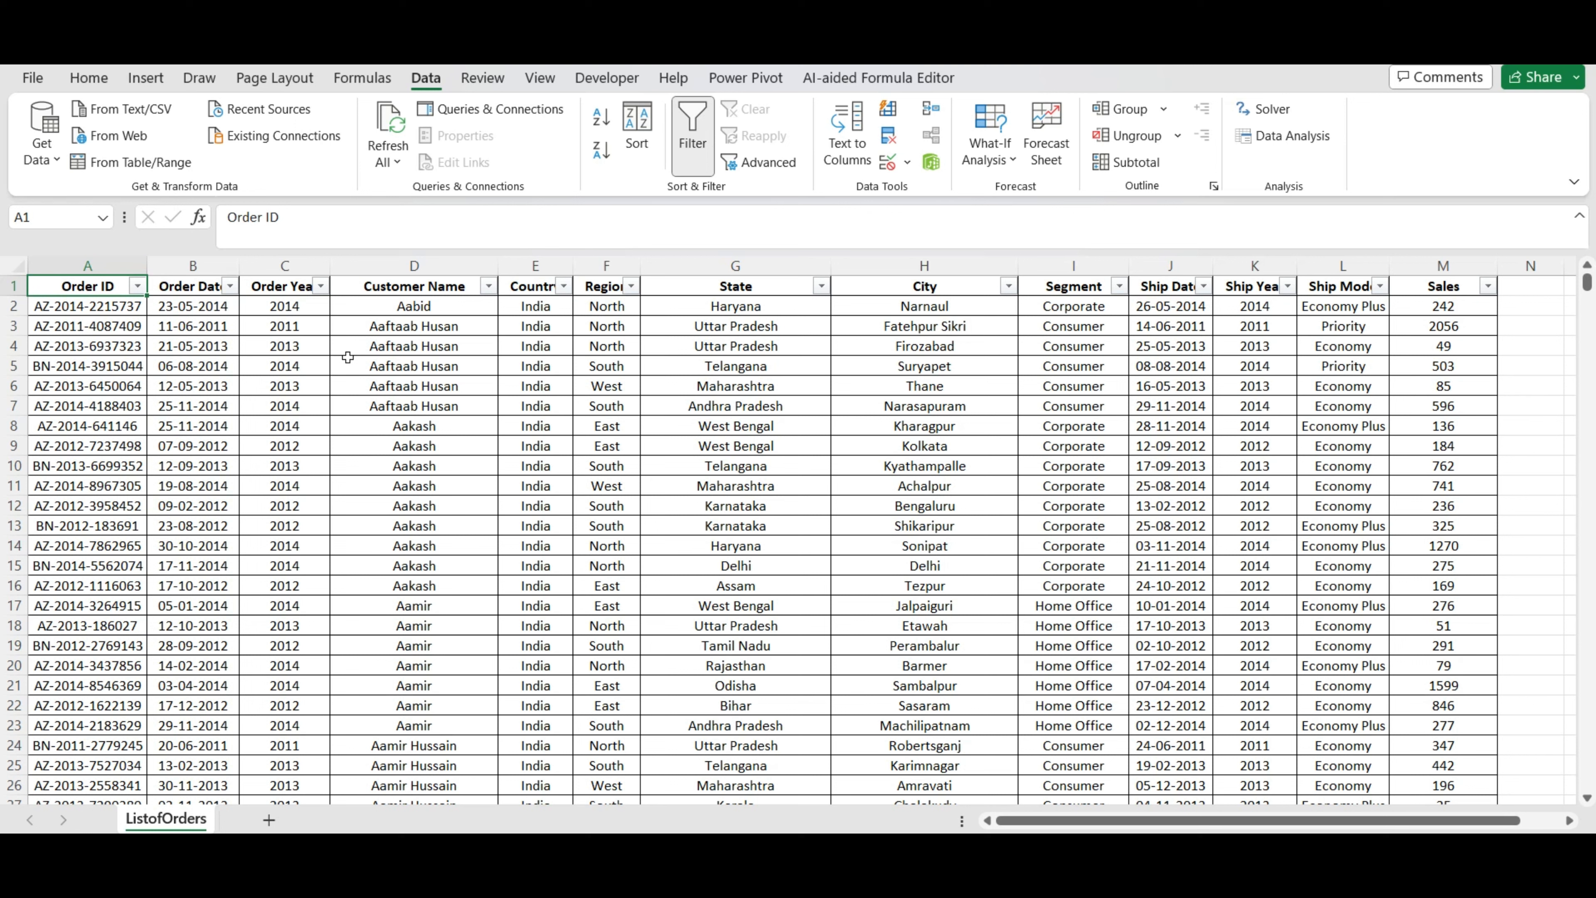
click(691, 144)
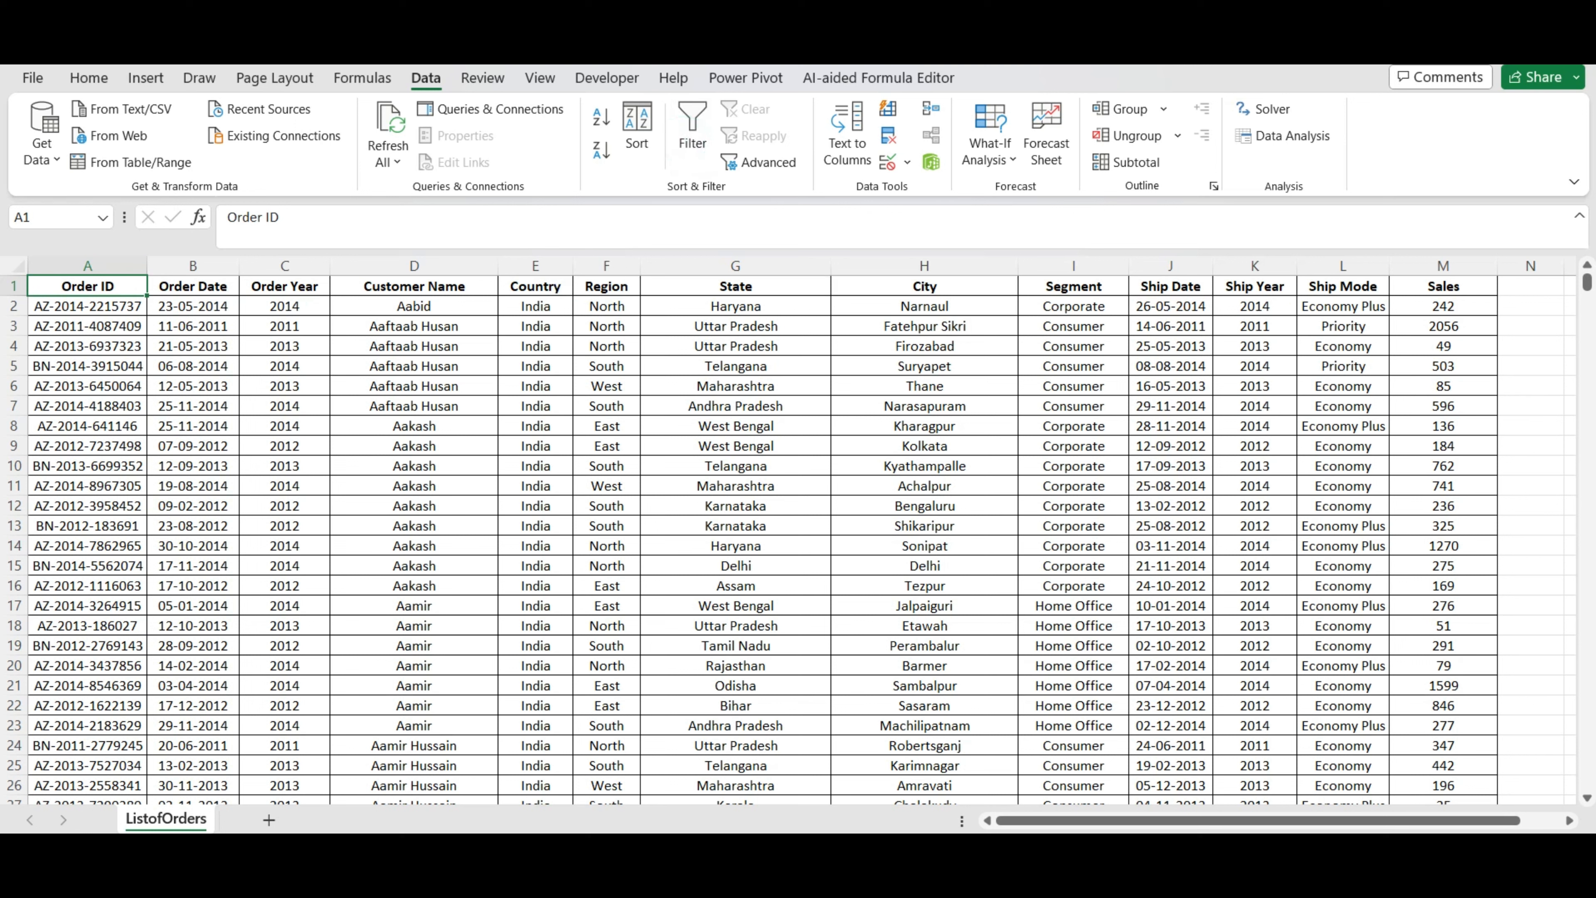
click(89, 77)
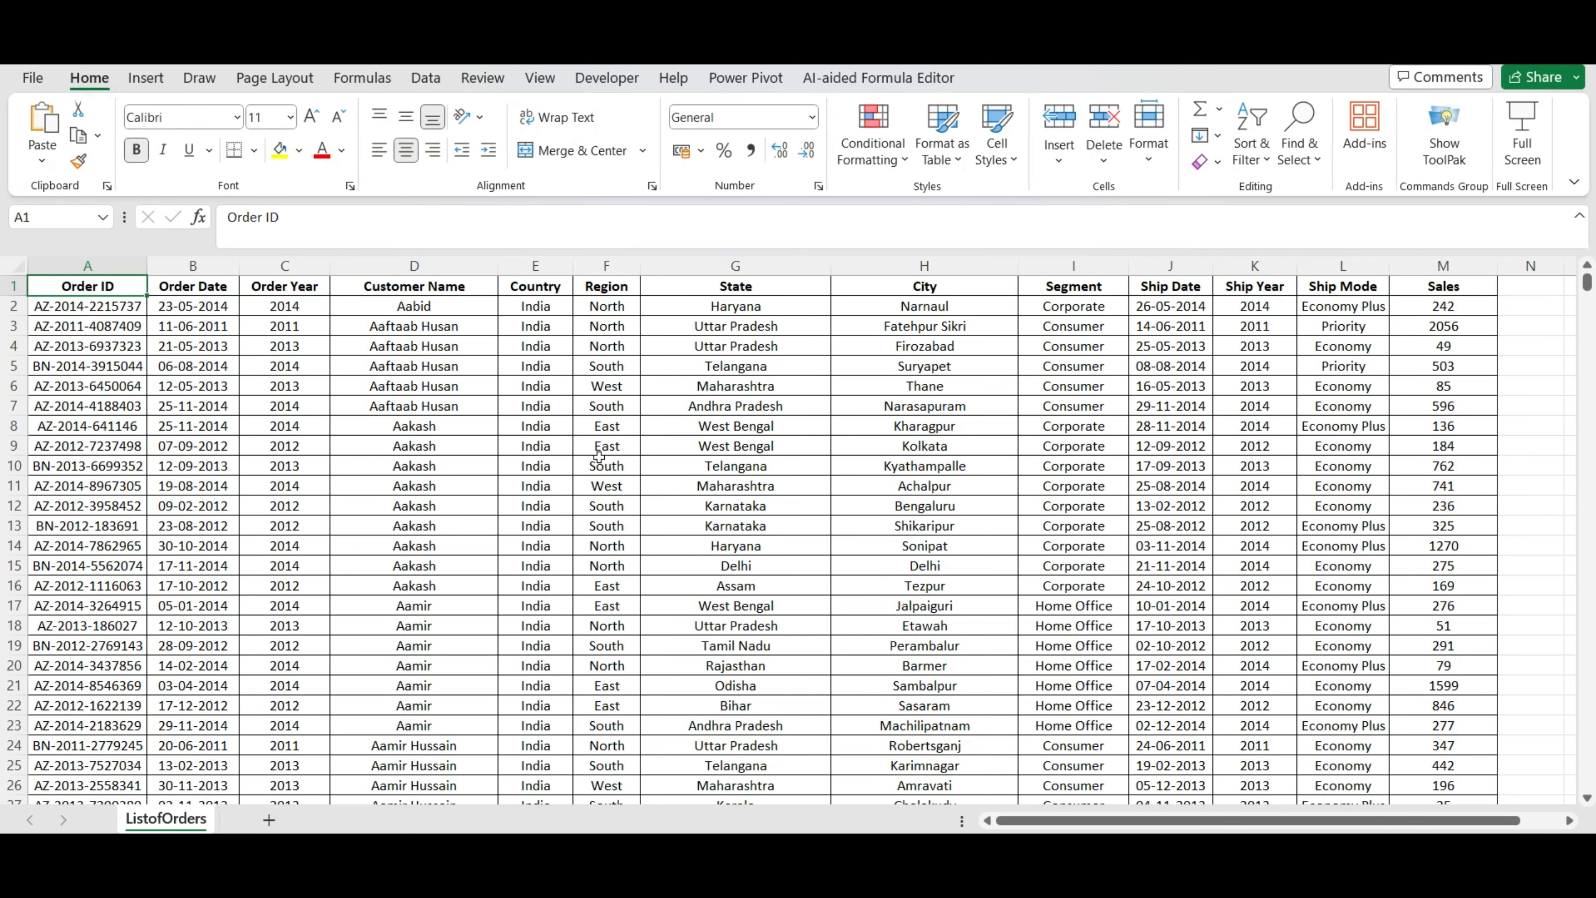
Copy the State header and the Haryana cell below it to cell O1, and widen column O
key(Right)
key(Right)
key(Right)
key(Right)
key(Right)
key(Right)
key(Right)
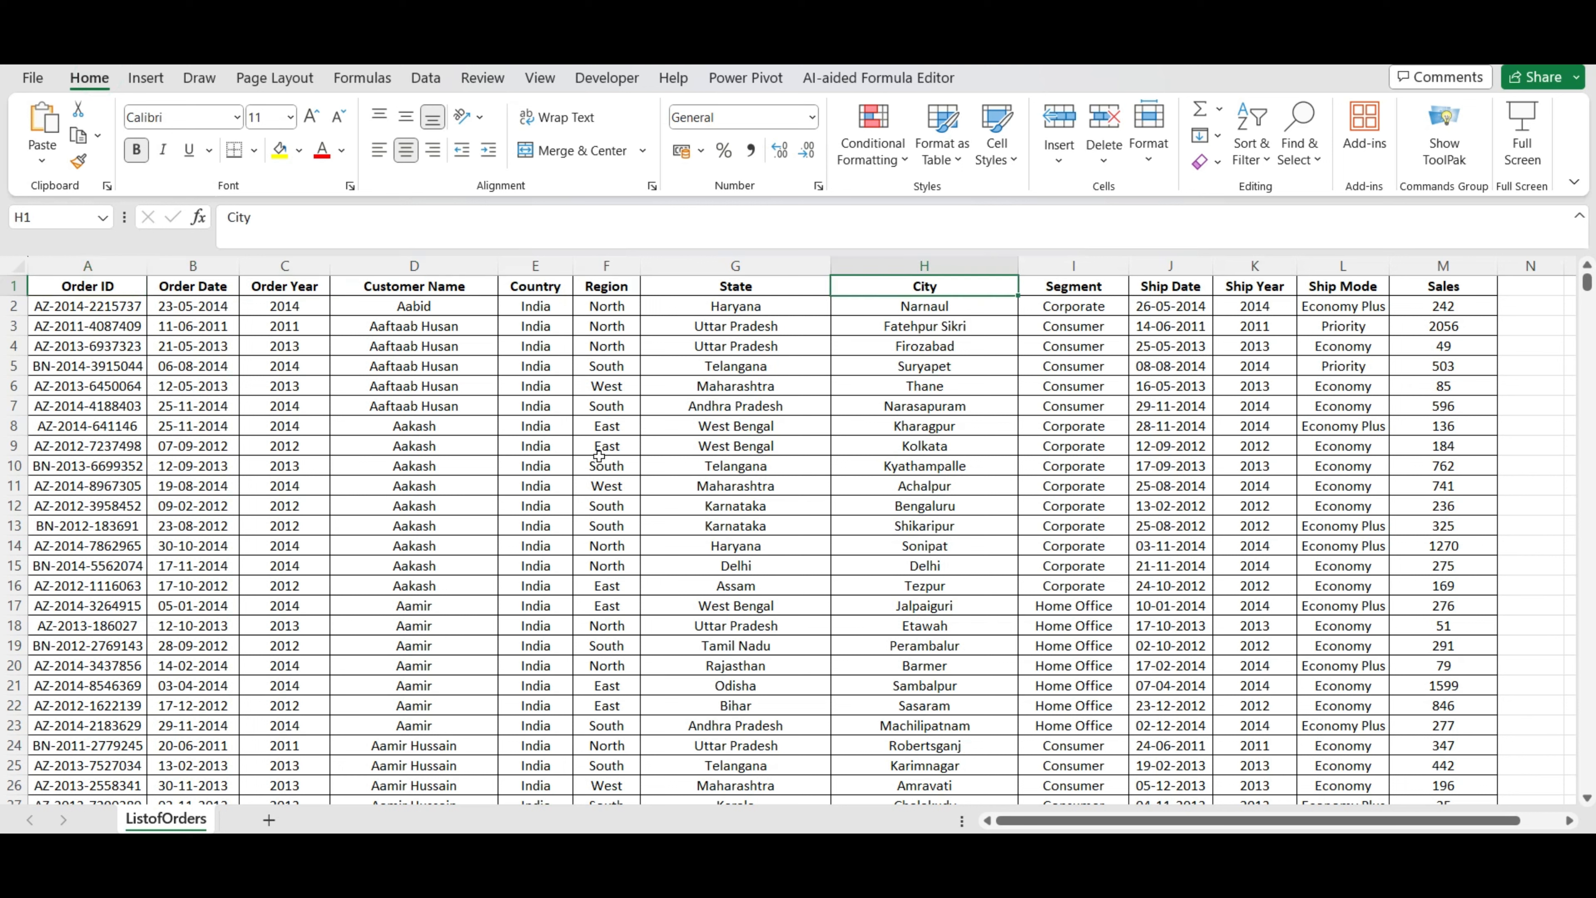
drag(743, 287, 795, 317)
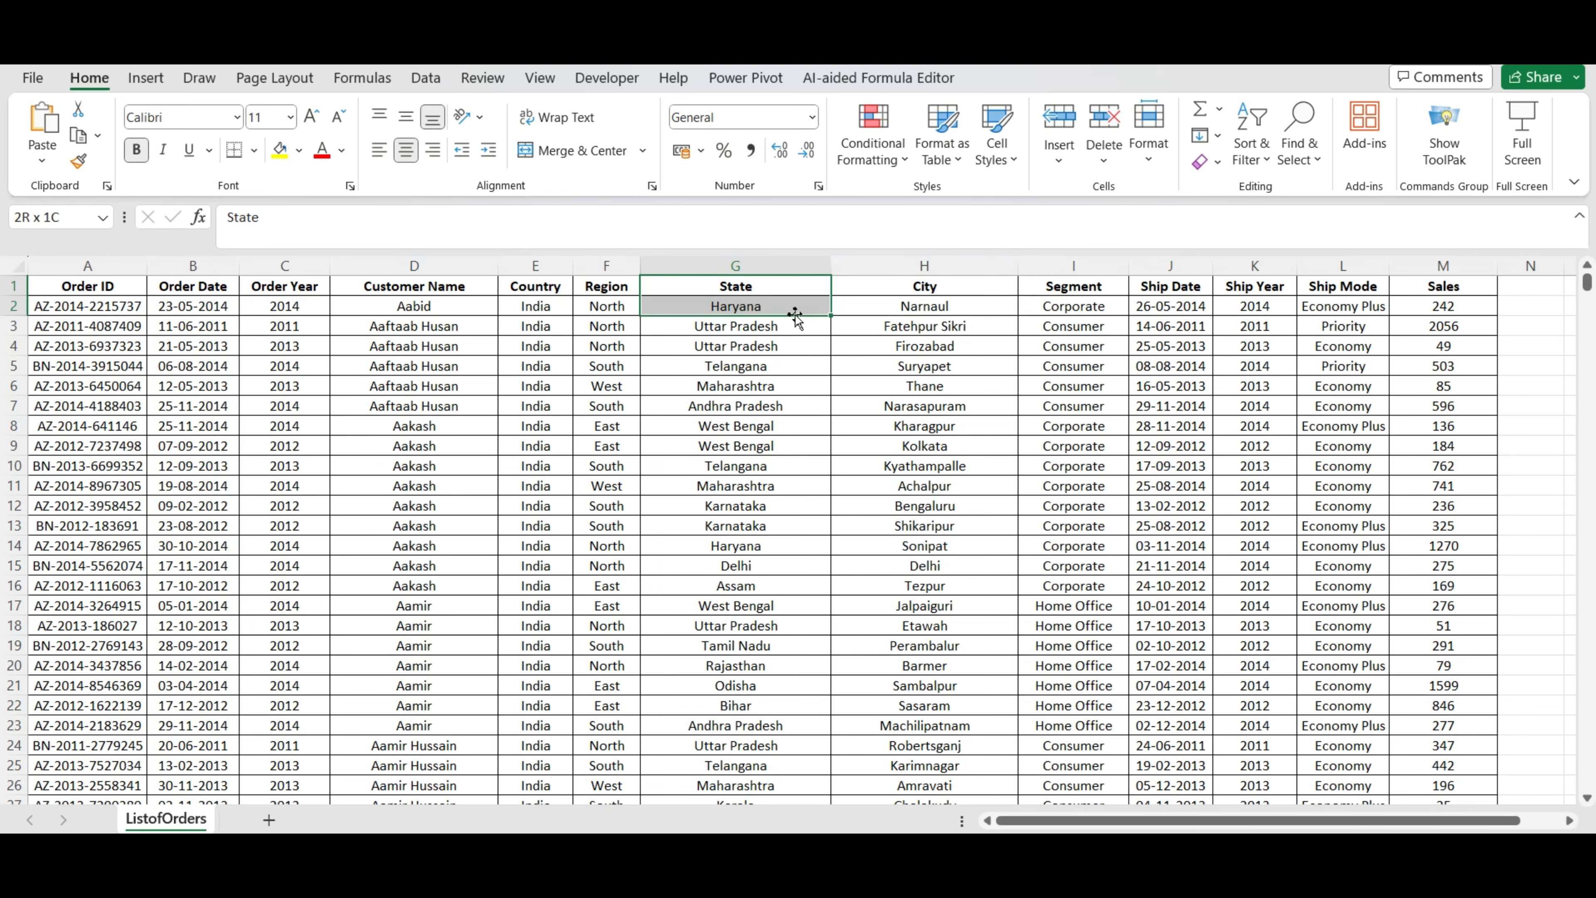
key(ctrl+c)
drag(1173, 821, 1213, 823)
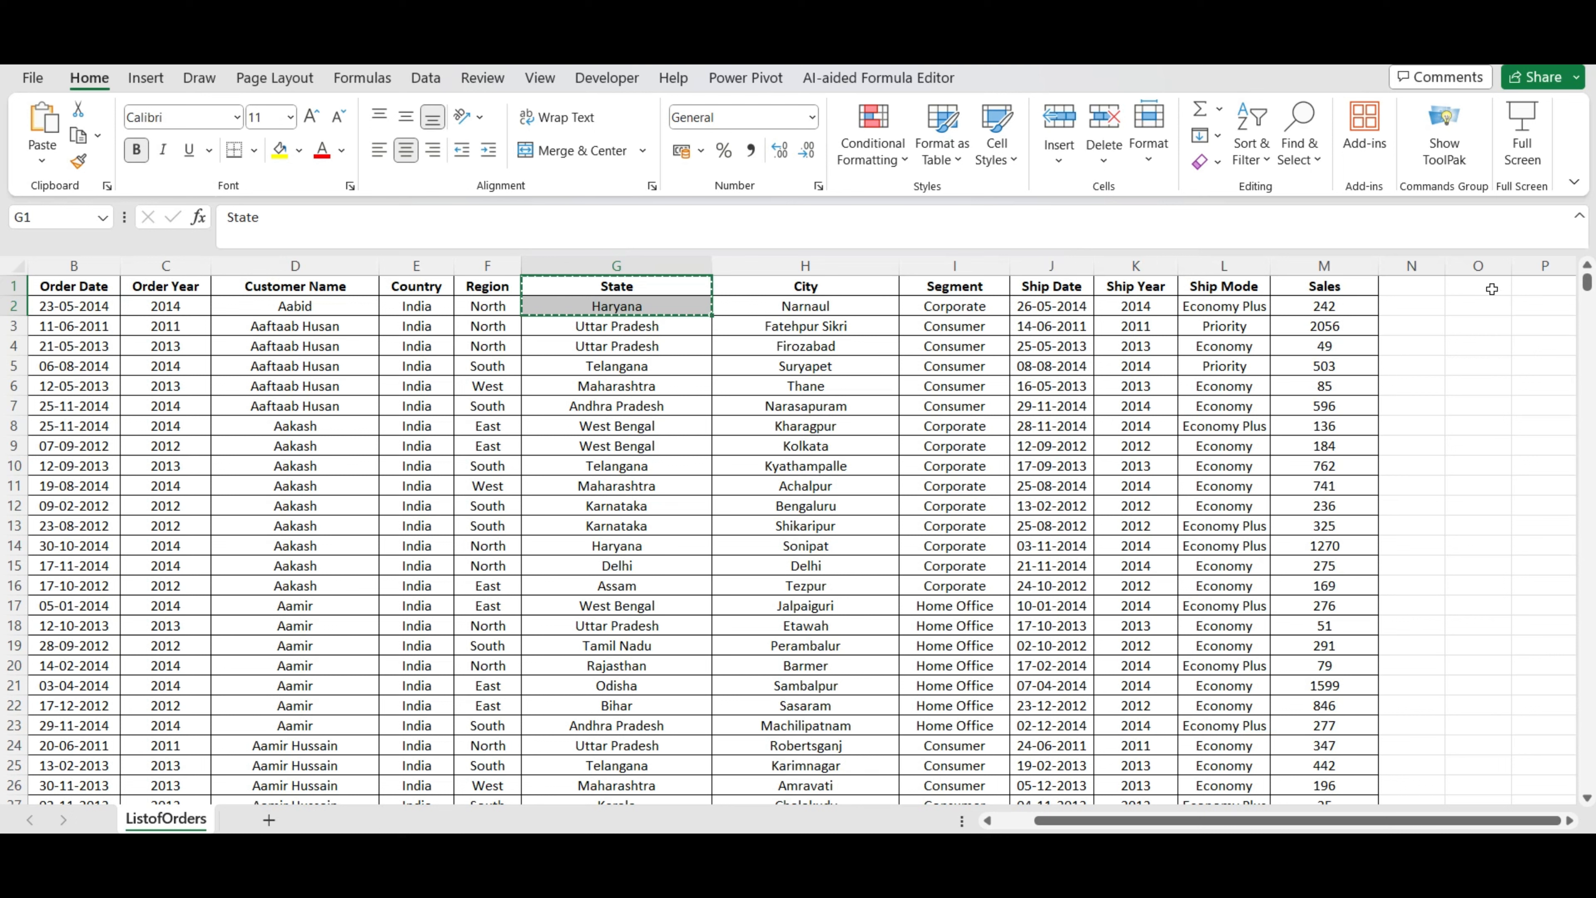
click(1478, 286)
key(ctrl+v)
drag(1509, 271, 1552, 272)
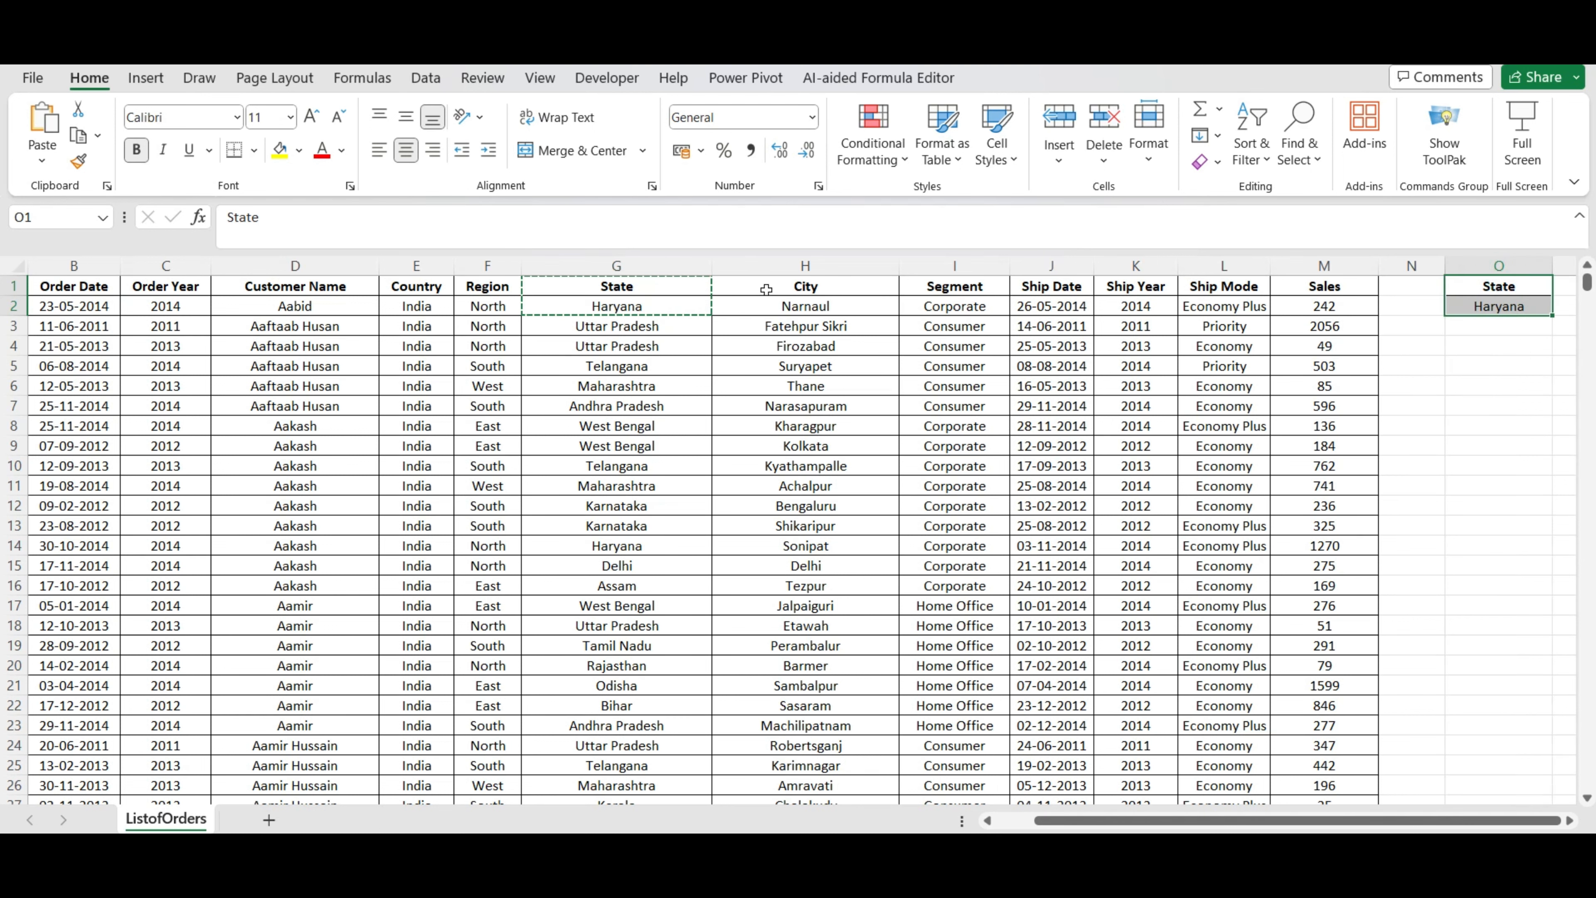
Turn on filters for the header row of the order list and look at the City column's filter options
key(ctrl+shift+l)
click(641, 286)
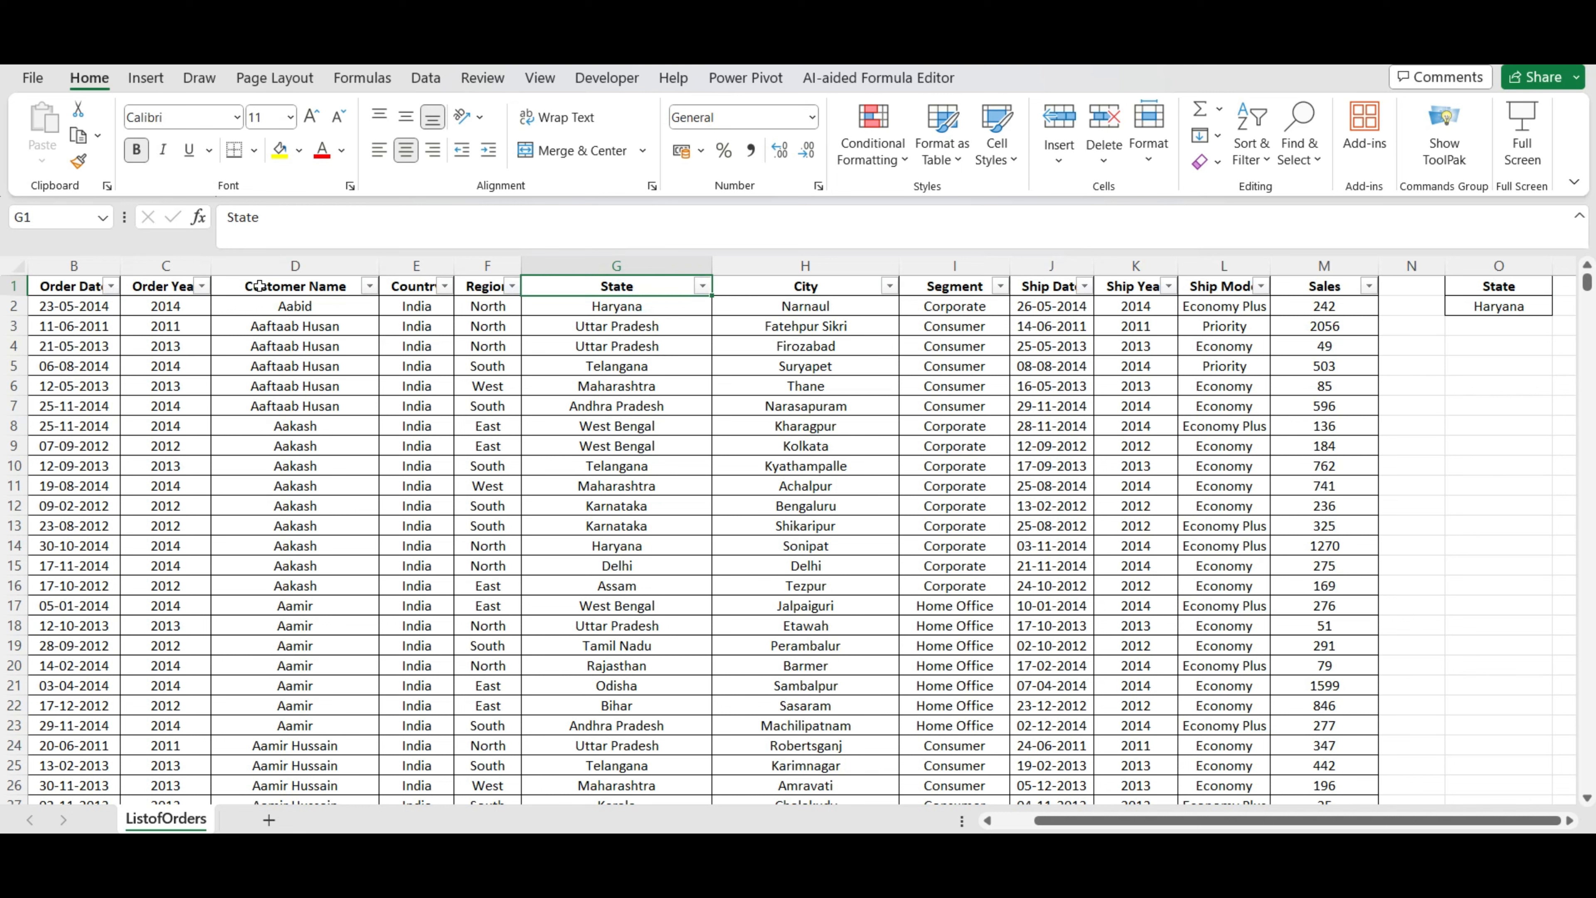
click(889, 286)
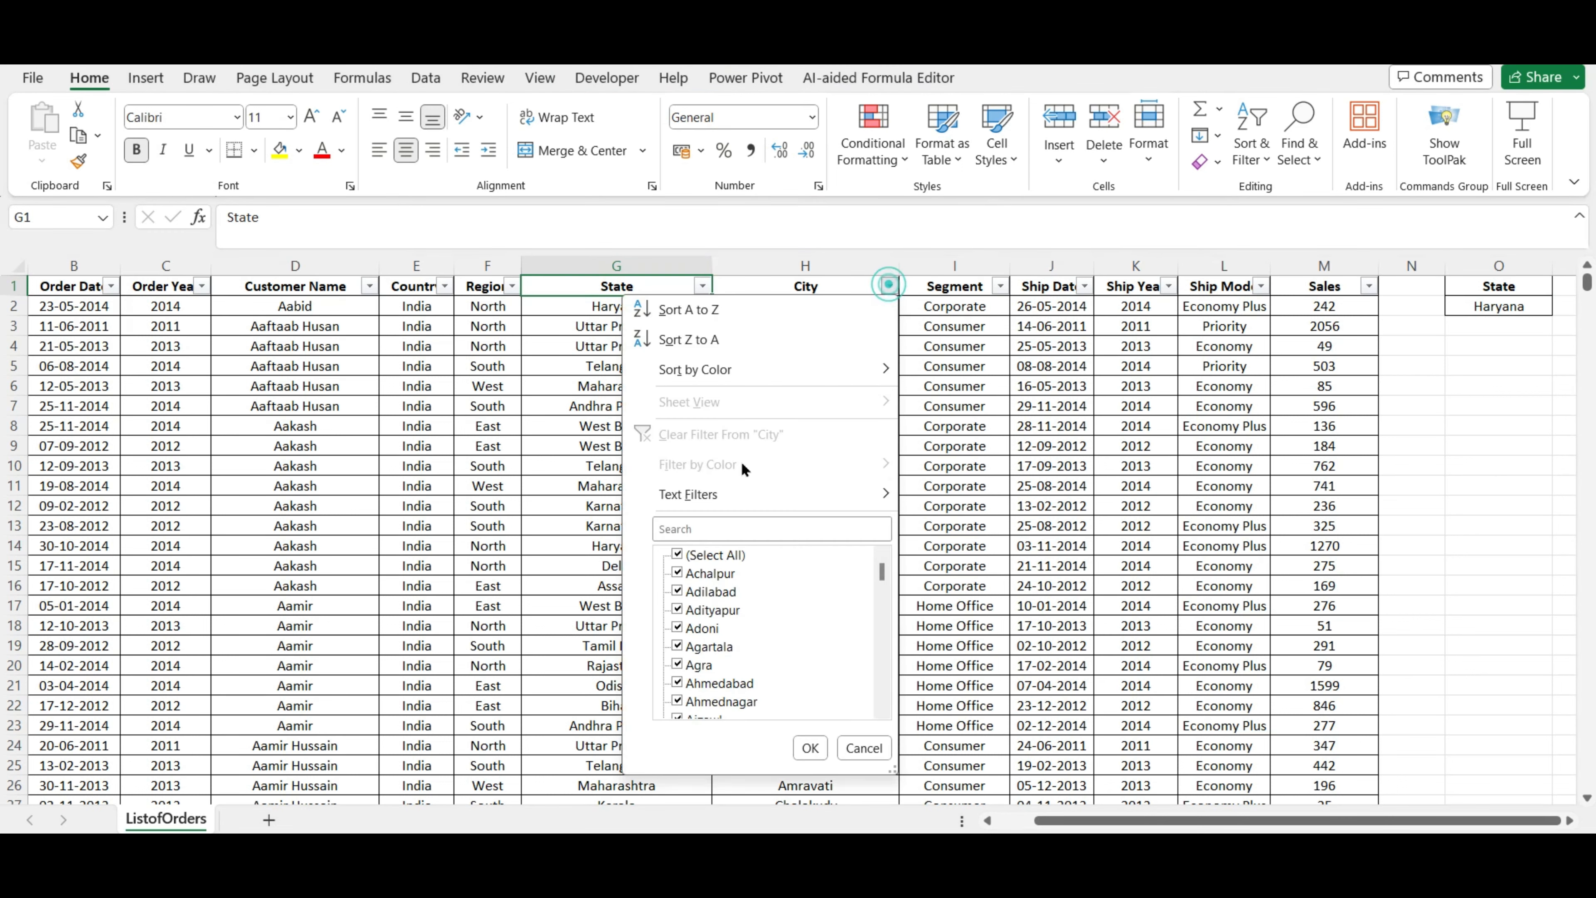
click(863, 747)
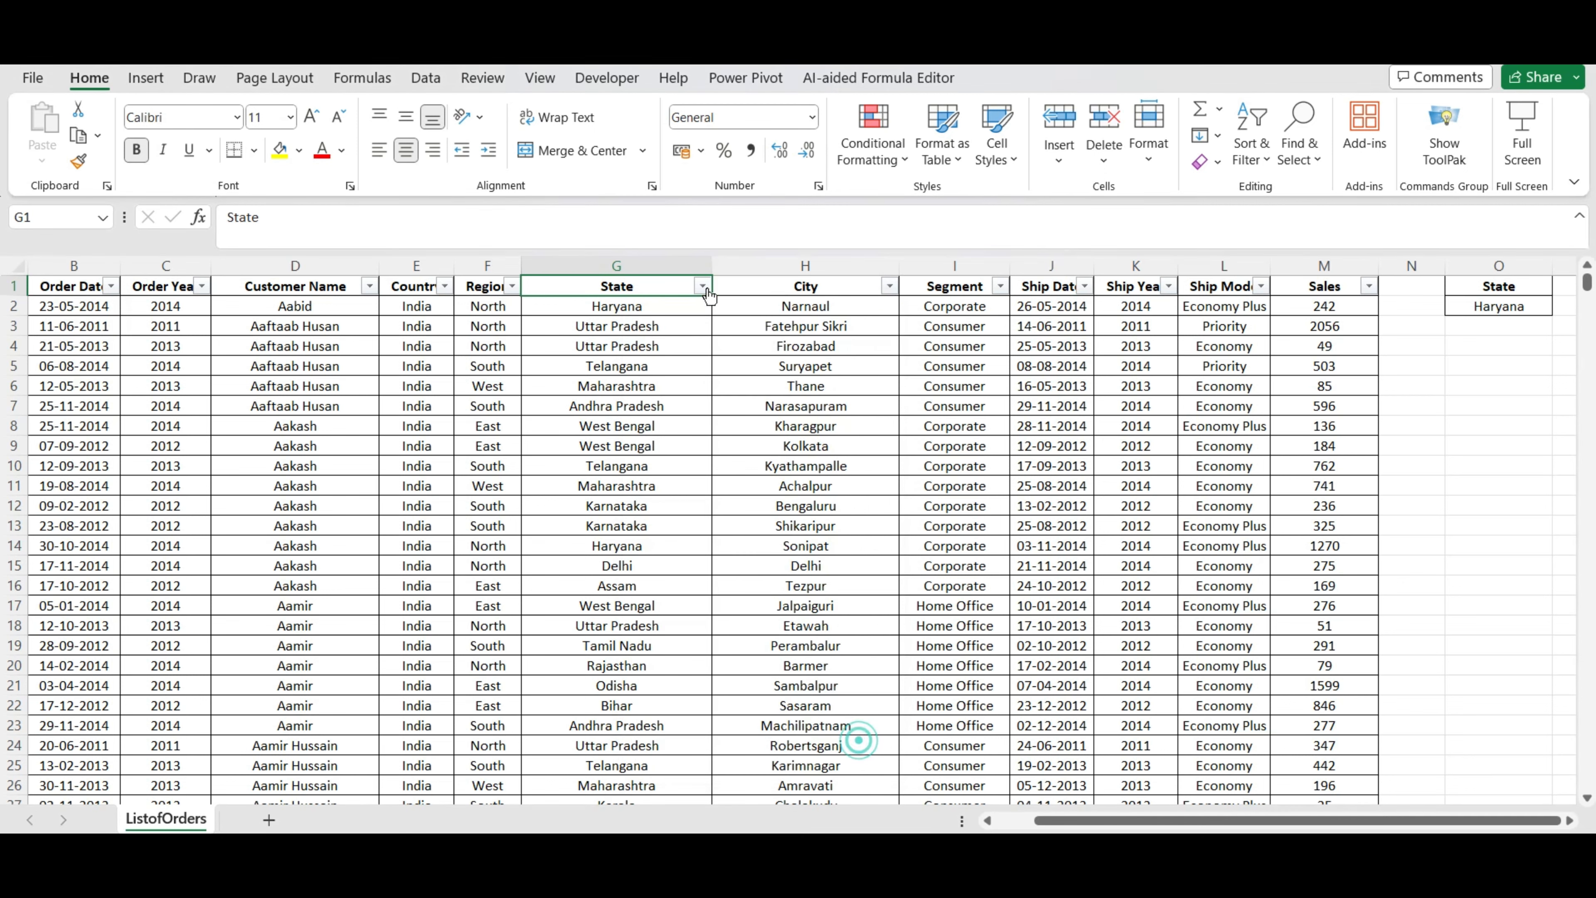
Filter the State column to show only Haryana by searching for it in the filter options
click(702, 286)
click(526, 554)
click(534, 528)
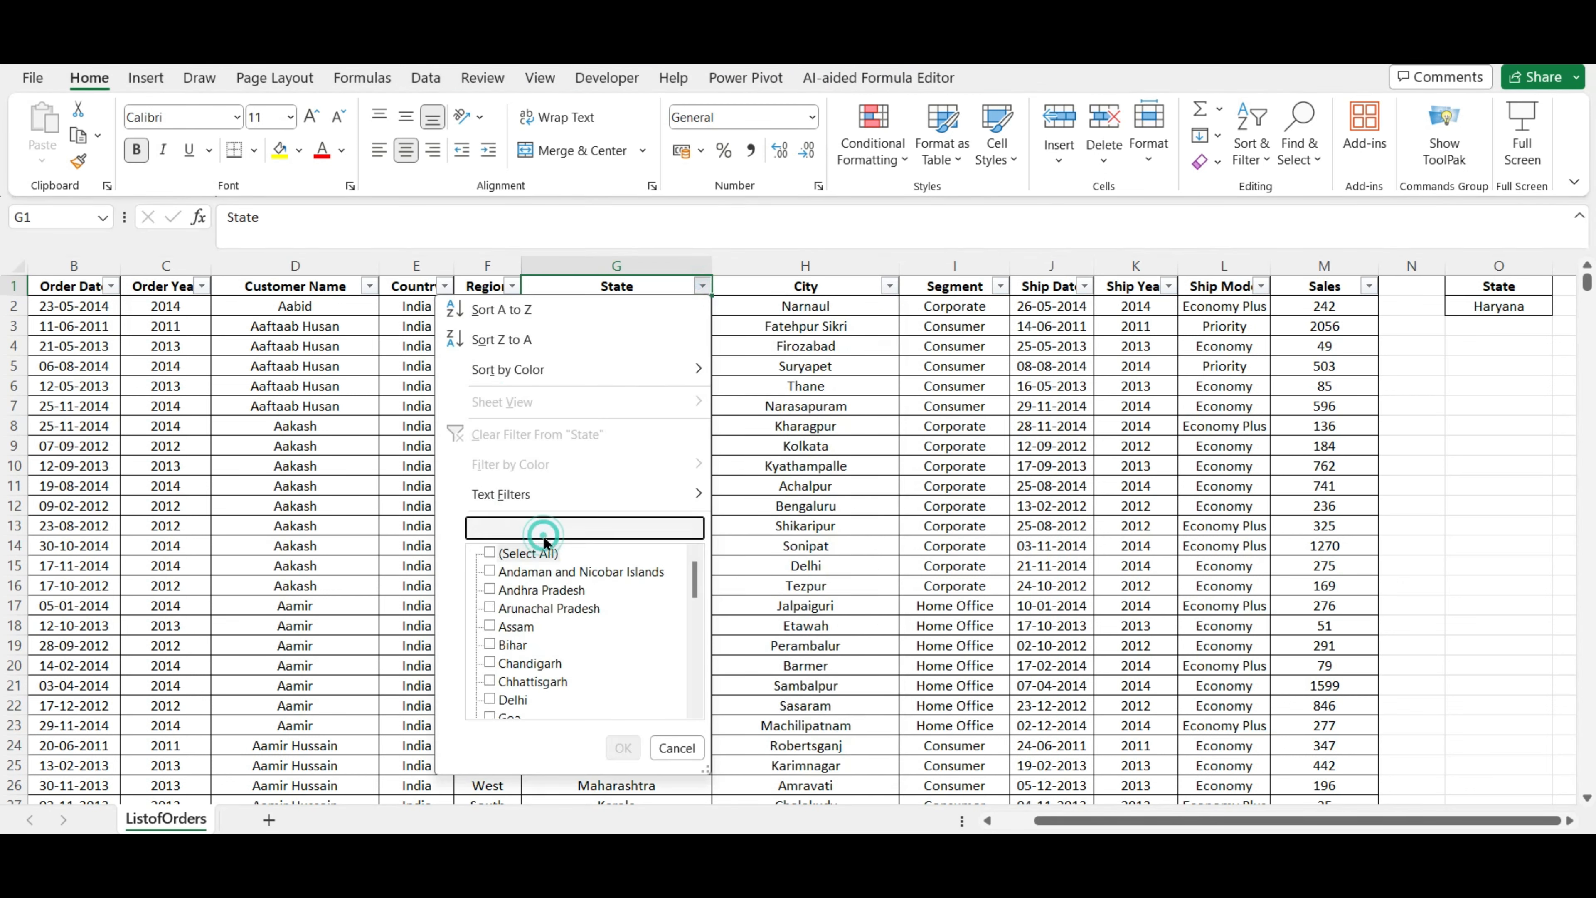
text(HATYANA)
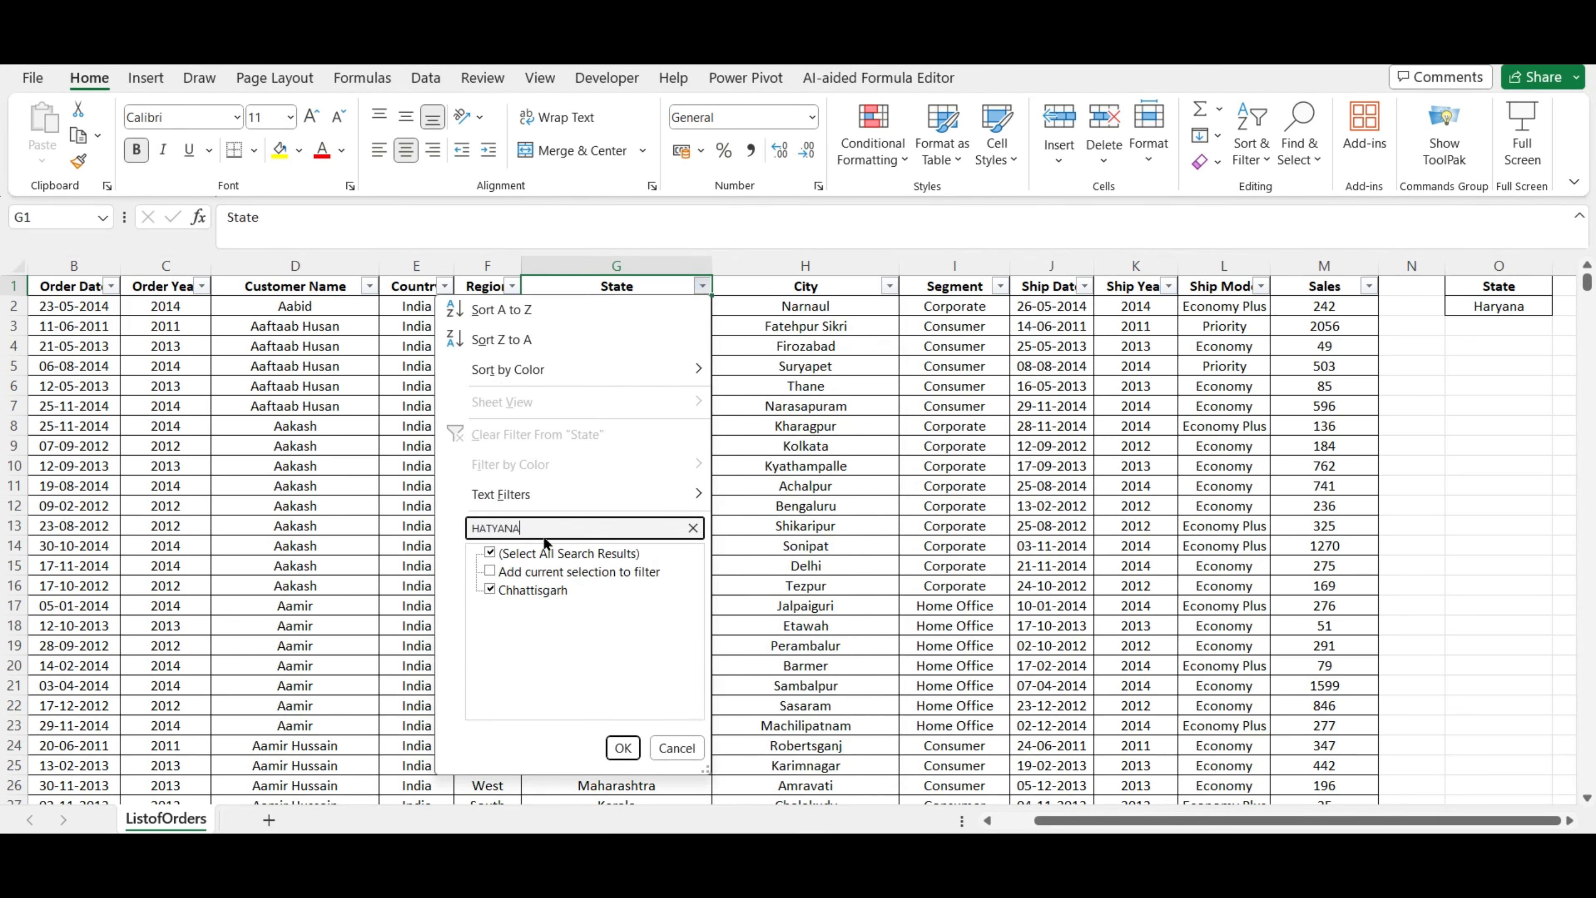
key(BackSpace)
key(BackSpace)
key(BackSpace)
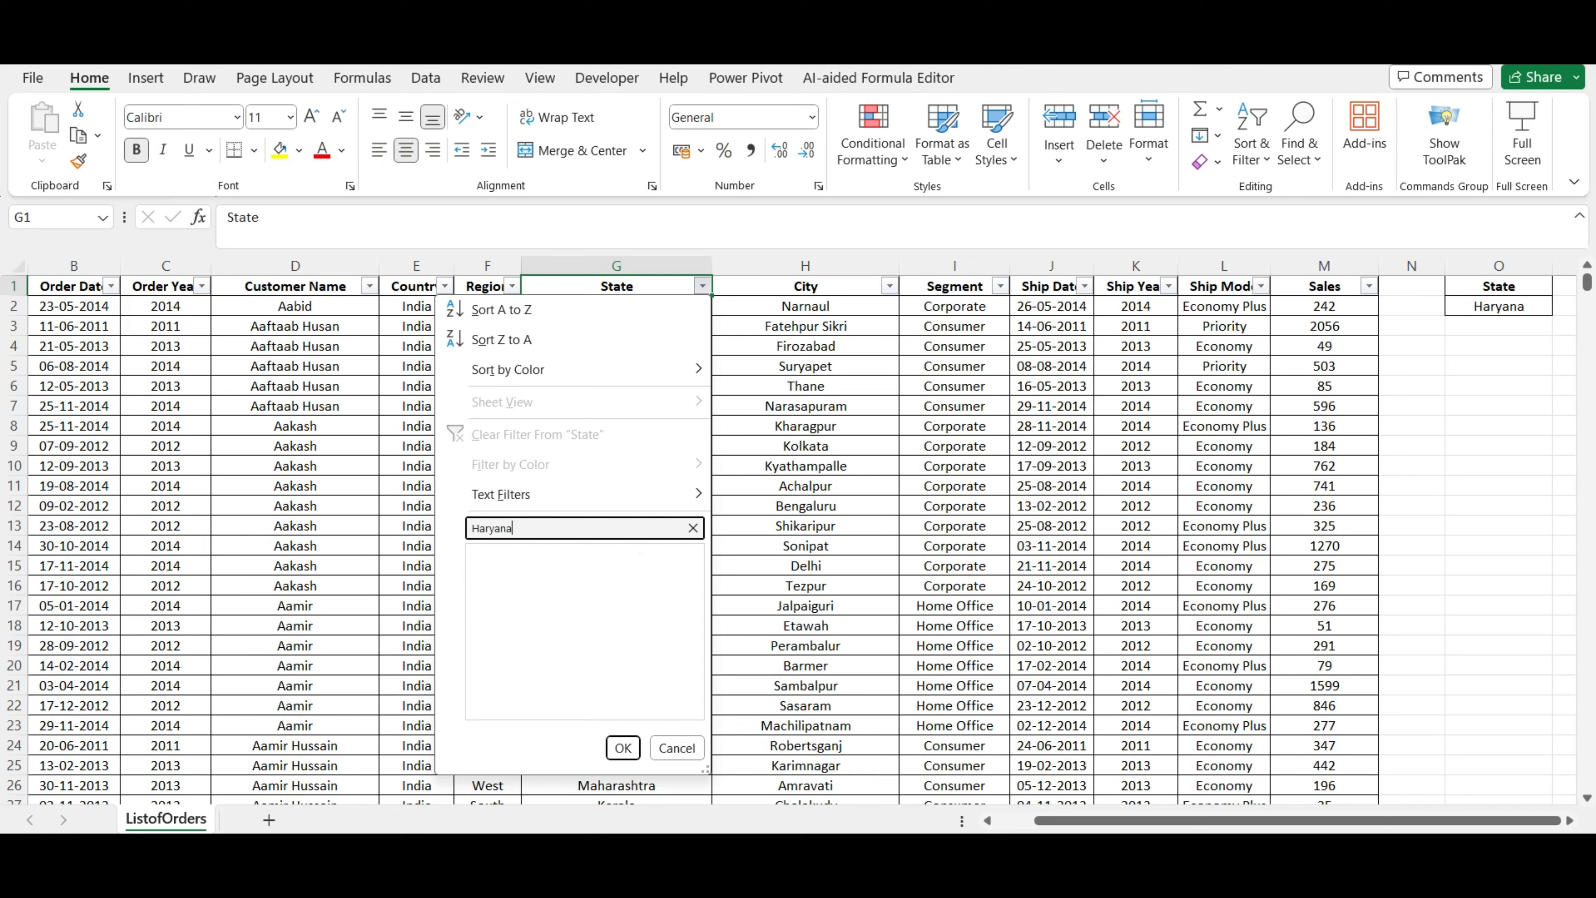
click(622, 748)
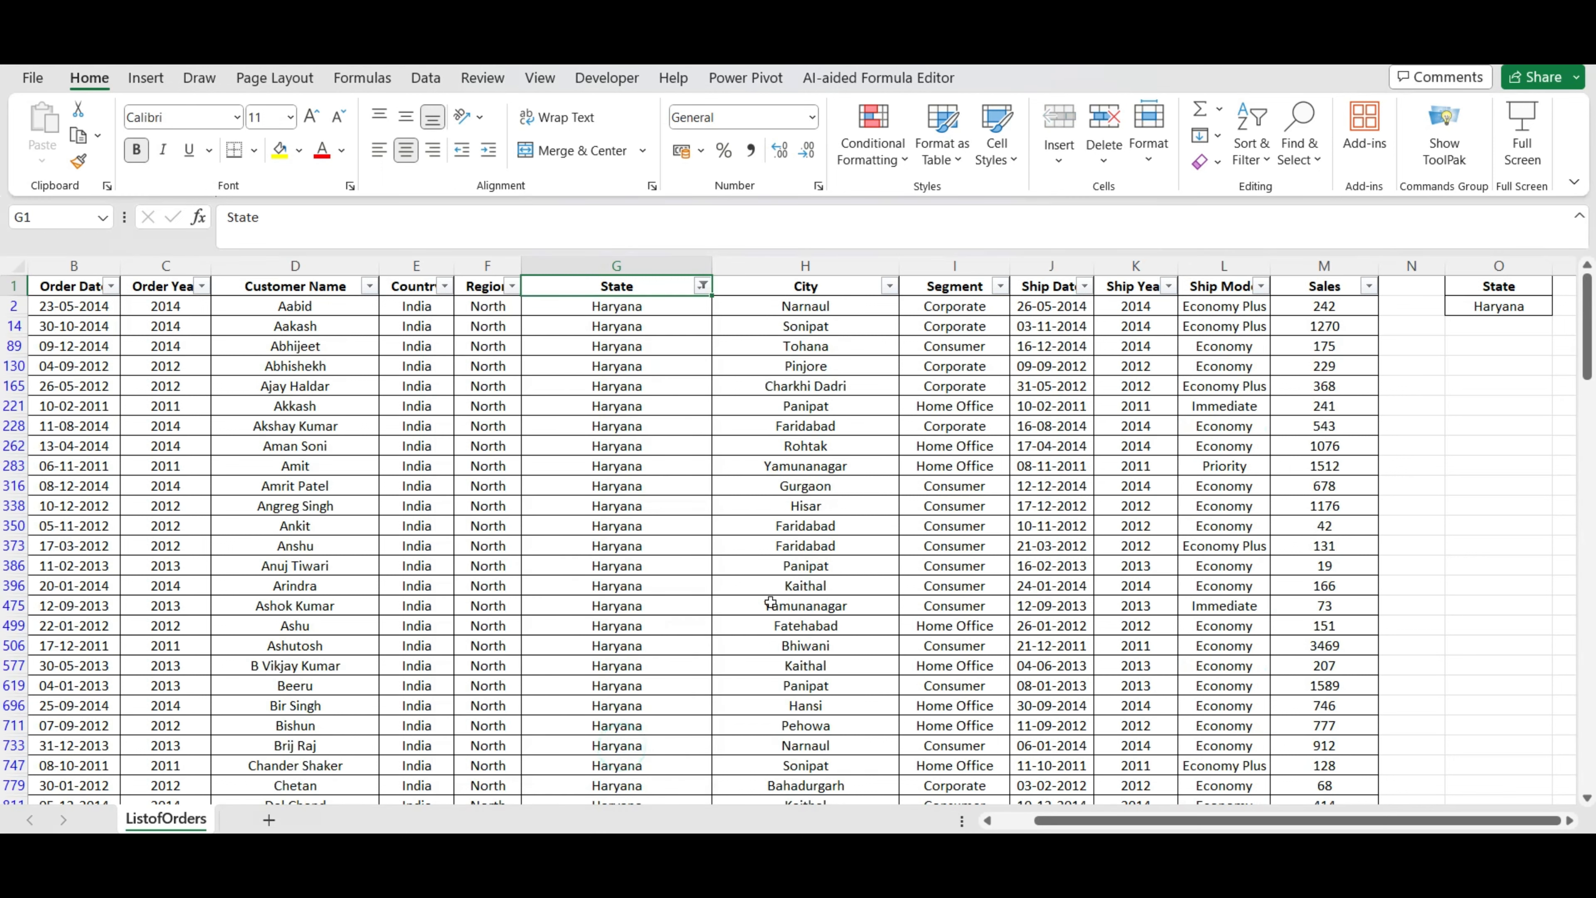
Enter the header City in cell P1 beside the copied State header
click(1568, 285)
text(City)
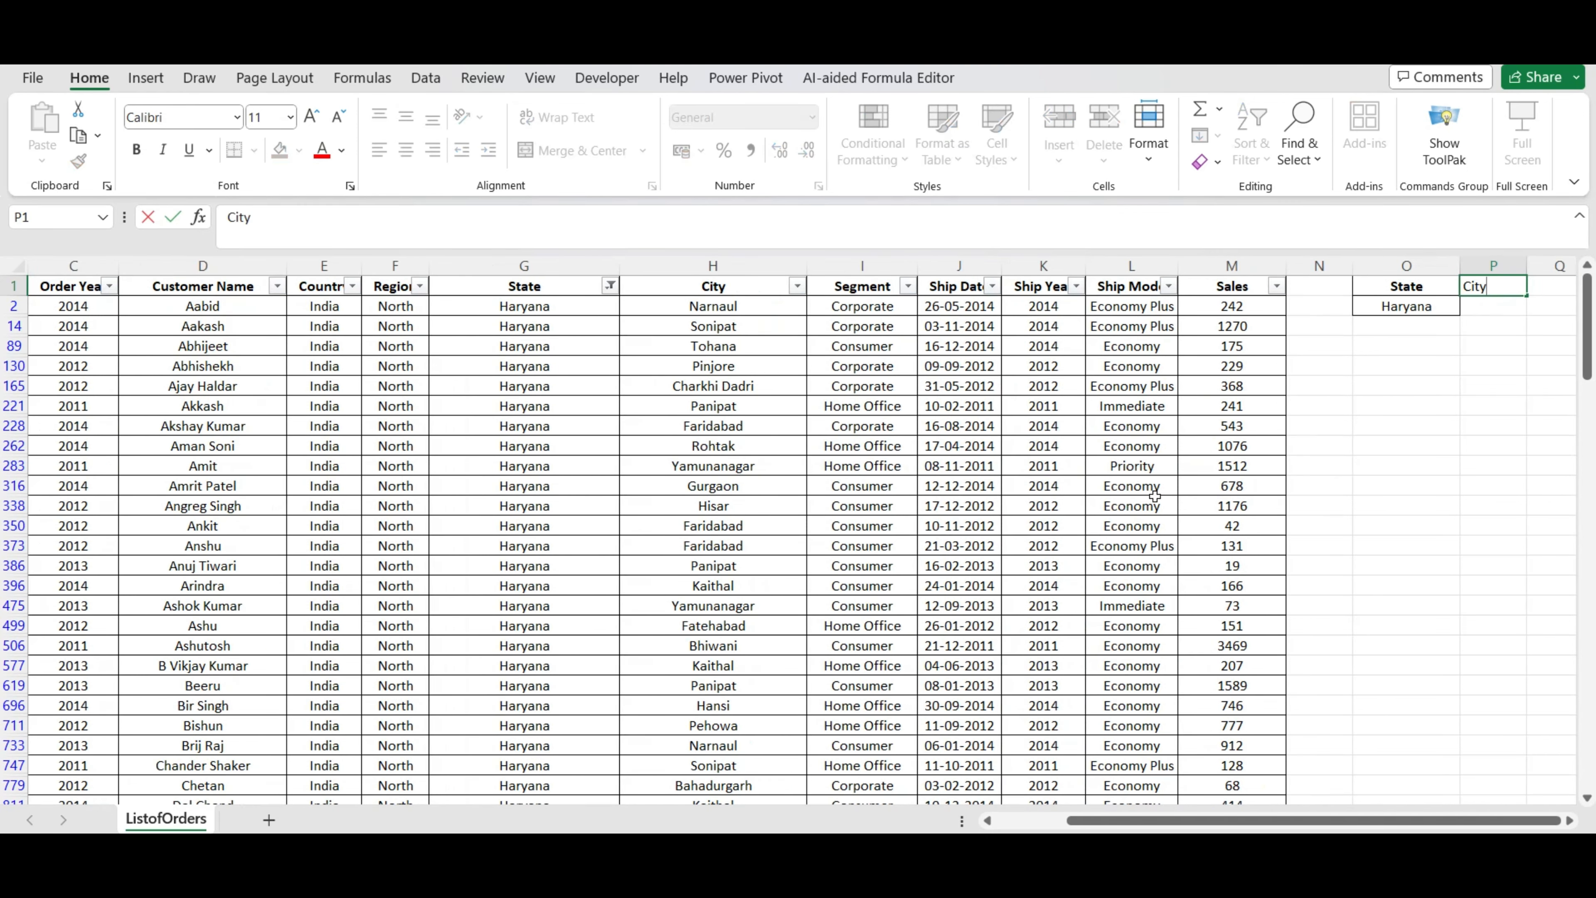
key(Left)
key(Left)
key(Left)
key(Left)
key(Left)
key(Left)
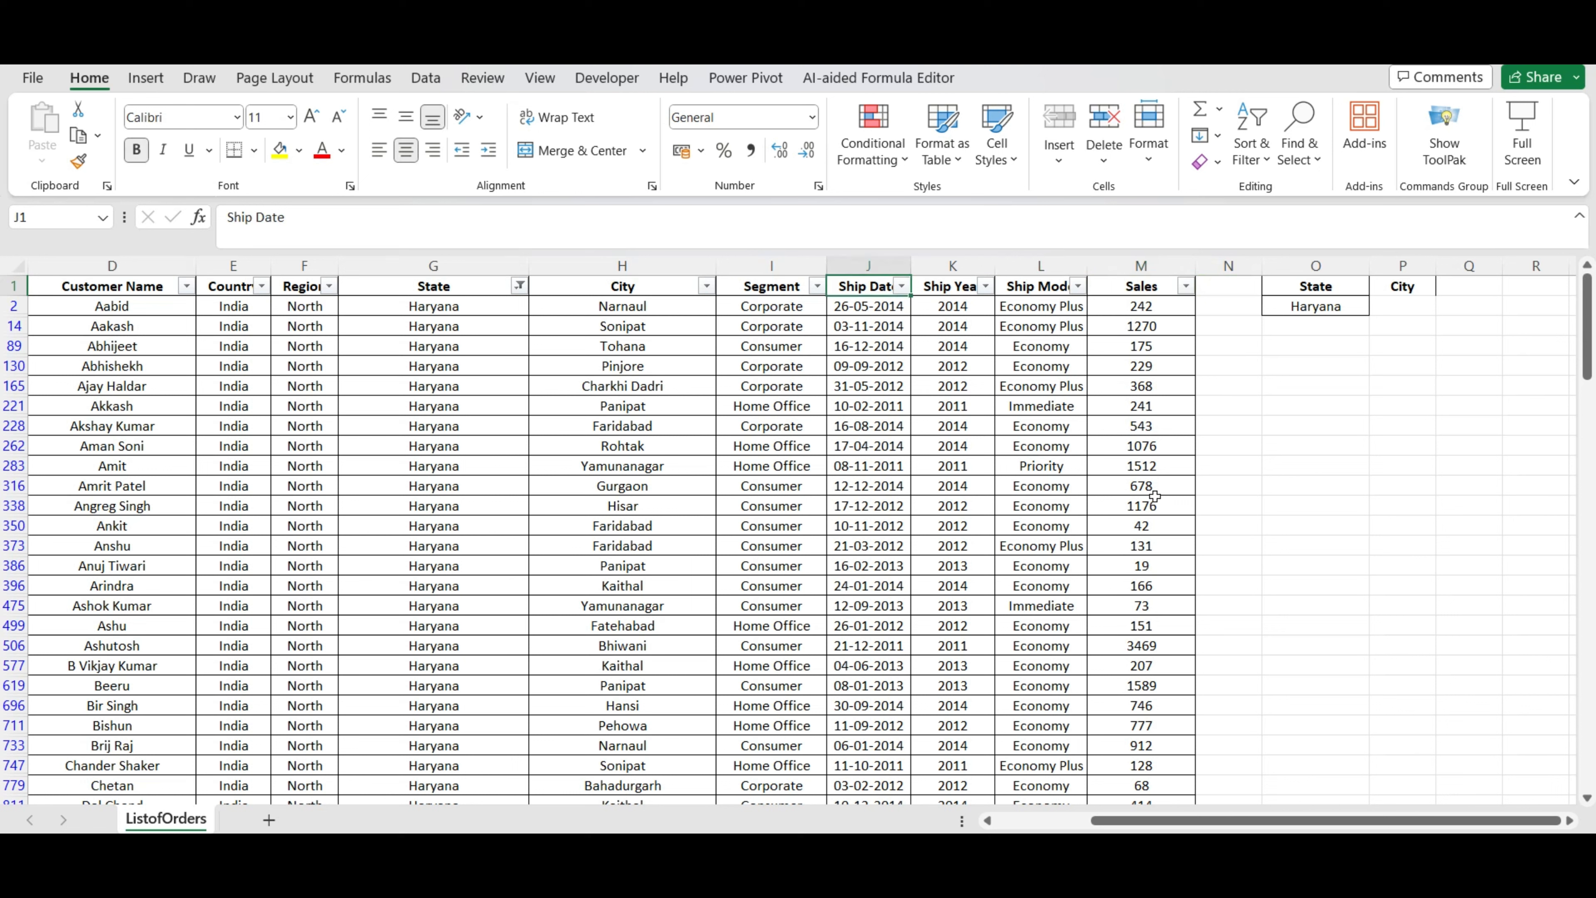
Copy the filtered cities from Narnaul to Gurgaon to cell P2 under the new City header, and widen column P
drag(654, 307, 659, 485)
key(ctrl+c)
click(1423, 305)
key(ctrl+v)
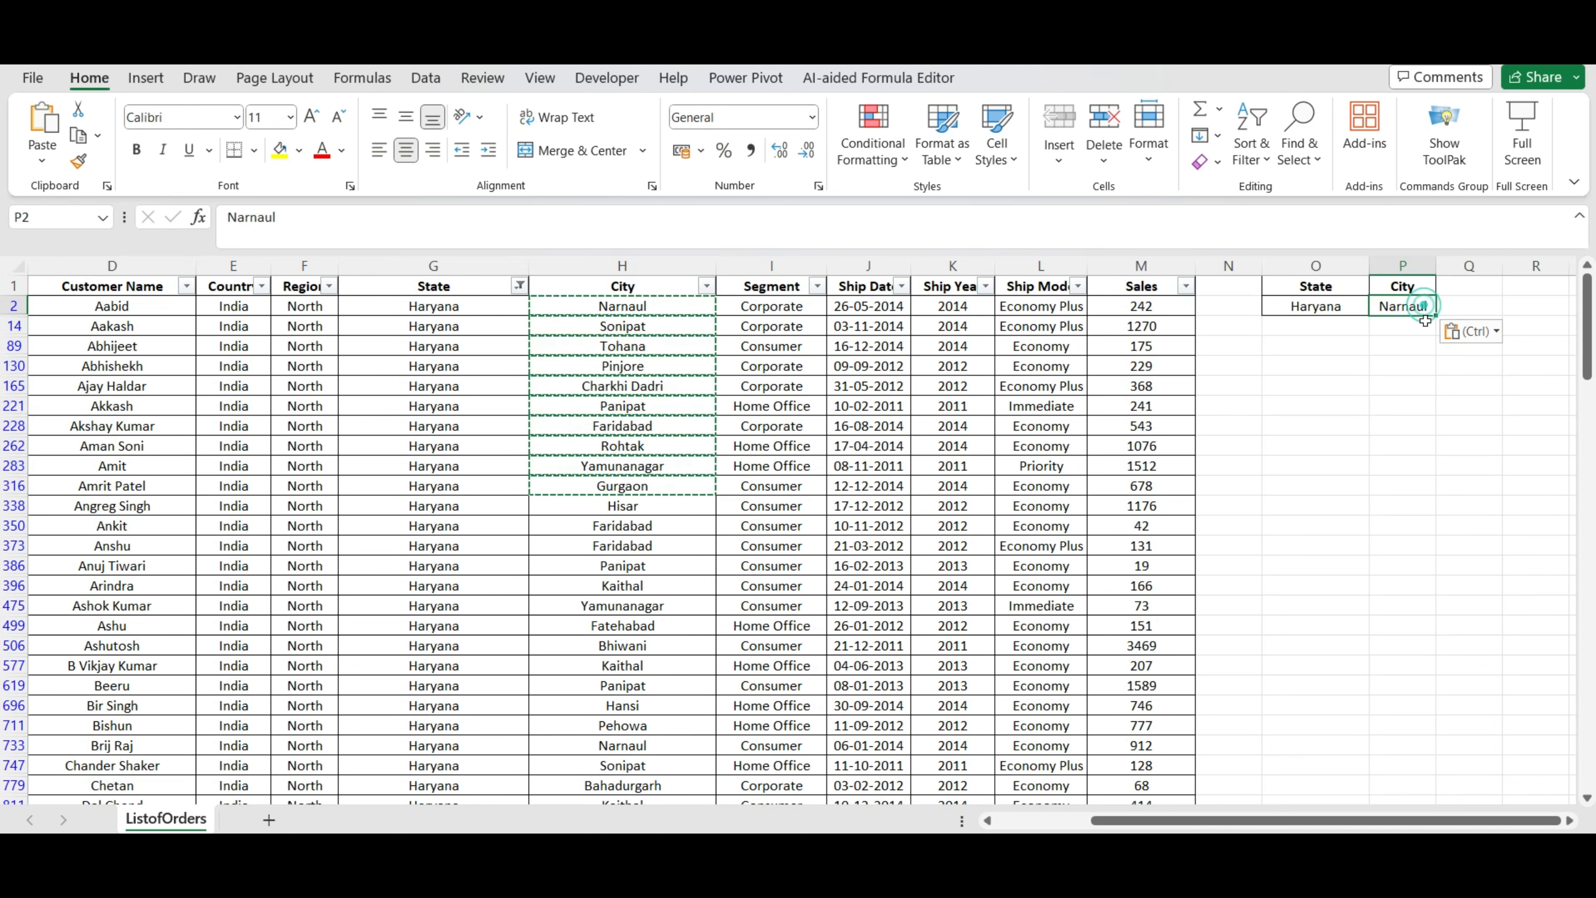
double_click(1436, 266)
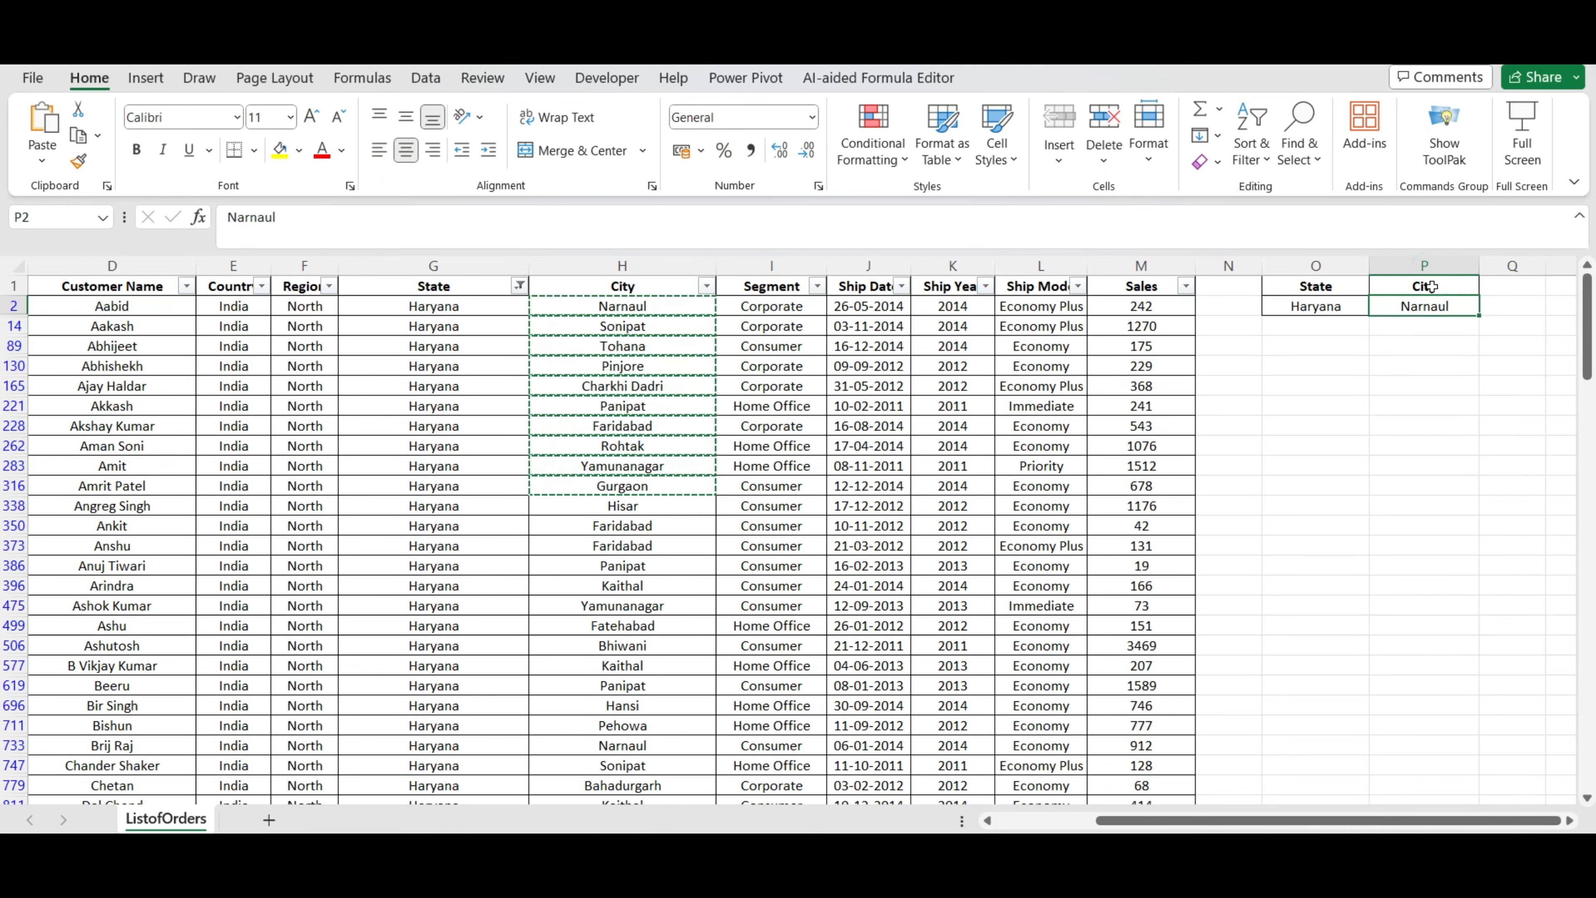
double_click(1428, 305)
click(1415, 384)
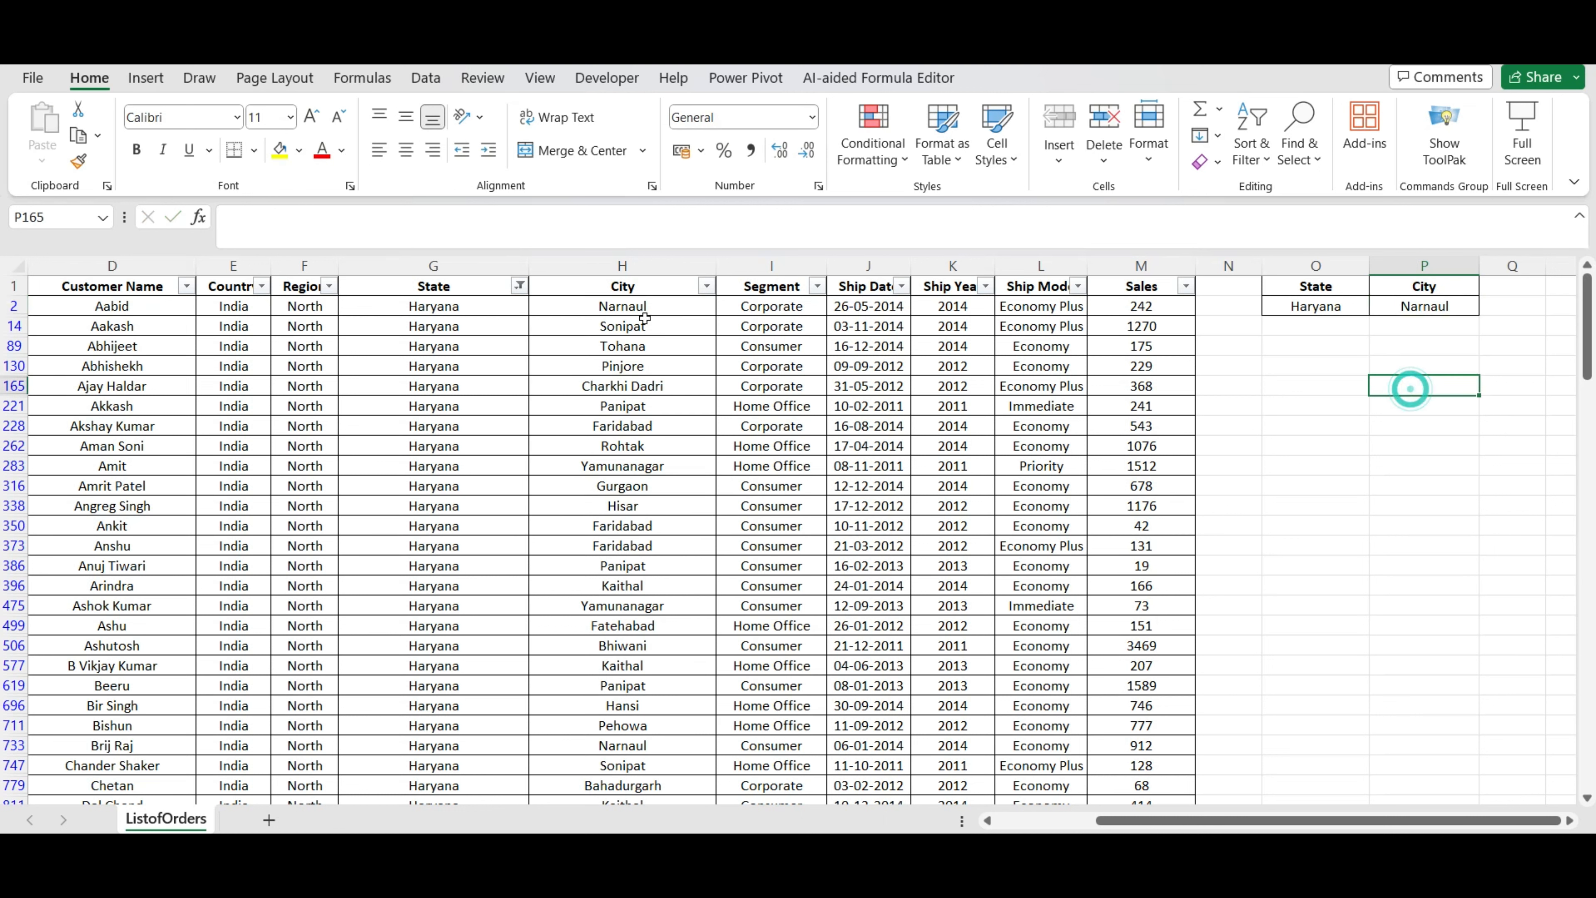
Try again to copy the filtered cities from Narnaul to Yamunanagar into cell P2
drag(660, 304, 666, 466)
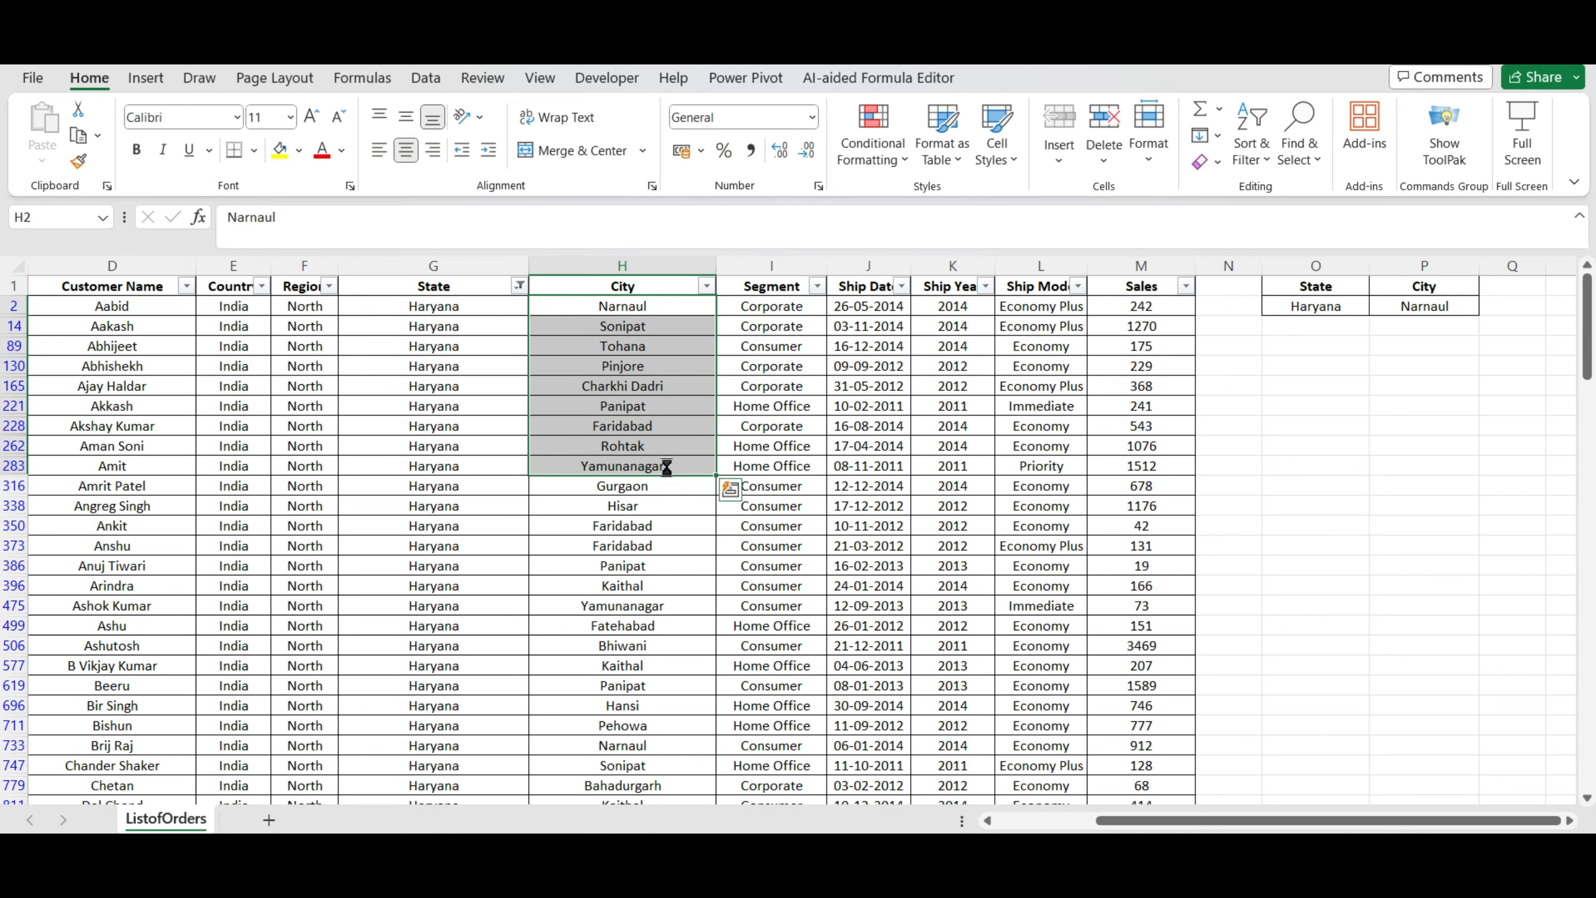
key(ctrl+c)
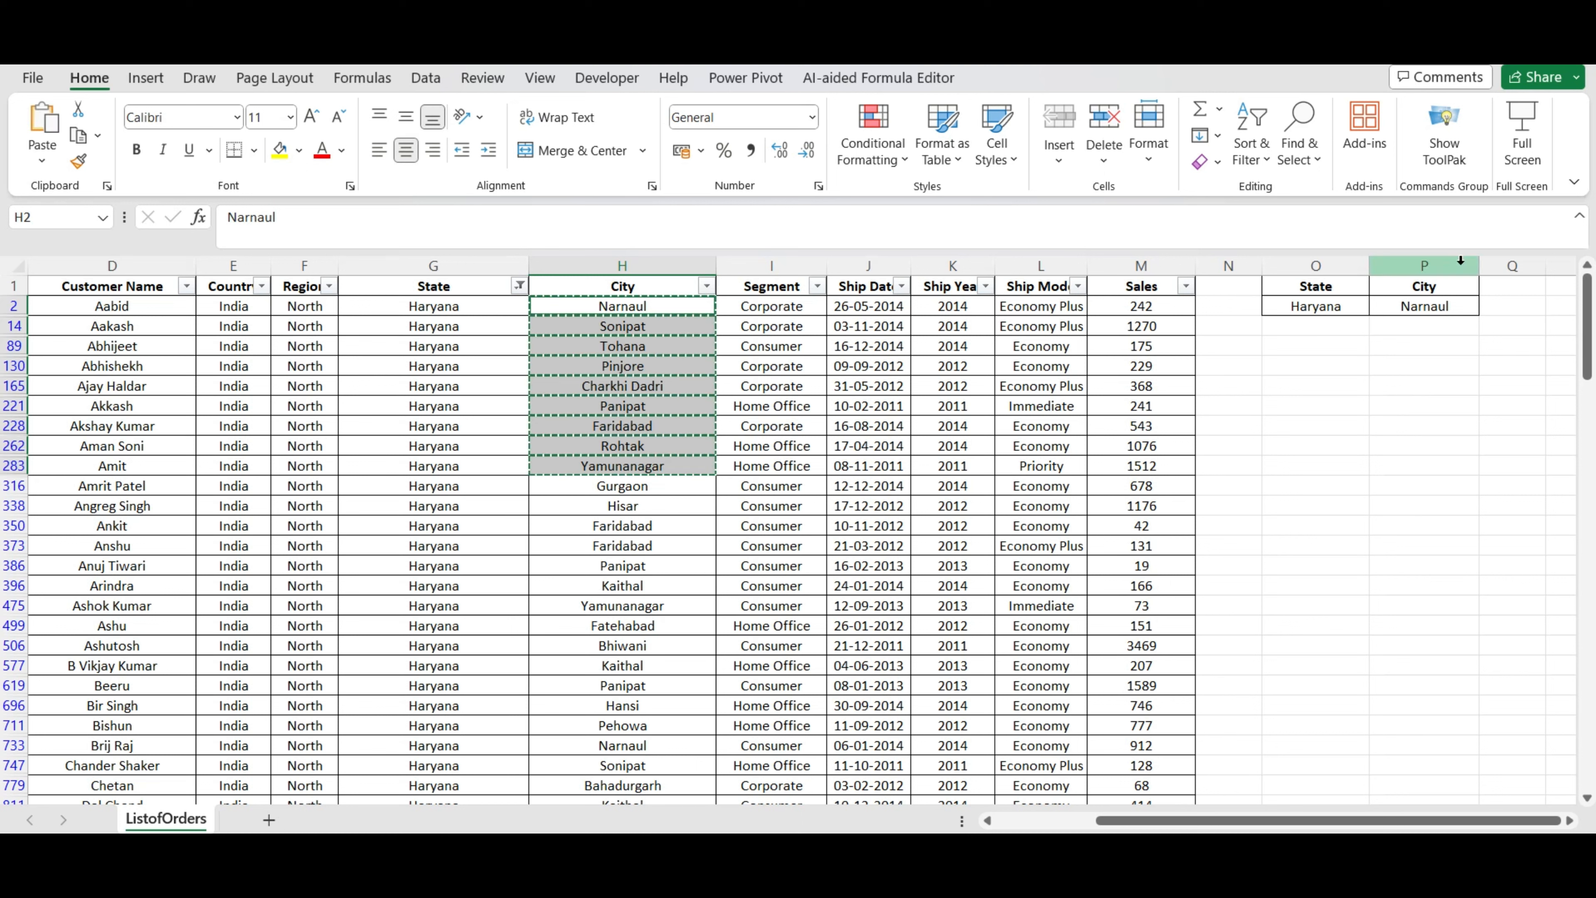
click(1439, 306)
key(ctrl+v)
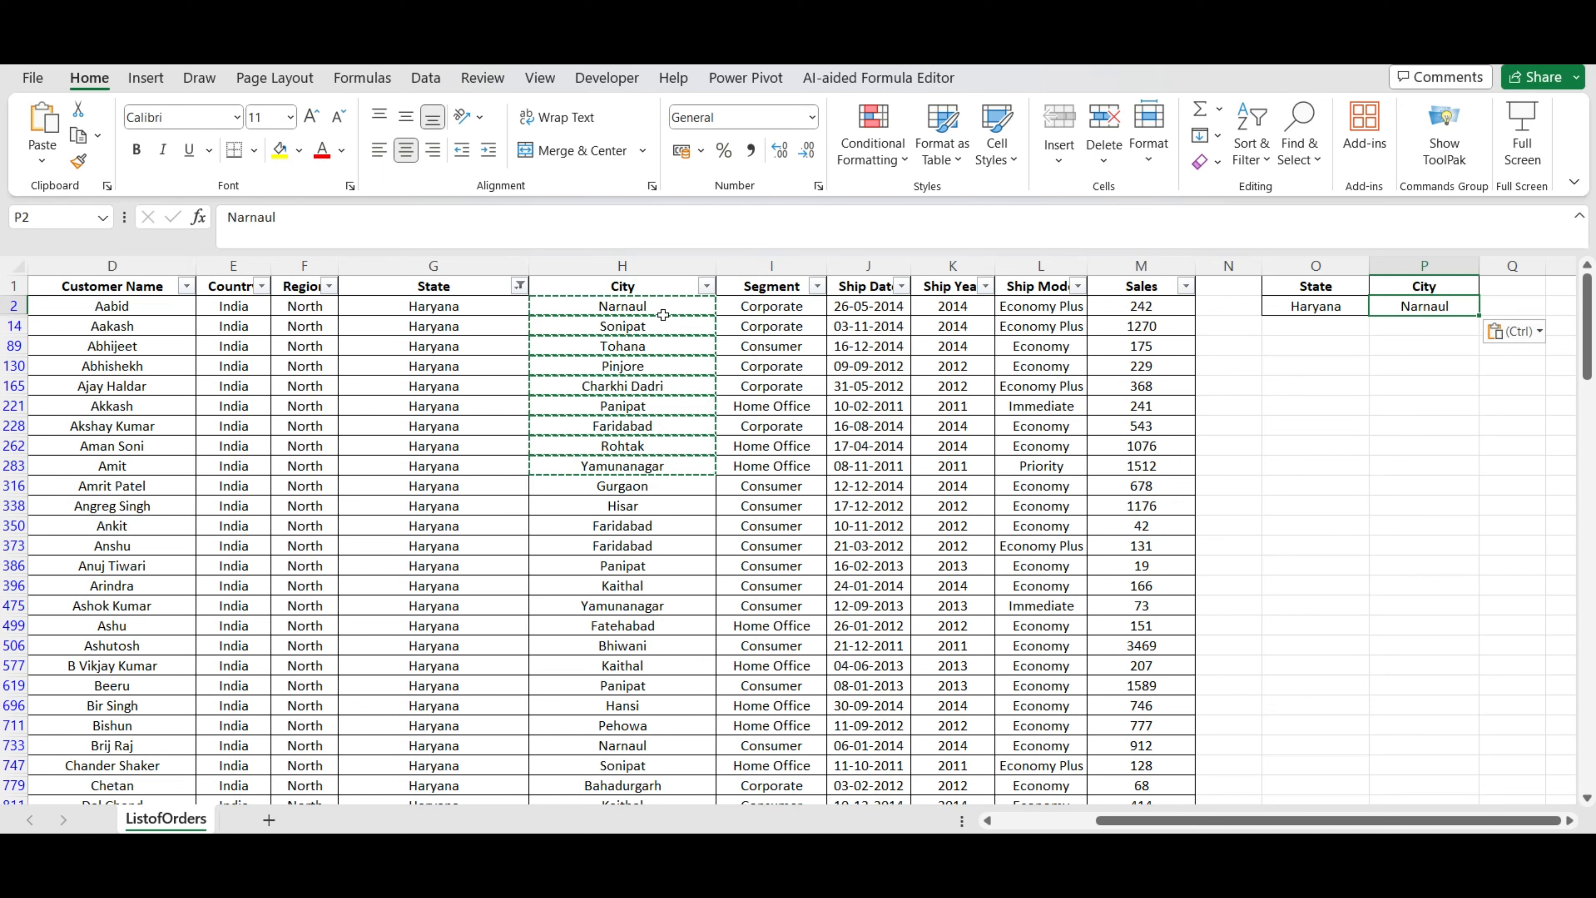
key(ctrl+c)
drag(653, 306, 657, 467)
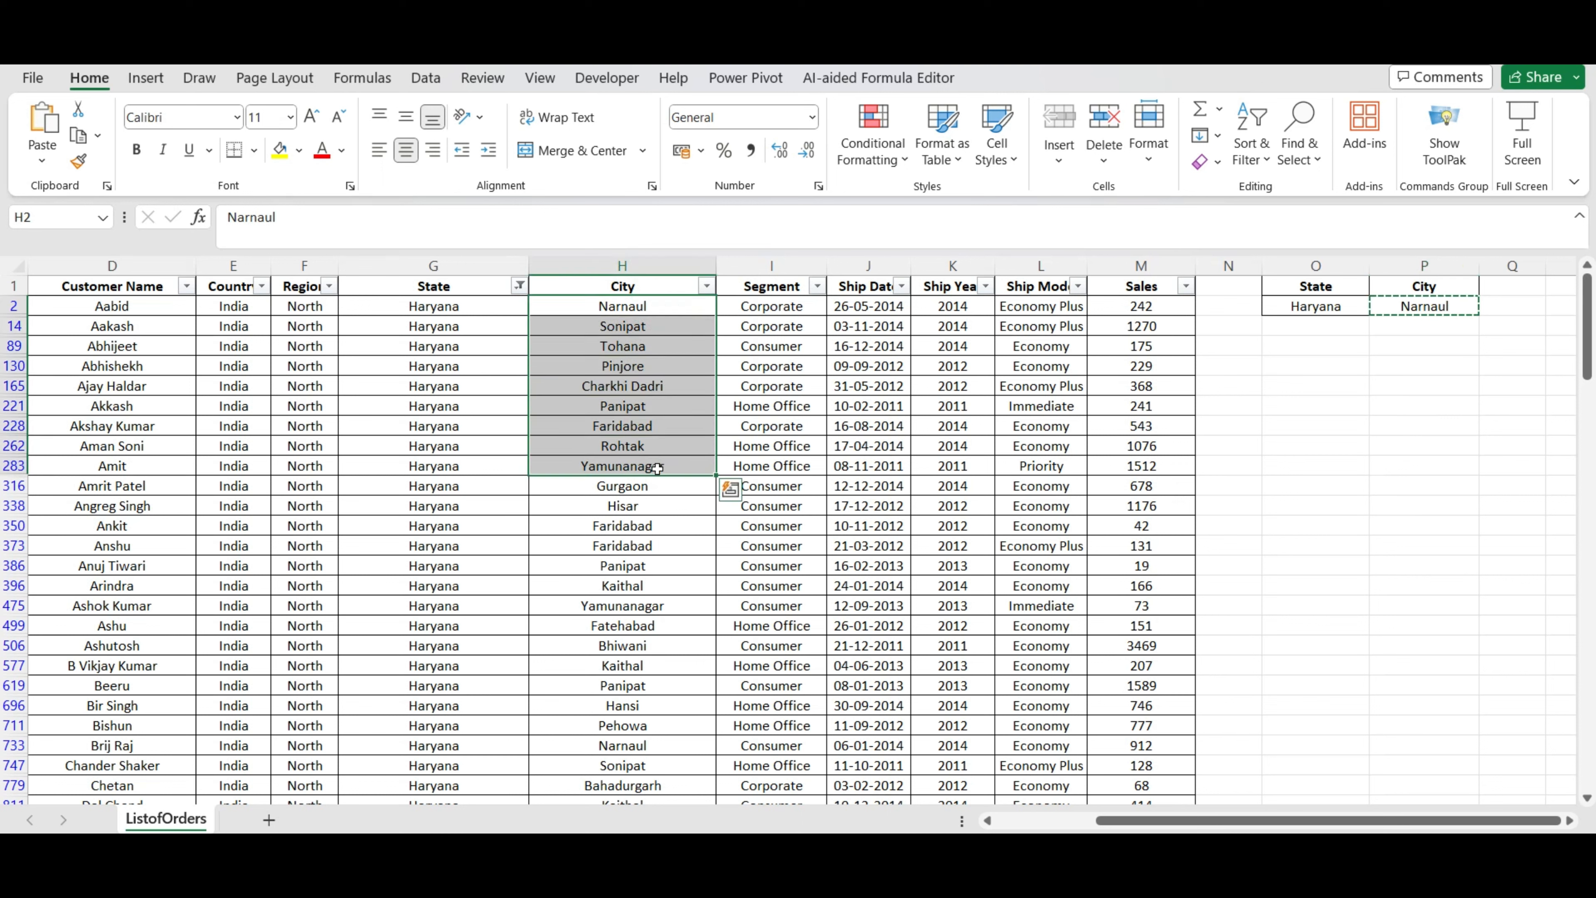
key(ctrl+c)
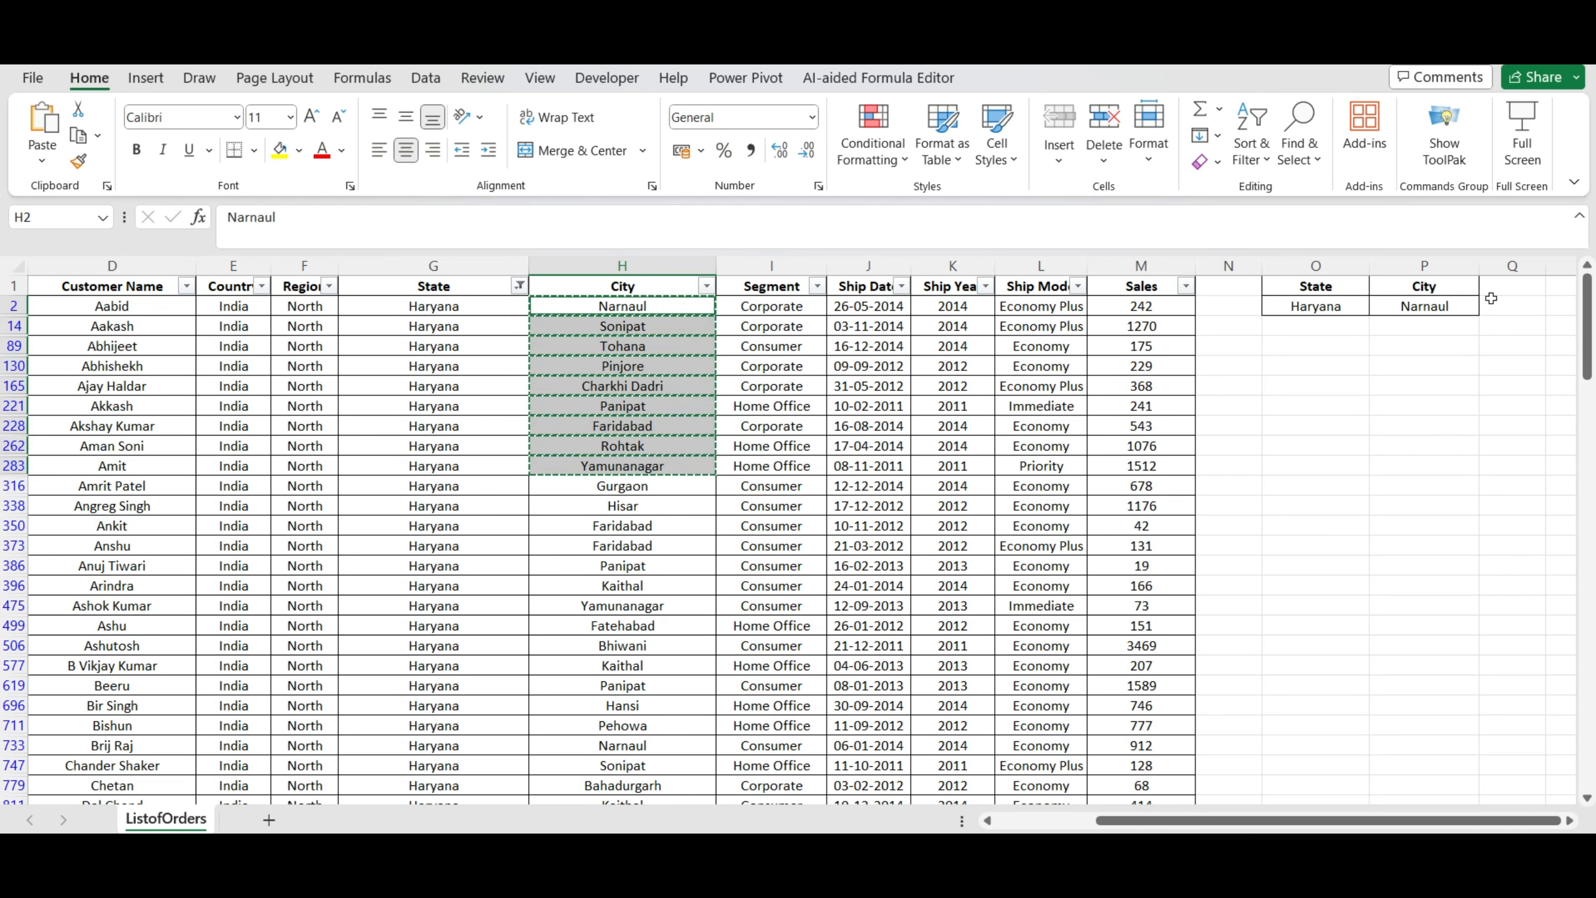
click(1421, 307)
key(ctrl+v)
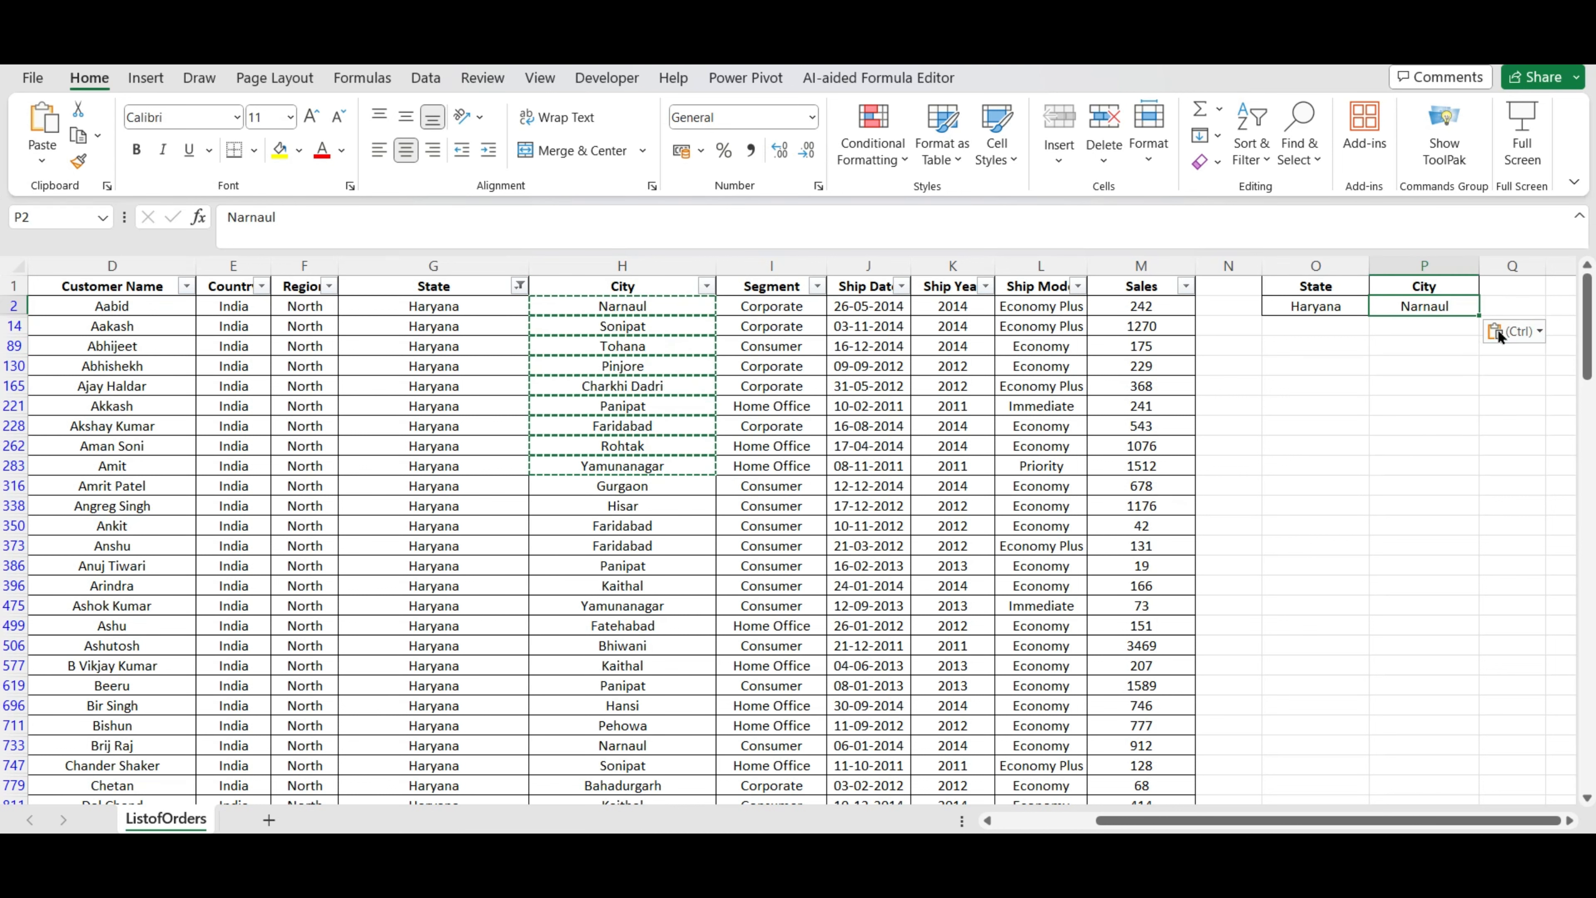
Copy only the city Sonipat into cell P14, below Narnaul in the new City list
click(670, 327)
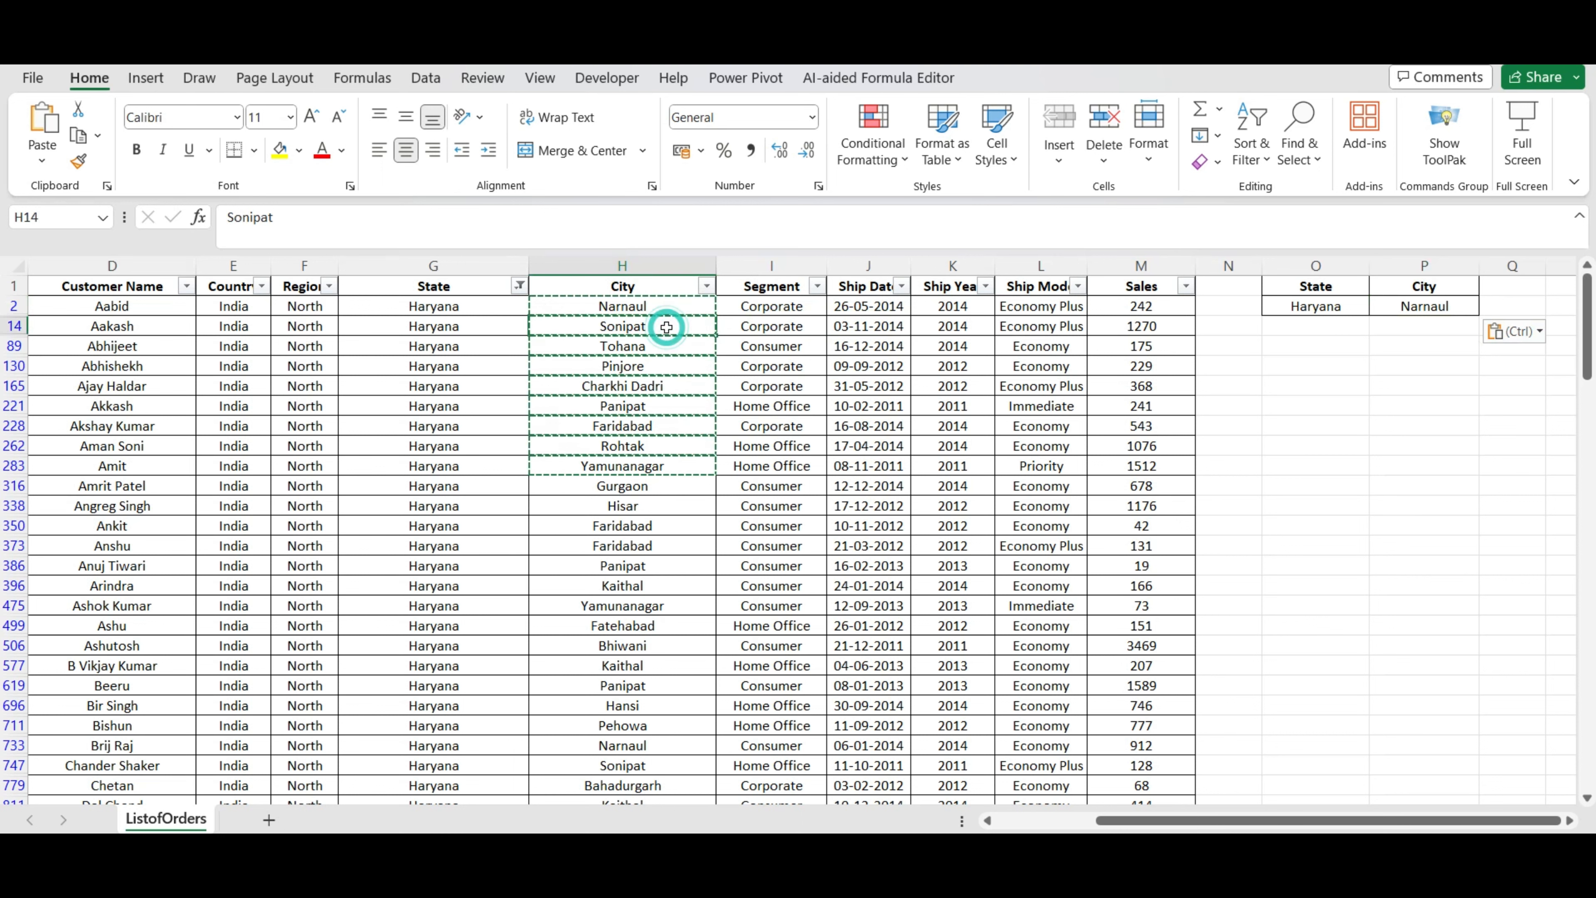
key(ctrl+c)
click(1421, 326)
key(ctrl+v)
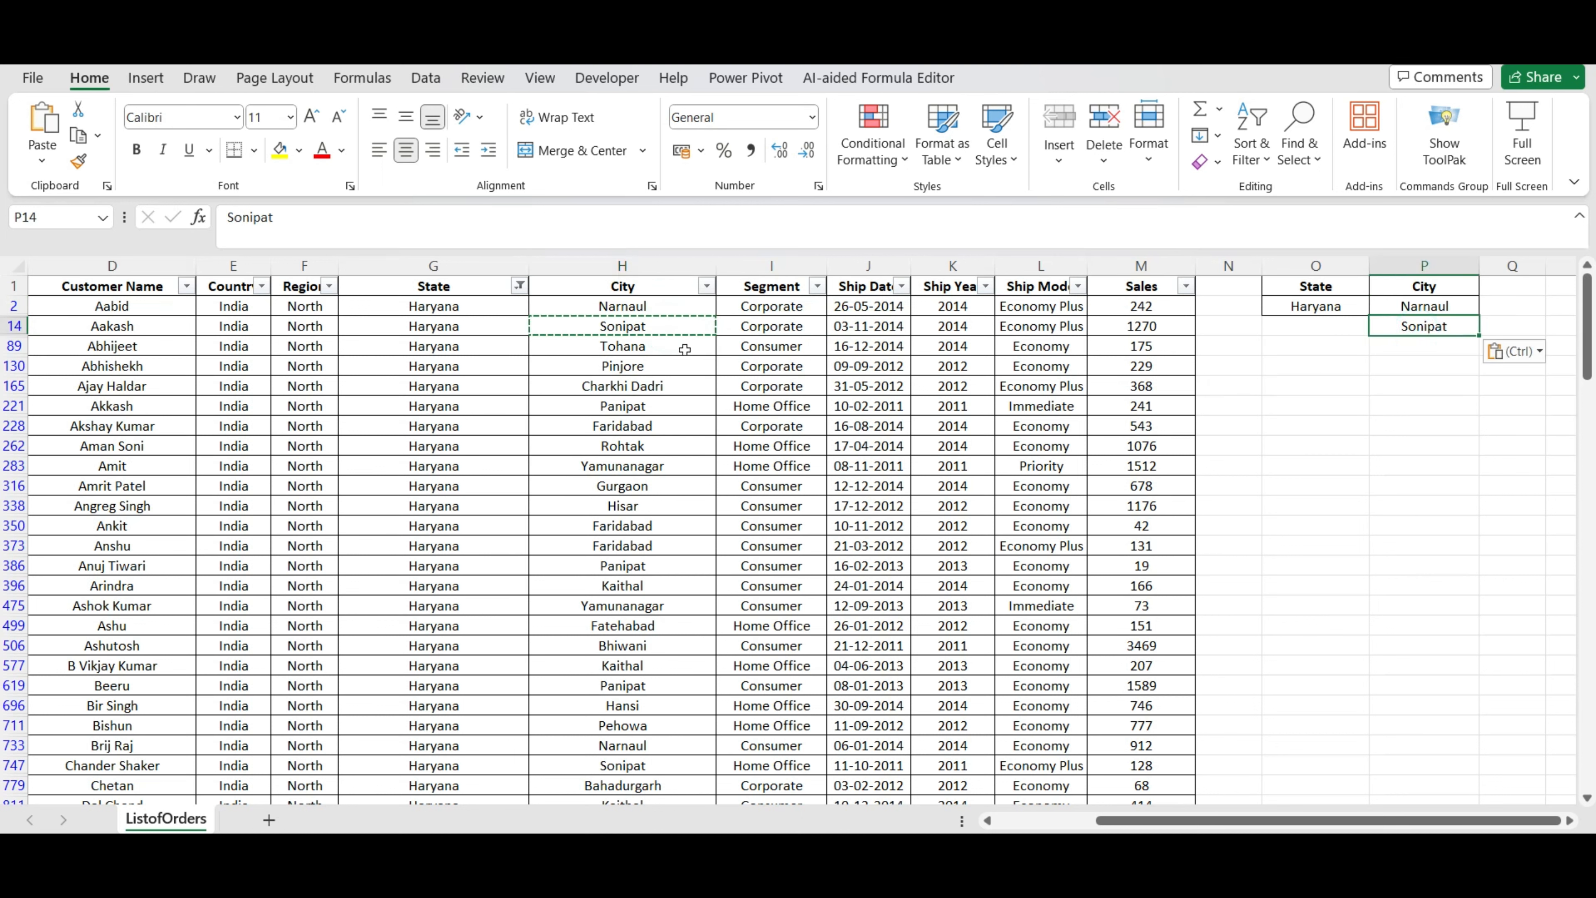
Copy the city Tohana into cell P89 and Charkhi Dadri into cell P130, below Sonipat in the new City list
click(651, 349)
key(ctrl+c)
click(1426, 346)
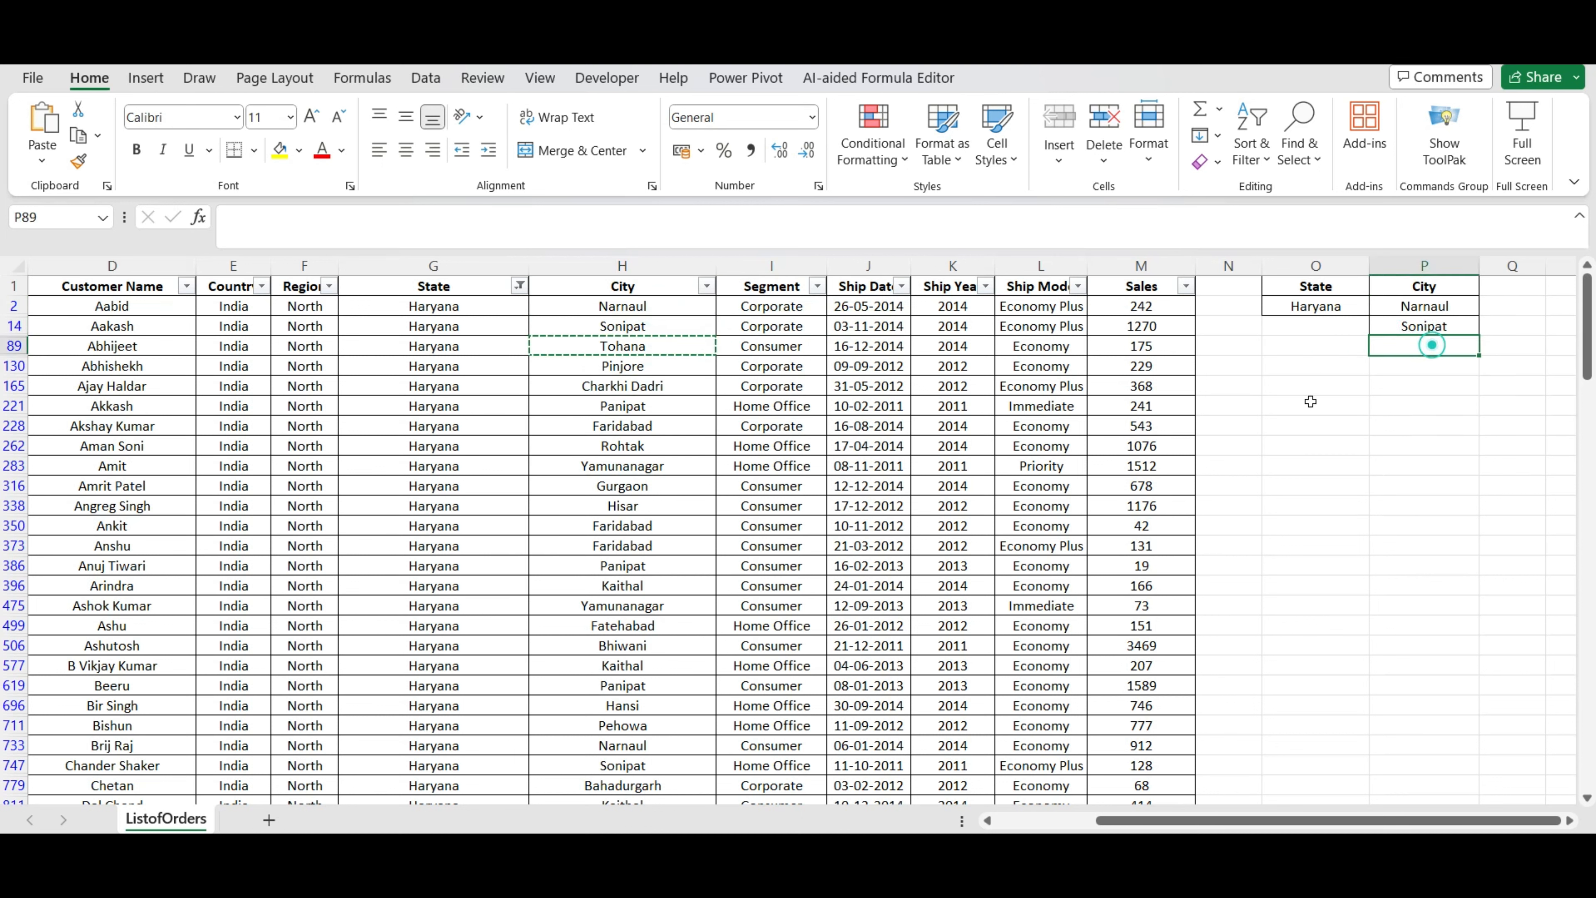
key(ctrl+v)
click(632, 386)
key(ctrl+c)
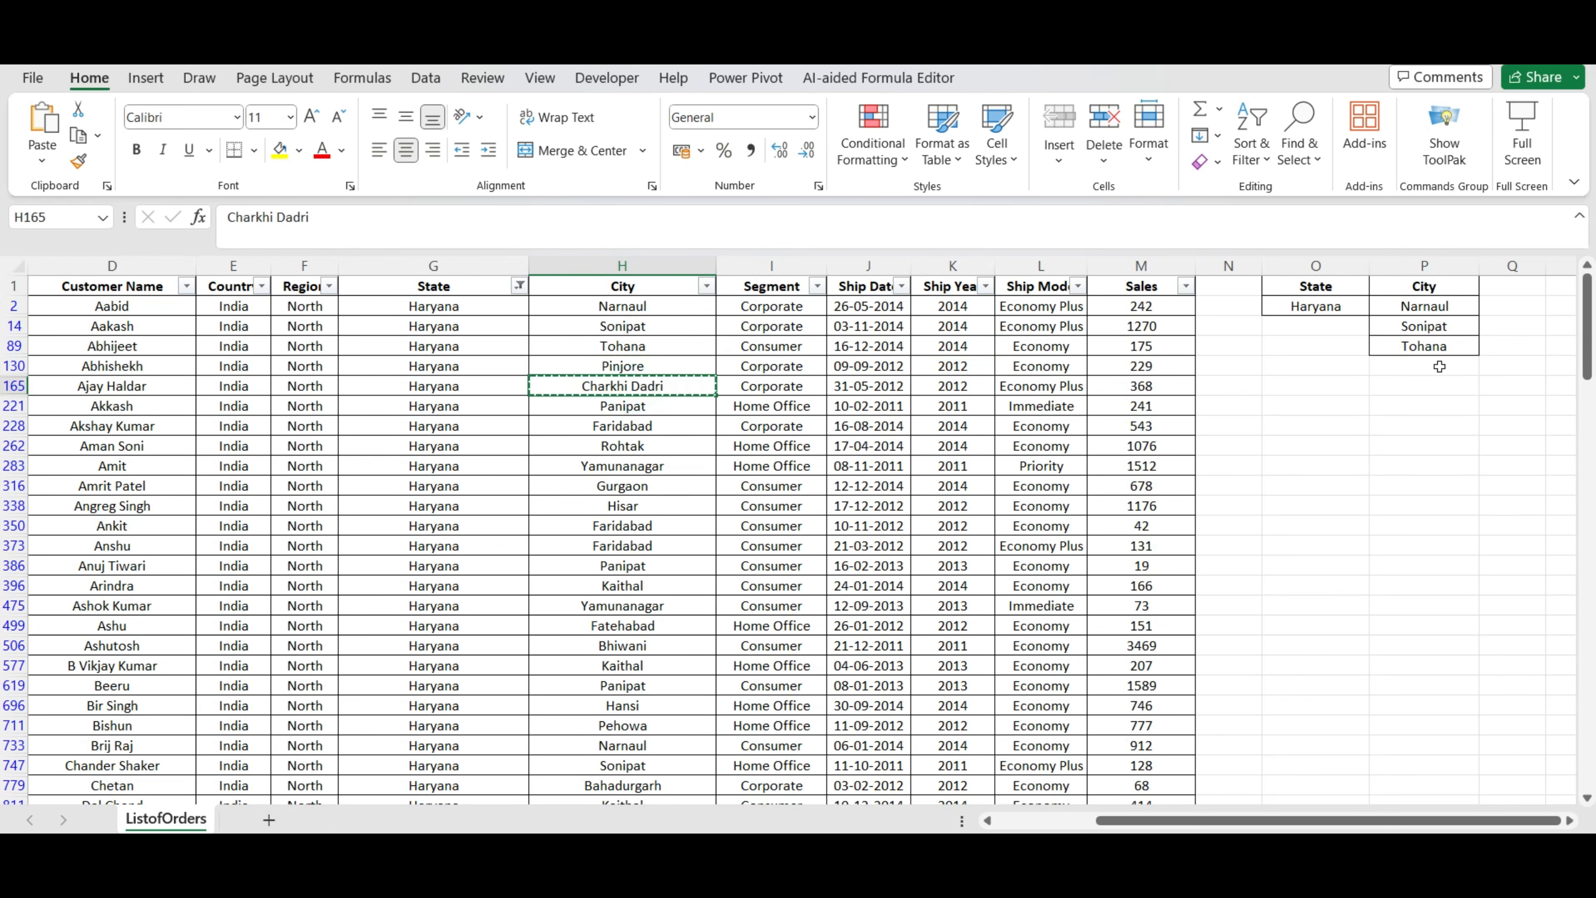
click(1439, 366)
key(ctrl+v)
Copy the city Bahadurgarh from row 779 into cell P165, below Charkhi Dadri in the new City list
scroll(612, 723, down, 4)
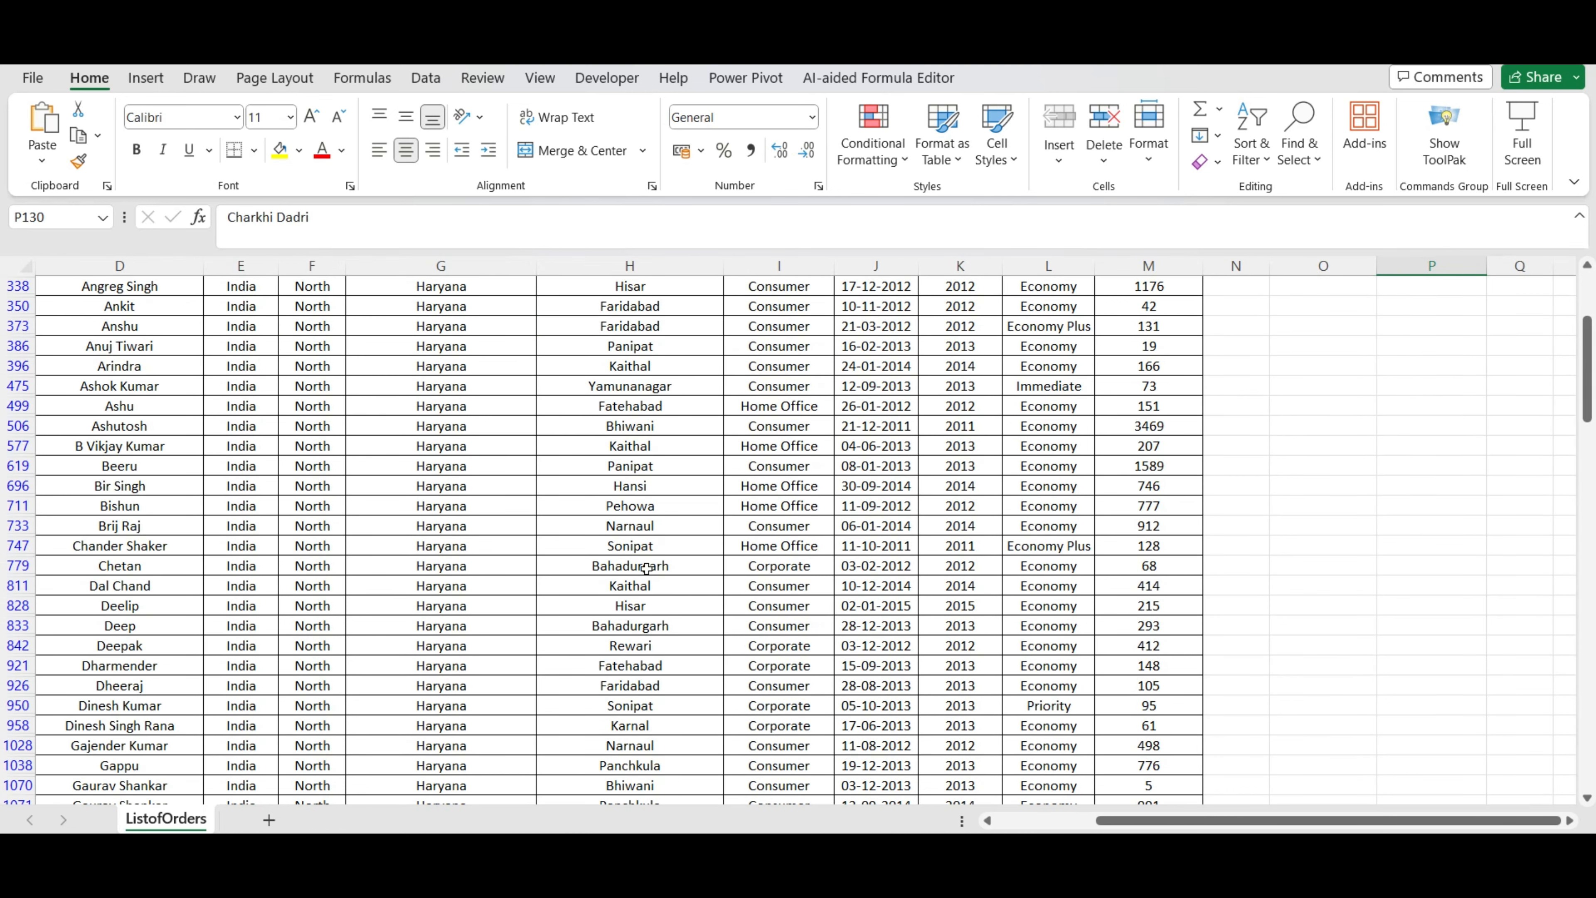
click(646, 569)
key(ctrl+c)
scroll(1378, 448, up, 4)
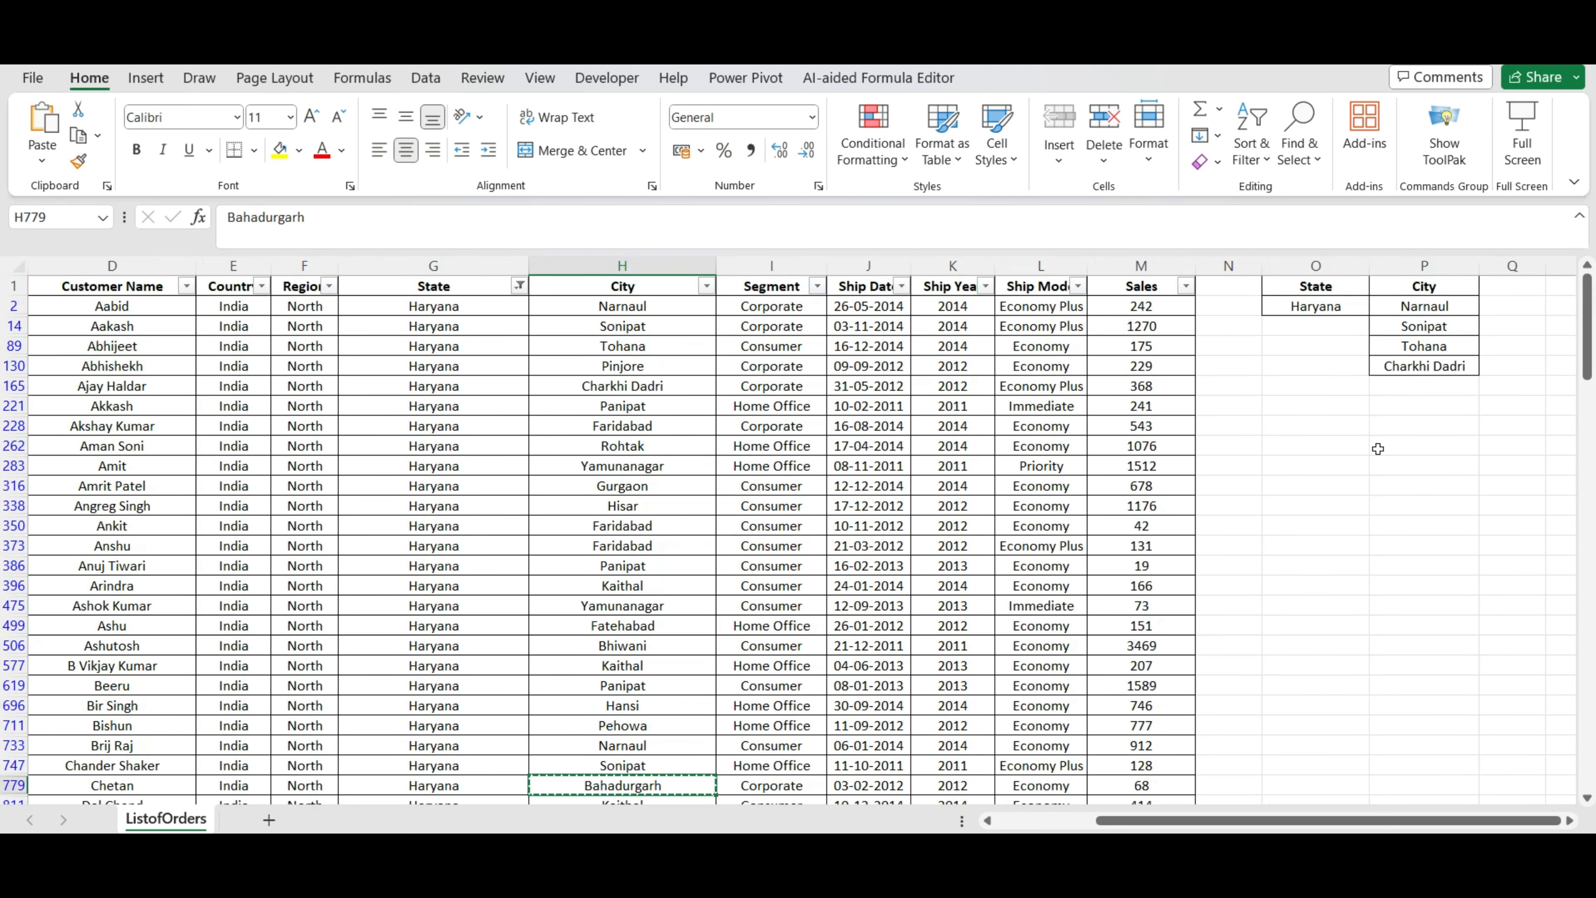
click(1431, 384)
key(ctrl+v)
Widen column P slightly and fill Haryana from O2 down to O165 beside the copied cities
drag(1480, 266, 1492, 266)
click(1333, 308)
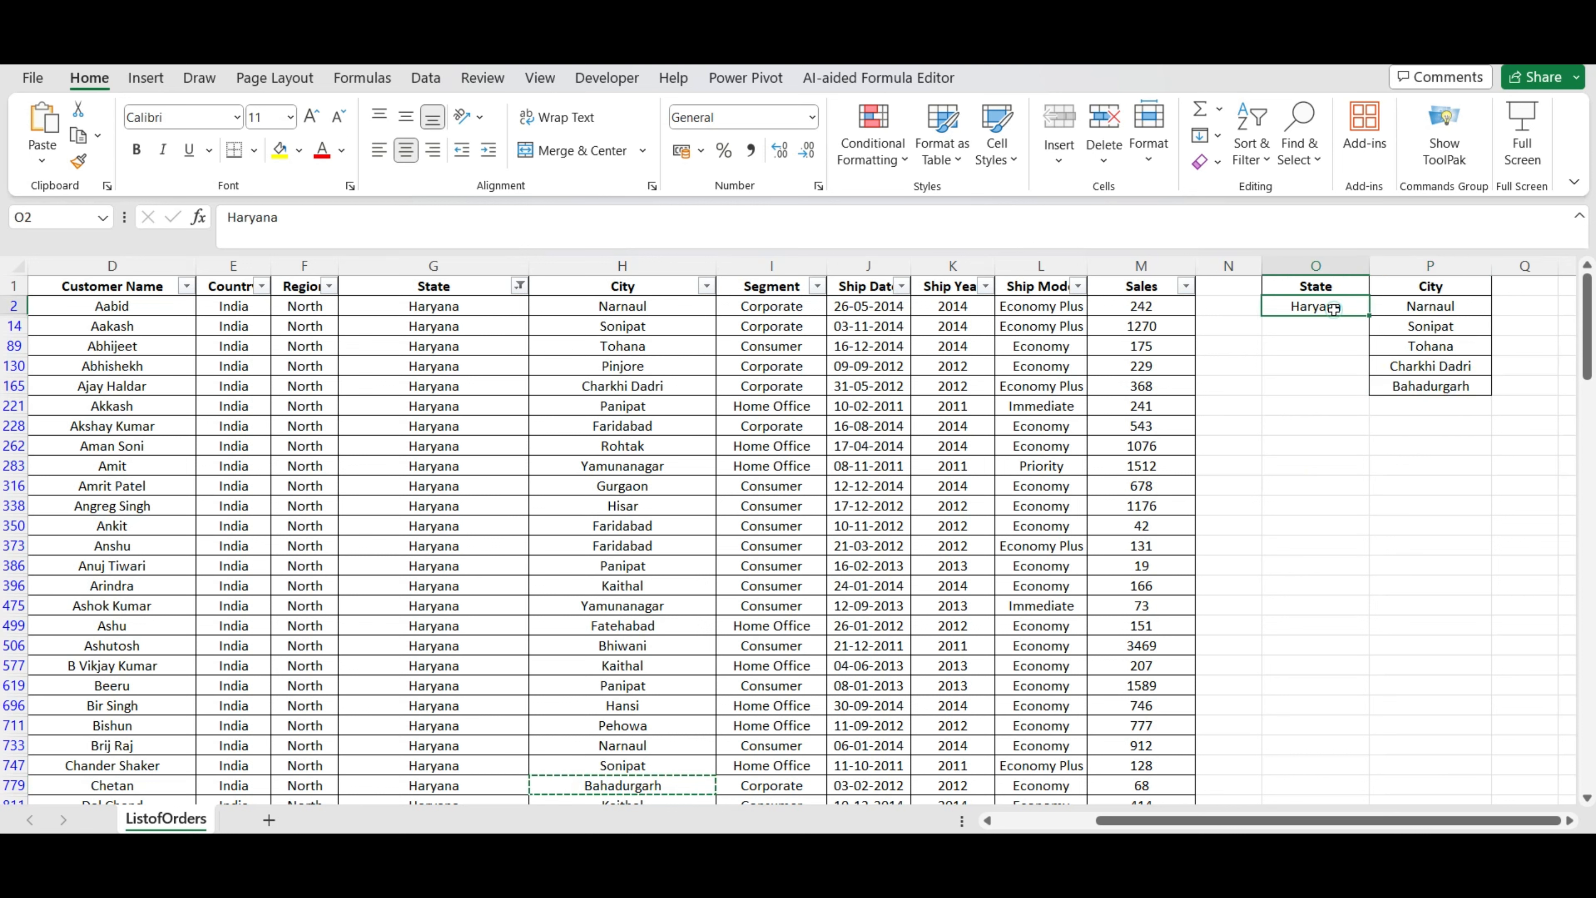
drag(1368, 315, 1370, 402)
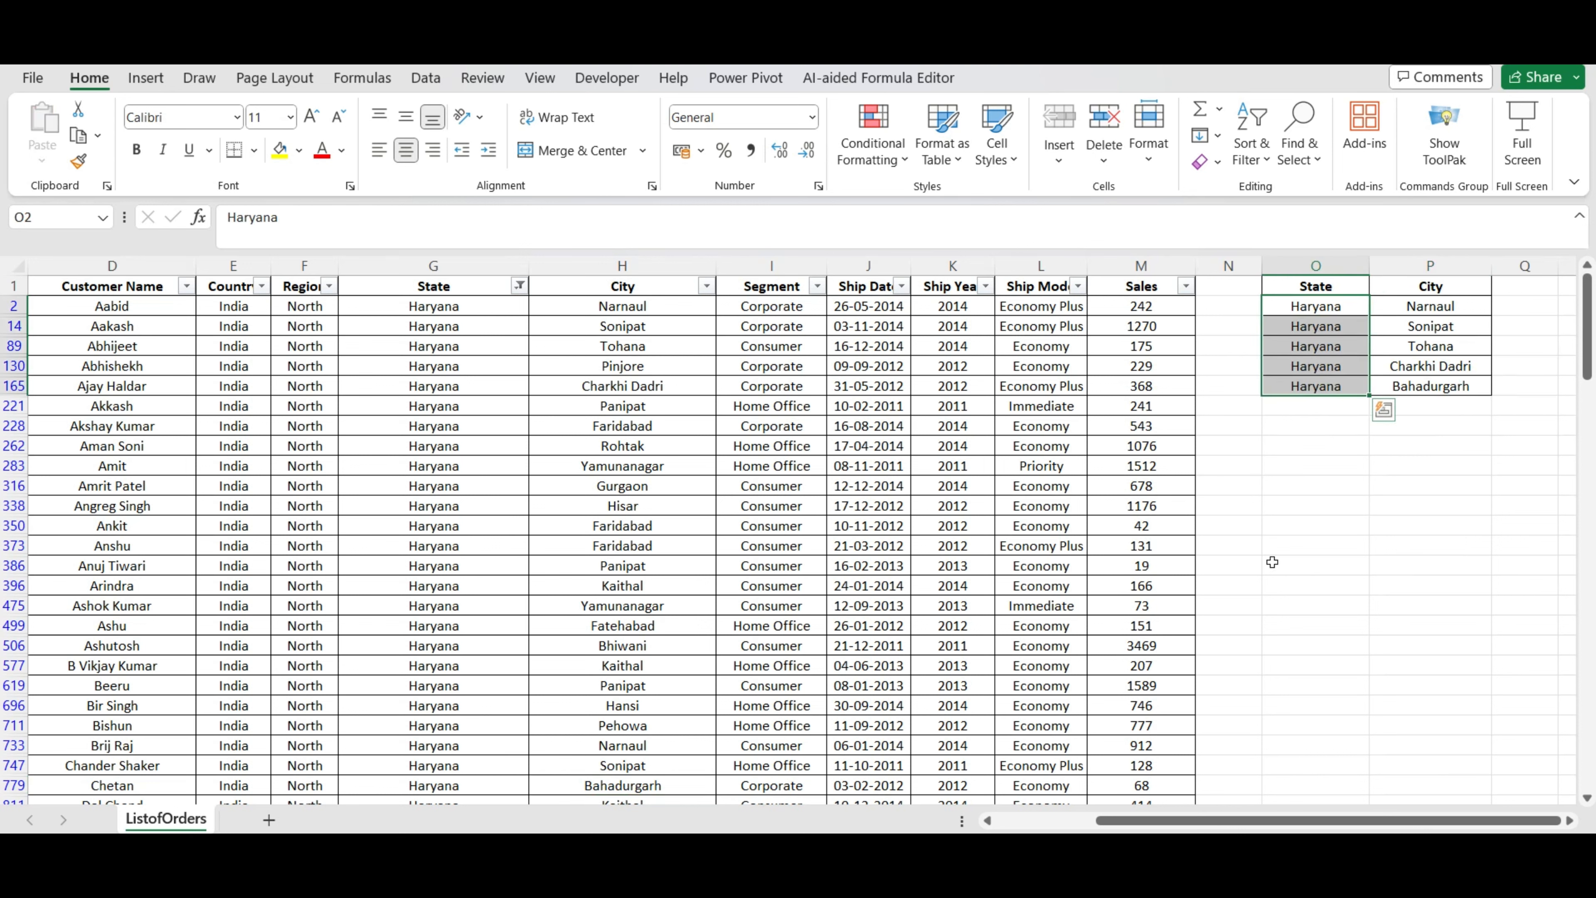
Set the State column filter back to all states so the whole order list is shown
click(519, 286)
click(307, 554)
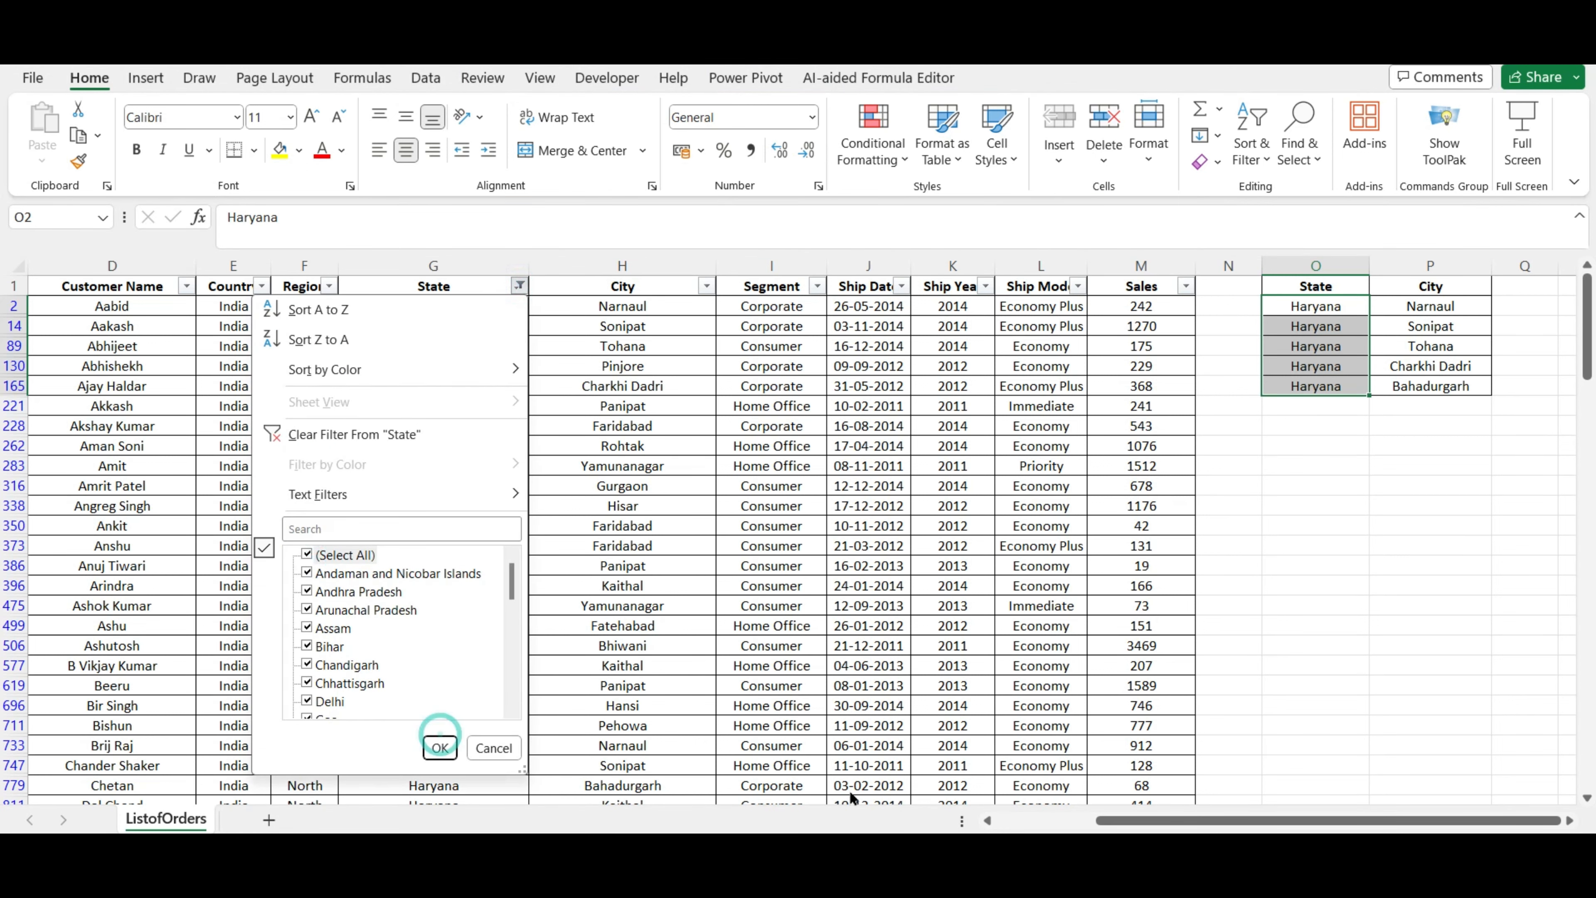
click(442, 748)
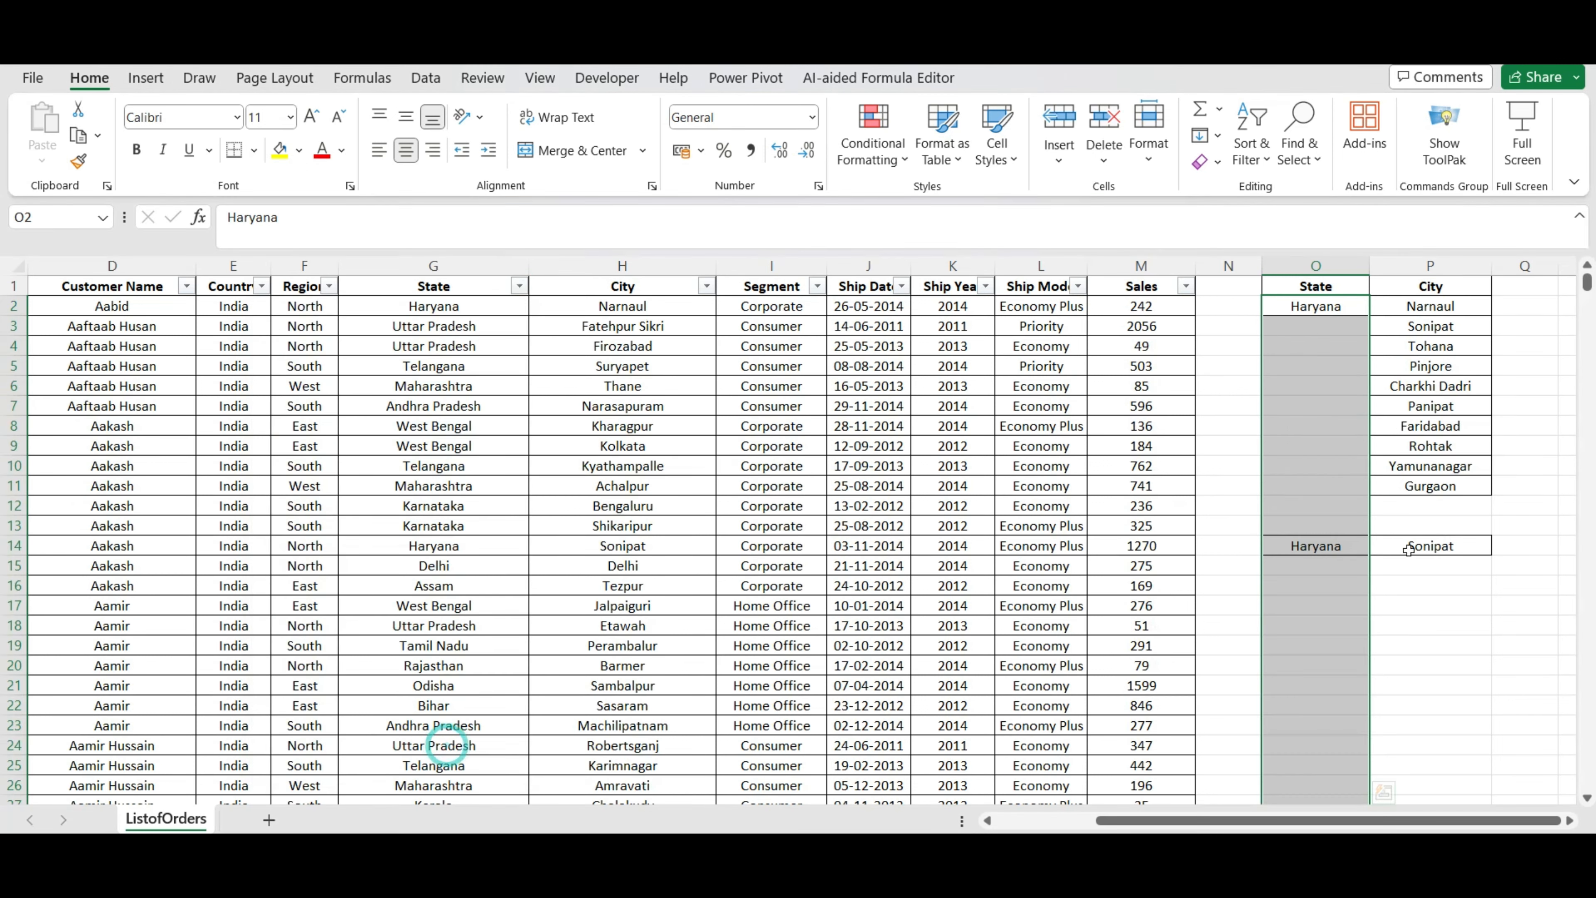
Move the Haryana and Sonipat pair from O14:P14 to O3:P3, and fill Haryana through O2:O11
drag(1302, 551, 1460, 545)
key(ctrl+c)
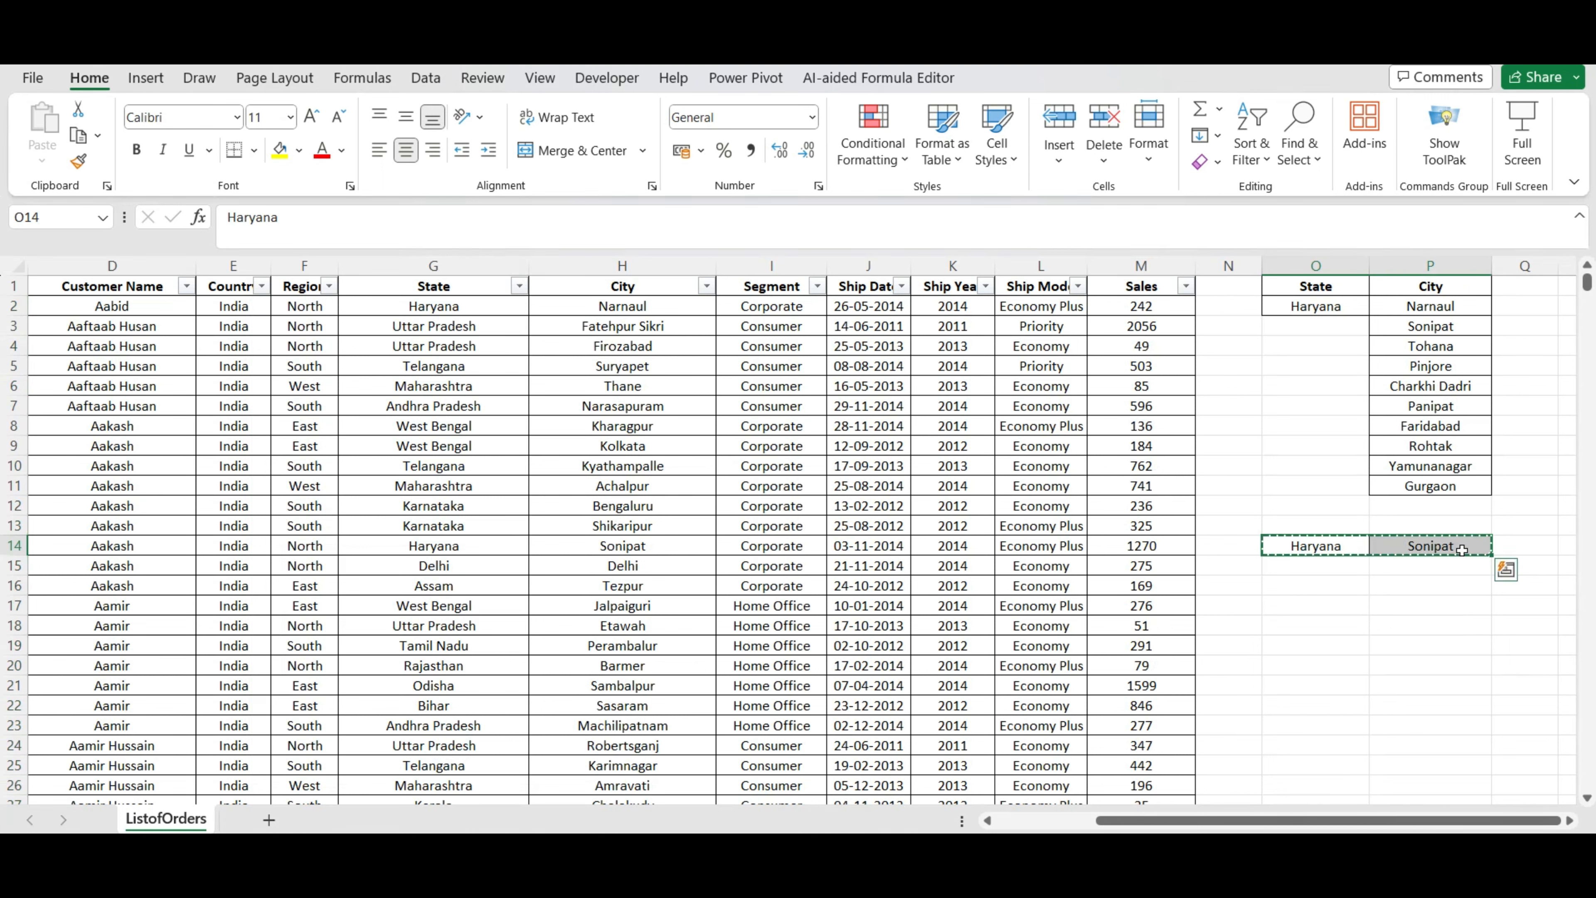
click(1324, 327)
key(ctrl+v)
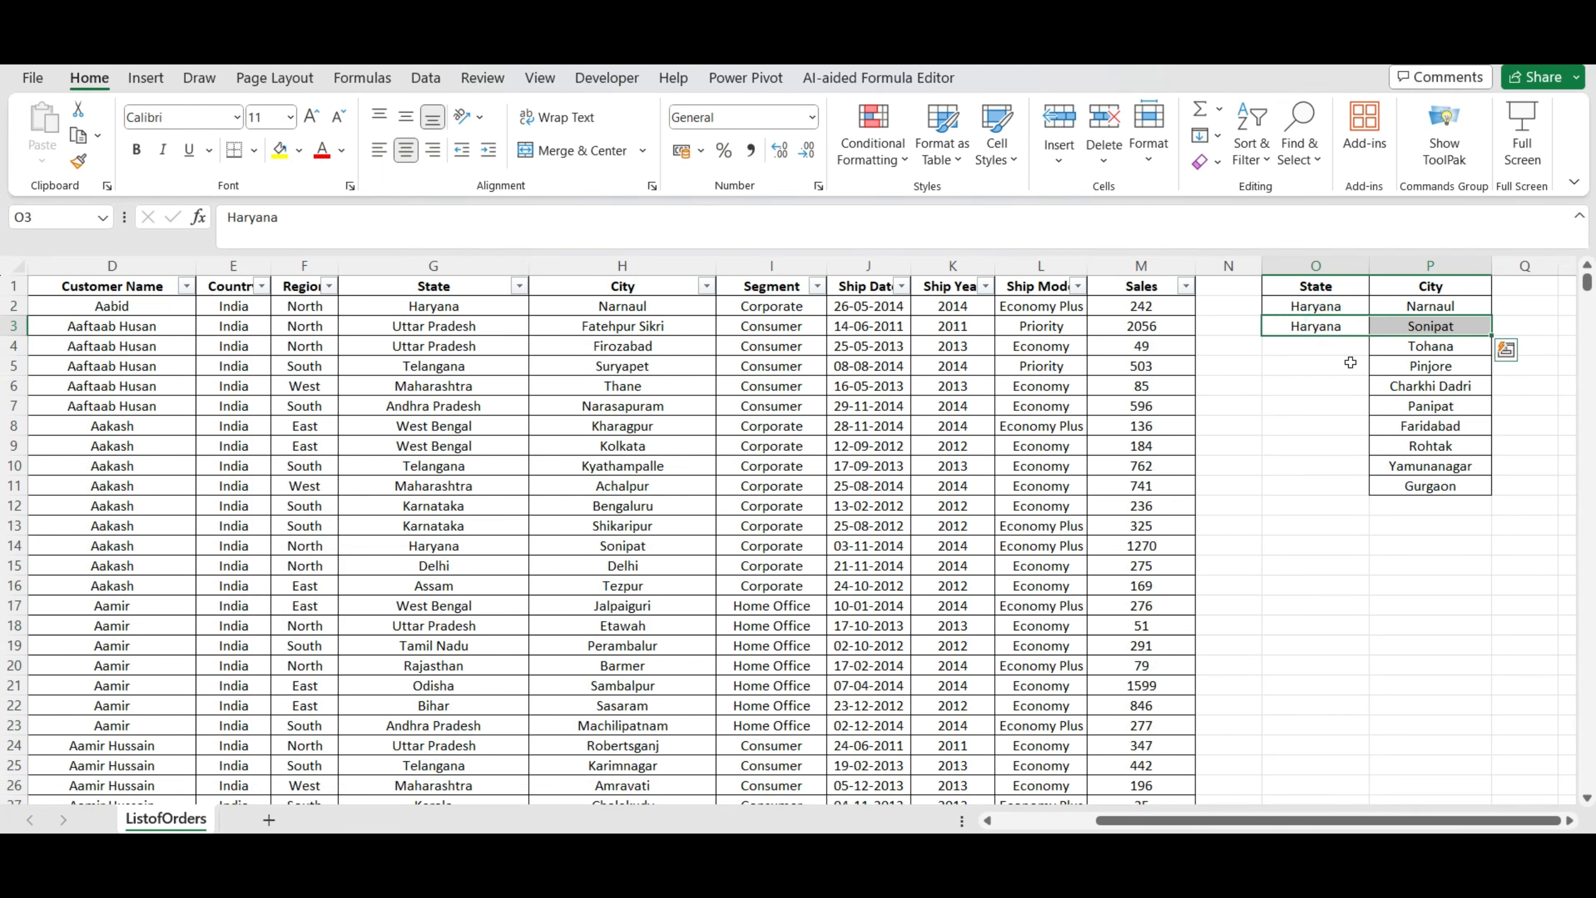
drag(1326, 307, 1360, 490)
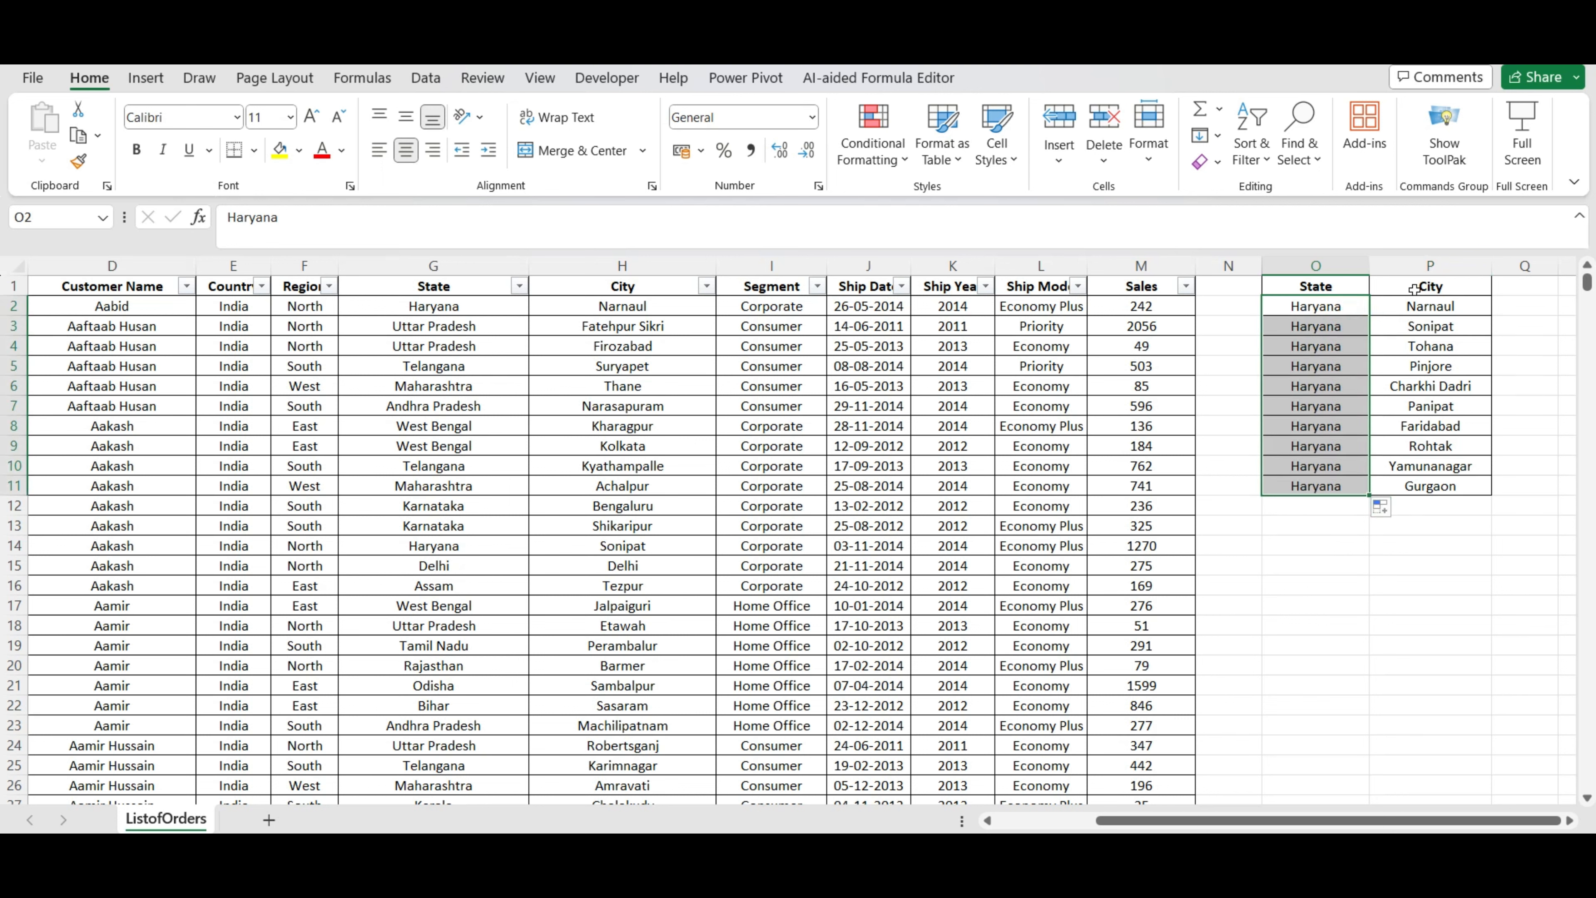
Examine the State and City criteria list in O1:P11, the State filter's choices and the order data
drag(1446, 307, 1443, 487)
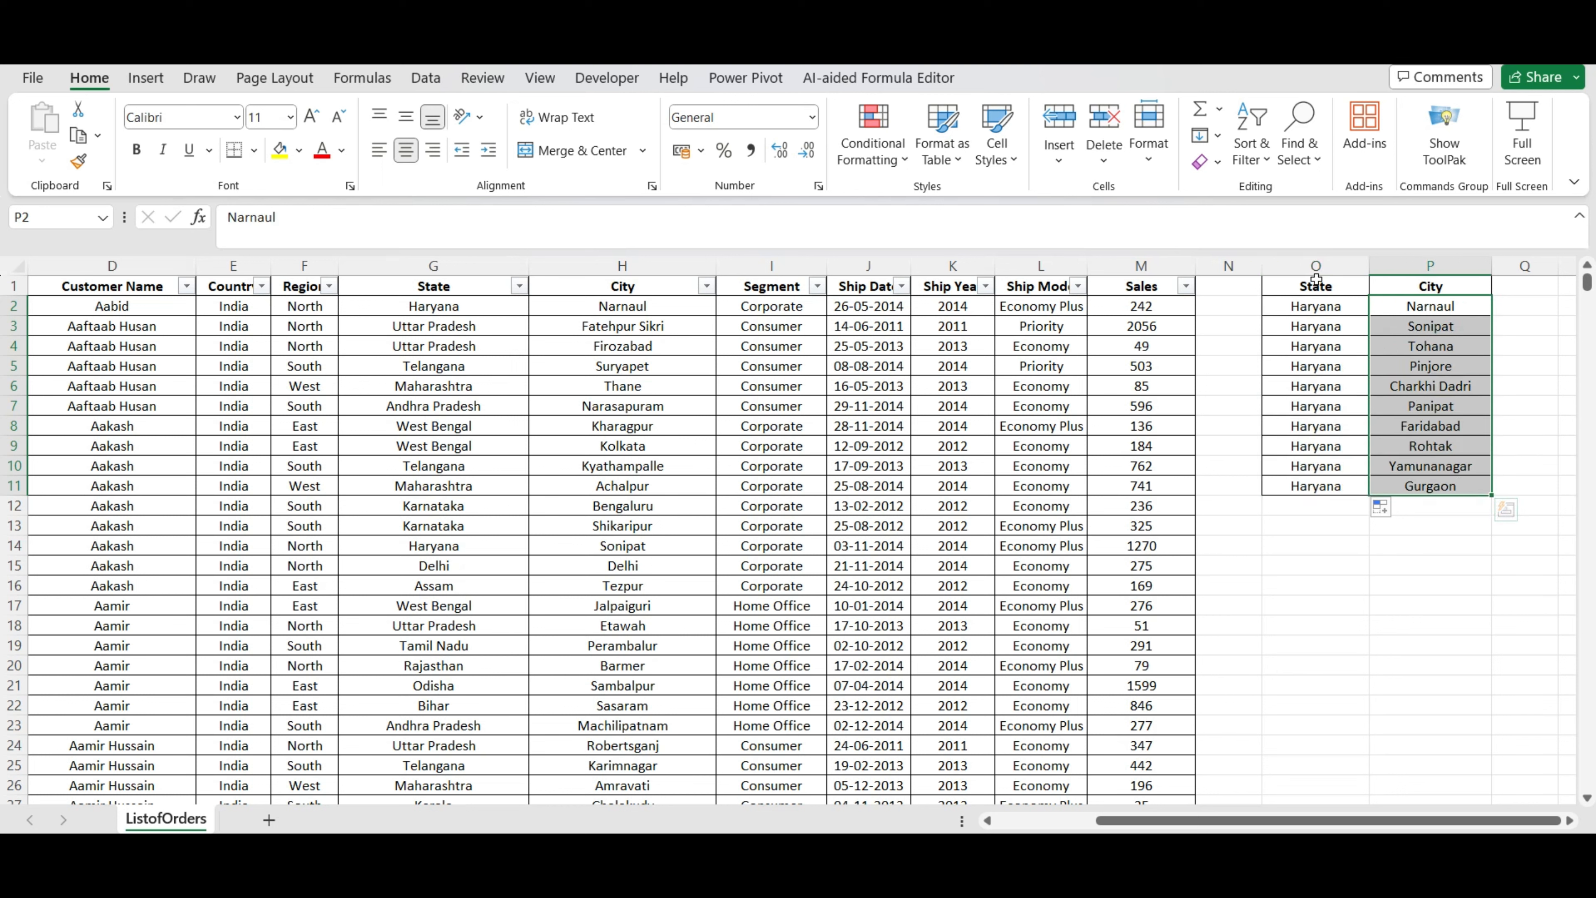
drag(1317, 286, 1424, 489)
click(1318, 364)
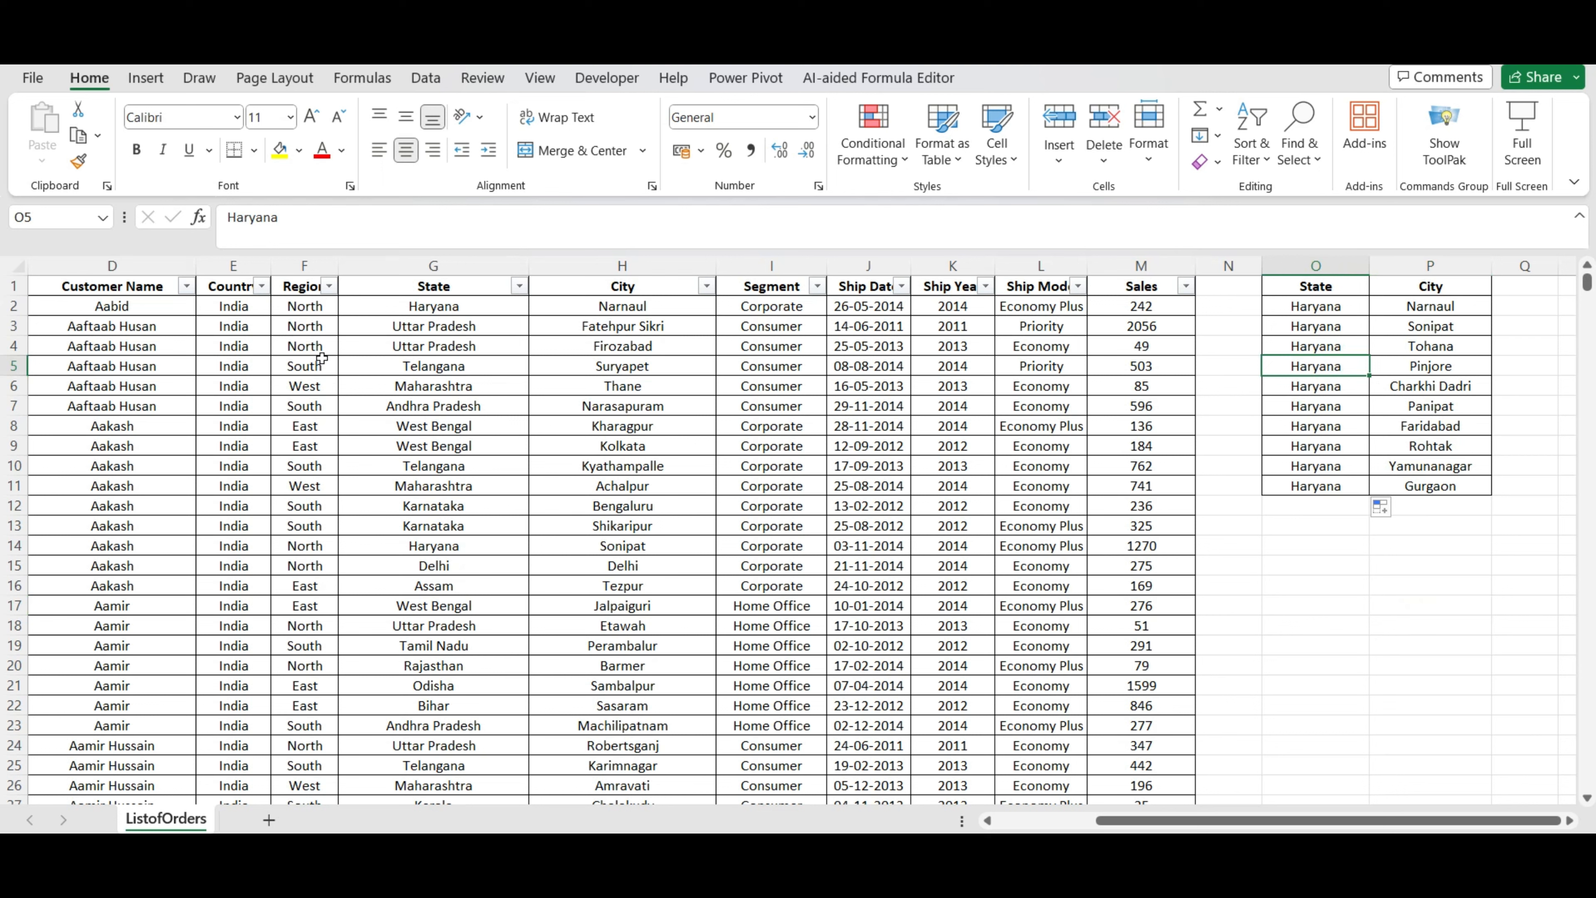
click(522, 285)
click(344, 555)
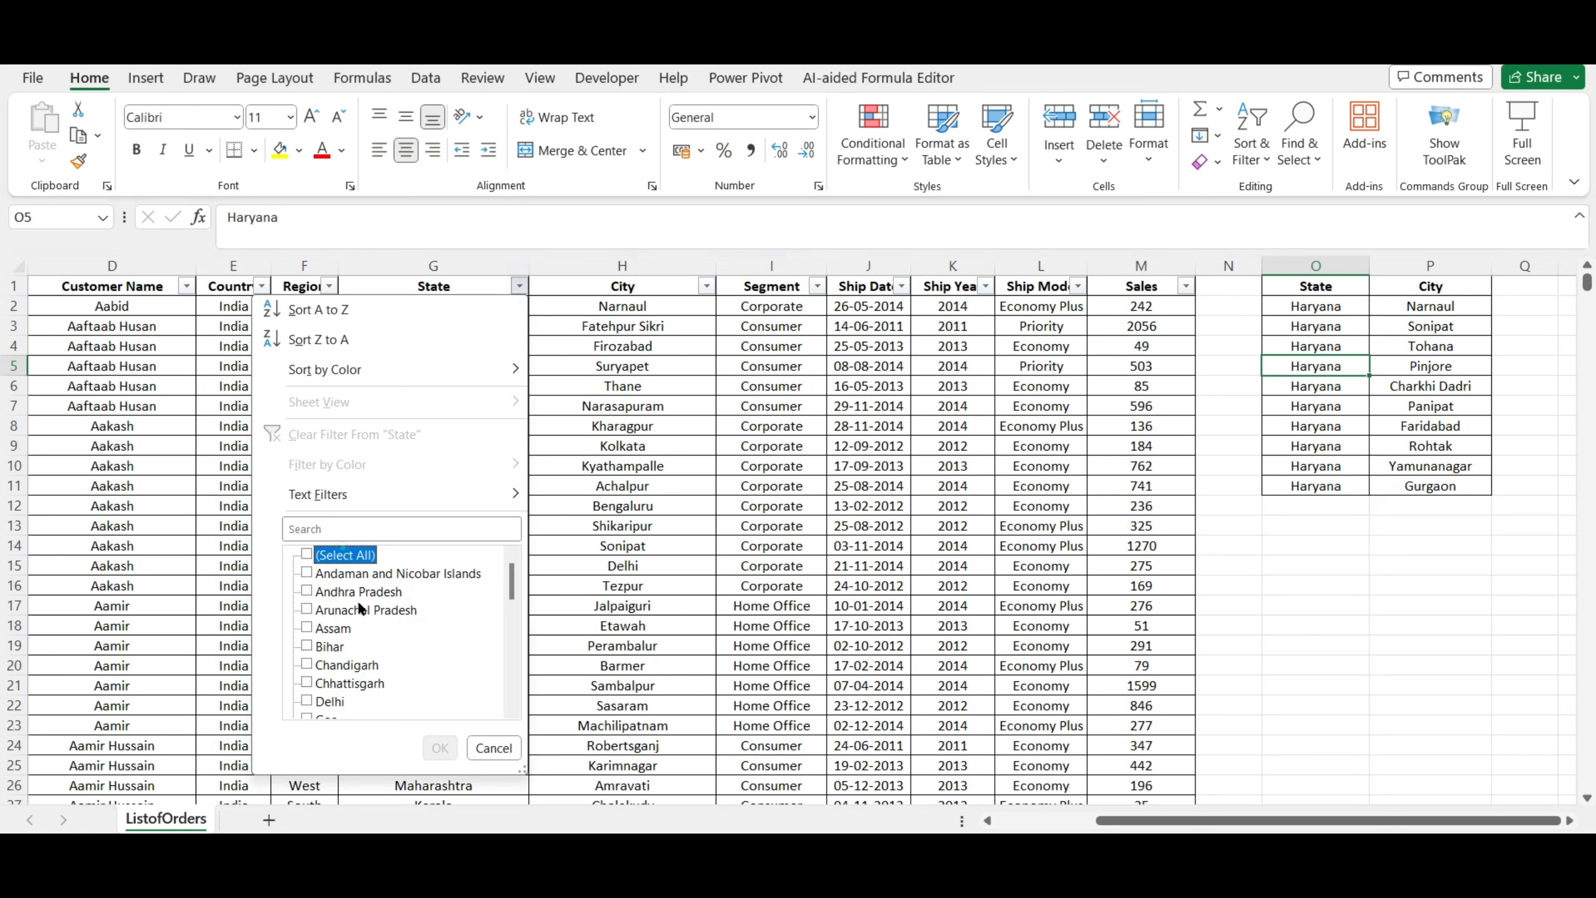
click(484, 747)
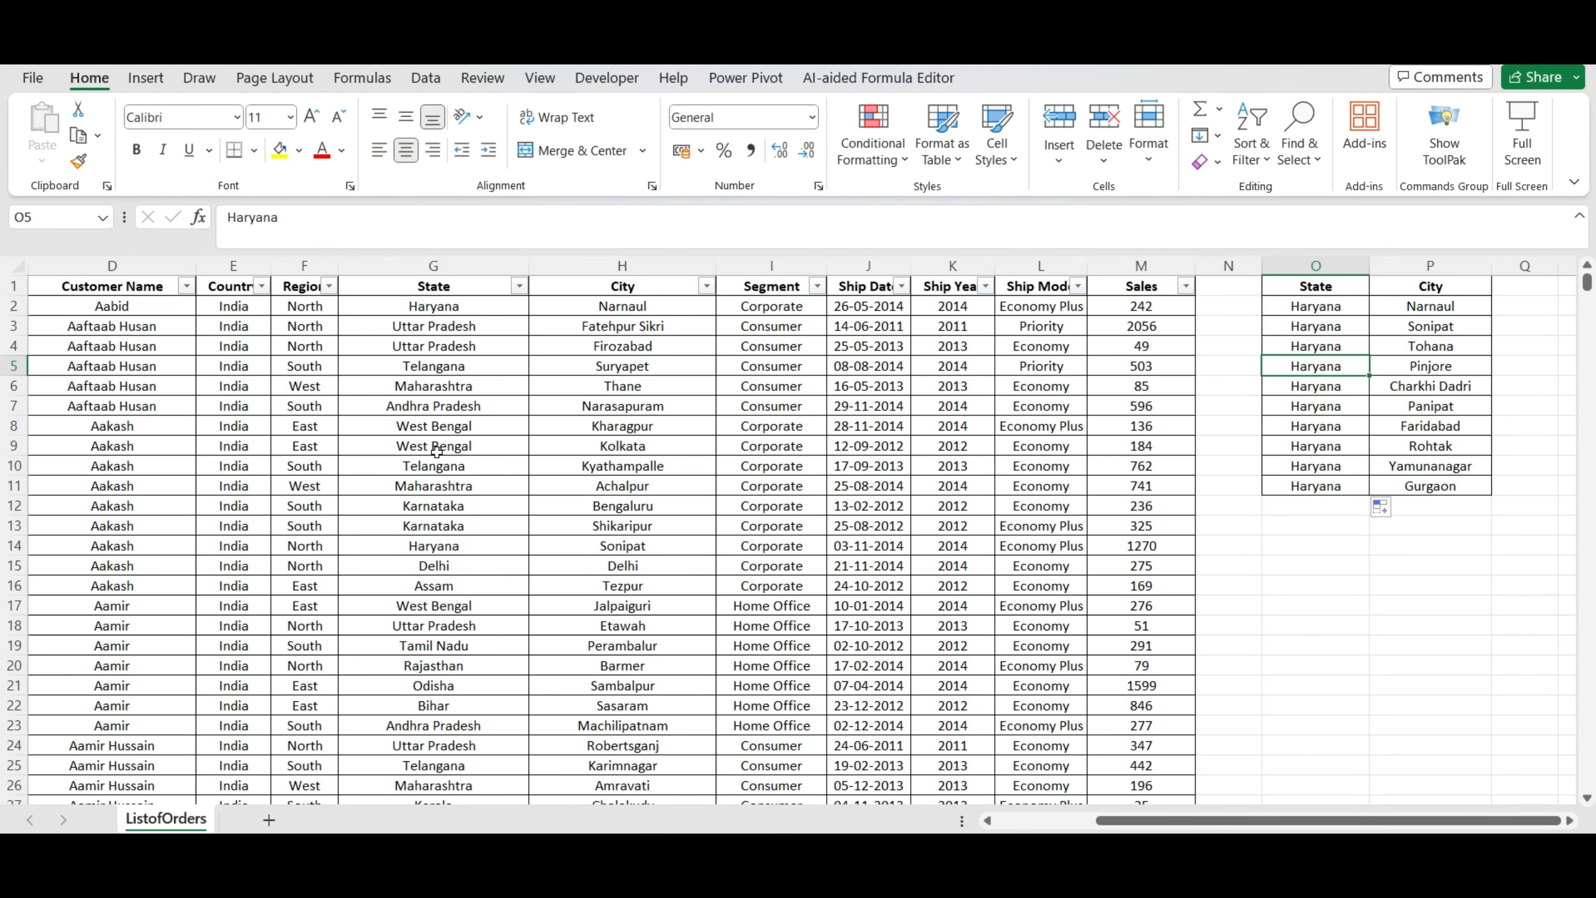
scroll(783, 524, down, 7)
scroll(783, 525, up, 7)
click(1325, 527)
click(1344, 604)
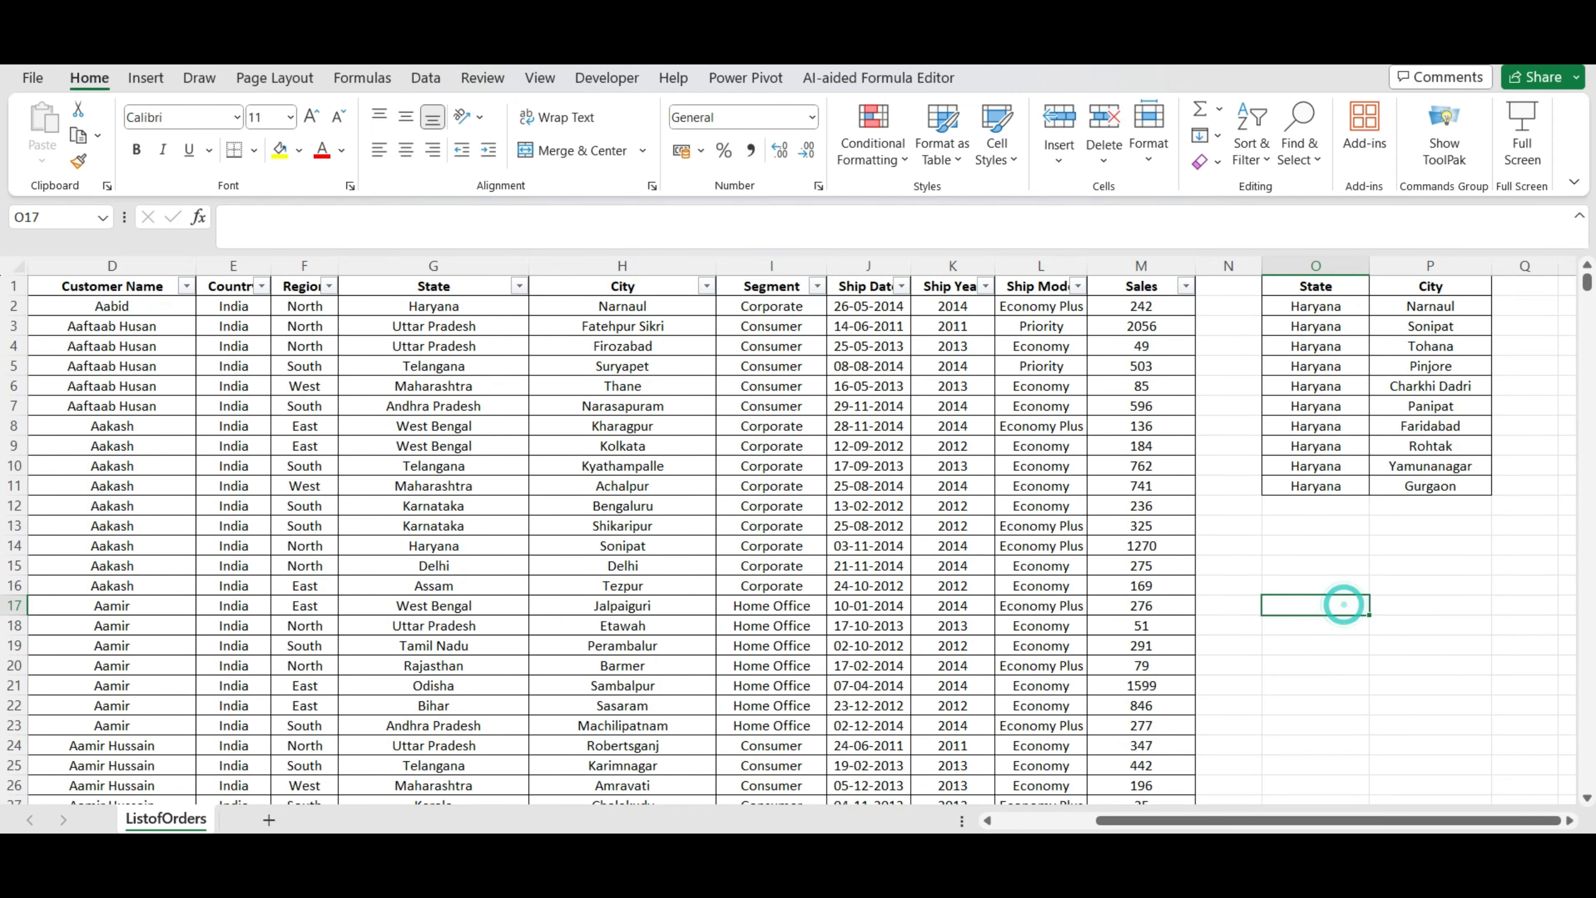
mouse_move(1185, 827)
mouse_down()
mouse_move(1152, 827)
mouse_move(1182, 827)
mouse_up()
Start an Advanced Filter from empty cell O13 and set it to copy the results to another location
click(1326, 525)
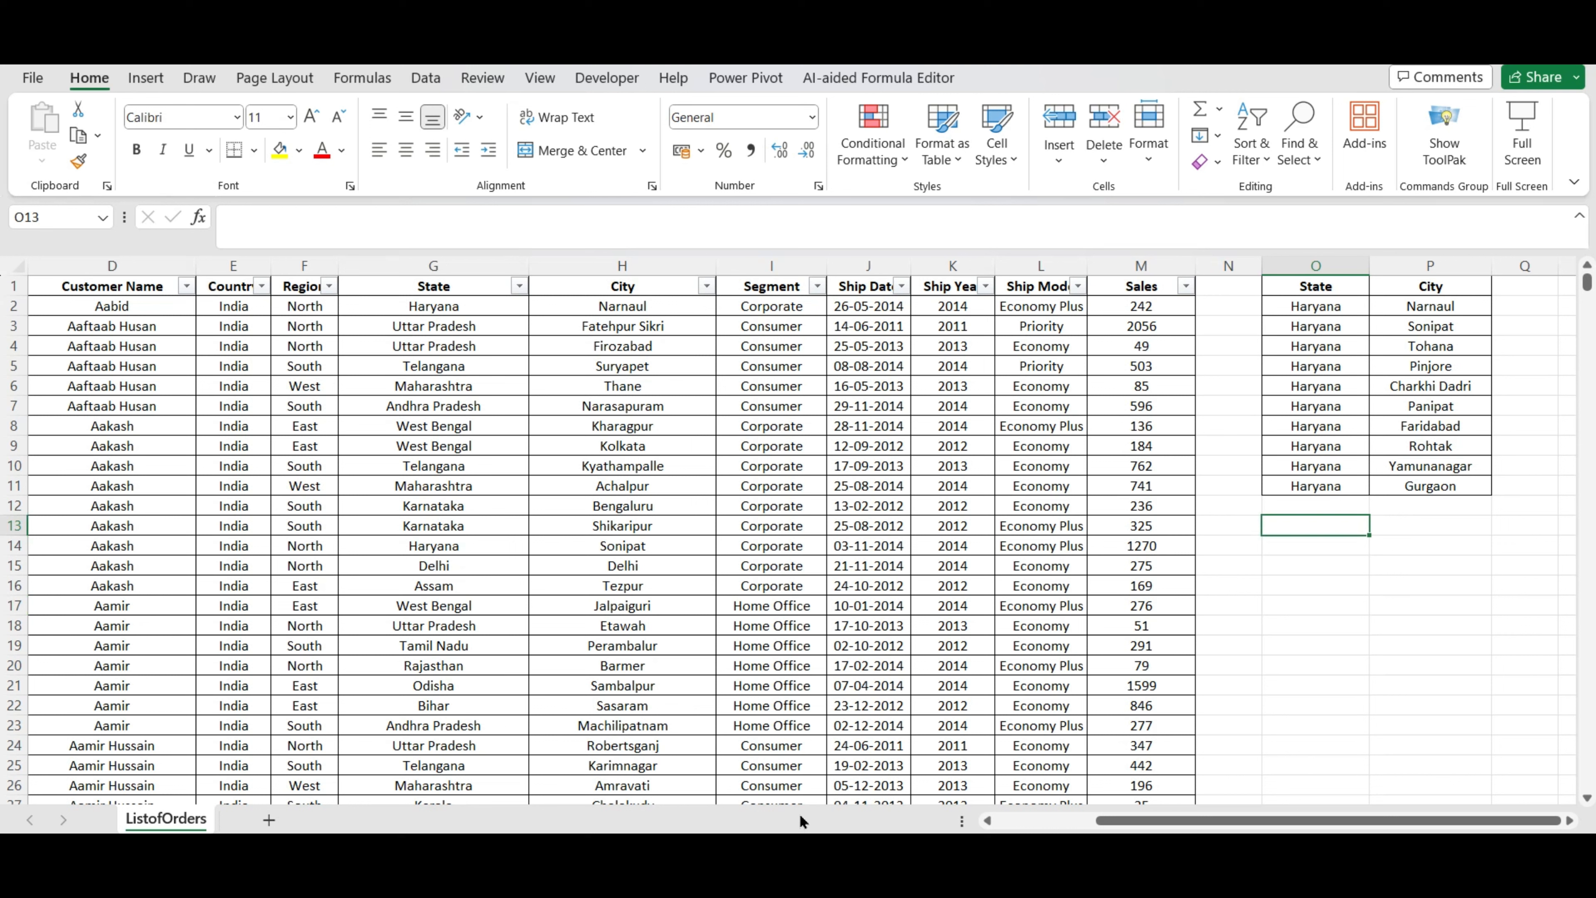
key(alt)
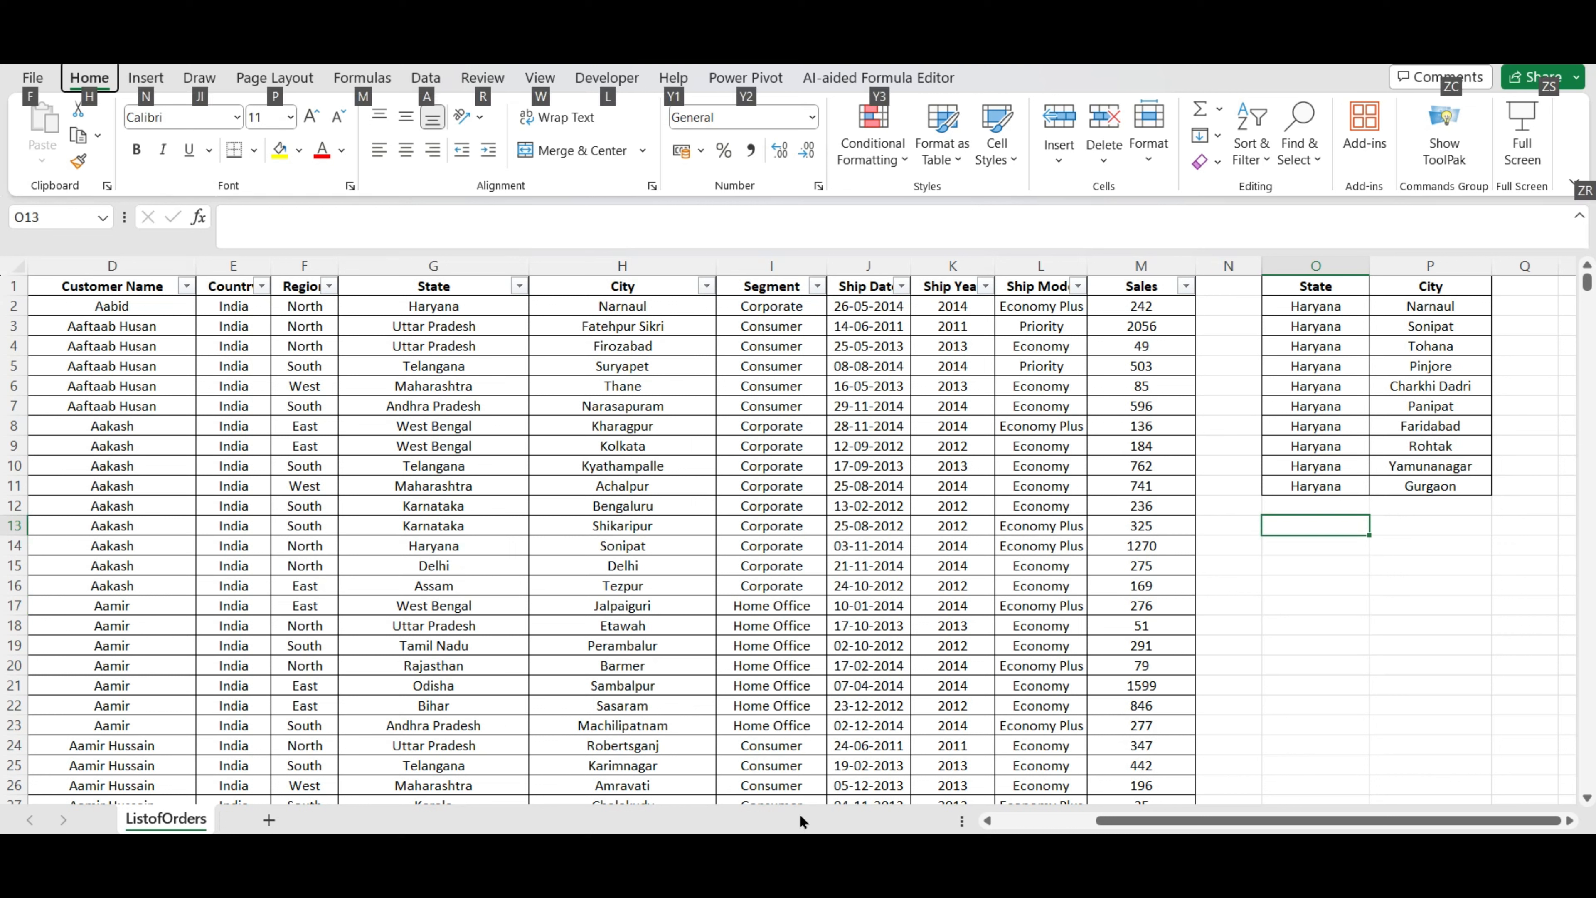
key(a)
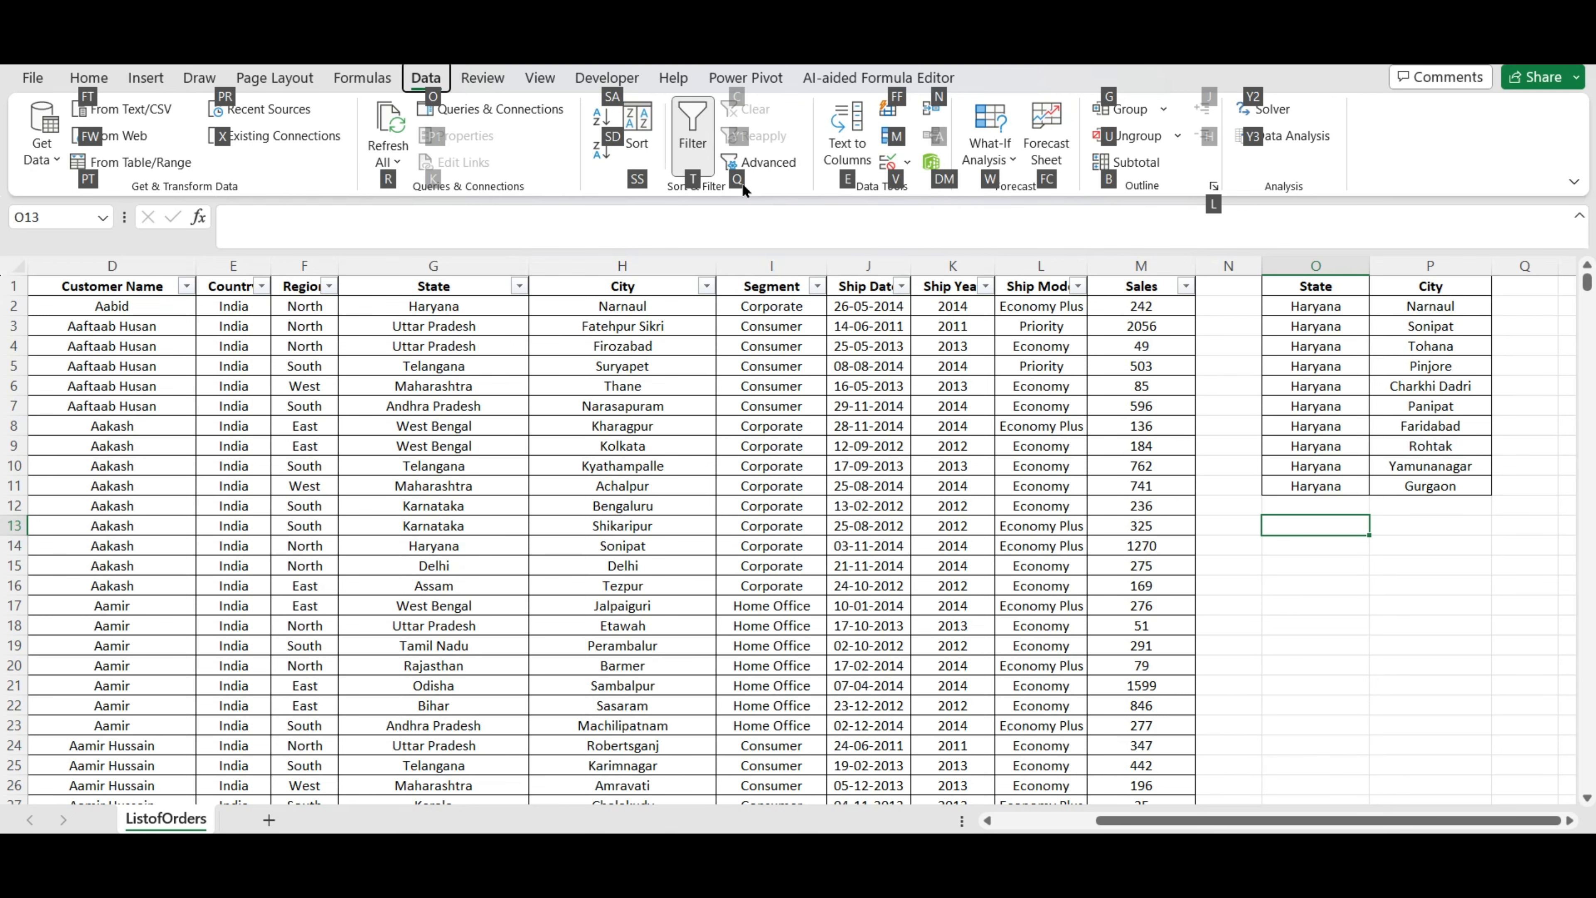
key(q)
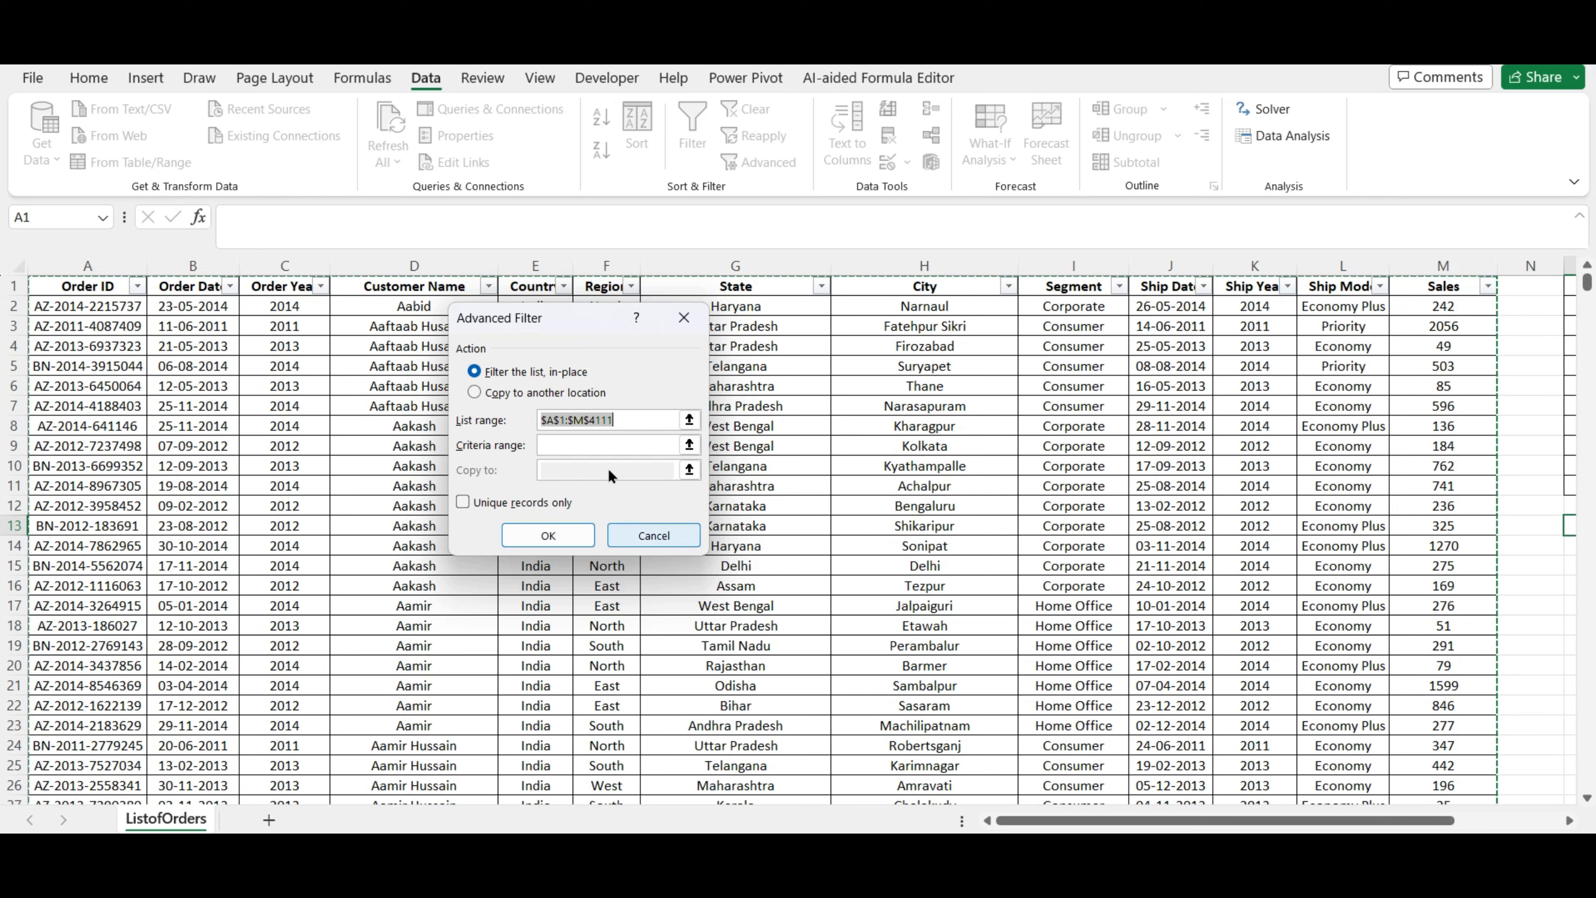
click(619, 443)
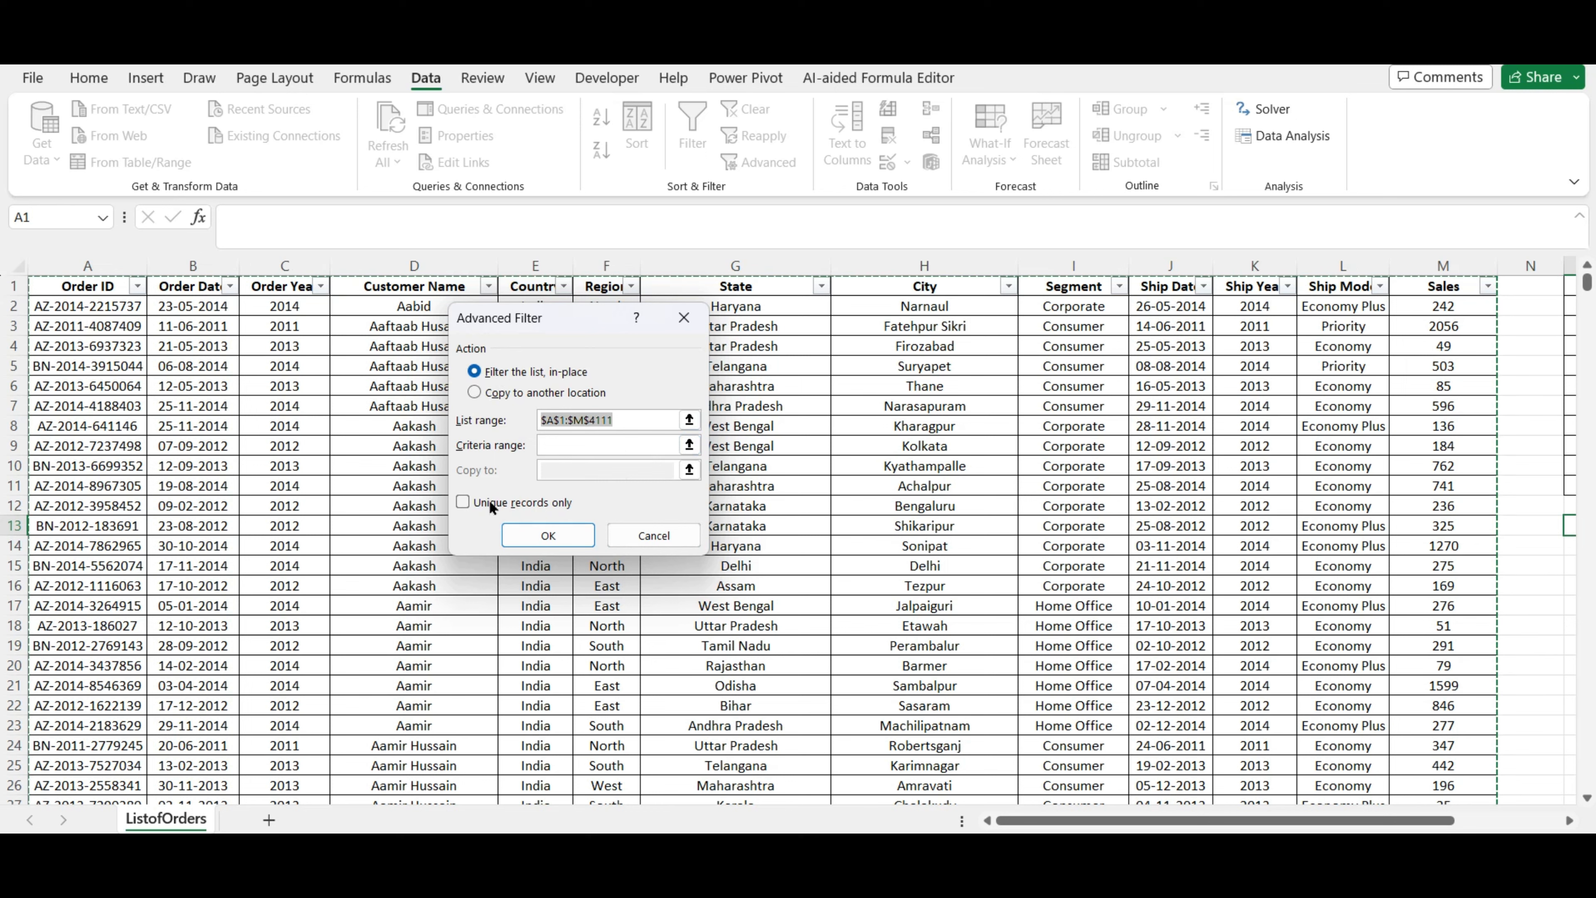
click(567, 393)
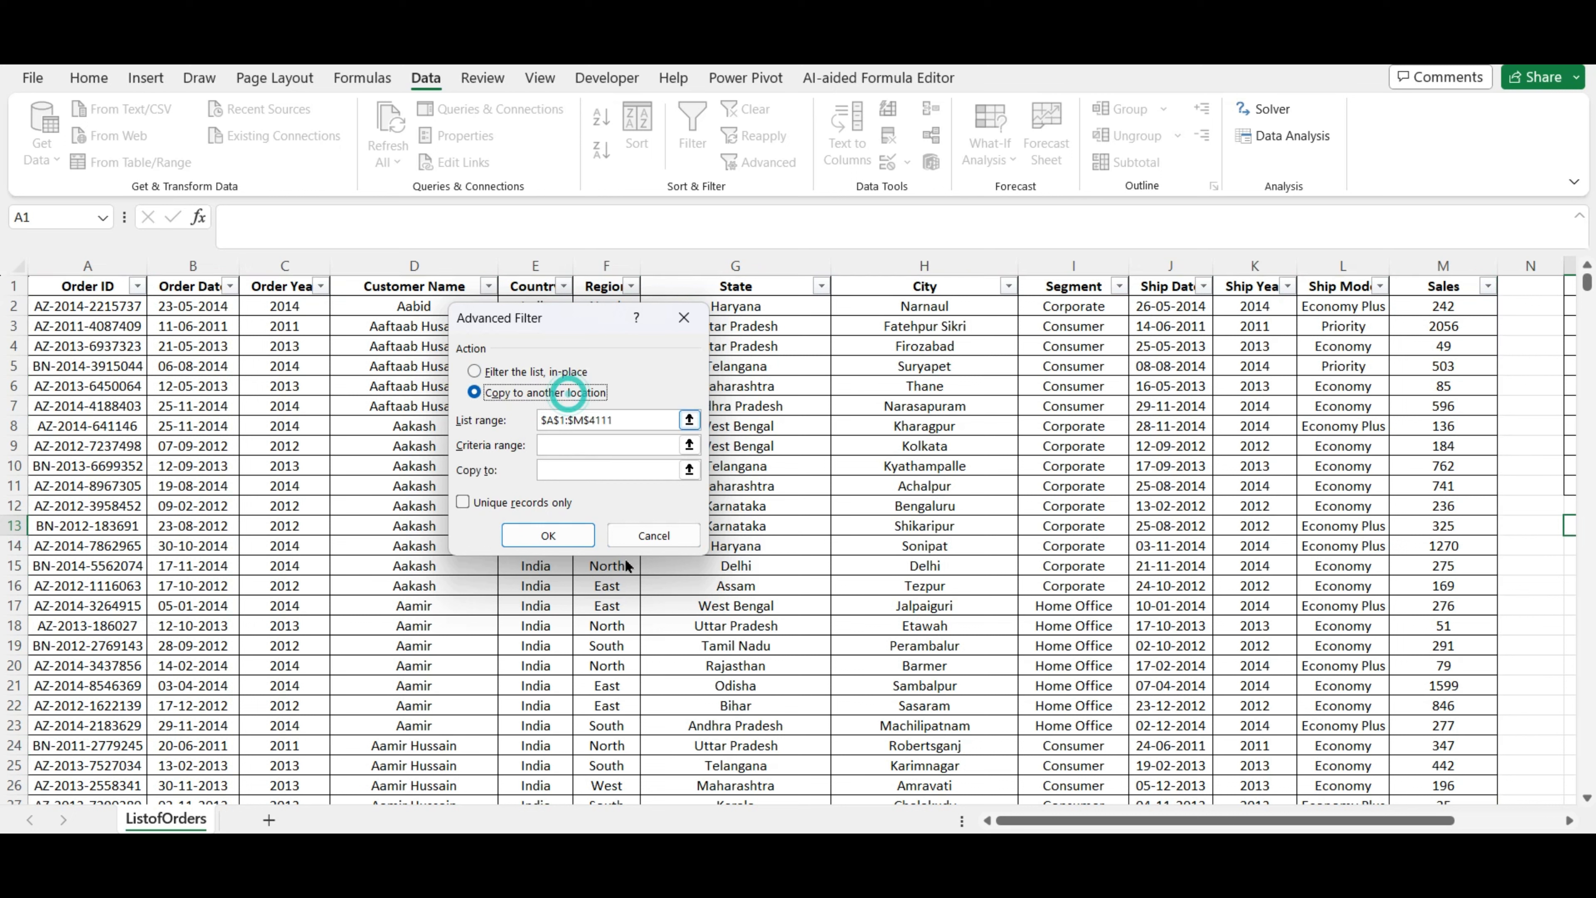
Keep $A$1:$M$4111 as the Advanced Filter's list range and set the criteria range to O1:P11
click(543, 419)
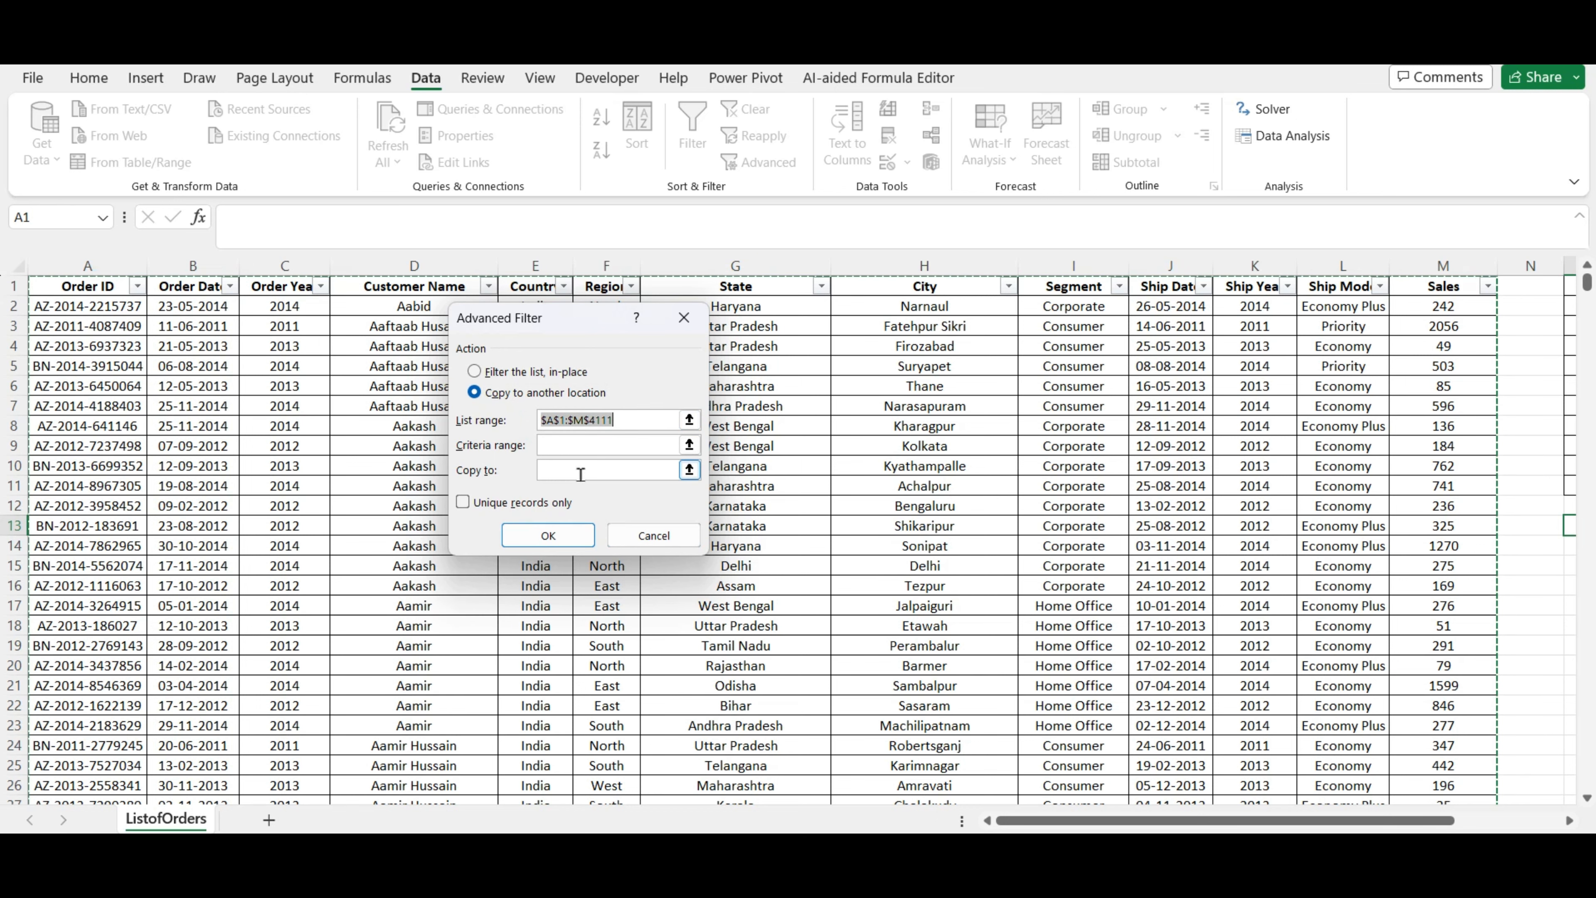
click(582, 445)
drag(1170, 820, 1278, 821)
drag(1317, 284, 1435, 487)
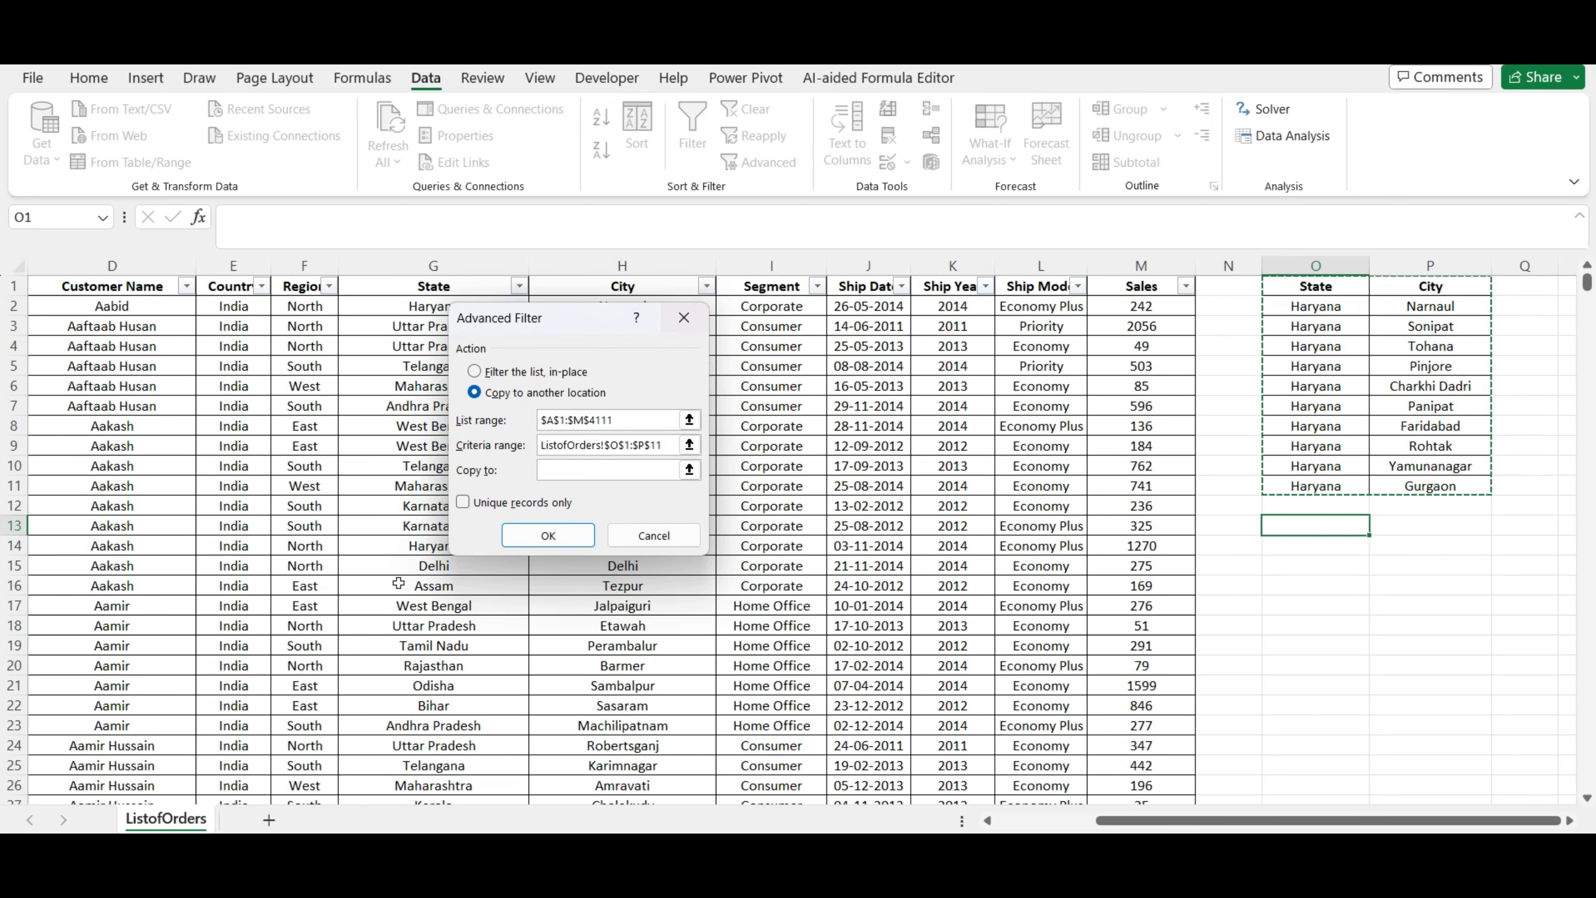
Set the copy destination to cell O13 and run the Advanced Filter
click(597, 470)
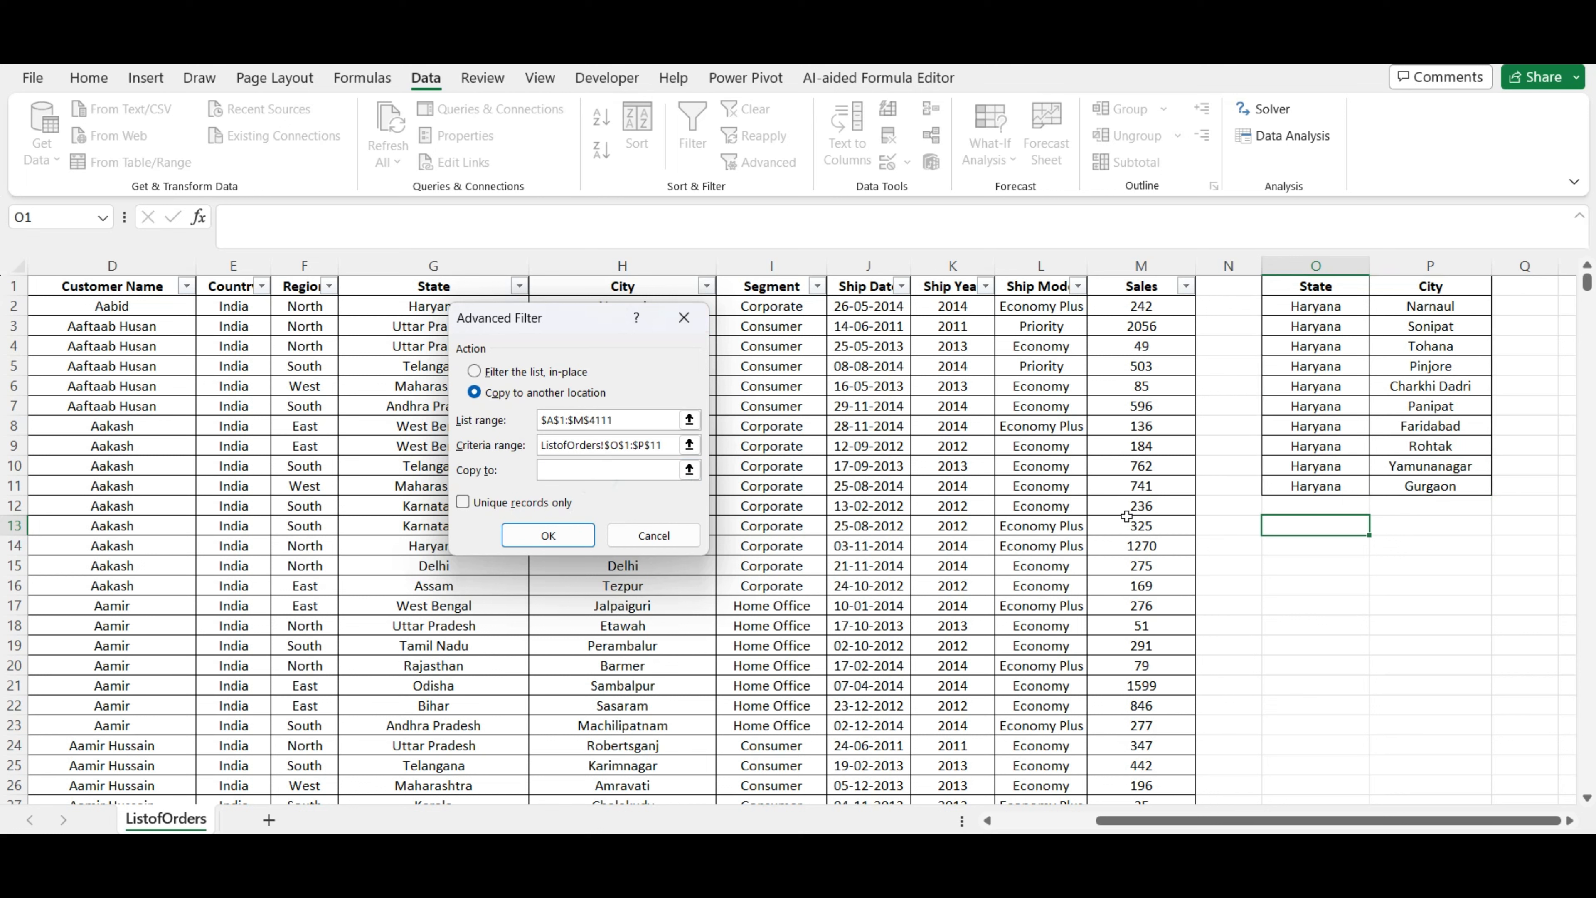
click(1336, 521)
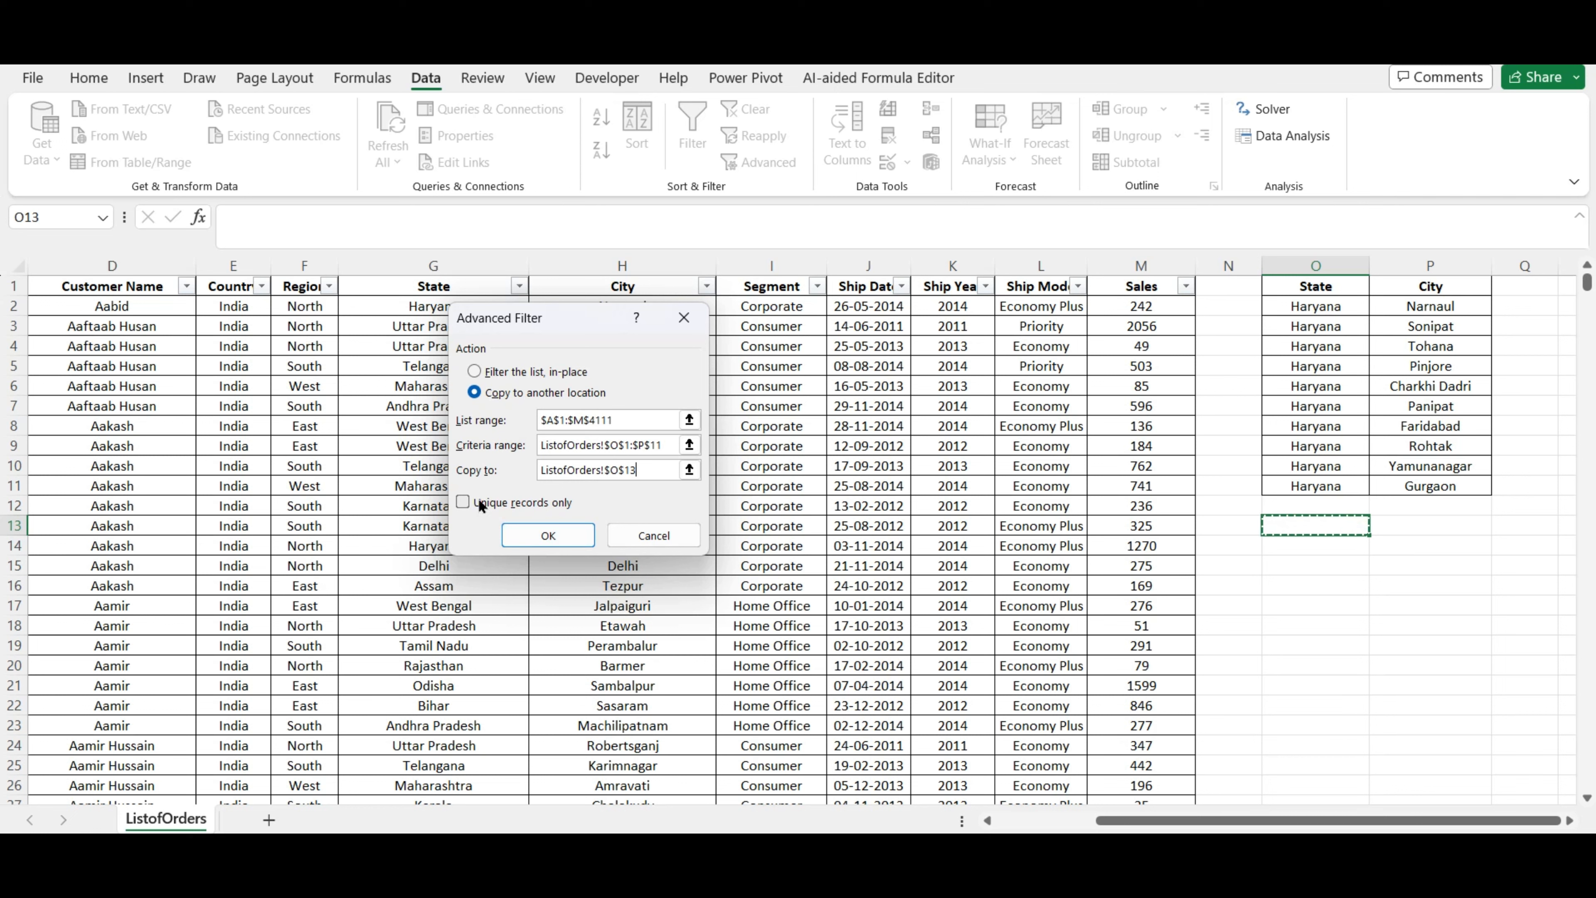
click(546, 535)
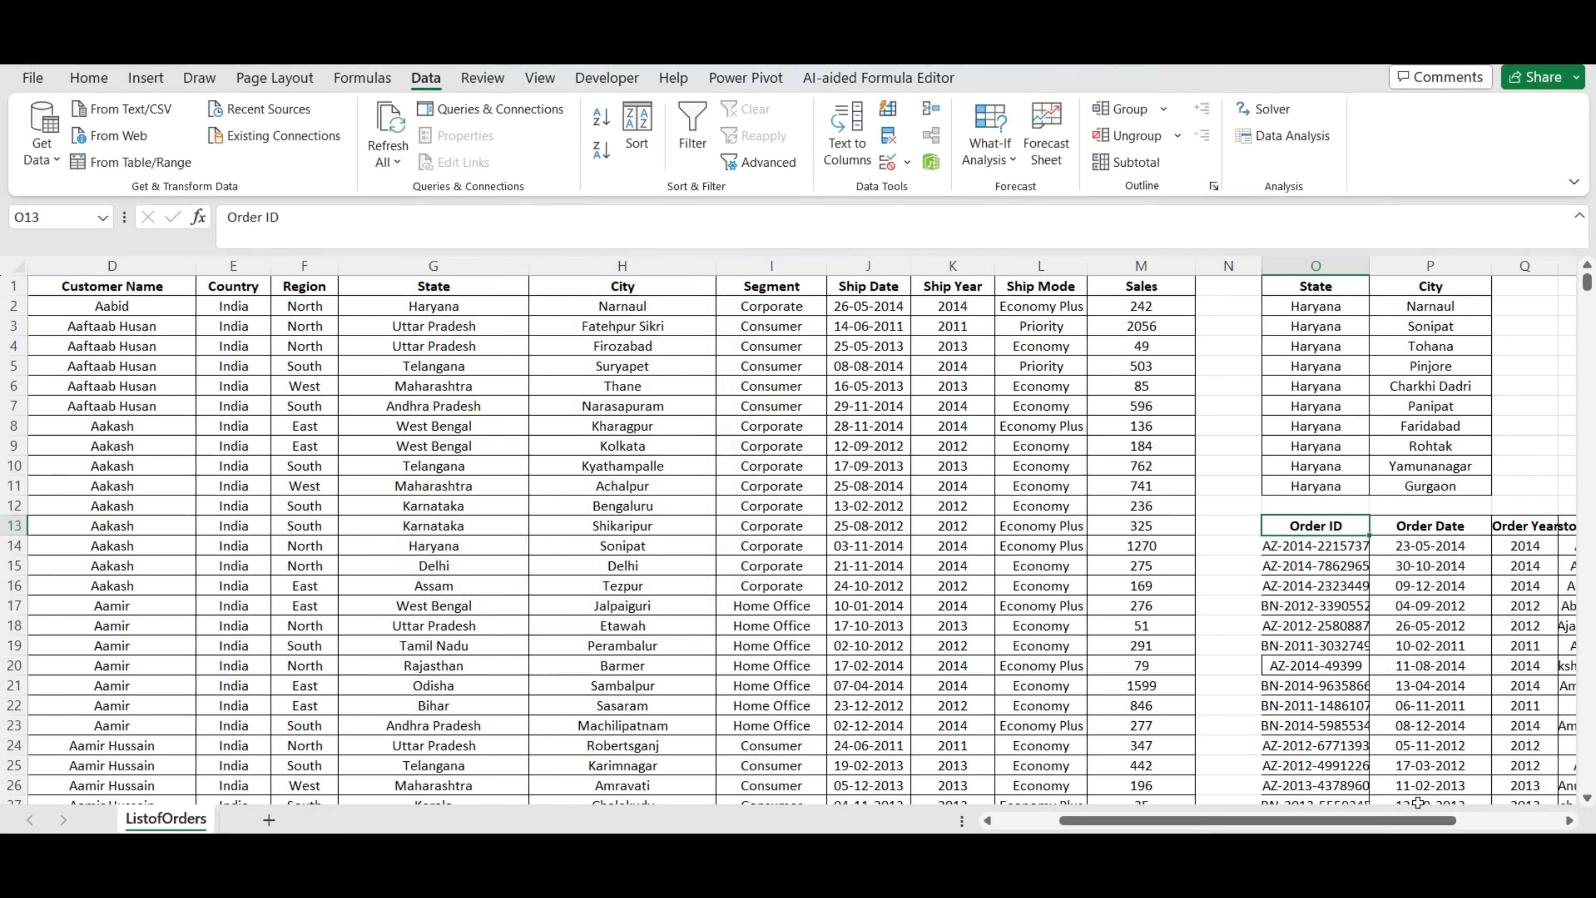
Examine the extracted orders below O13 and compare them with the criteria cities in column P
scroll(1417, 817, right, 5)
scroll(1170, 650, down, 4)
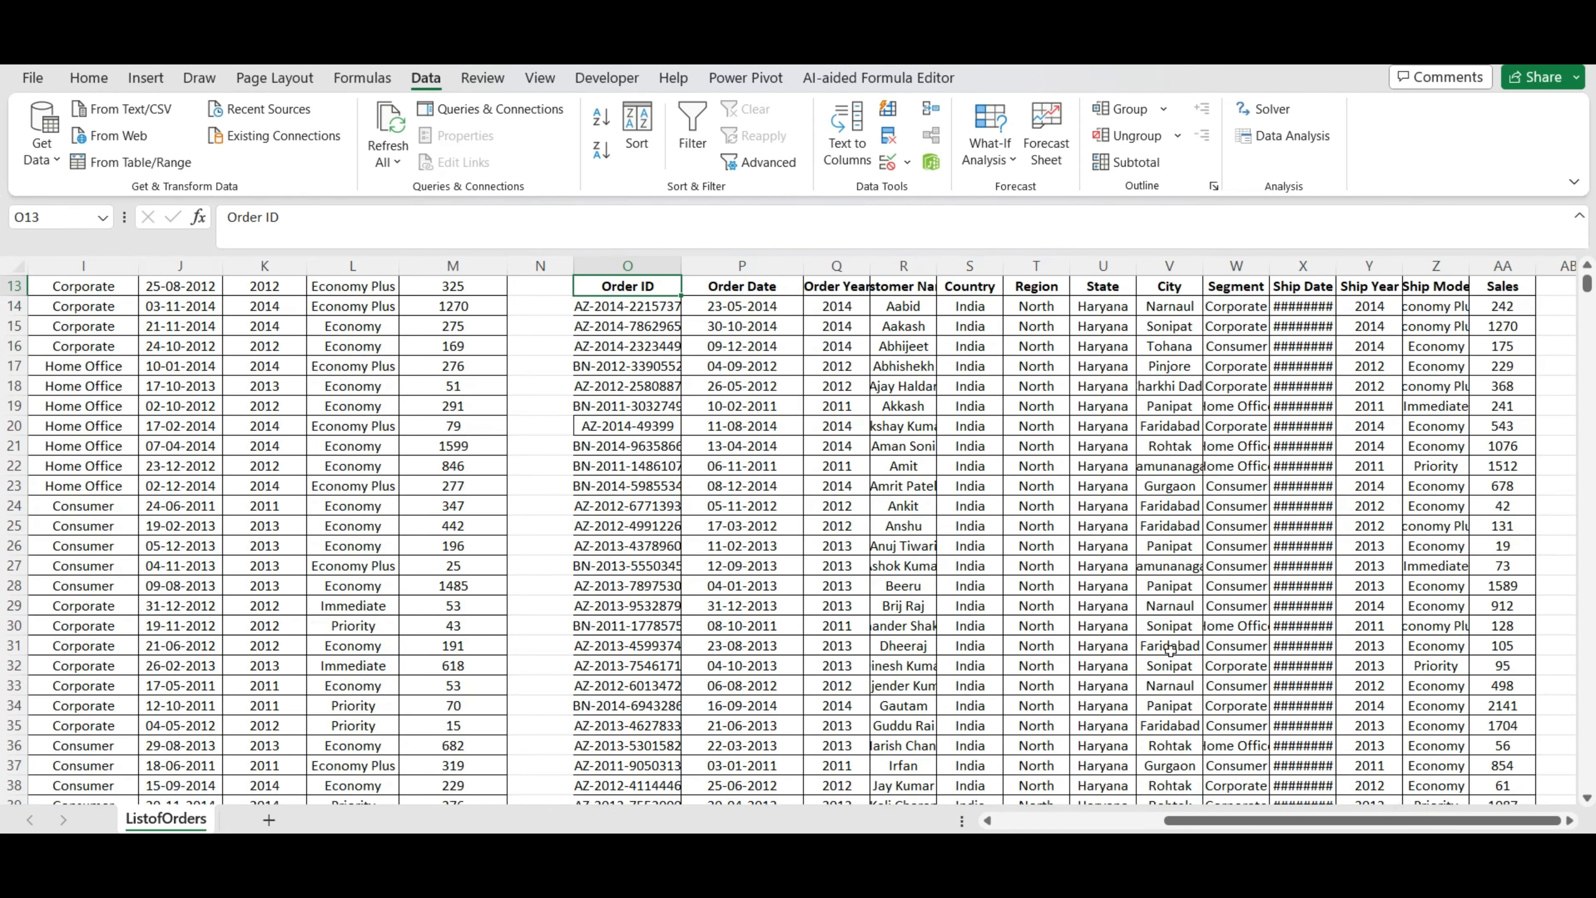
scroll(1170, 650, up, 4)
drag(744, 308, 741, 485)
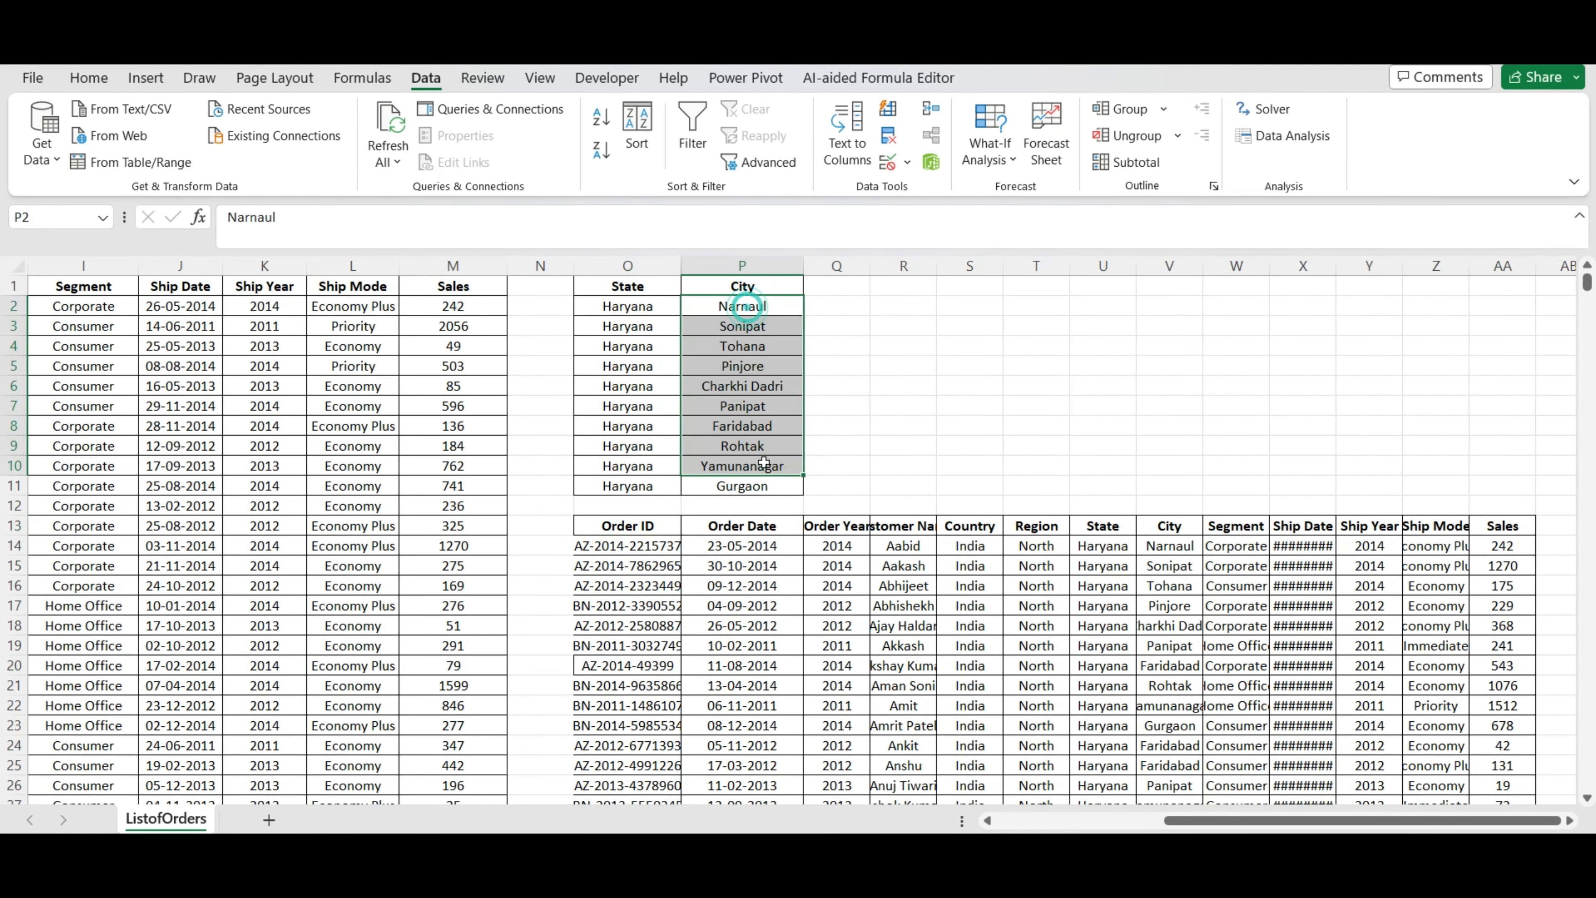
scroll(1202, 663, down, 18)
scroll(1202, 663, down, 6)
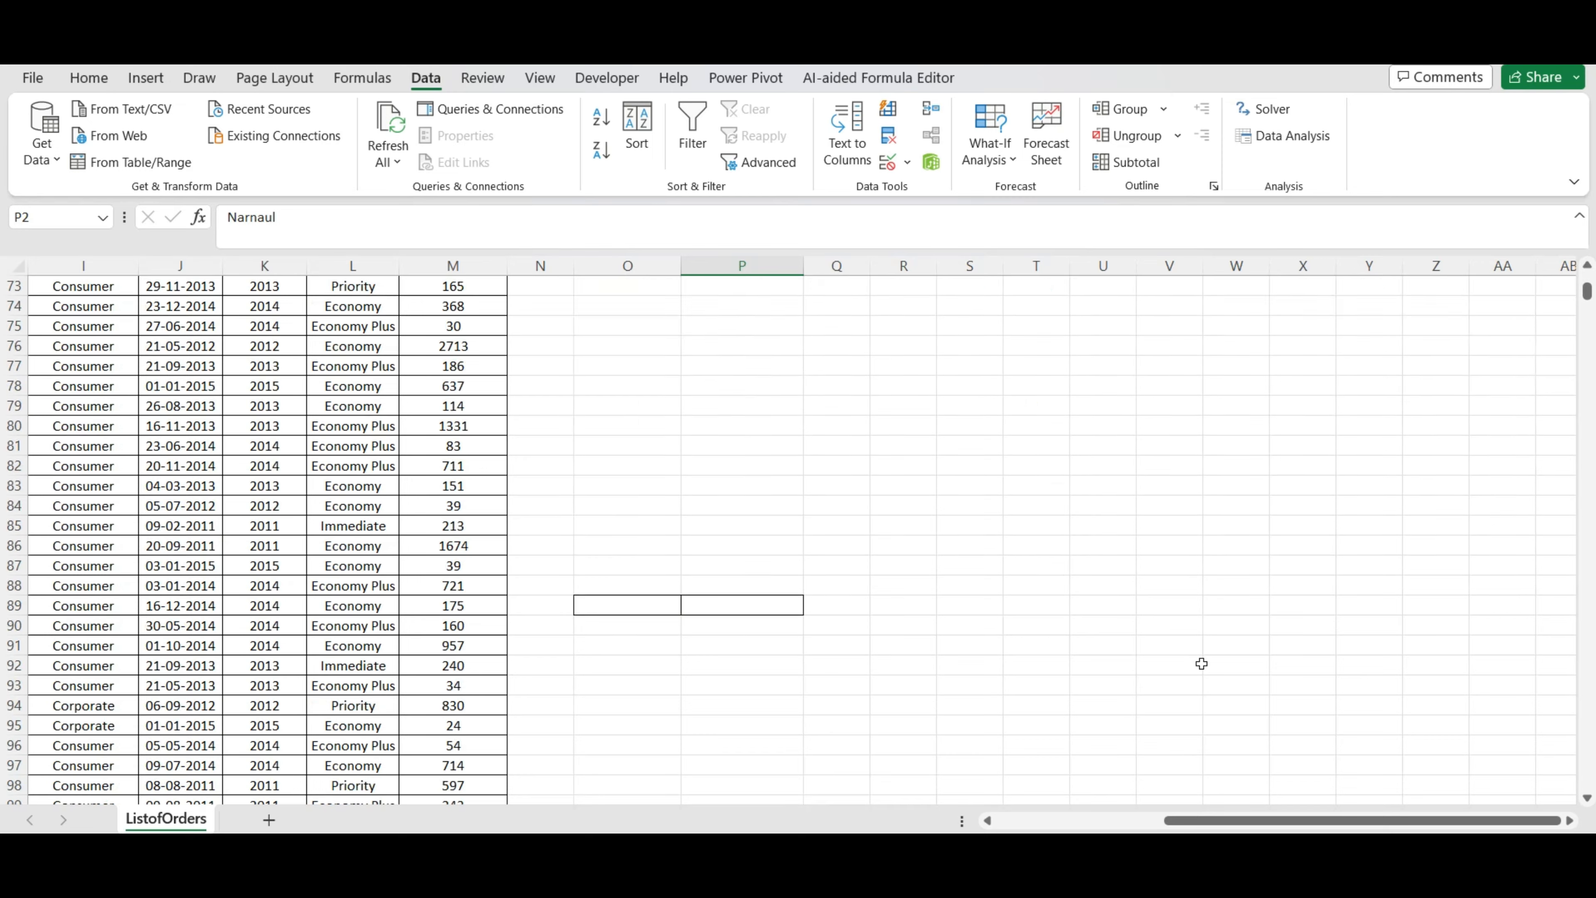
scroll(1202, 663, up, 20)
Autofit the extracted table's City column V and check its cities down to the last row
scroll(1202, 661, down, 3)
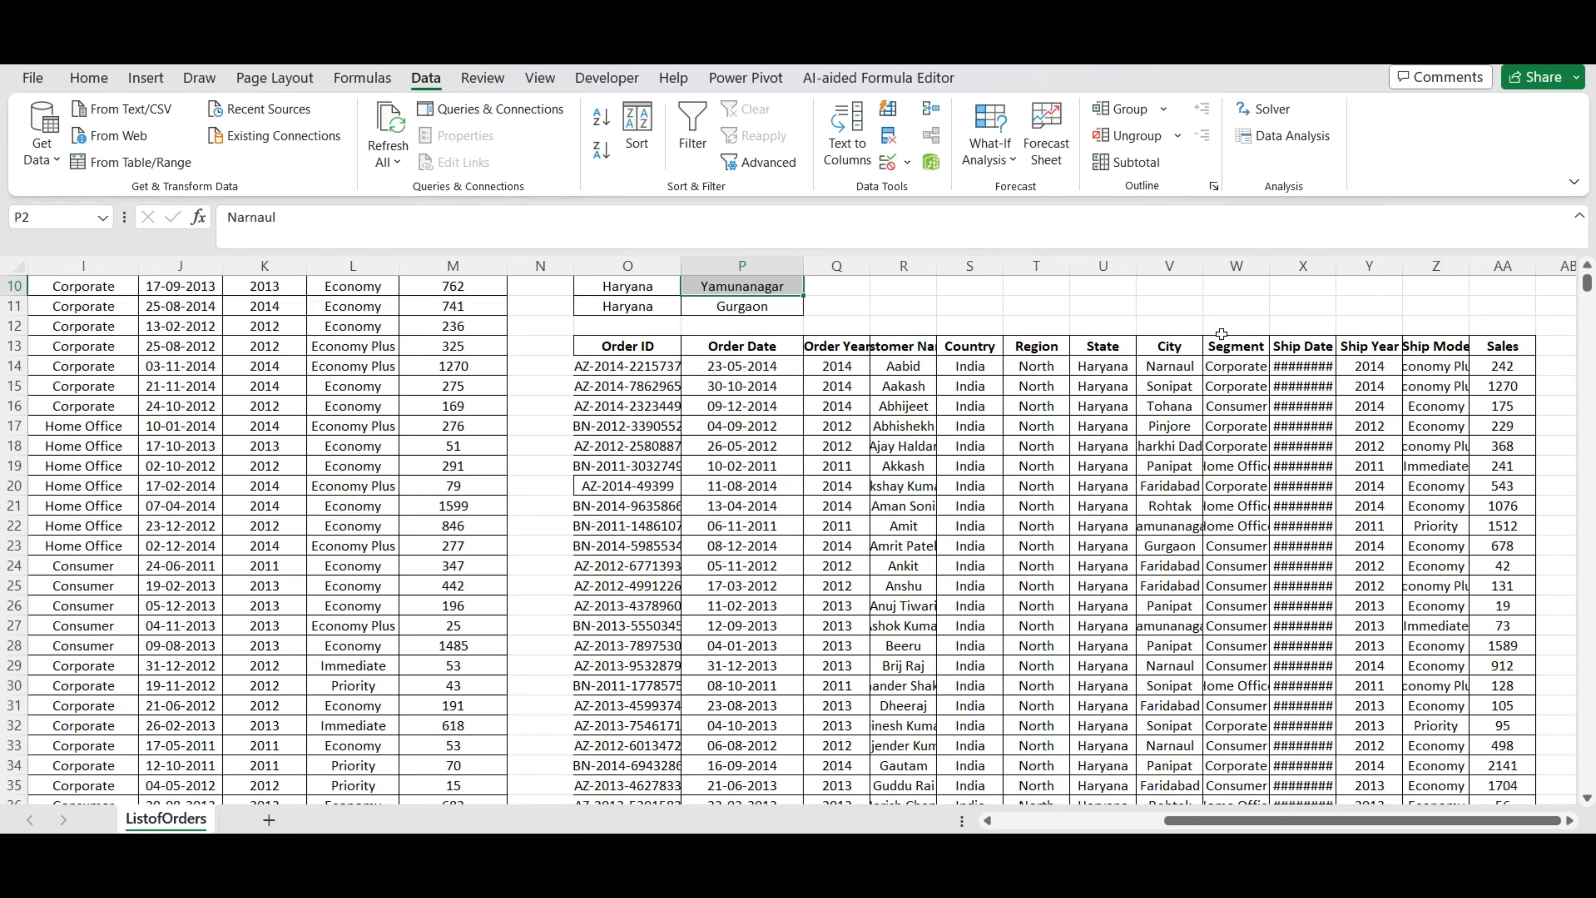
double_click(1203, 265)
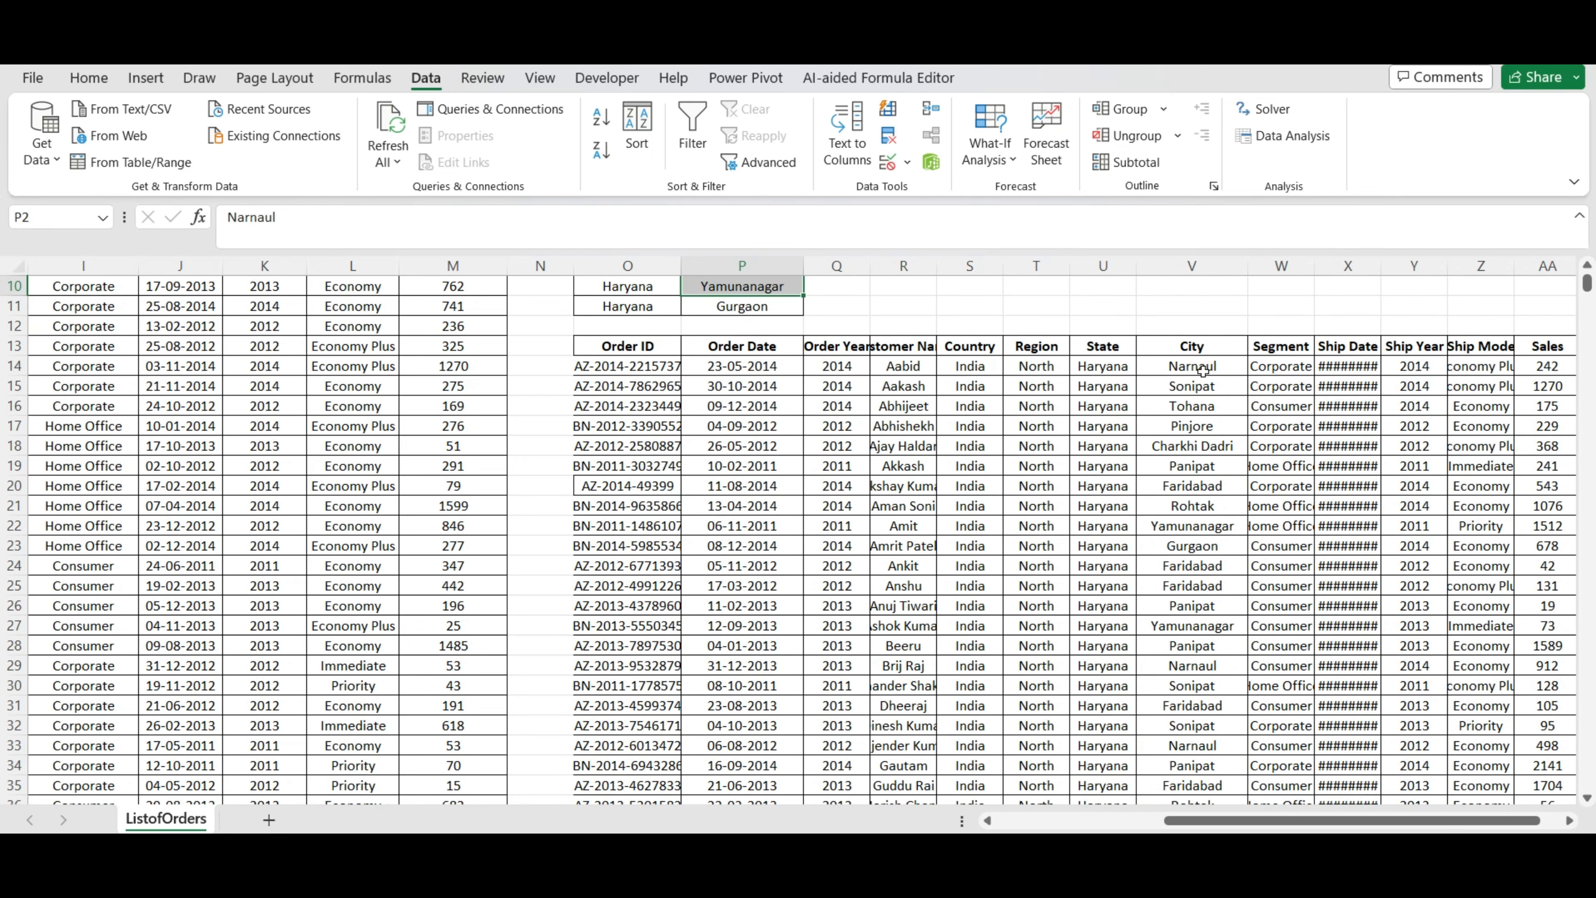
scroll(1210, 407, down, 1)
scroll(1209, 407, up, 4)
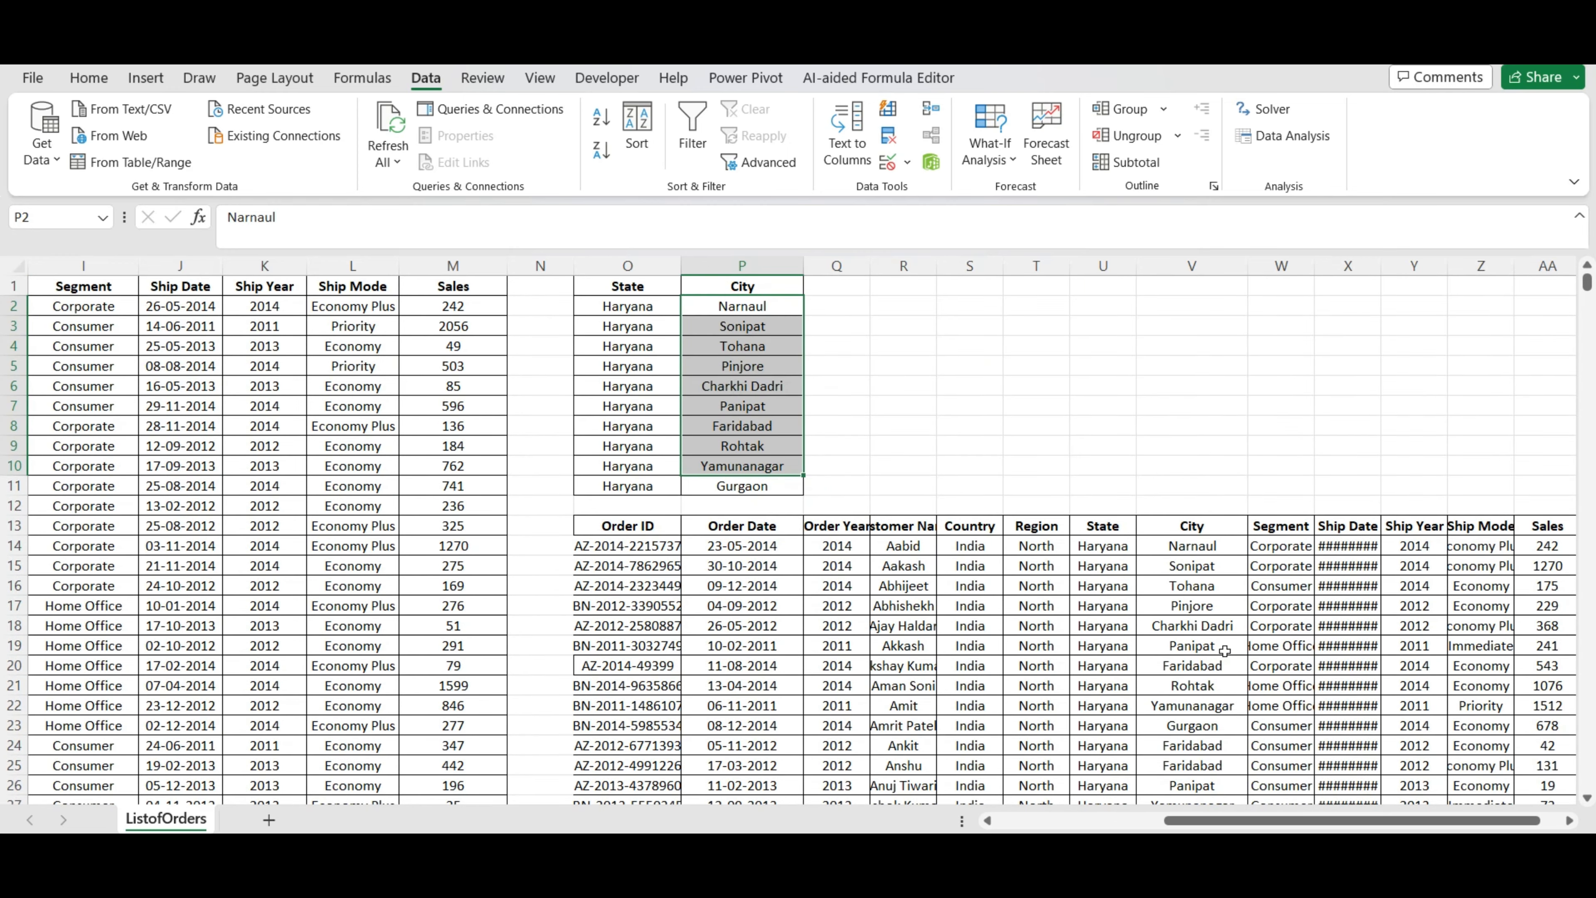
scroll(1209, 598, down, 3)
scroll(1202, 679, down, 6)
scroll(1203, 690, down, 10)
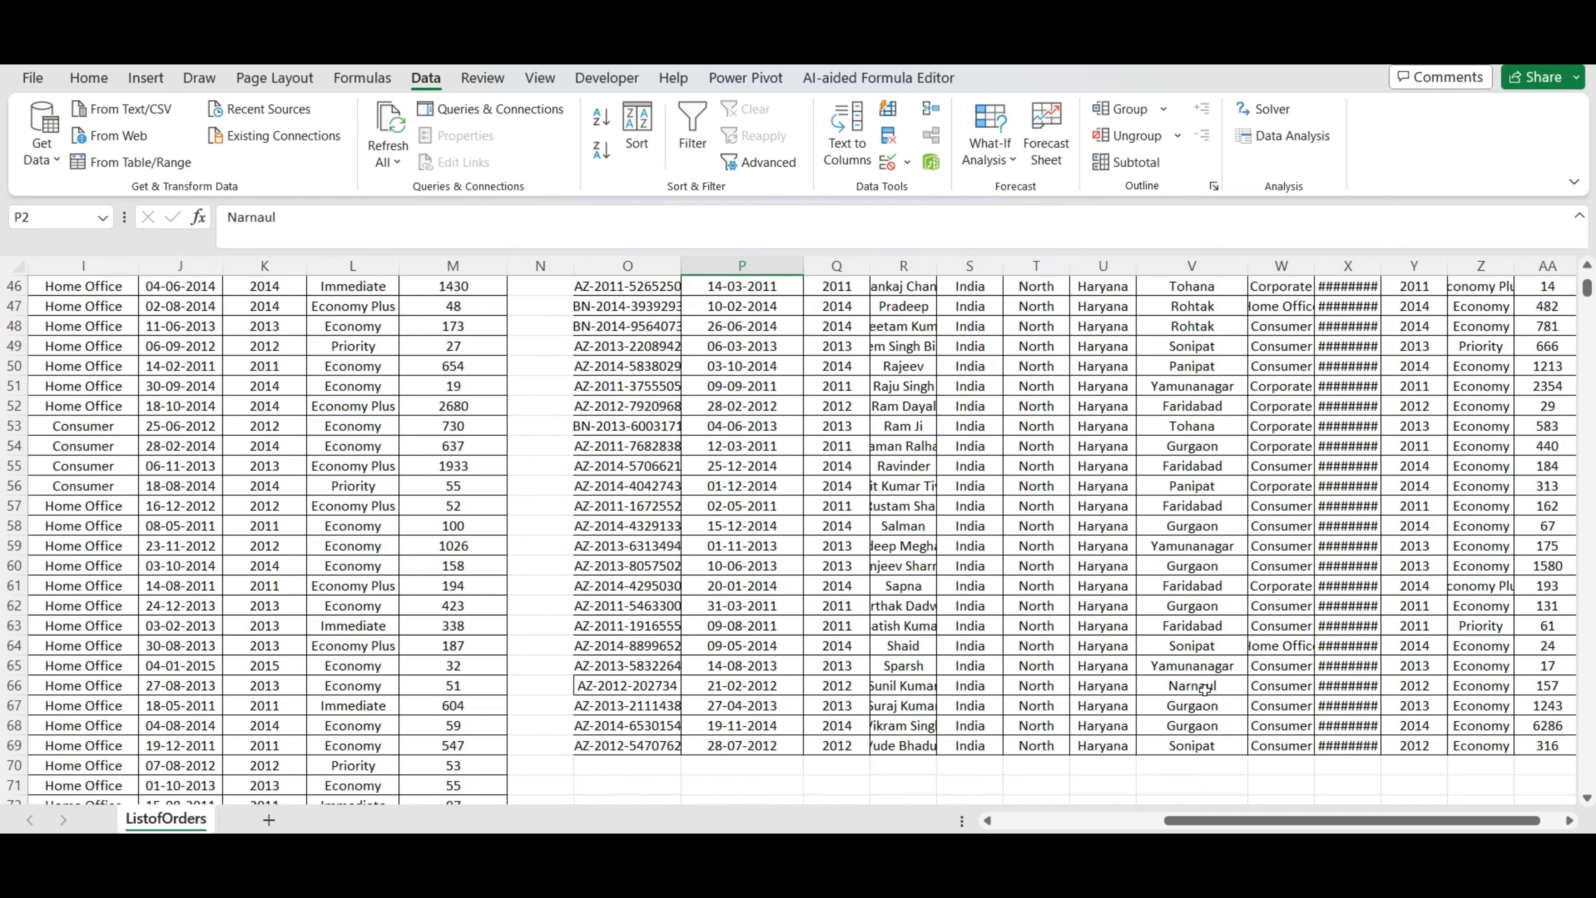
scroll(1203, 690, up, 20)
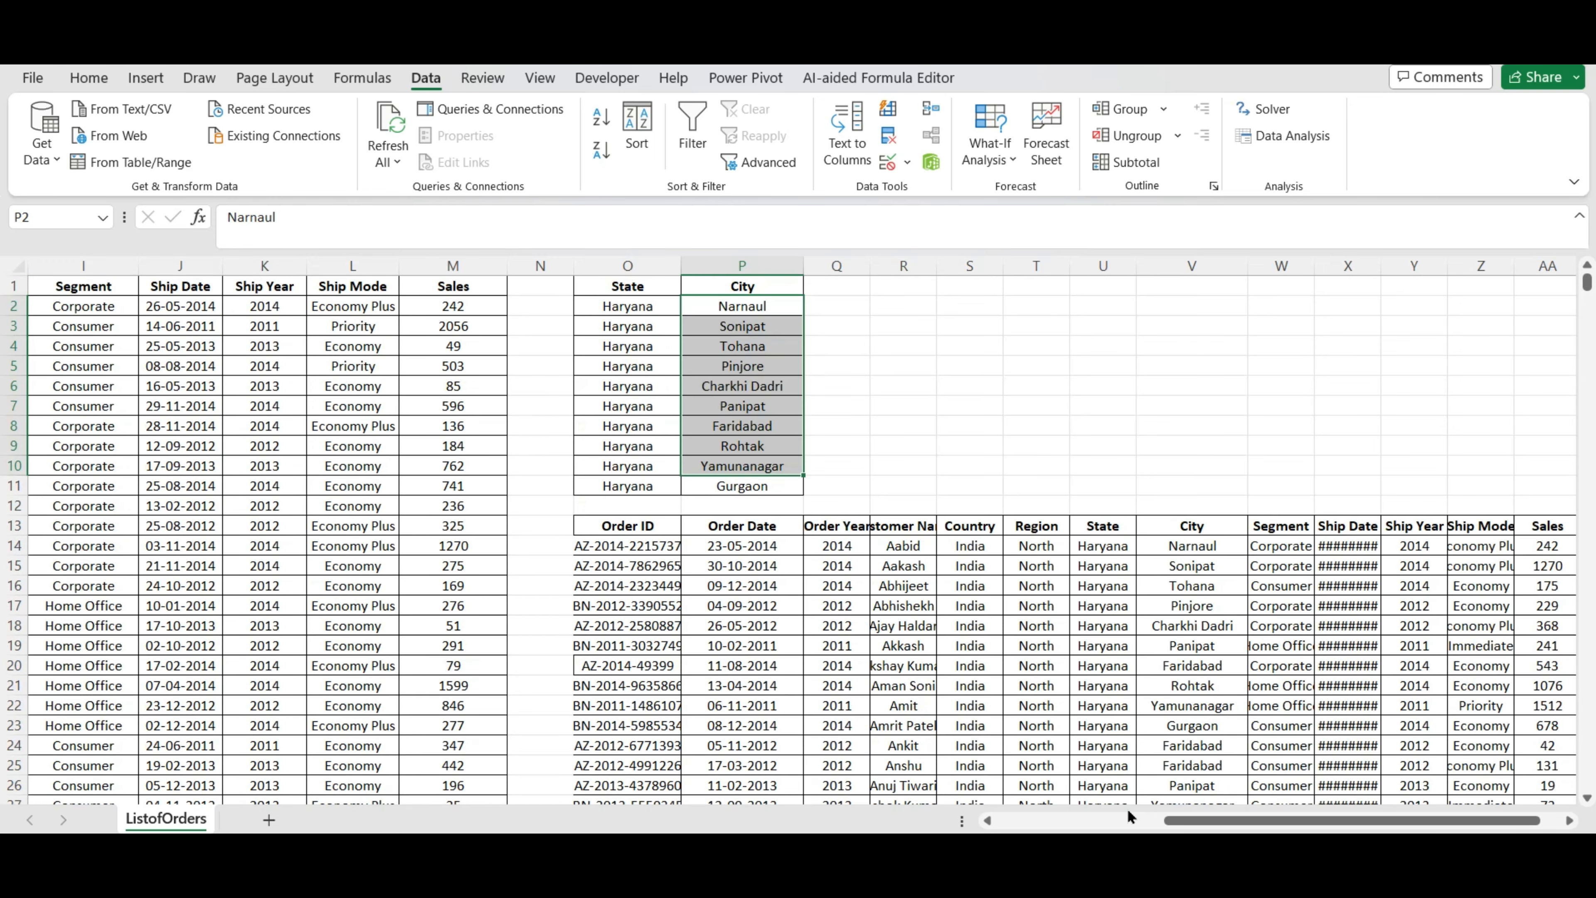
Copy the Segment header and Corporate value from I1:I2 into Q1:Q2 beside the City criteria and autofit column Q
click(1129, 816)
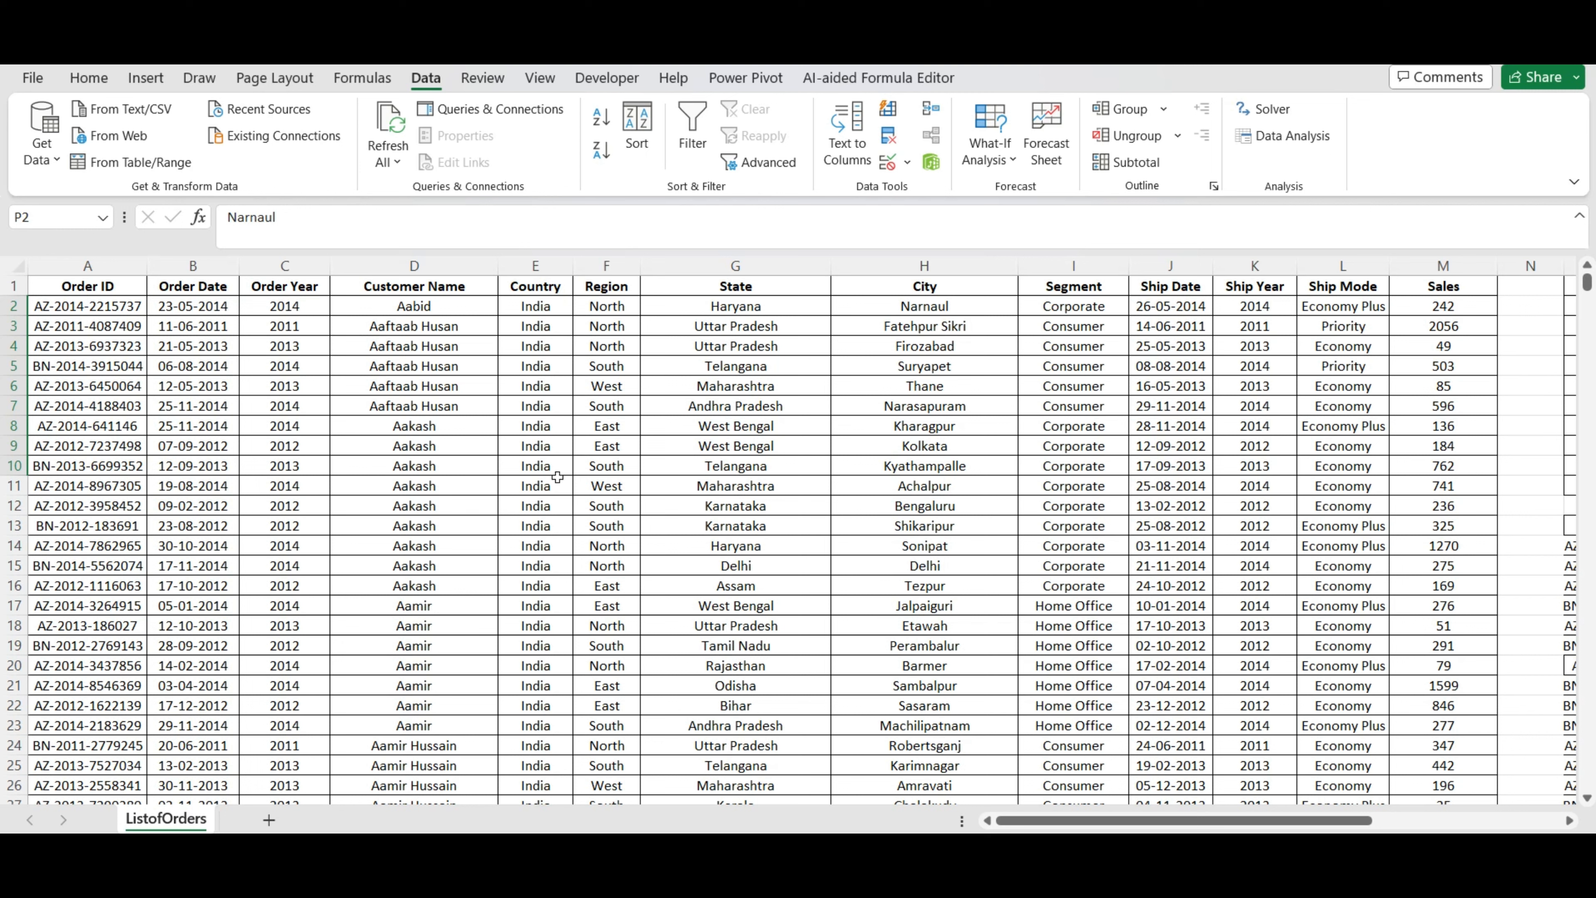
click(89, 77)
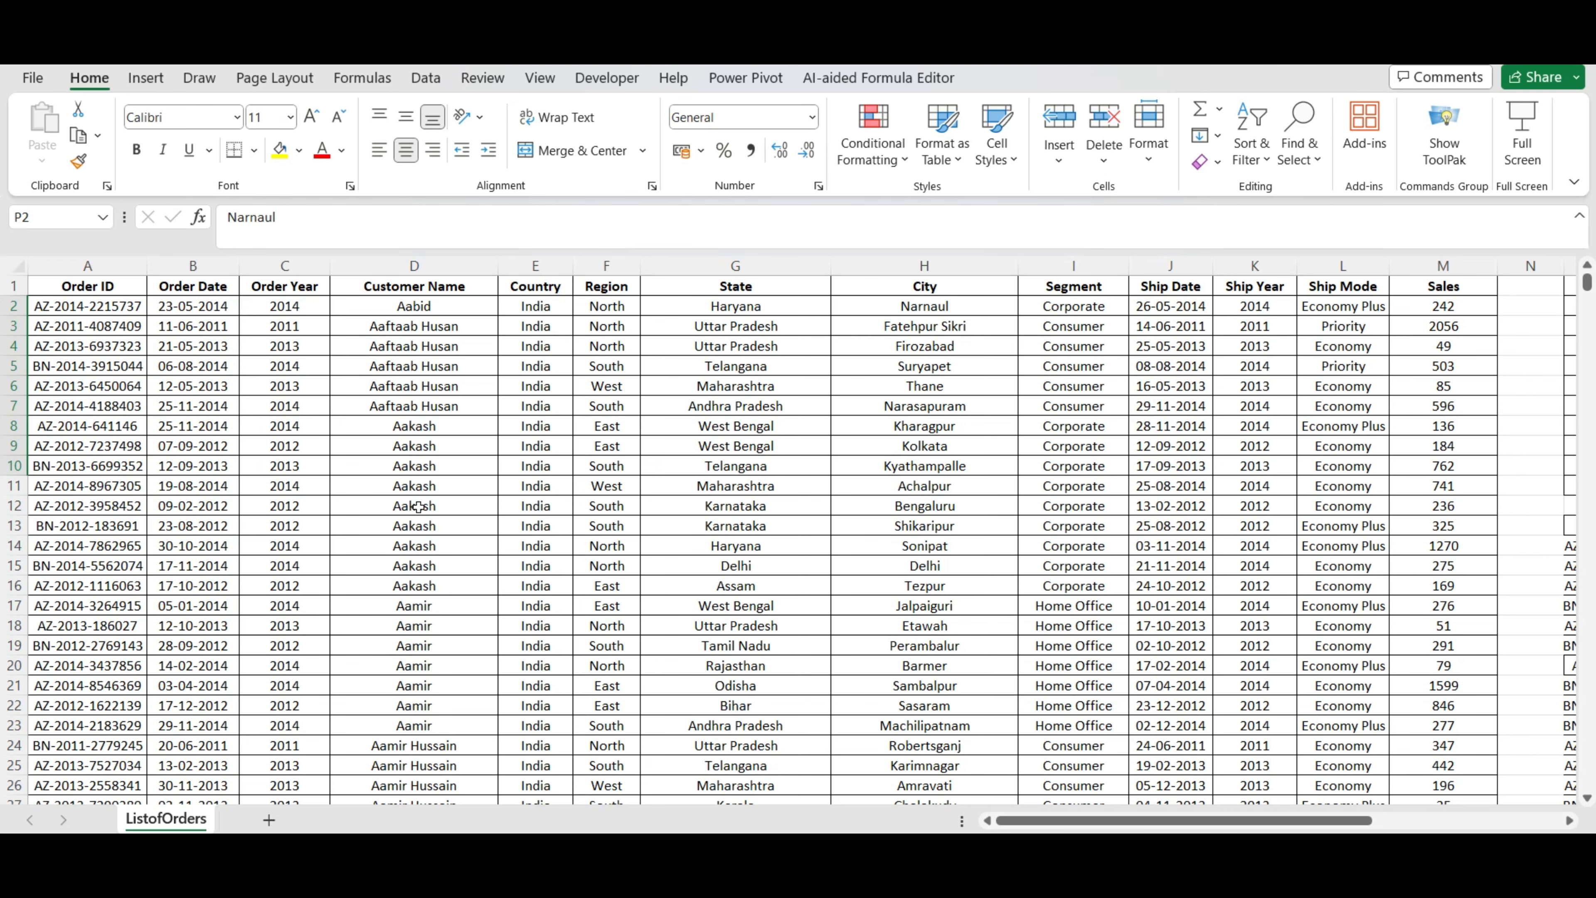
drag(1249, 820, 1354, 822)
click(549, 286)
drag(549, 286, 546, 306)
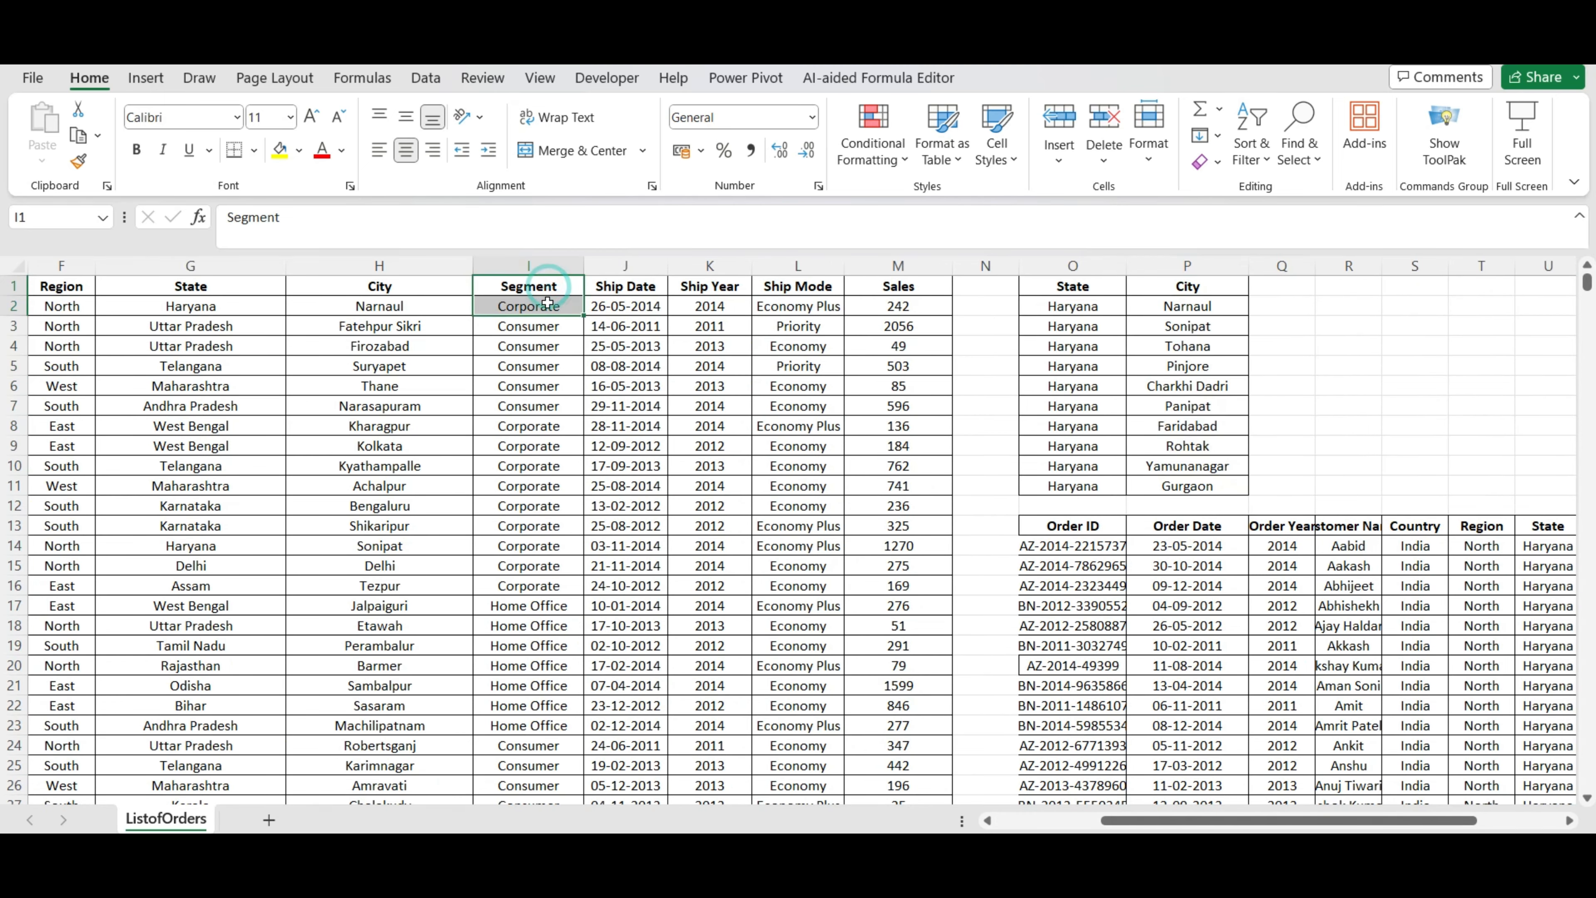
key(ctrl+c)
click(1282, 286)
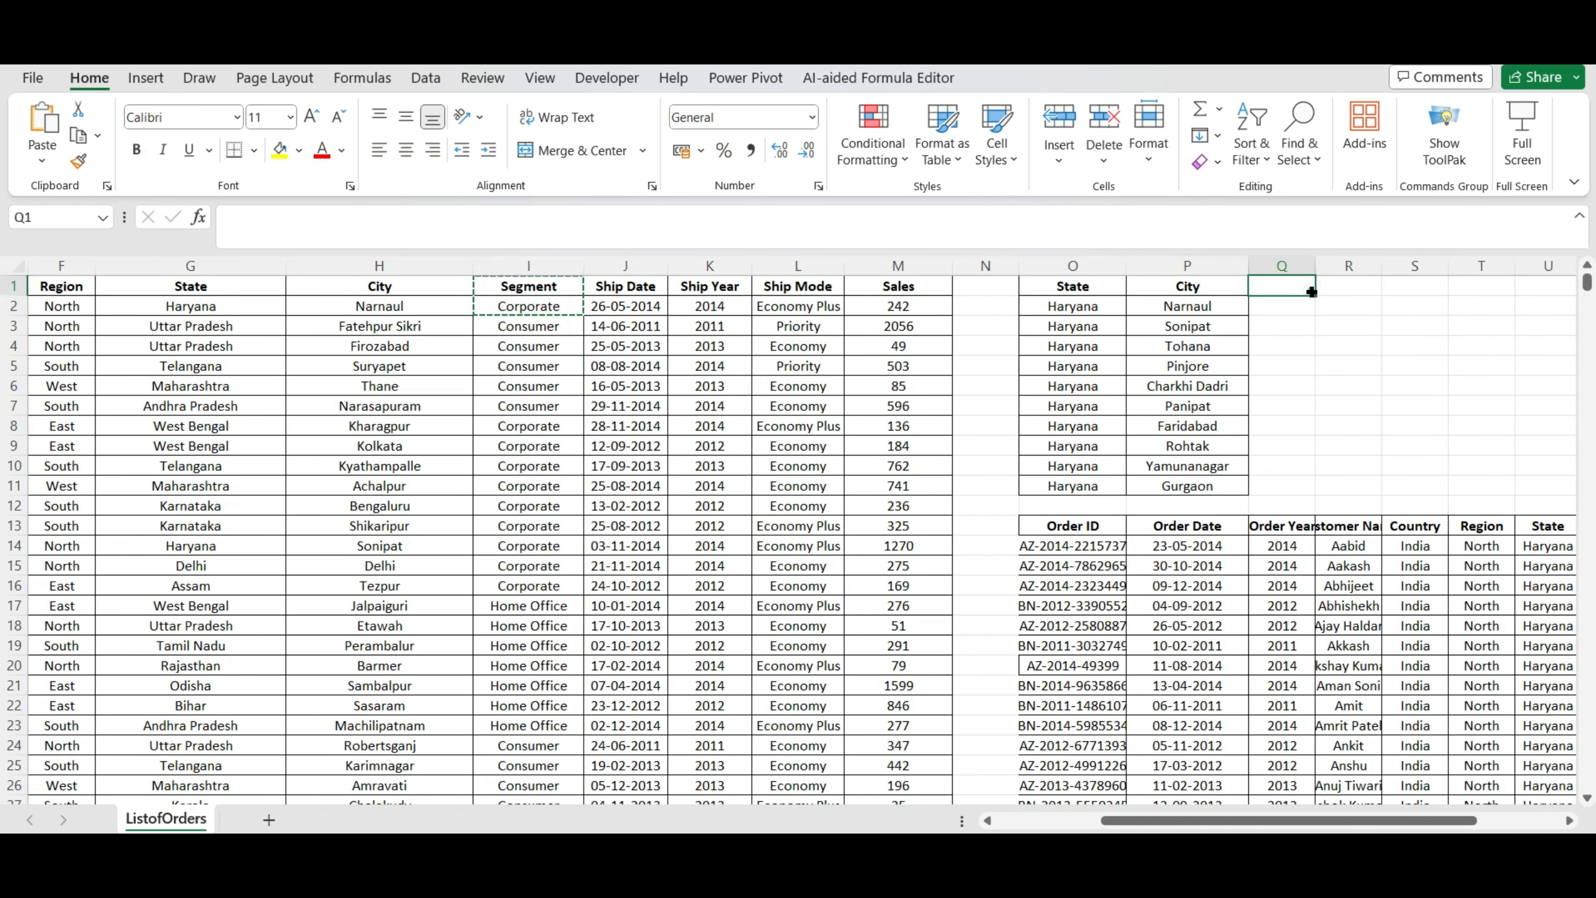
key(ctrl+v)
double_click(1315, 266)
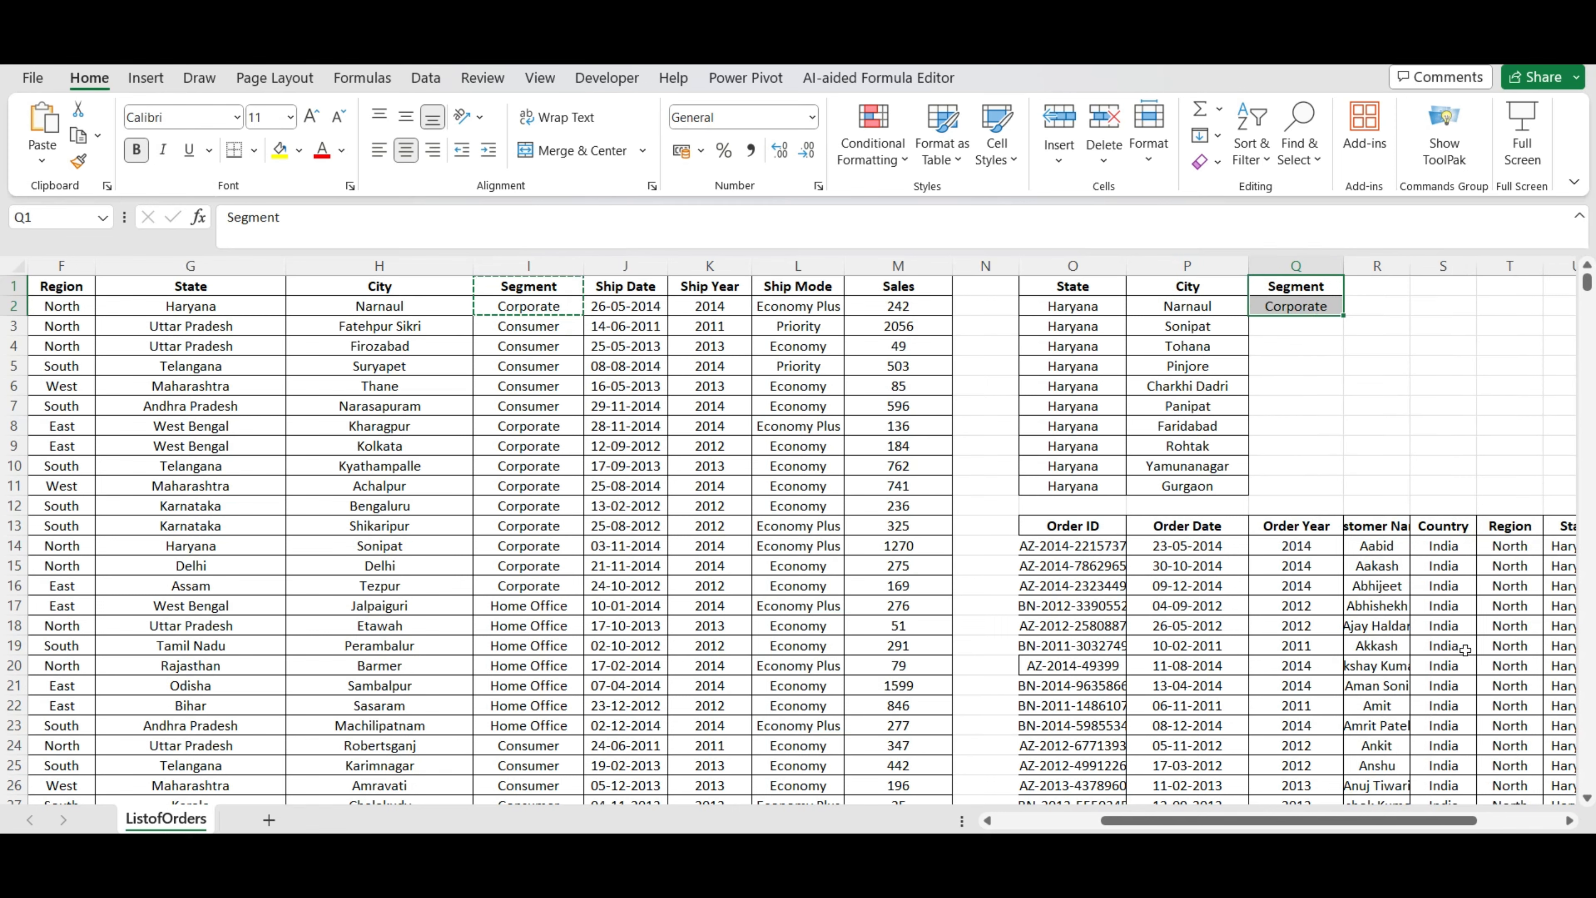
Clear the contents of the previously extracted orders table starting at O13
drag(1059, 526, 1498, 745)
click(1499, 745)
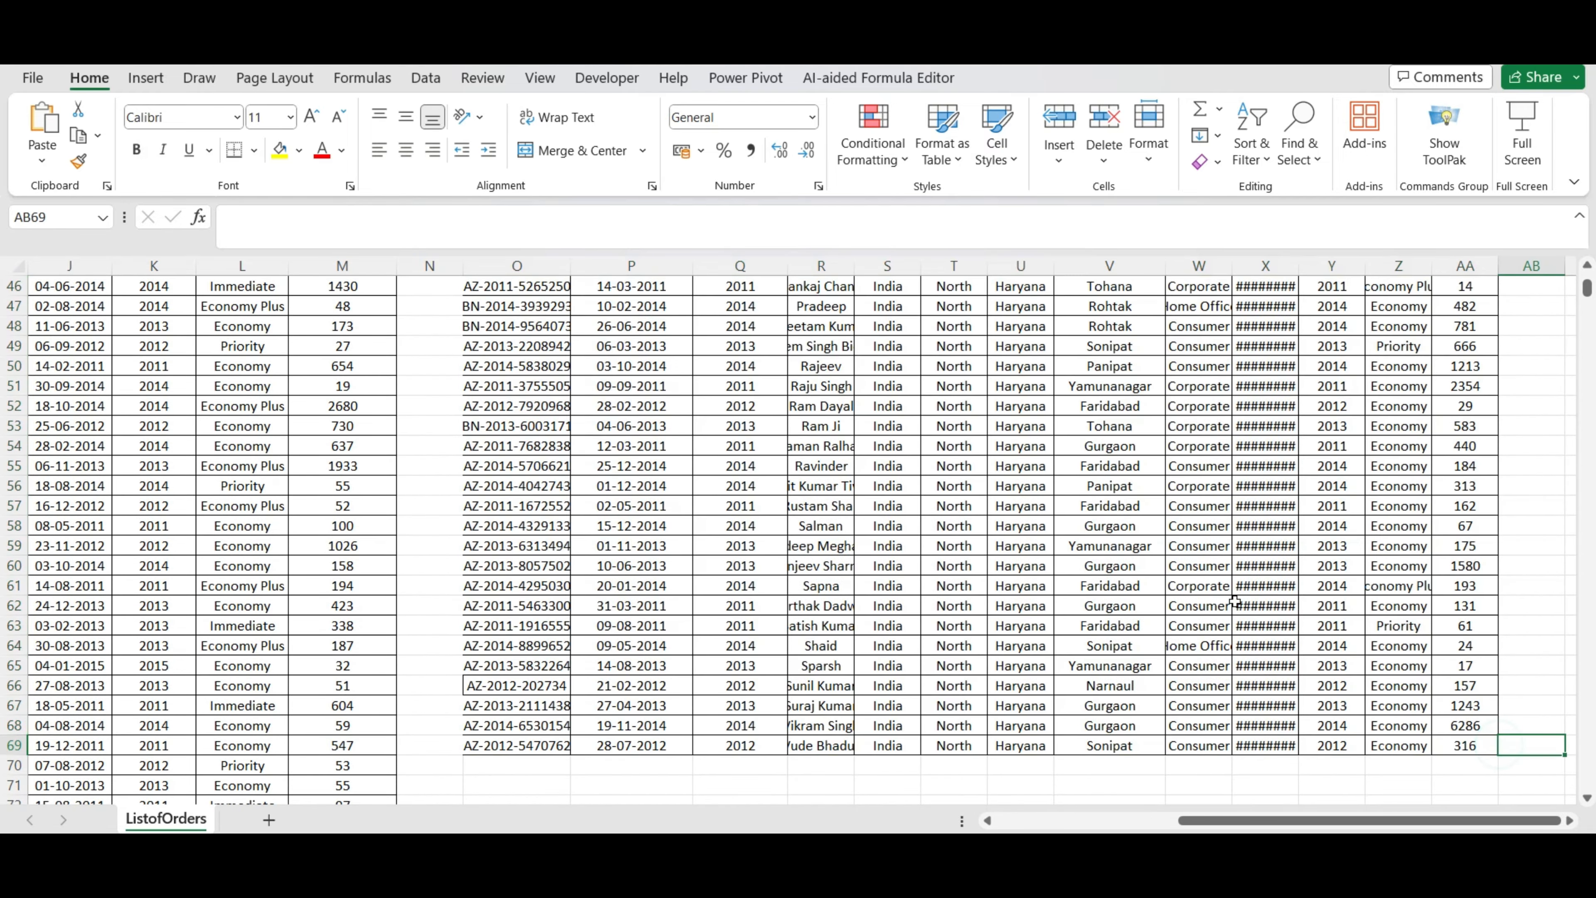
scroll(2, 333, up, 20)
click(524, 525)
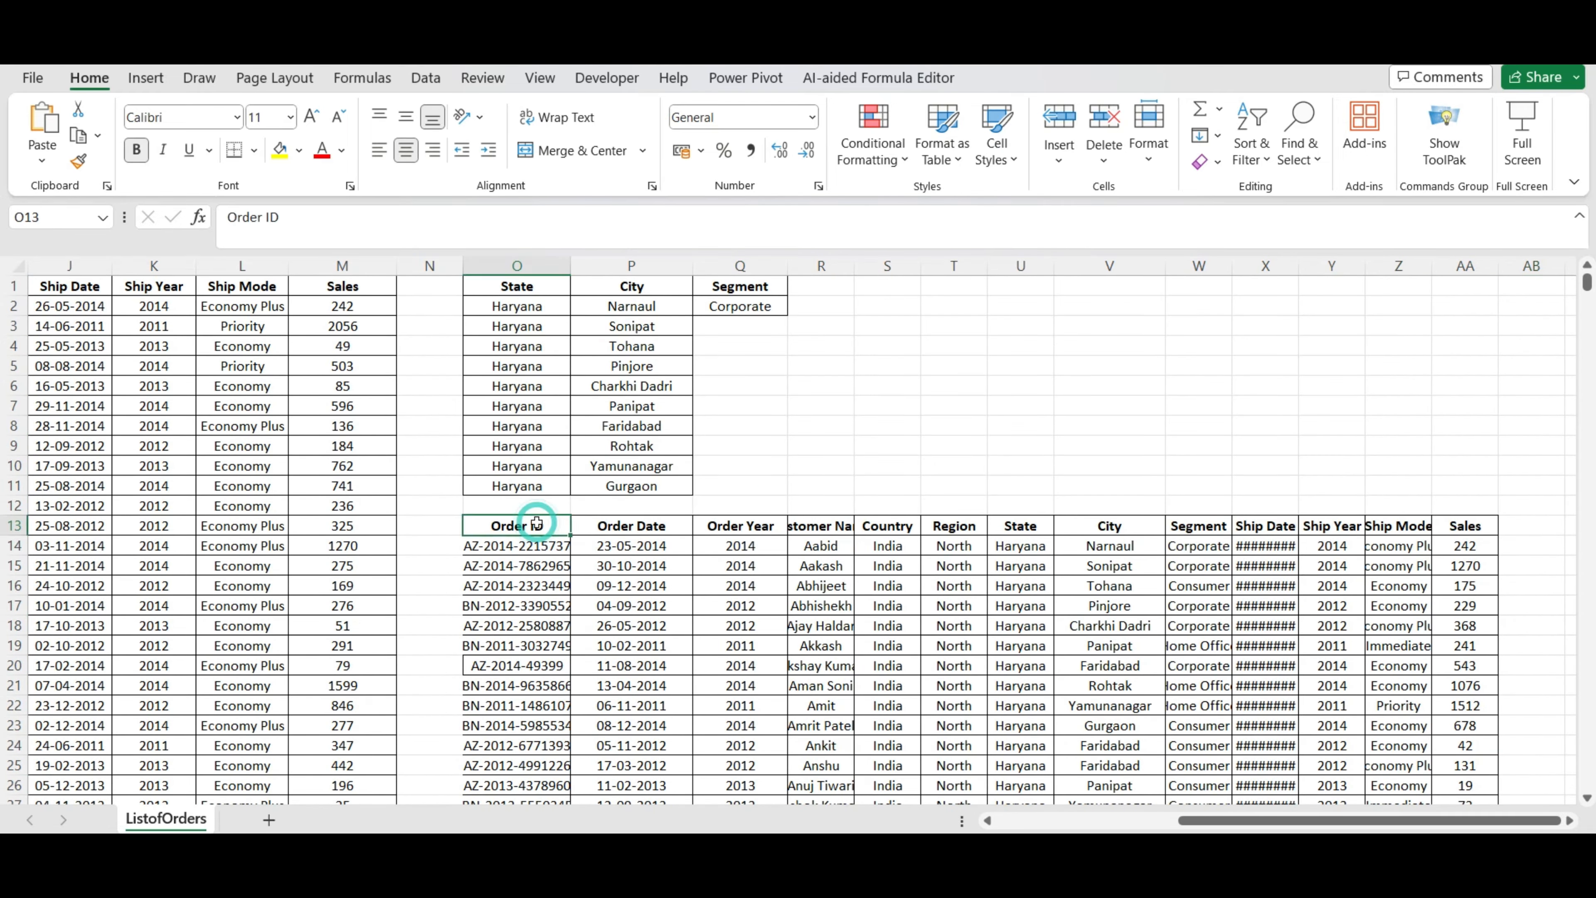
key(ctrl+shift+Right)
key(ctrl+shift+Down)
key(Delete)
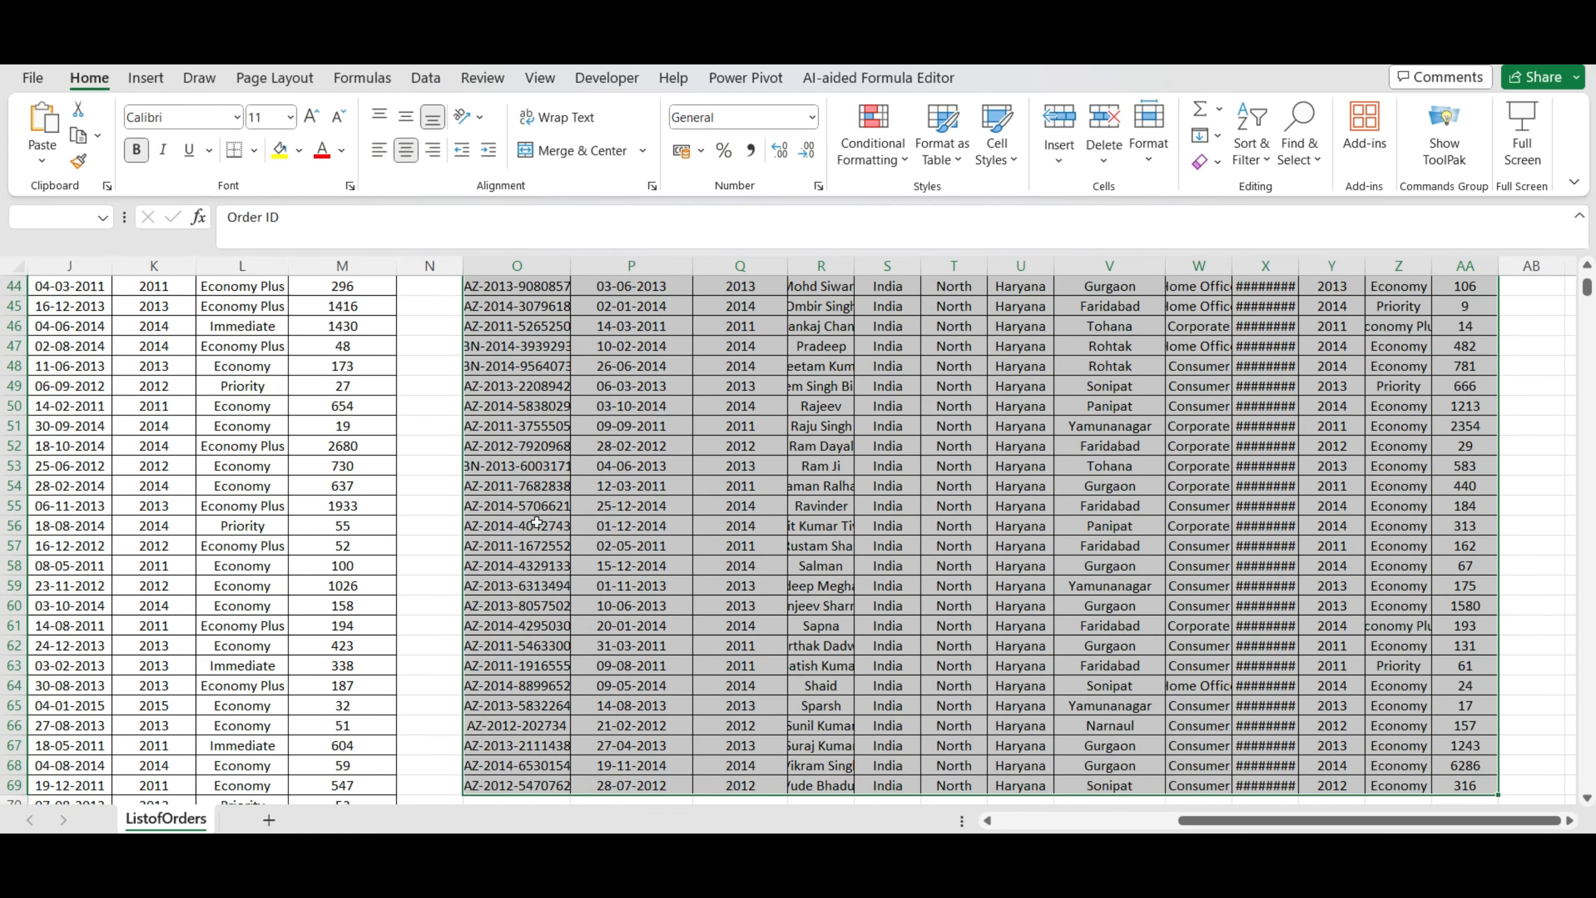
Fill the Corporate criterion from Q2 down through Q11 alongside the Haryana city rows
key(Left)
key(Right)
key(Right)
key(Right)
key(Up)
key(Up)
key(Up)
key(Up)
key(Up)
key(Up)
key(Up)
key(Up)
key(Up)
key(Up)
key(Up)
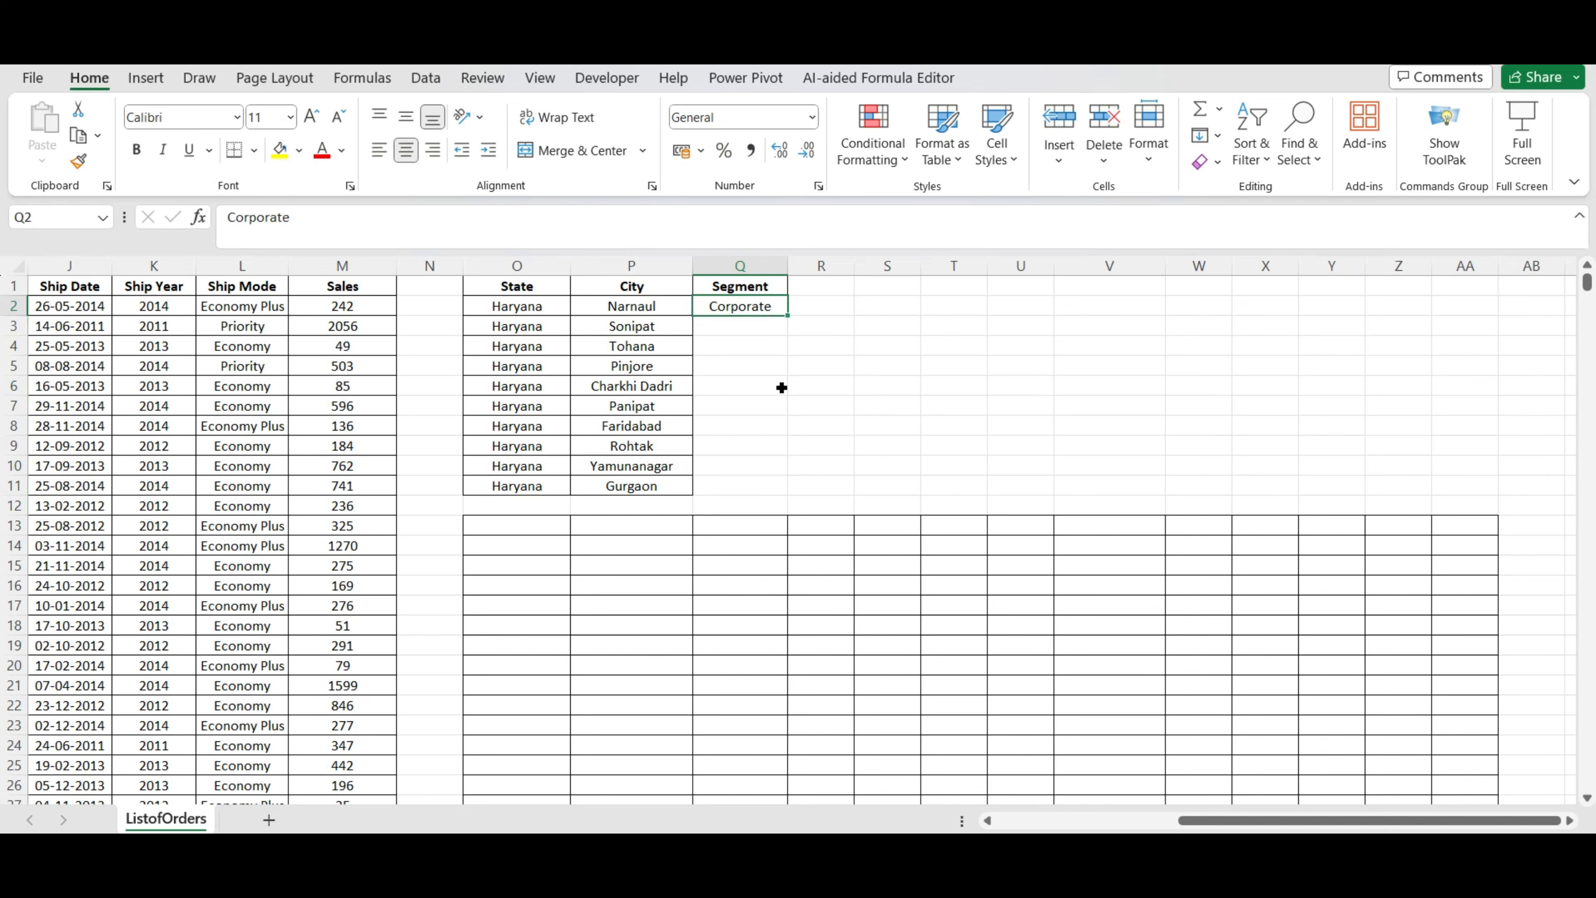
drag(787, 315, 789, 492)
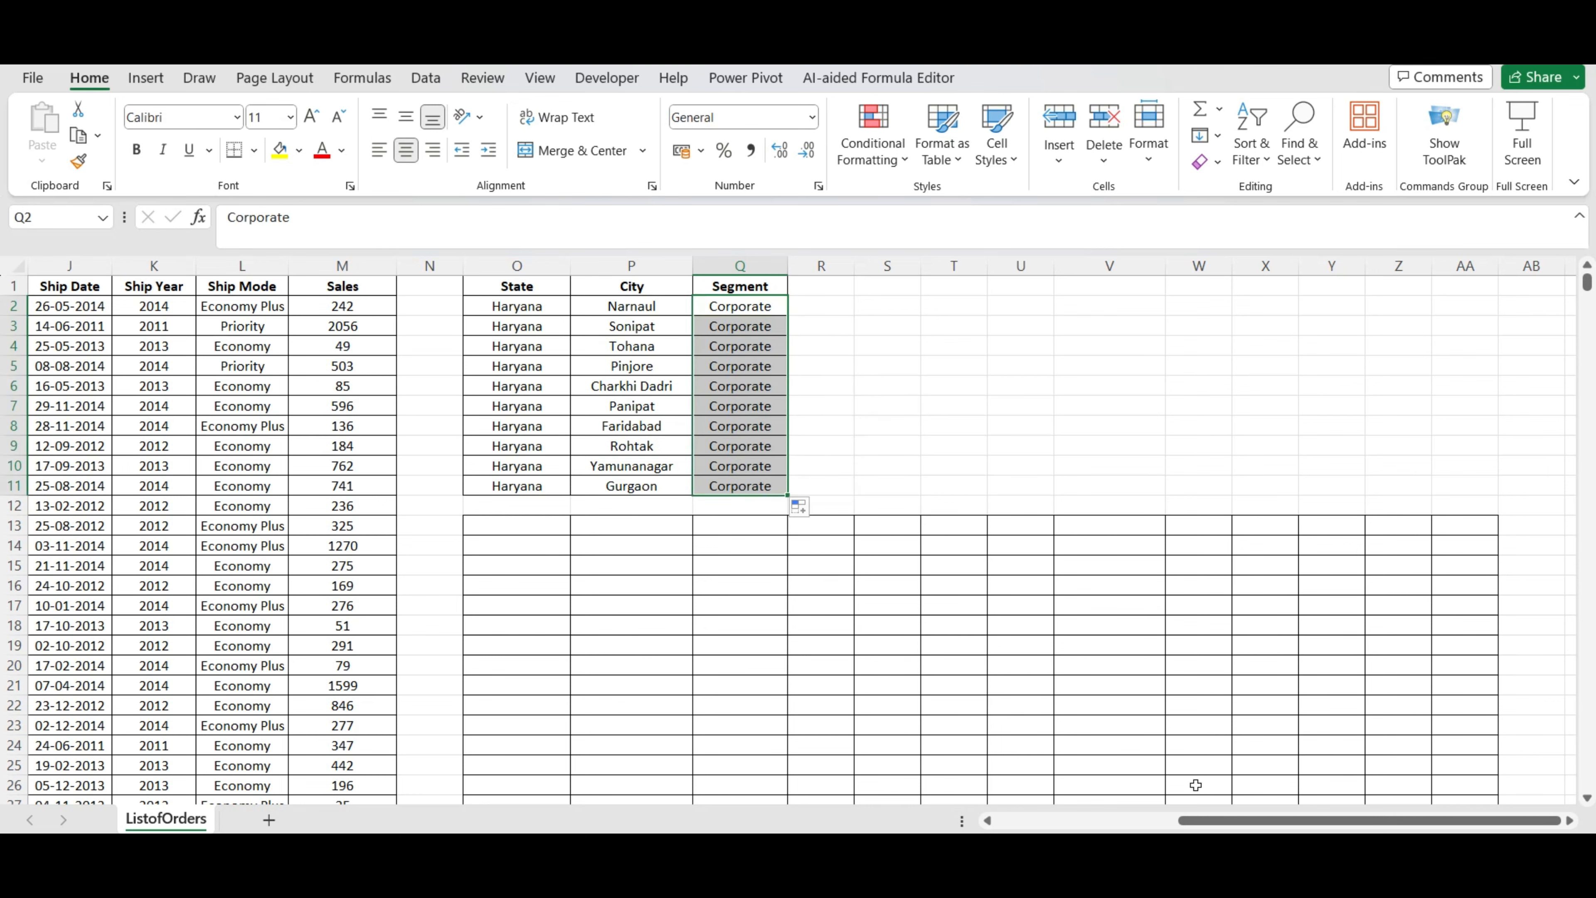
Start an Advanced Filter on the list range $A$1:$M$4111 and set its criteria range to O1:Q11
drag(1222, 821, 1145, 820)
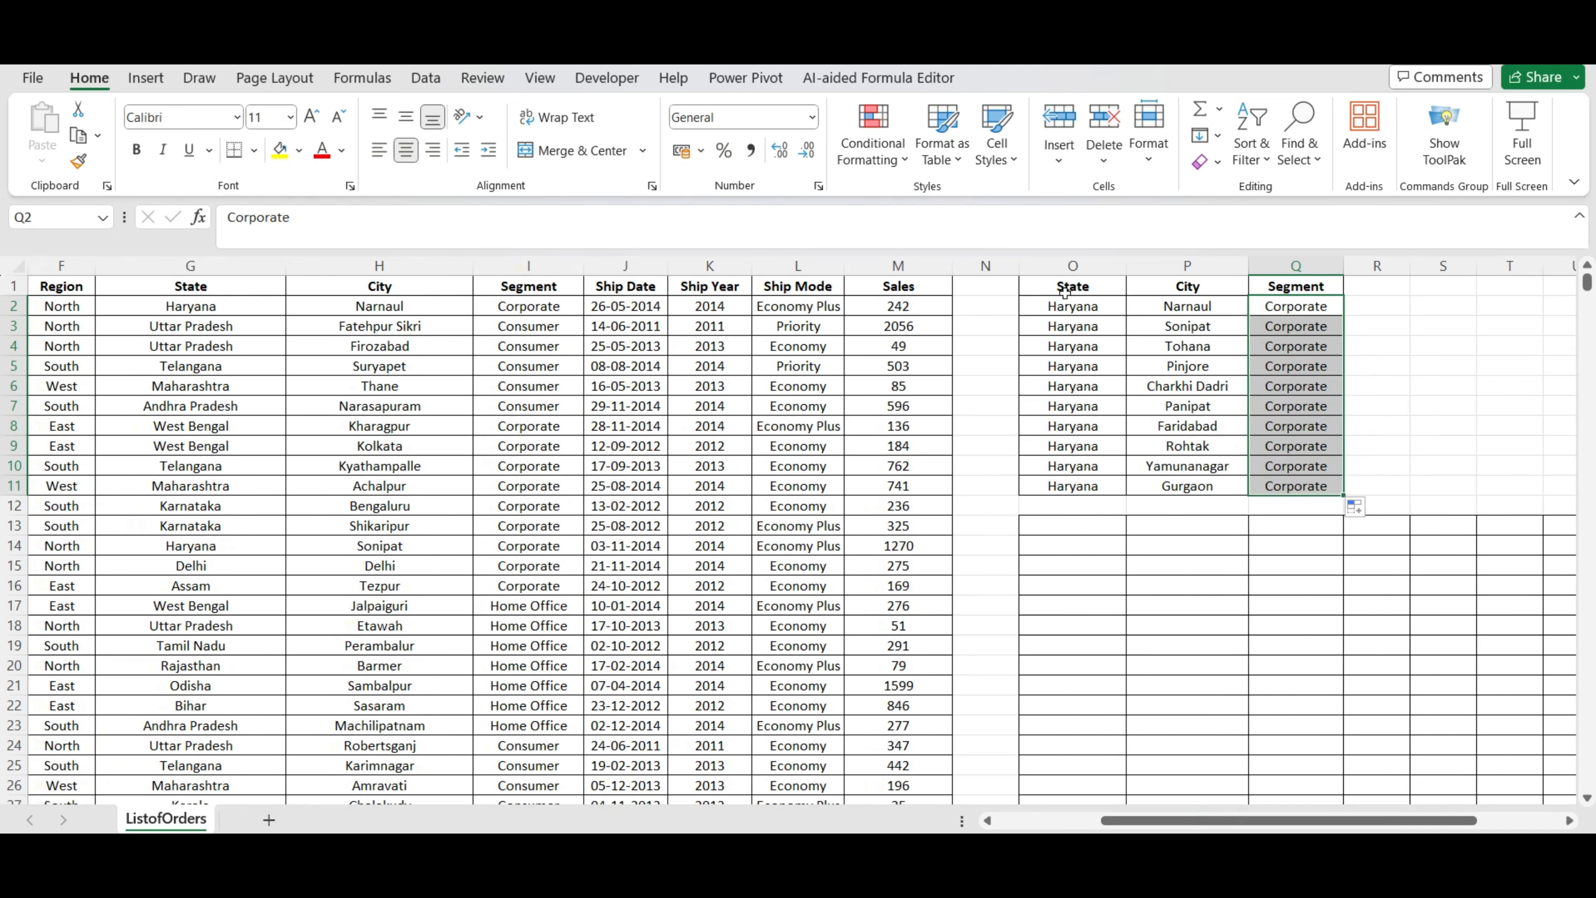
drag(1063, 291, 1182, 288)
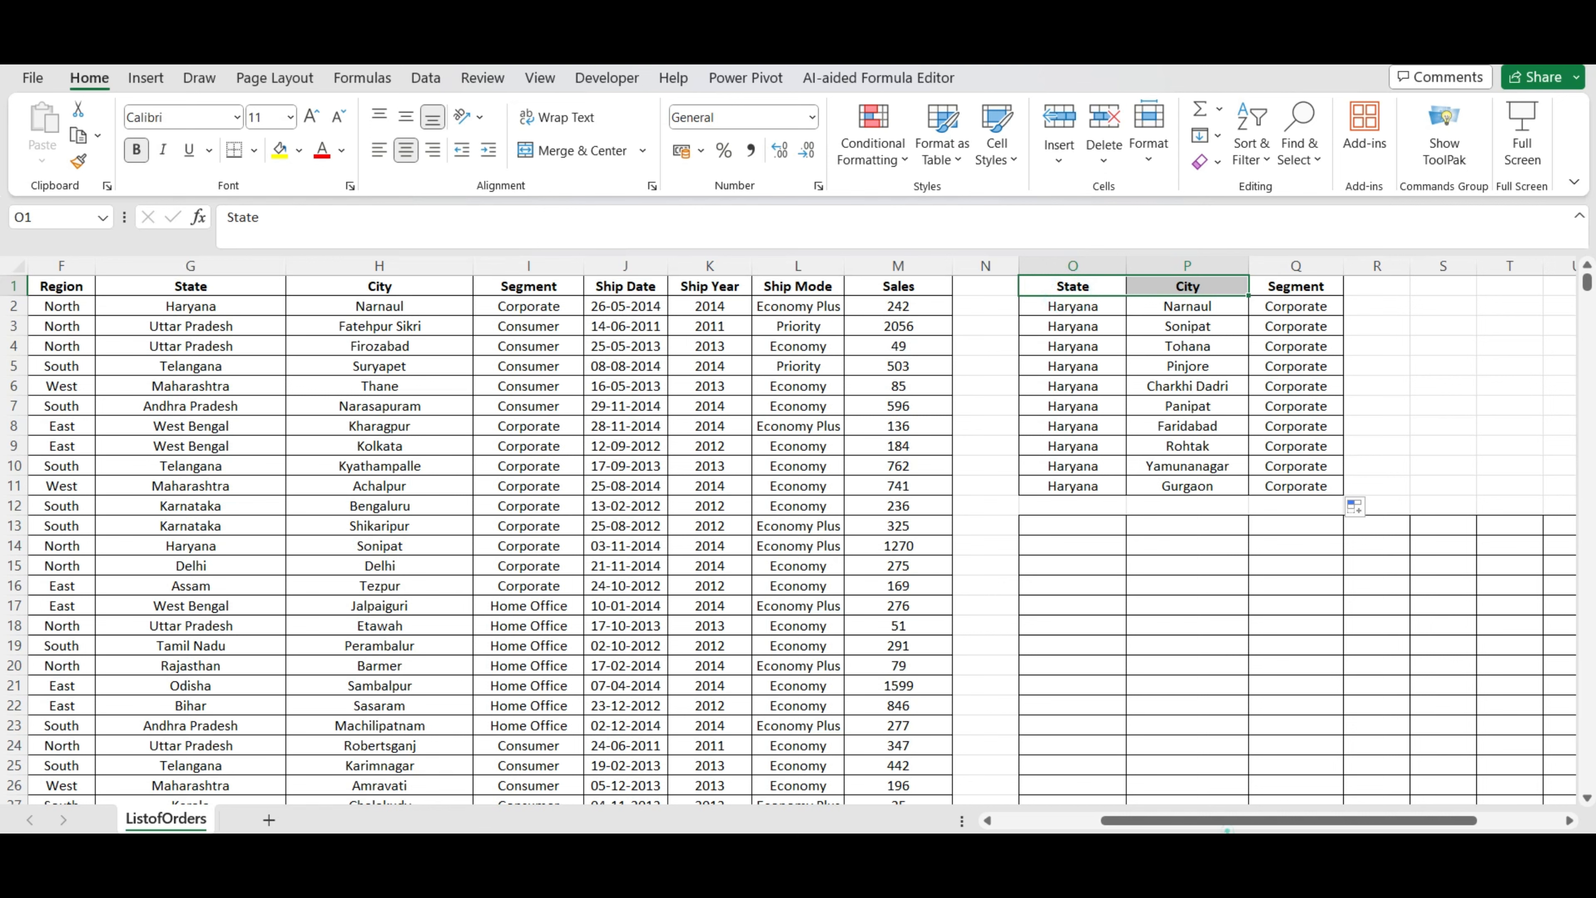
drag(1226, 821, 1169, 827)
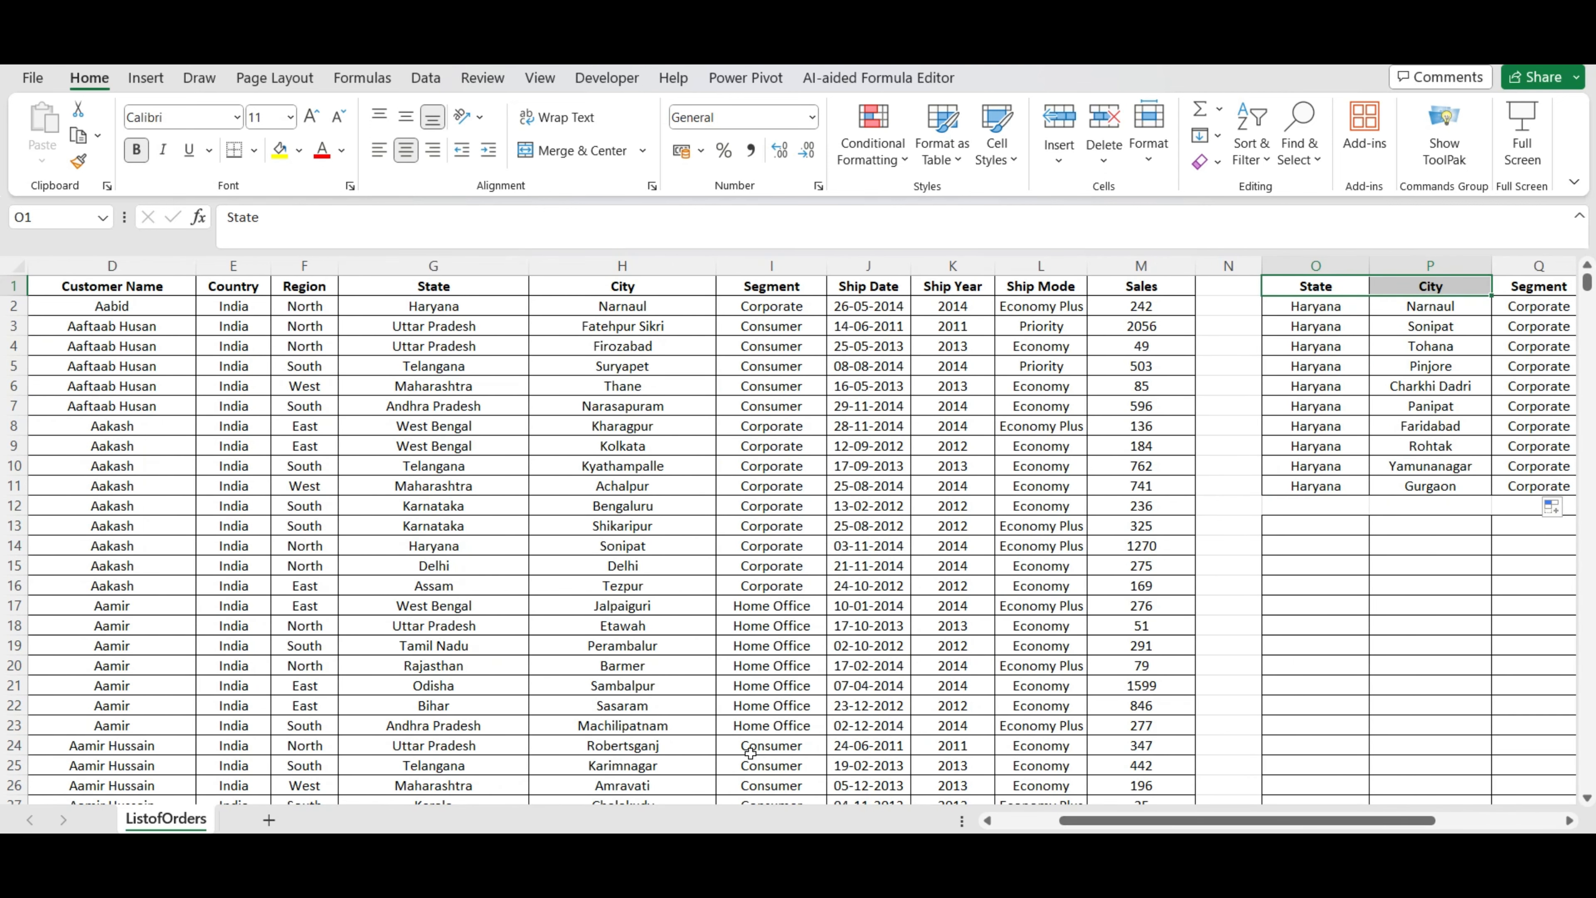
key(alt)
key(a)
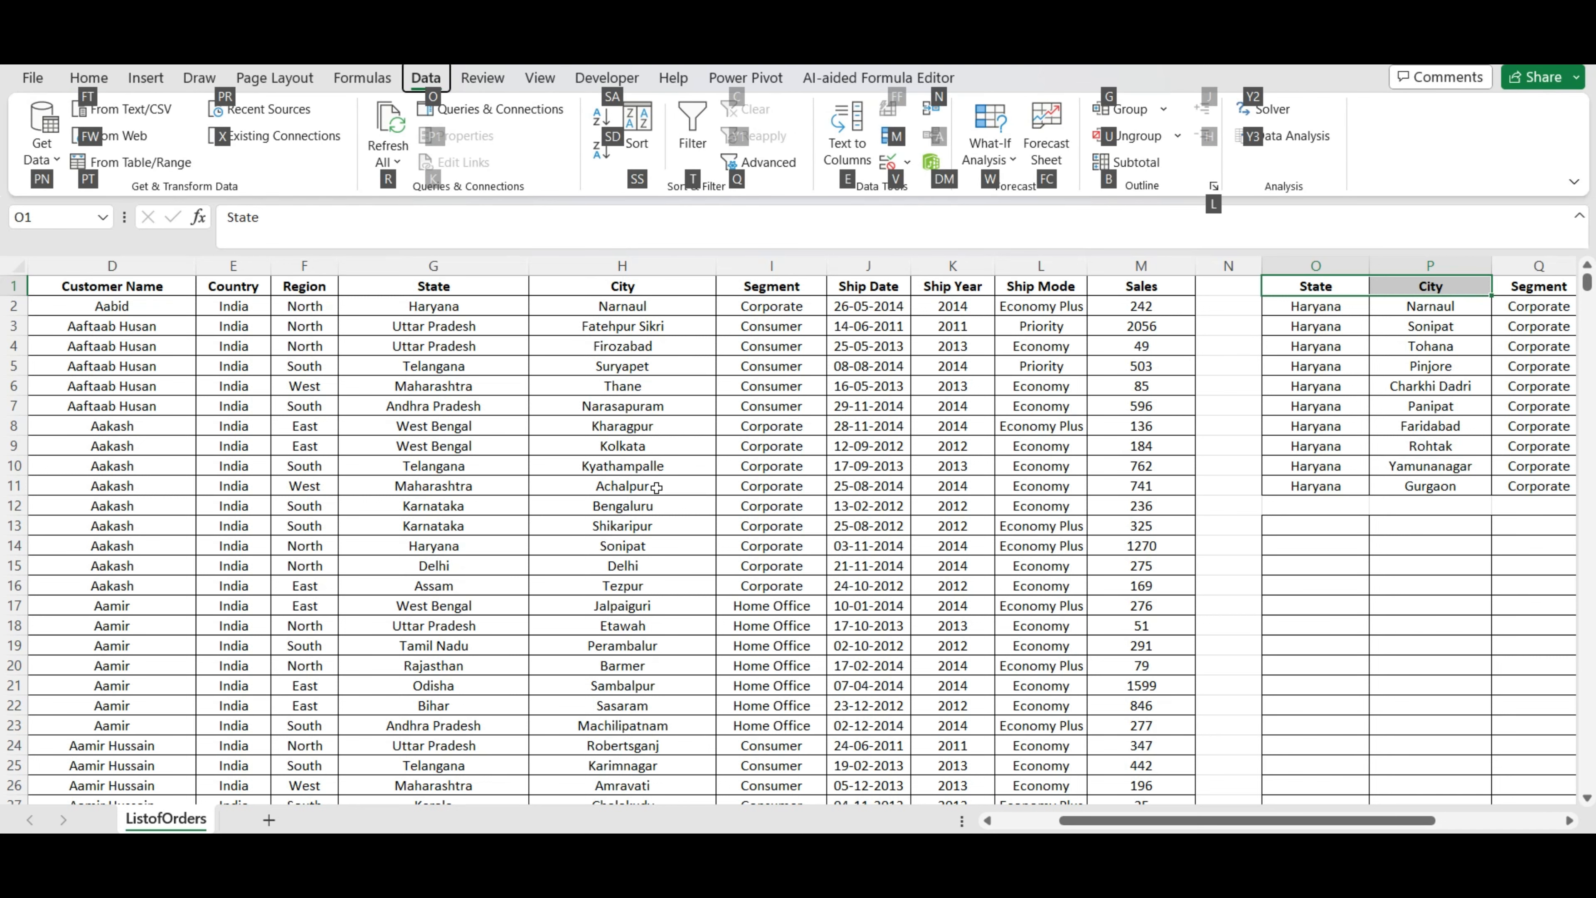
key(q)
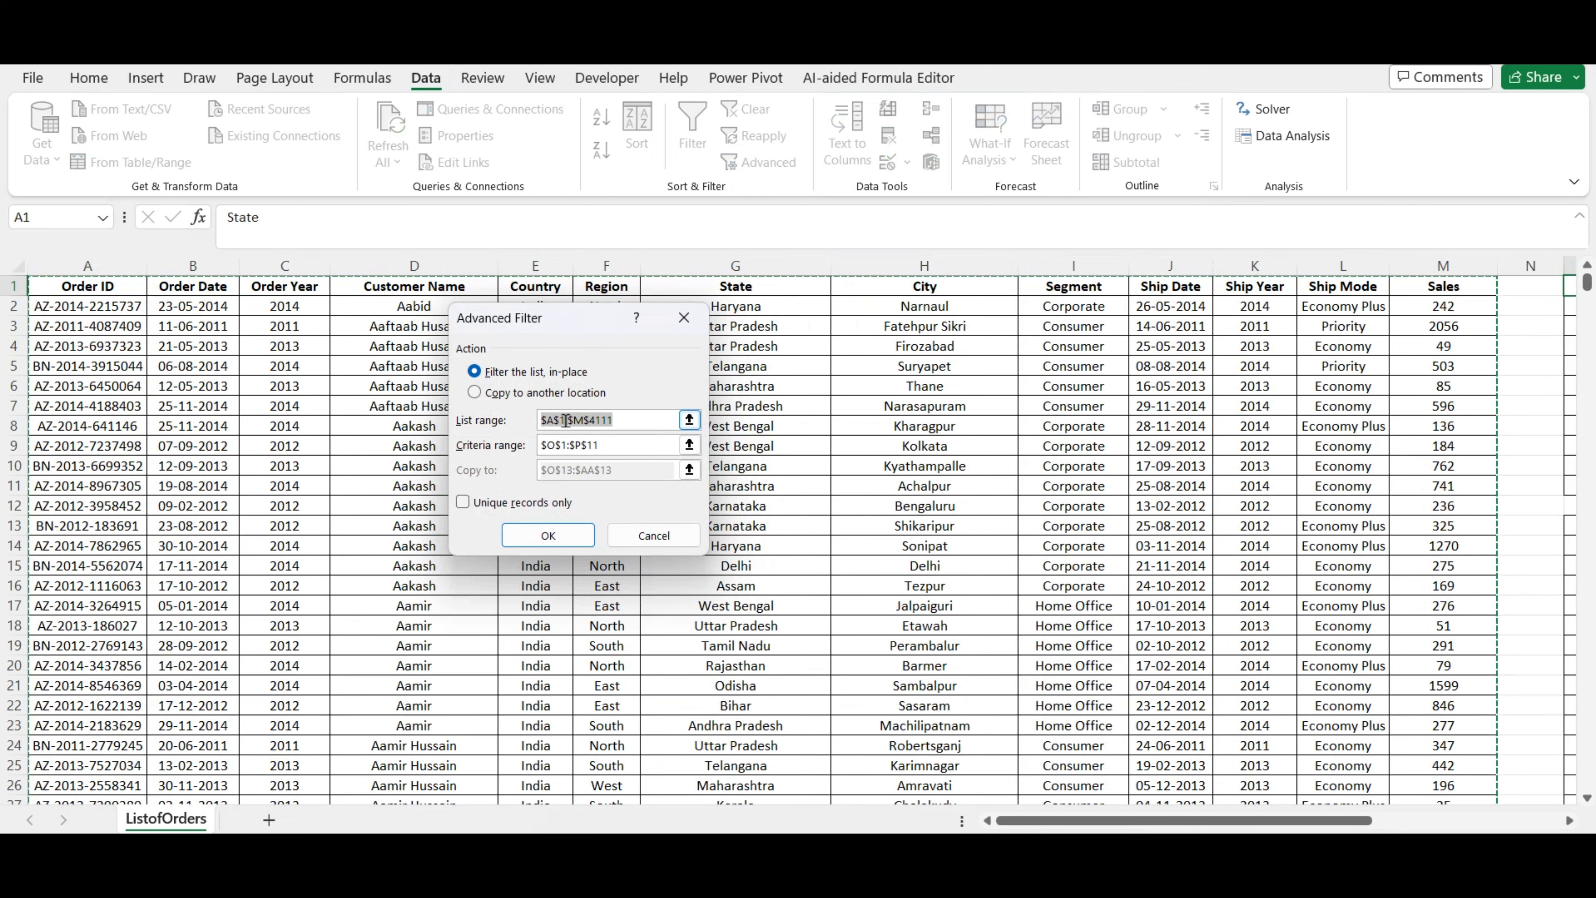
click(605, 445)
drag(1331, 821, 1349, 820)
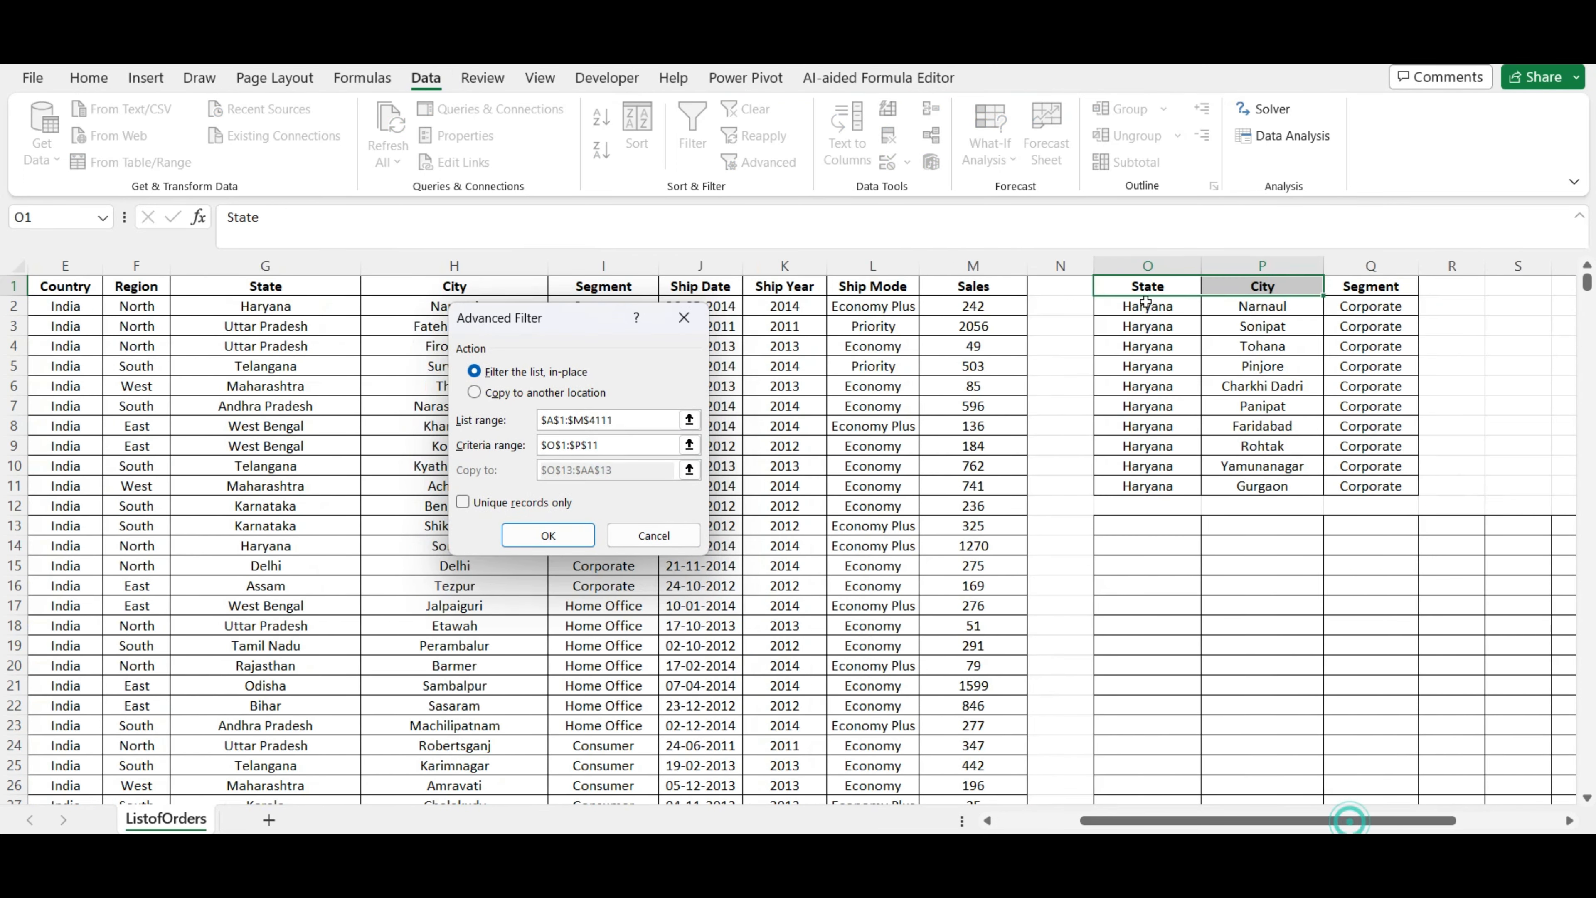
drag(1145, 295, 1378, 487)
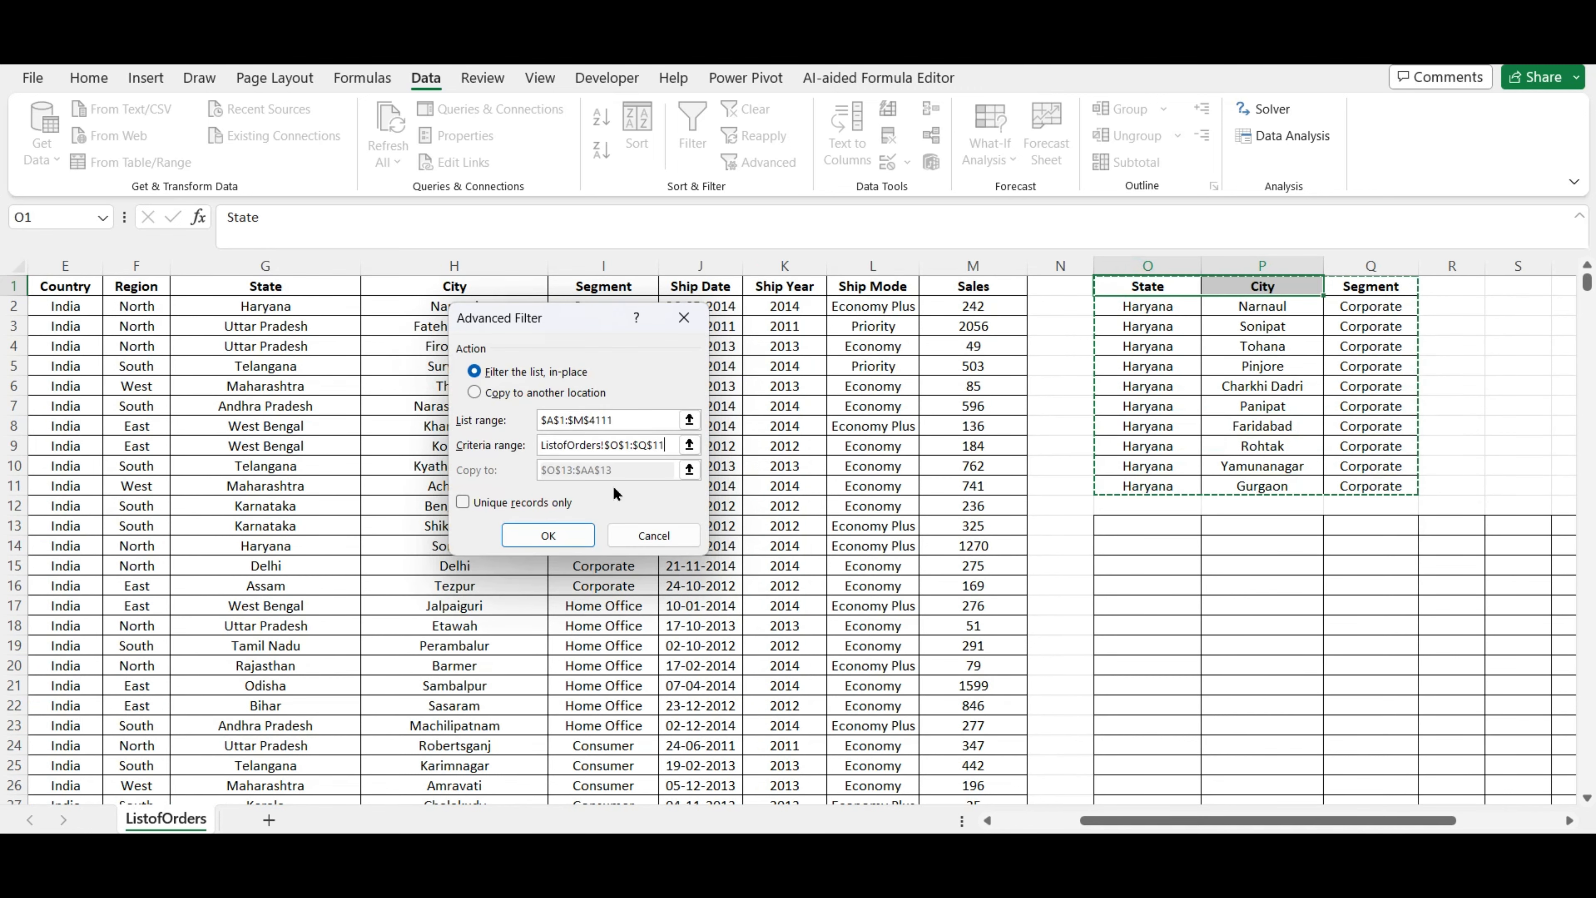
Choose copying to another location, set the destination to cell O13, and run the Advanced Filter
key(alt+o)
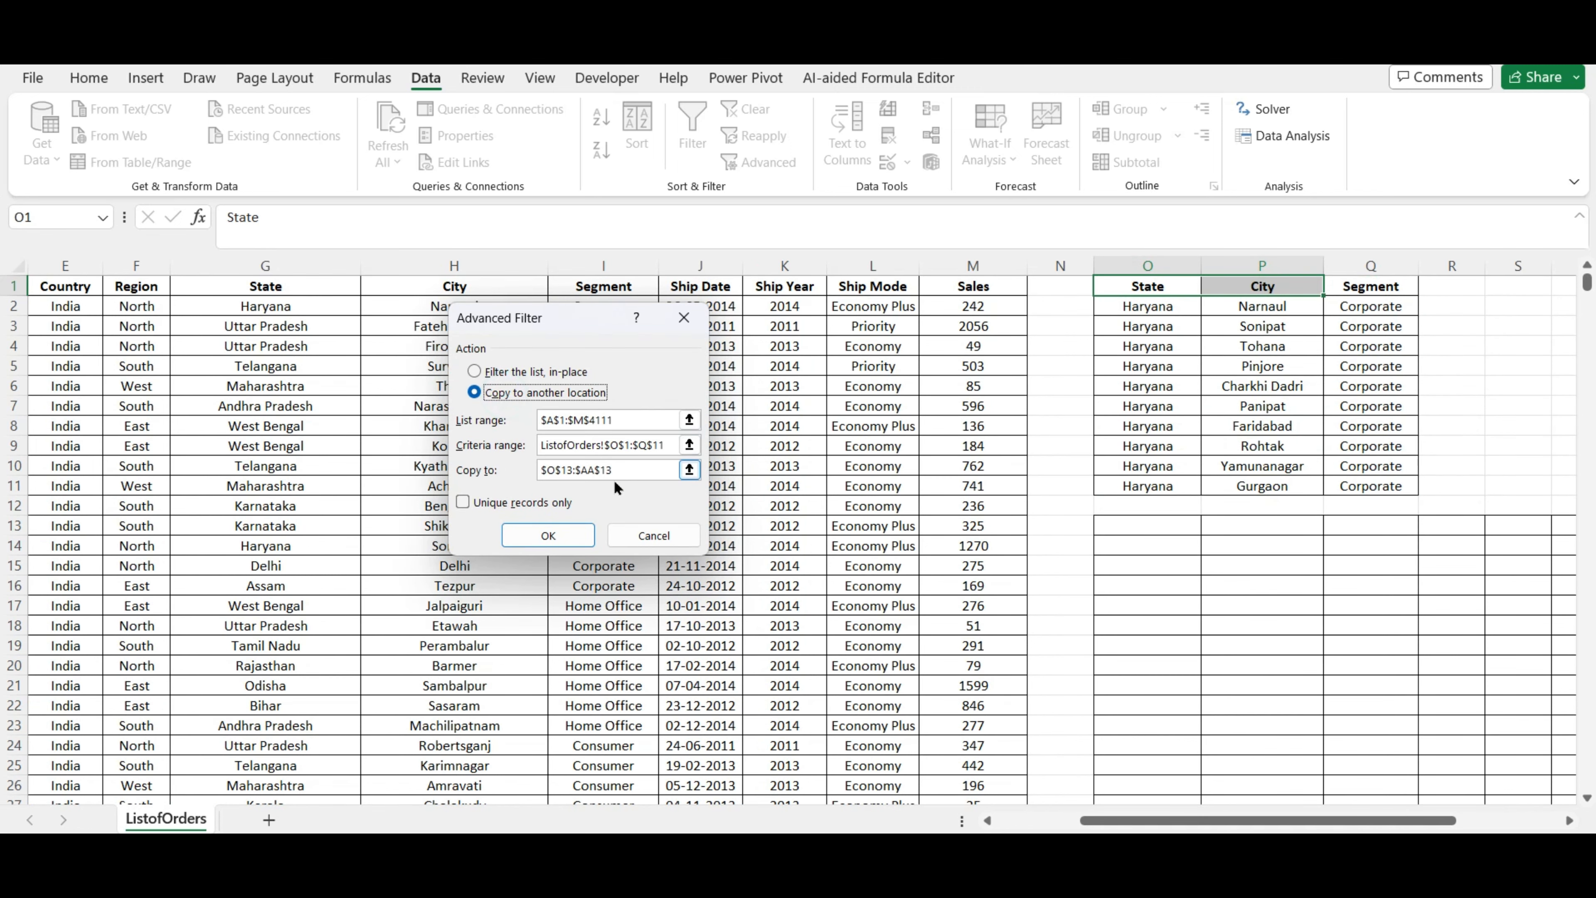
click(544, 469)
key(BackSpace)
drag(581, 320, 385, 290)
click(533, 523)
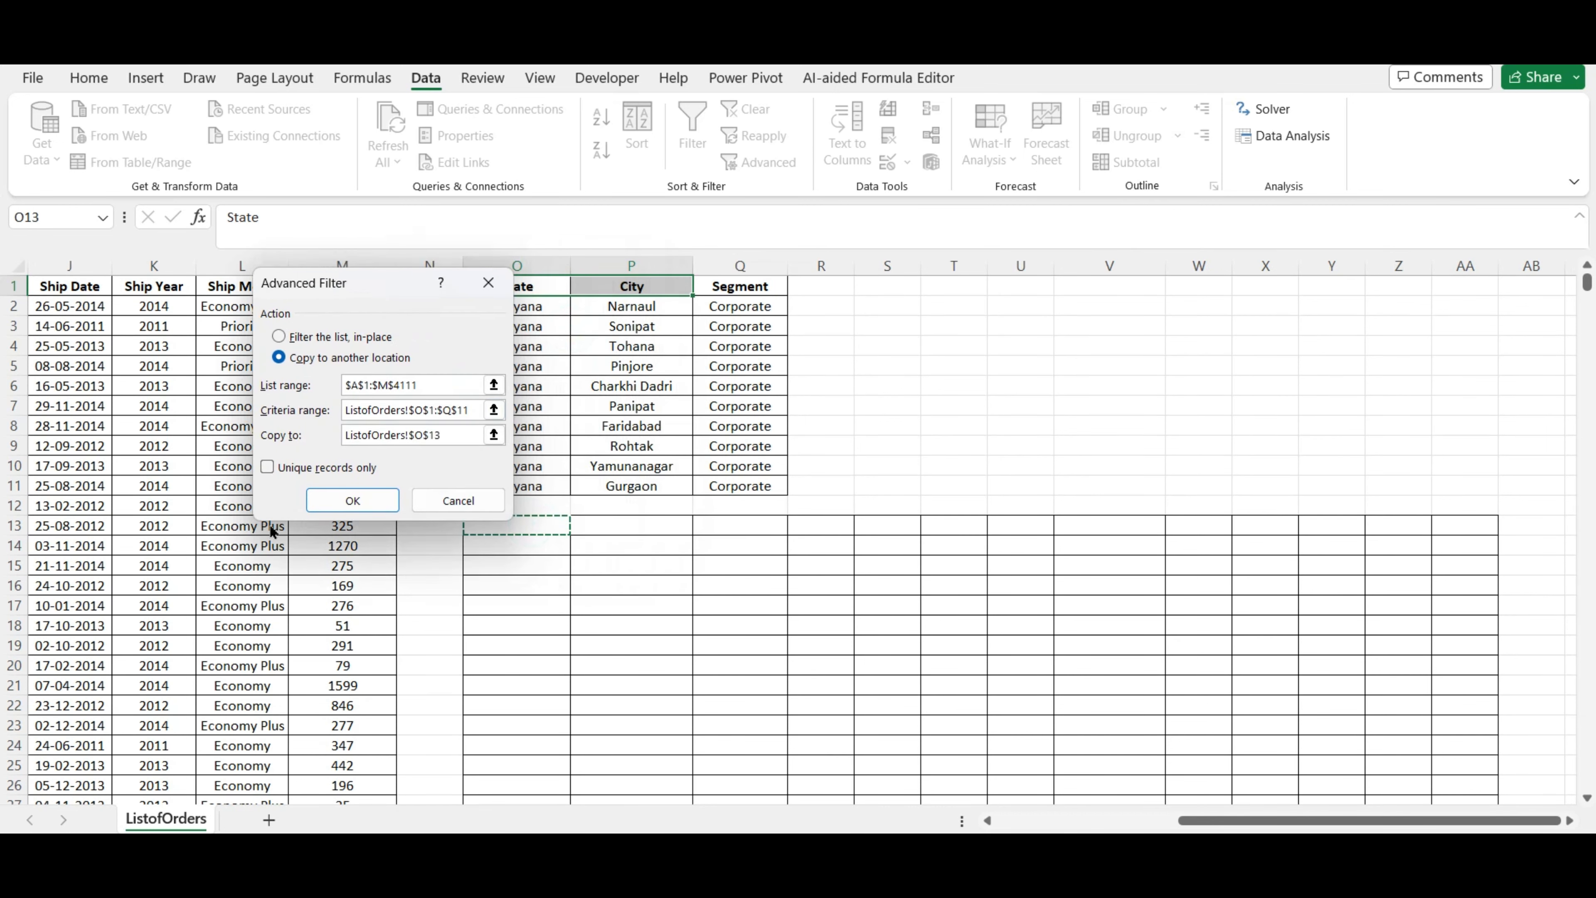
click(352, 500)
Widen the extracted table's Segment column W and Customer Name column R, the latter to about 16, and check the Segment values
scroll(1072, 695, down, 6)
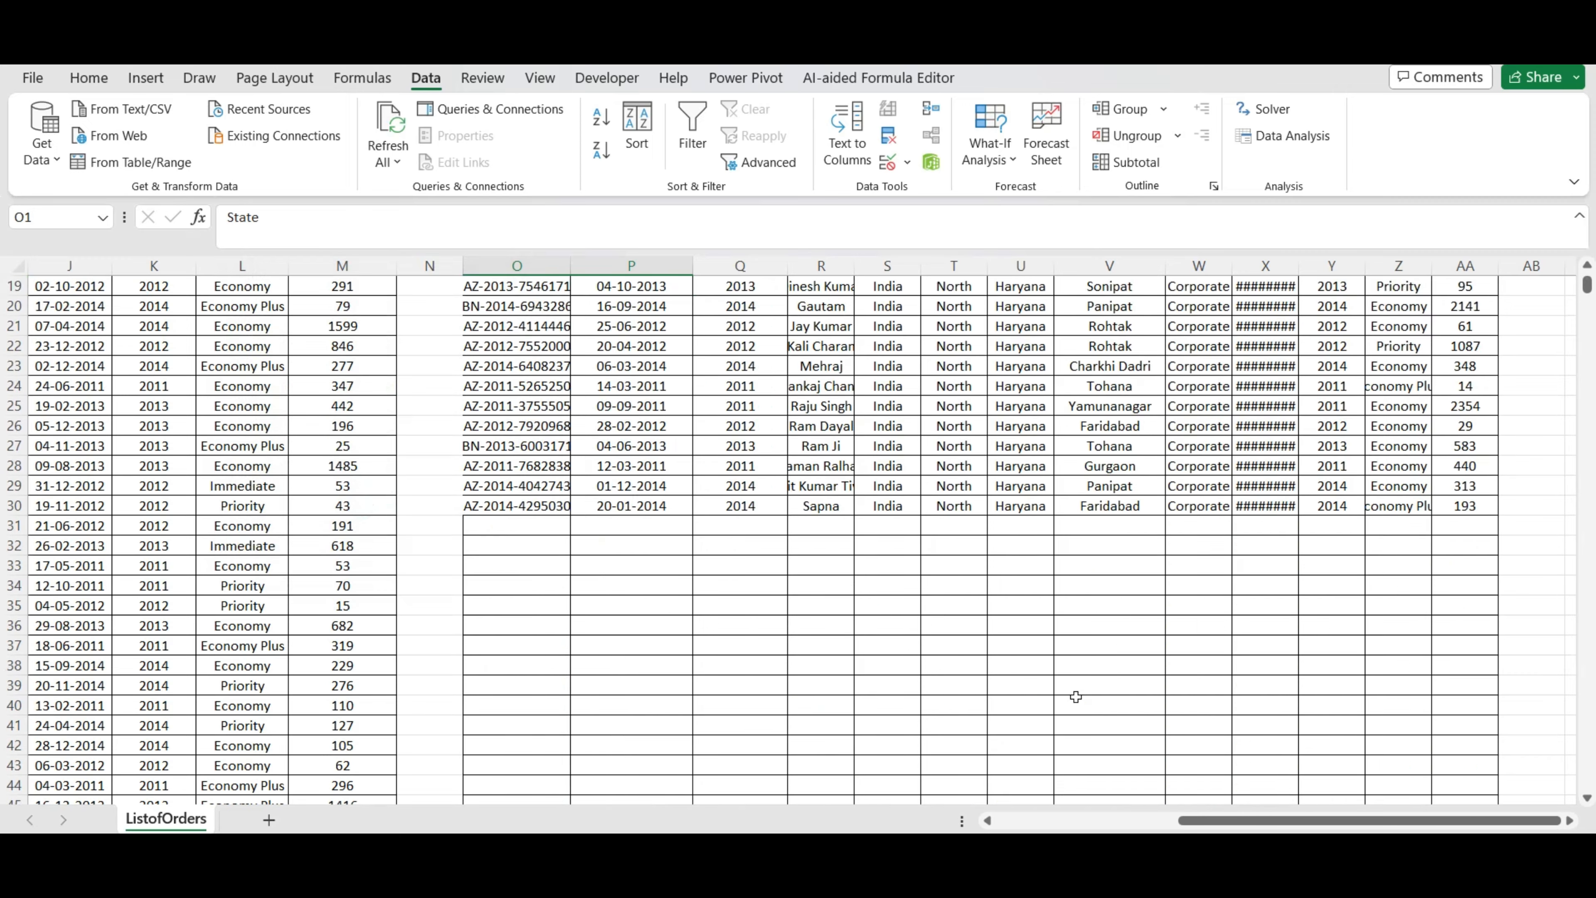
scroll(1075, 696, up, 6)
scroll(1076, 696, down, 2)
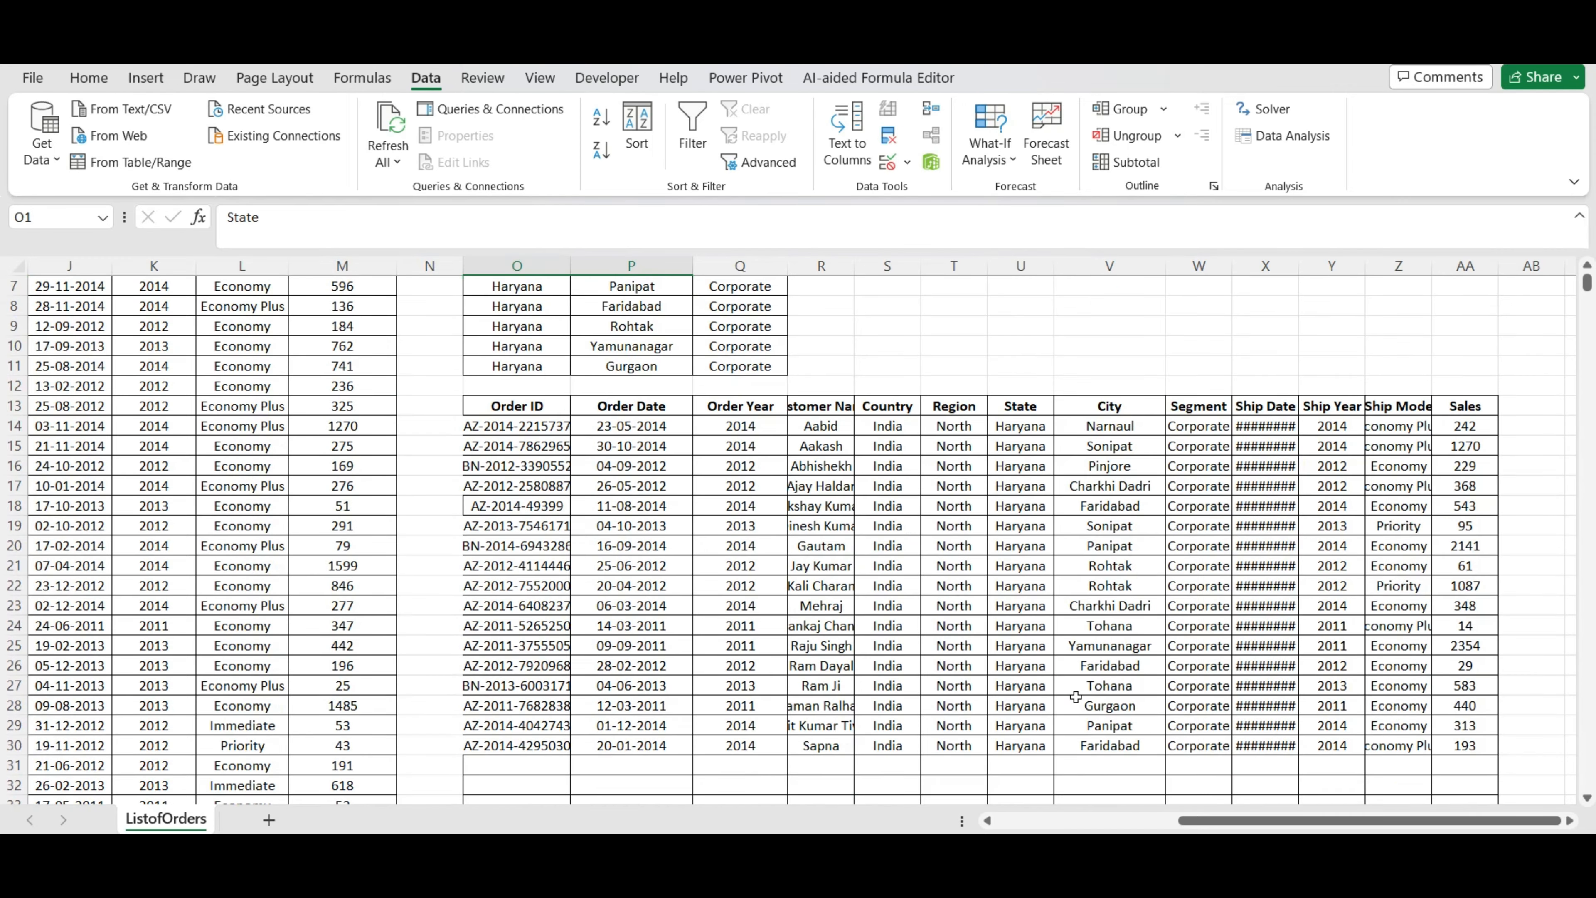
double_click(1232, 265)
scroll(1232, 483, down, 2)
scroll(1232, 483, up, 4)
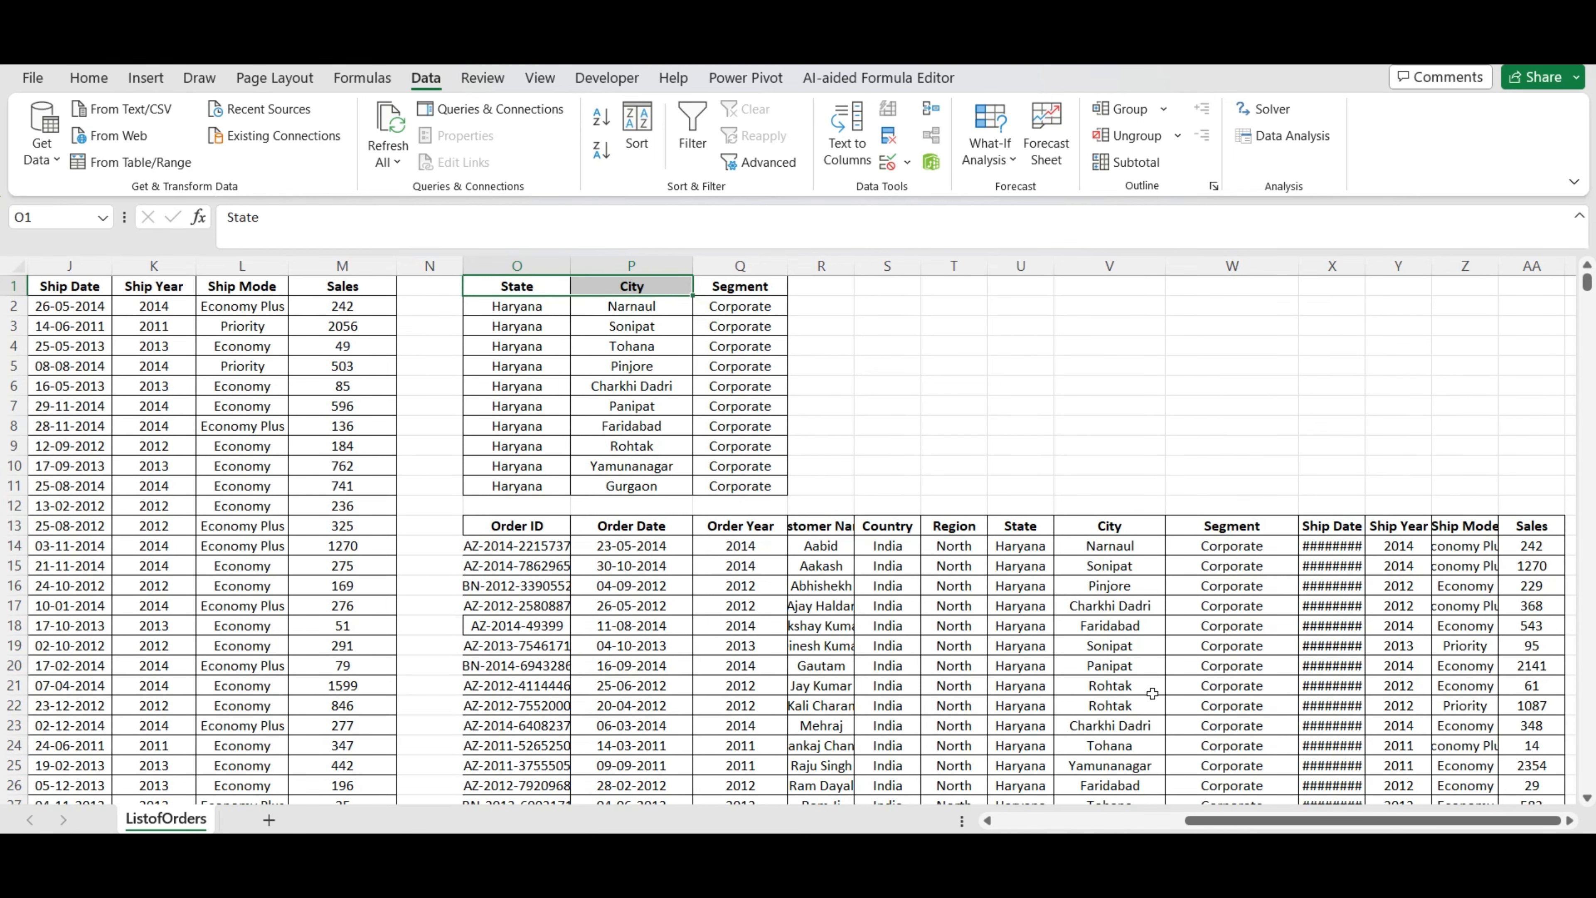
scroll(1110, 616, down, 3)
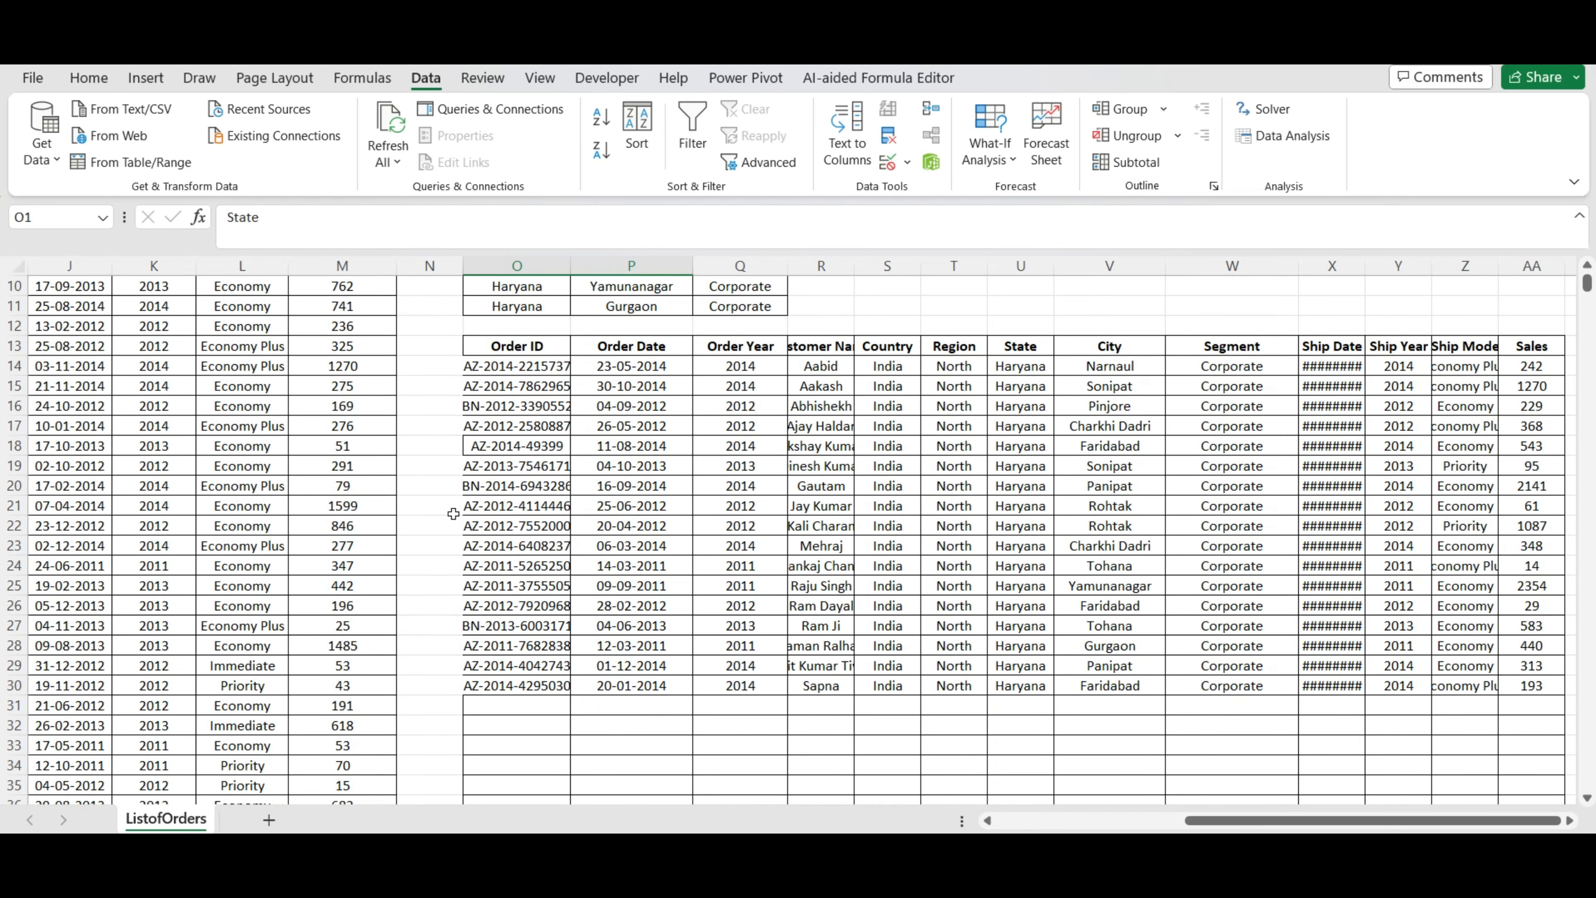
drag(854, 267, 913, 269)
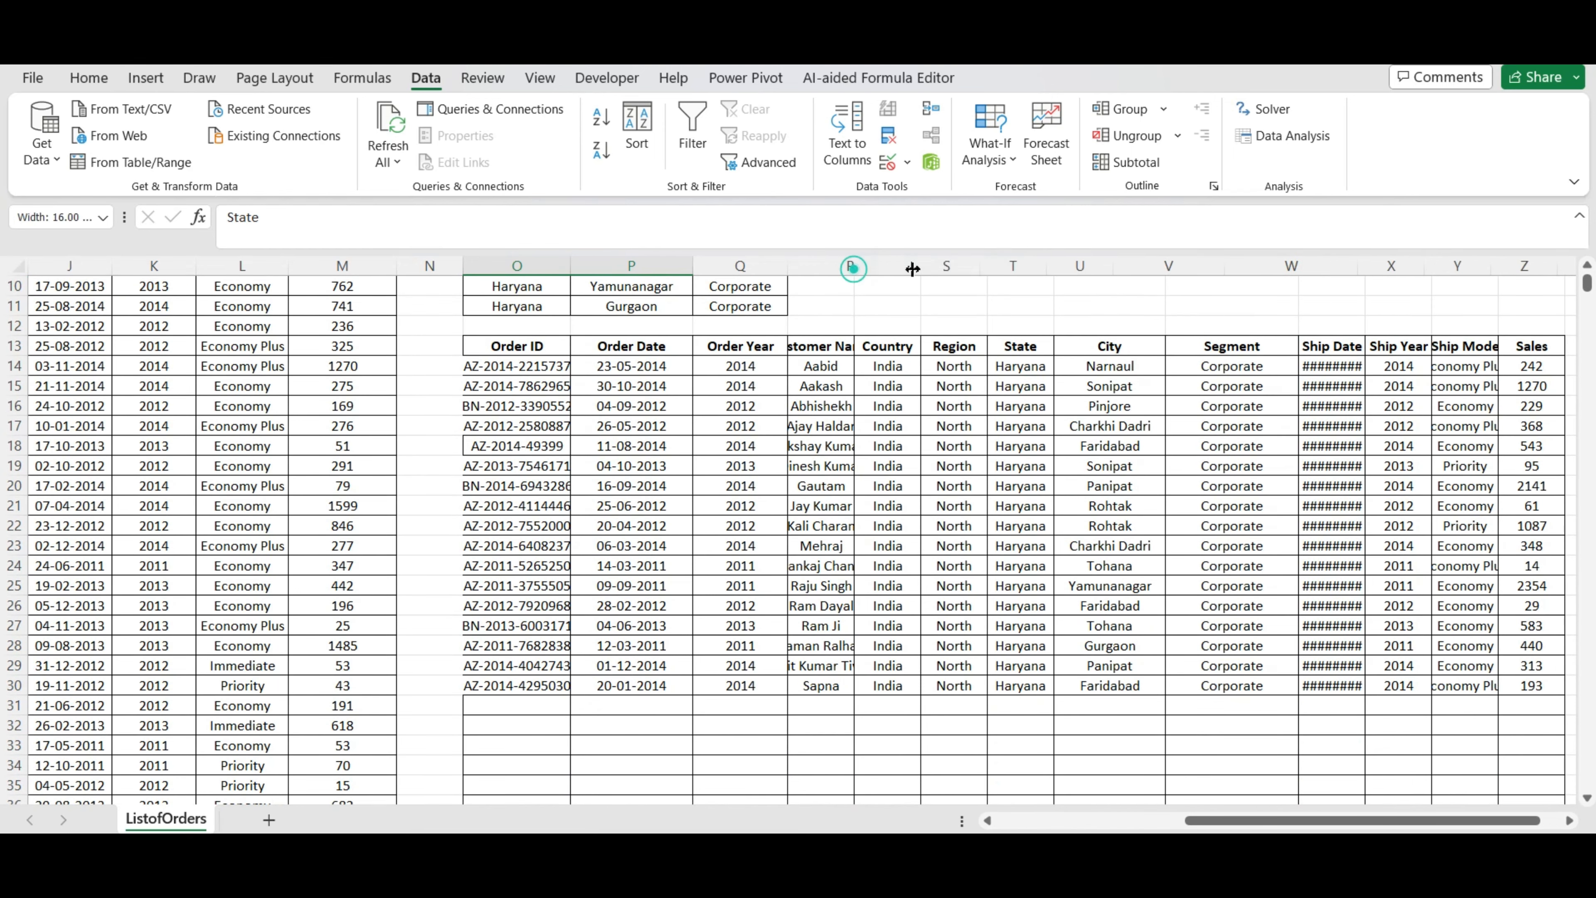
Review the State, City and Segment criteria in O1:Q11 against the extracted orders and the source list starting at A1
scroll(913, 268, up, 3)
drag(517, 286, 748, 487)
drag(1288, 820, 1099, 825)
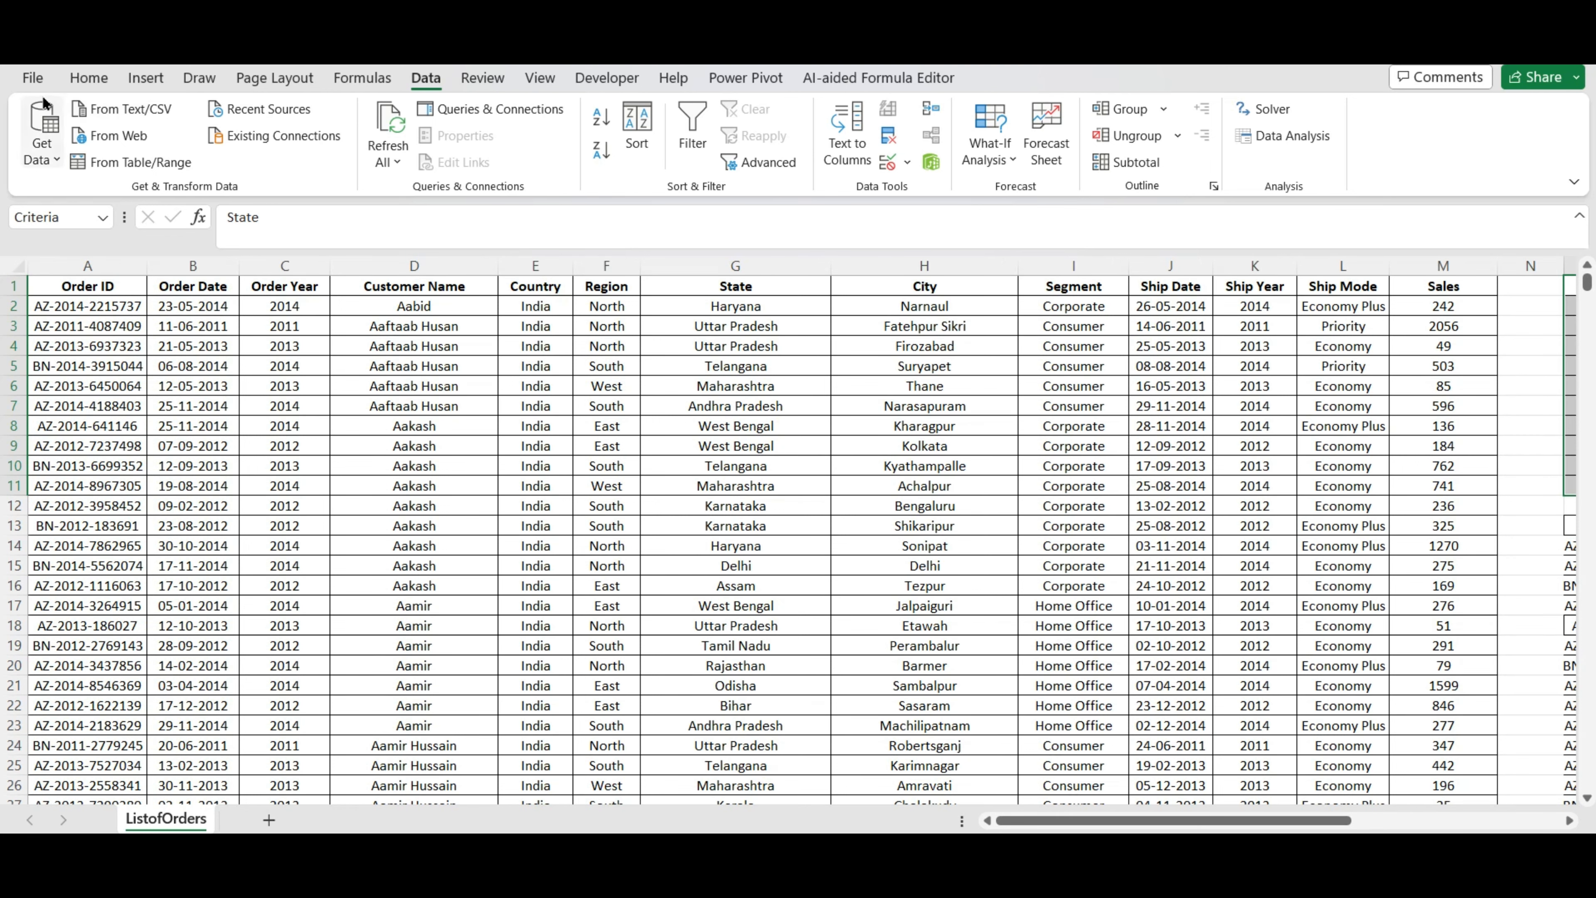
click(33, 77)
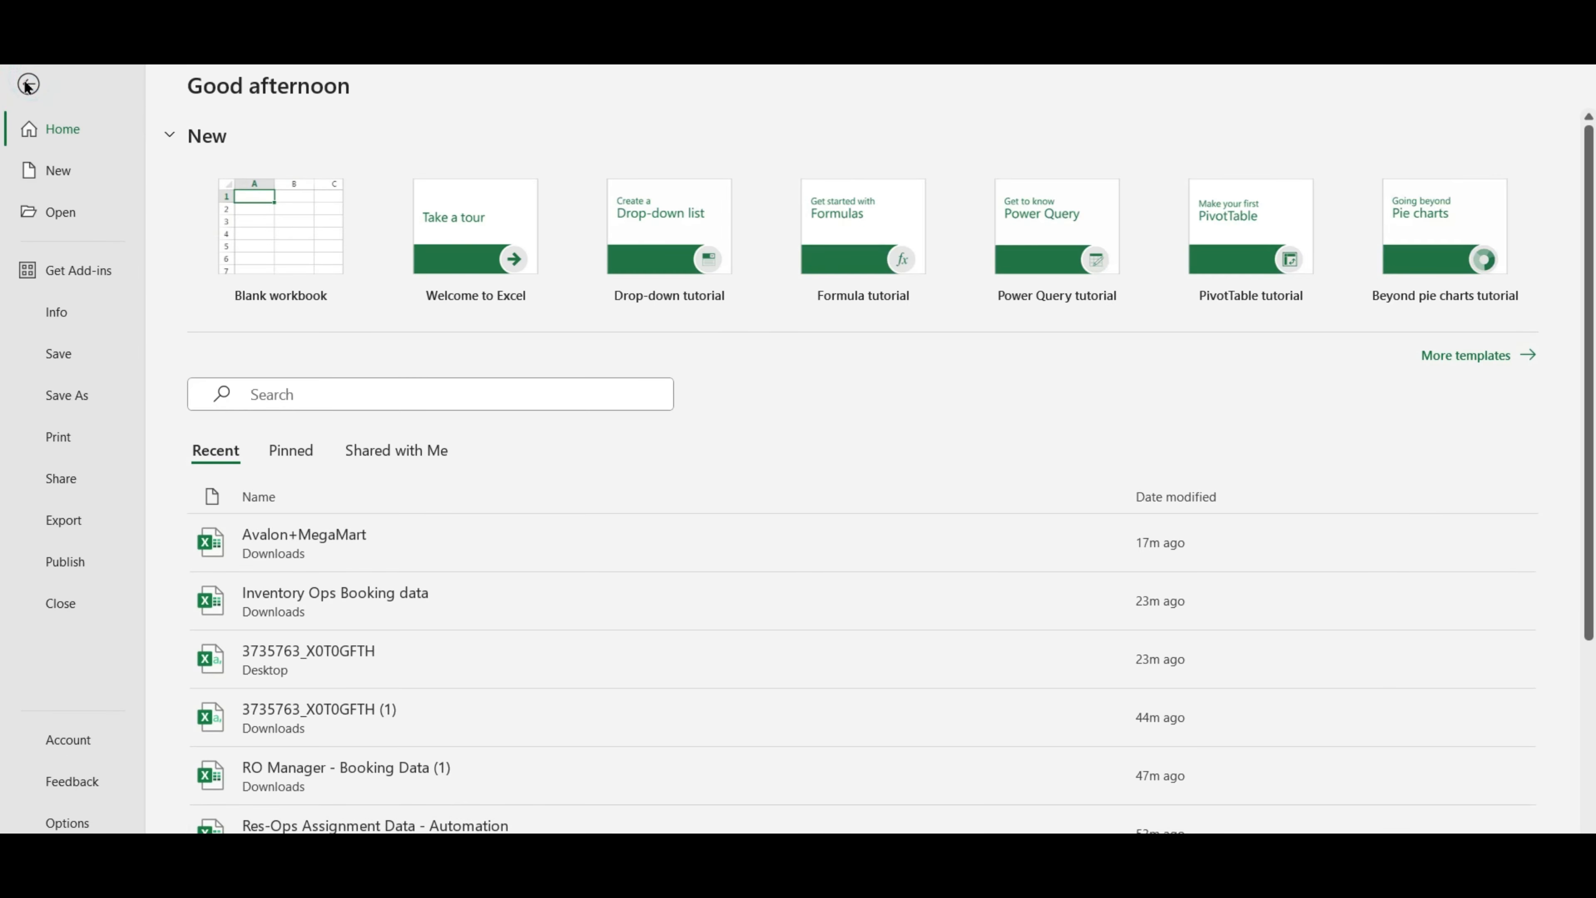
click(30, 82)
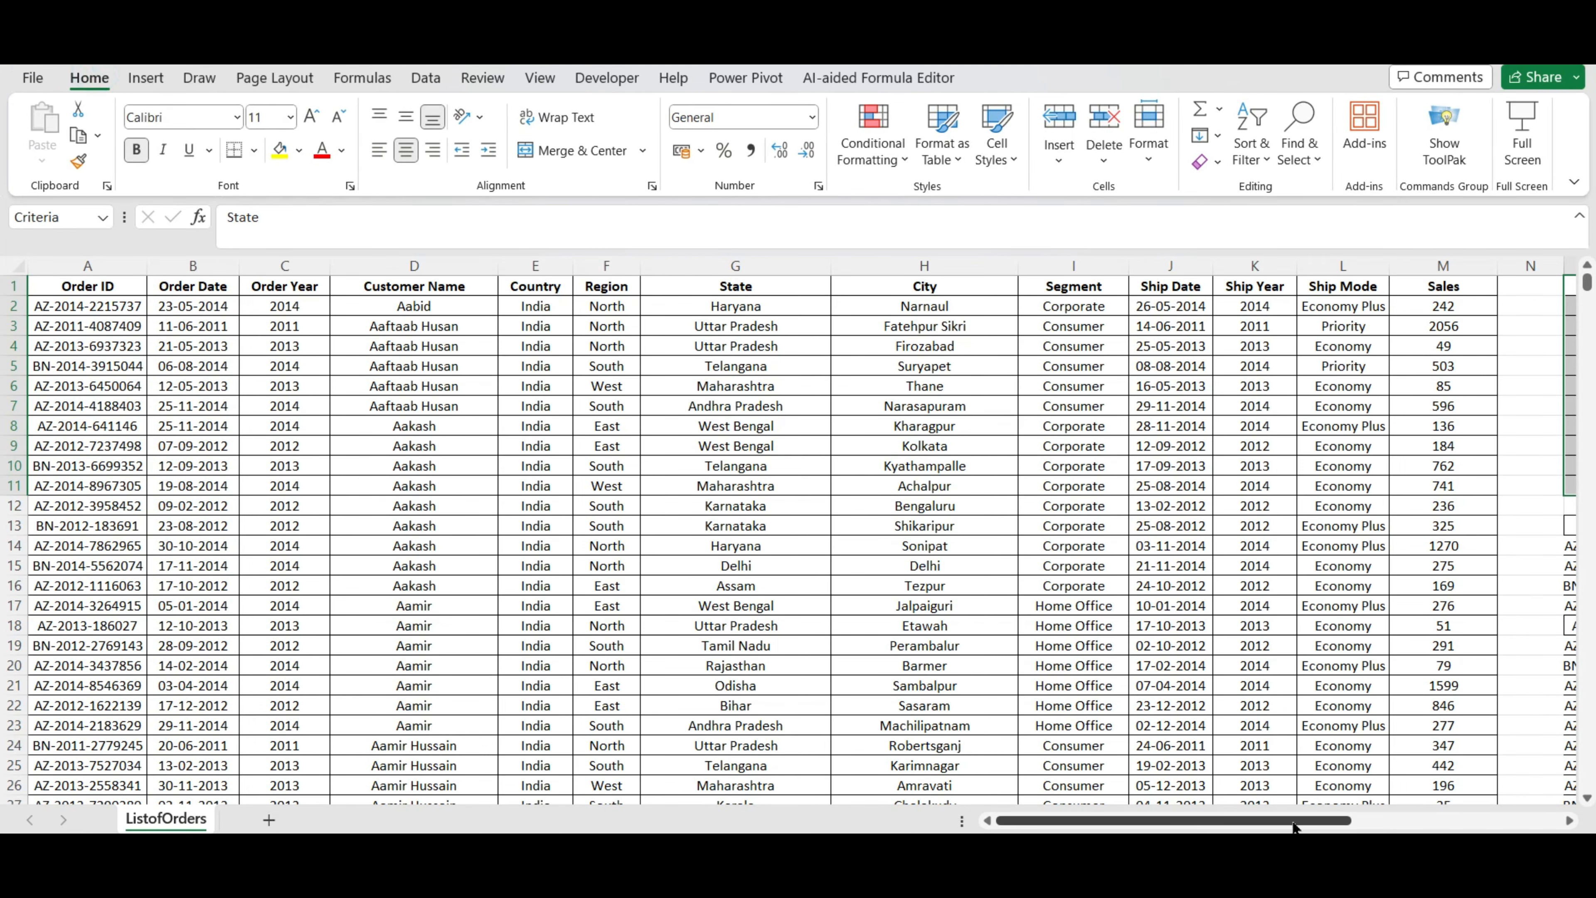
drag(1297, 825, 1447, 824)
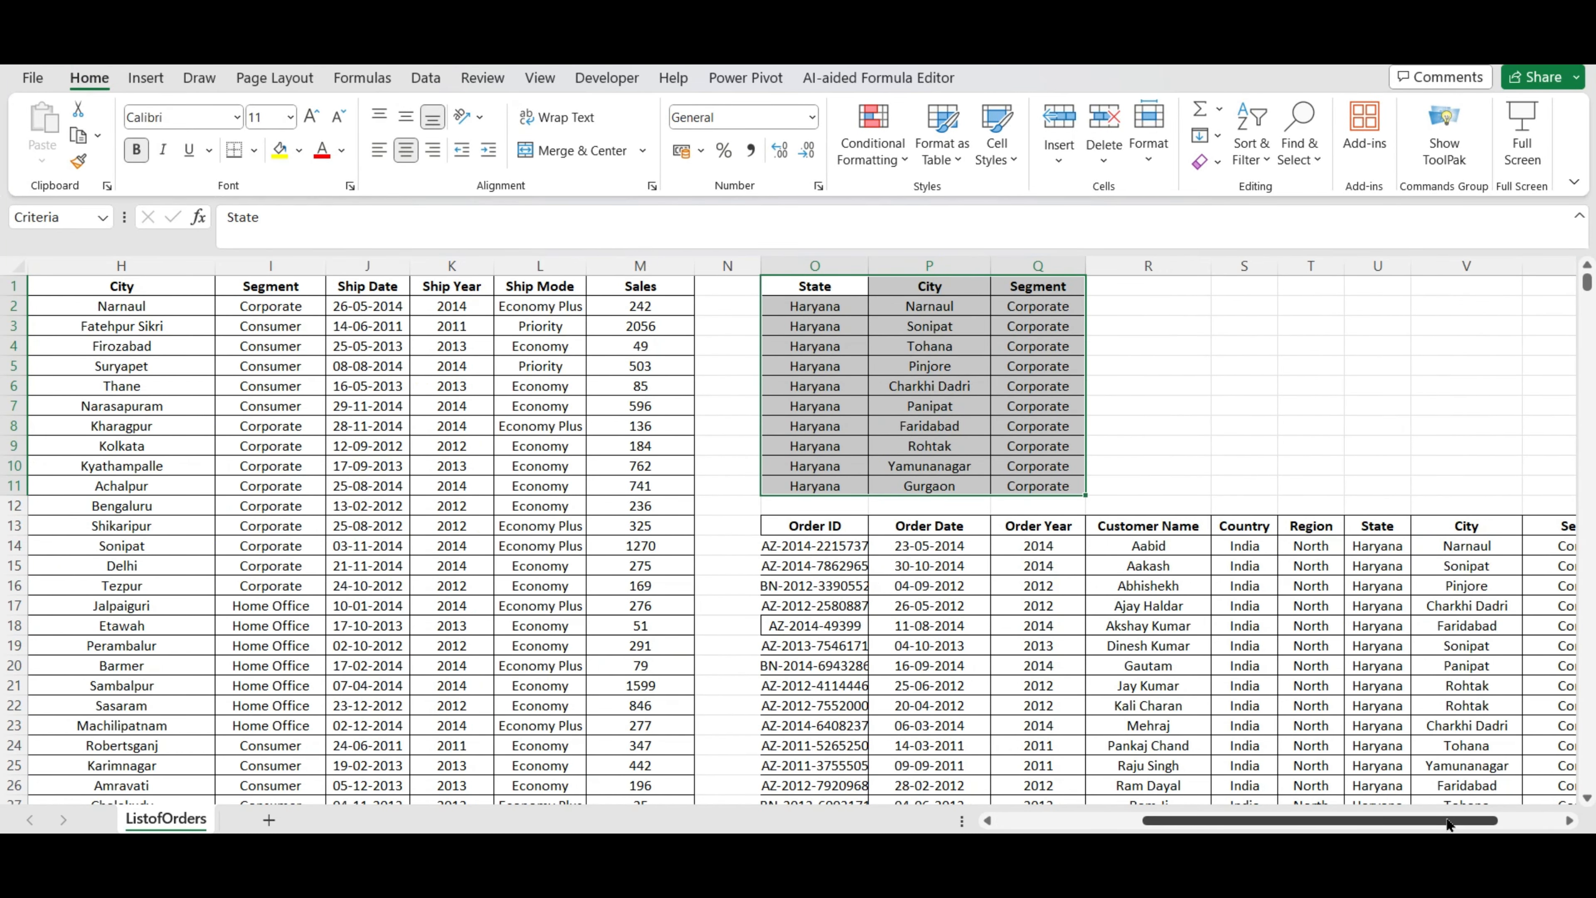
click(1150, 296)
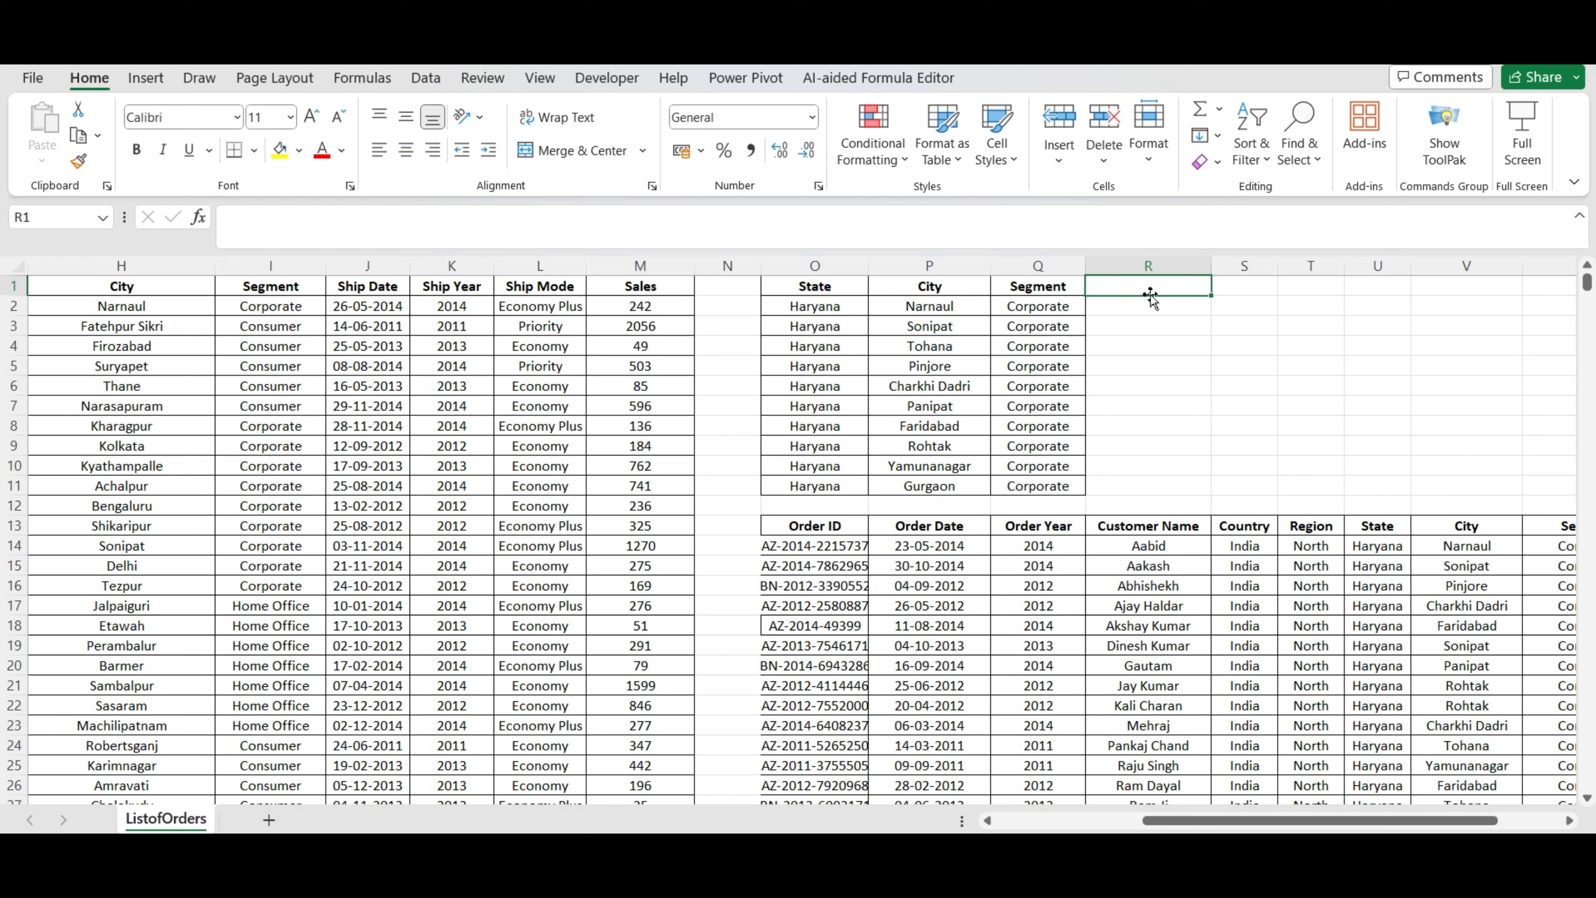
drag(809, 292, 1041, 488)
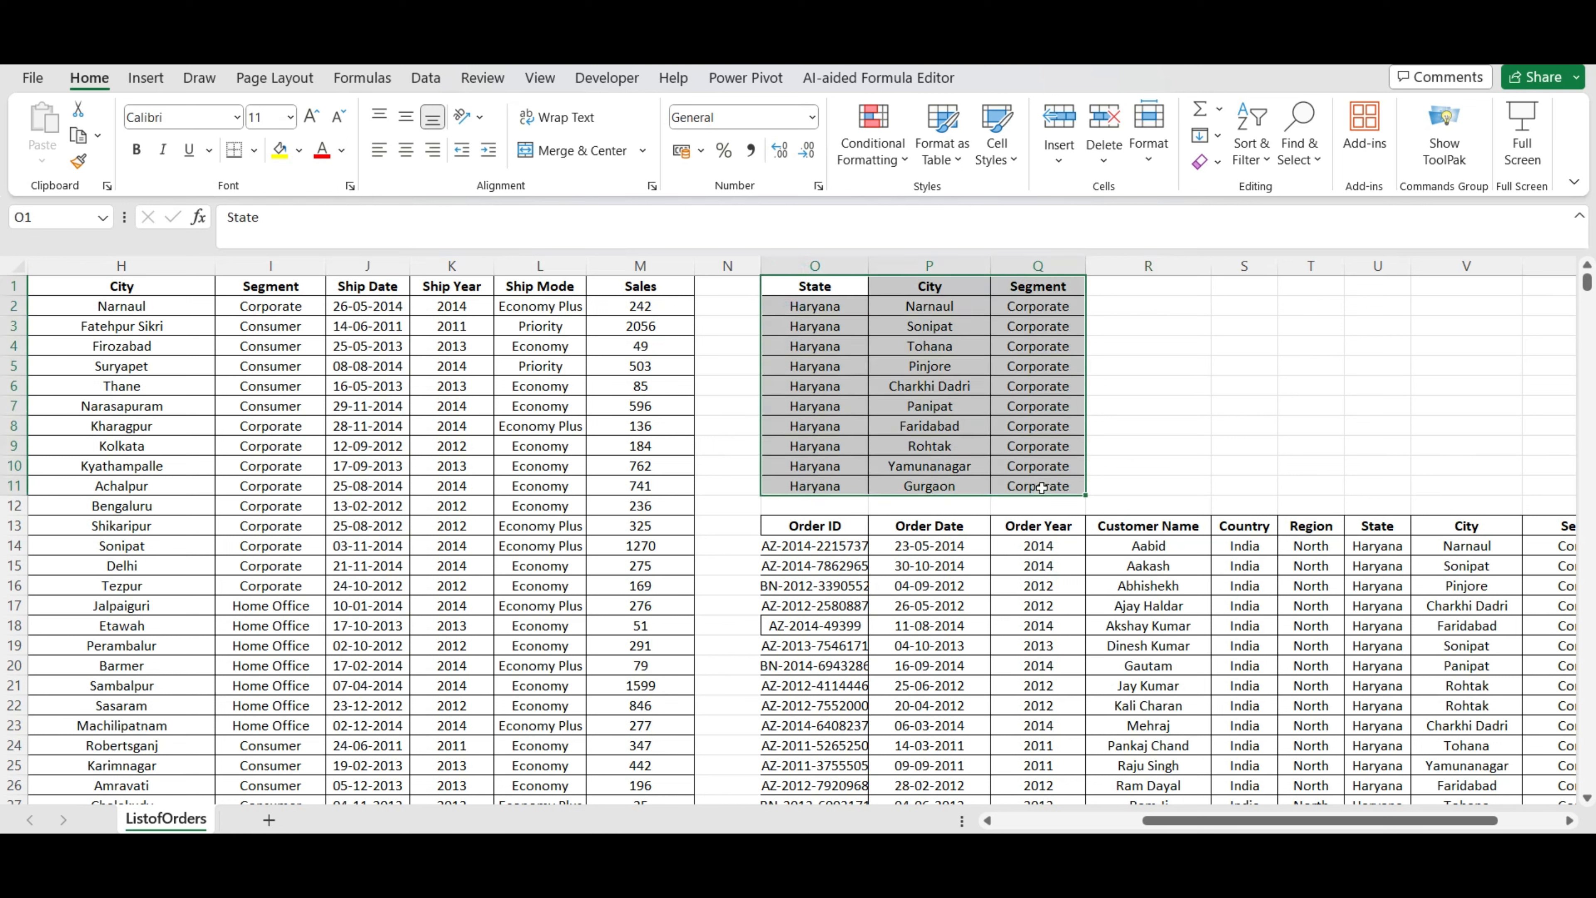
scroll(1274, 821, left, 10)
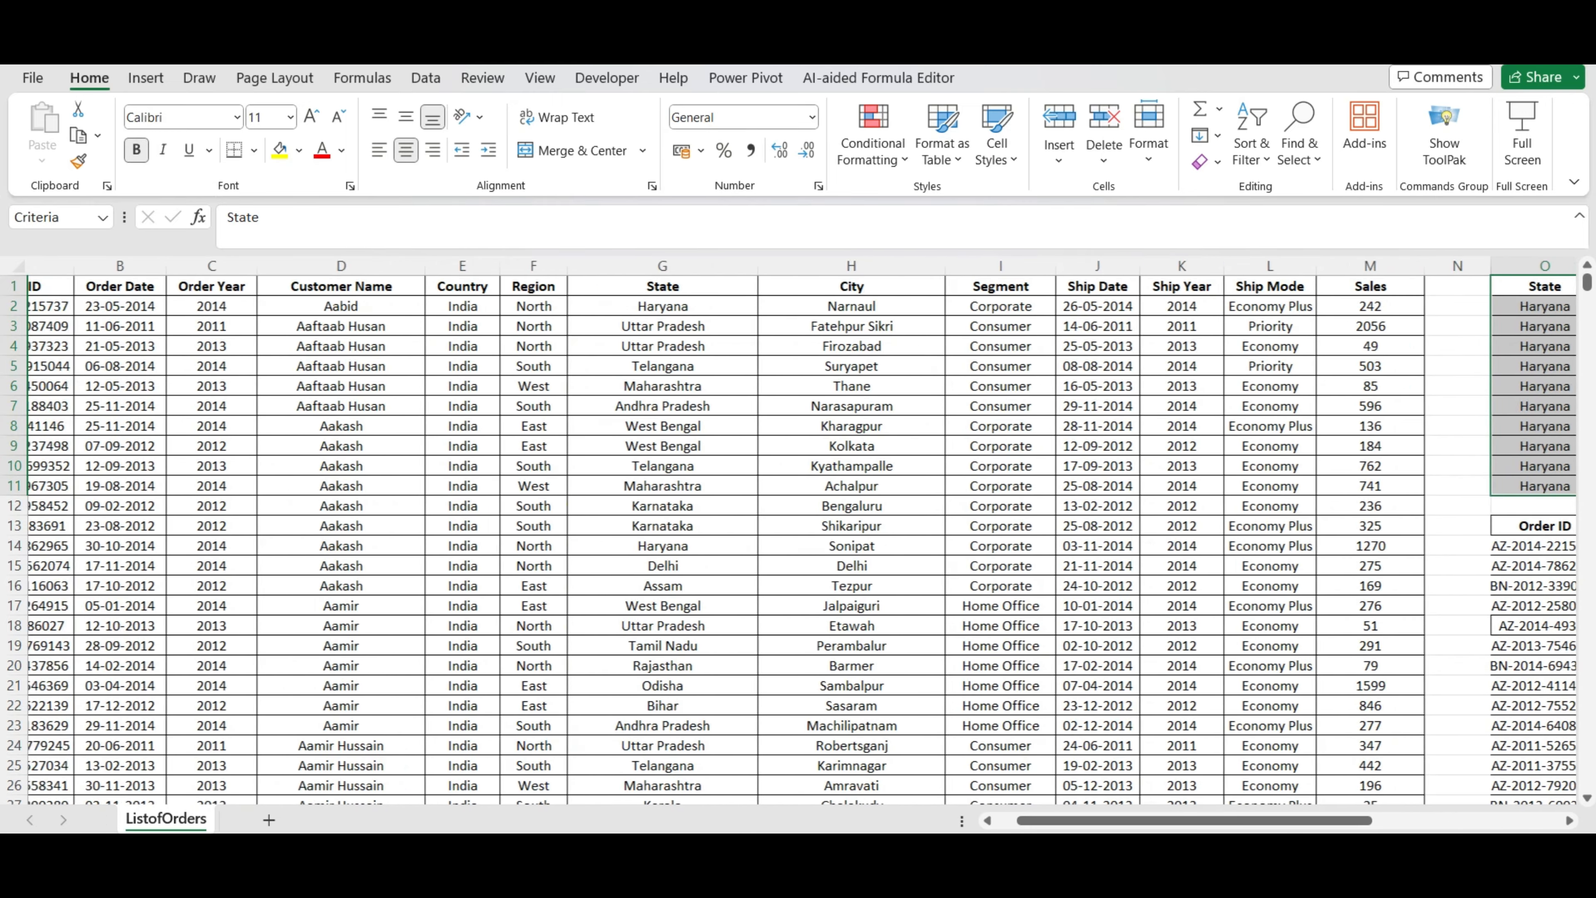
scroll(1144, 817, left, 3)
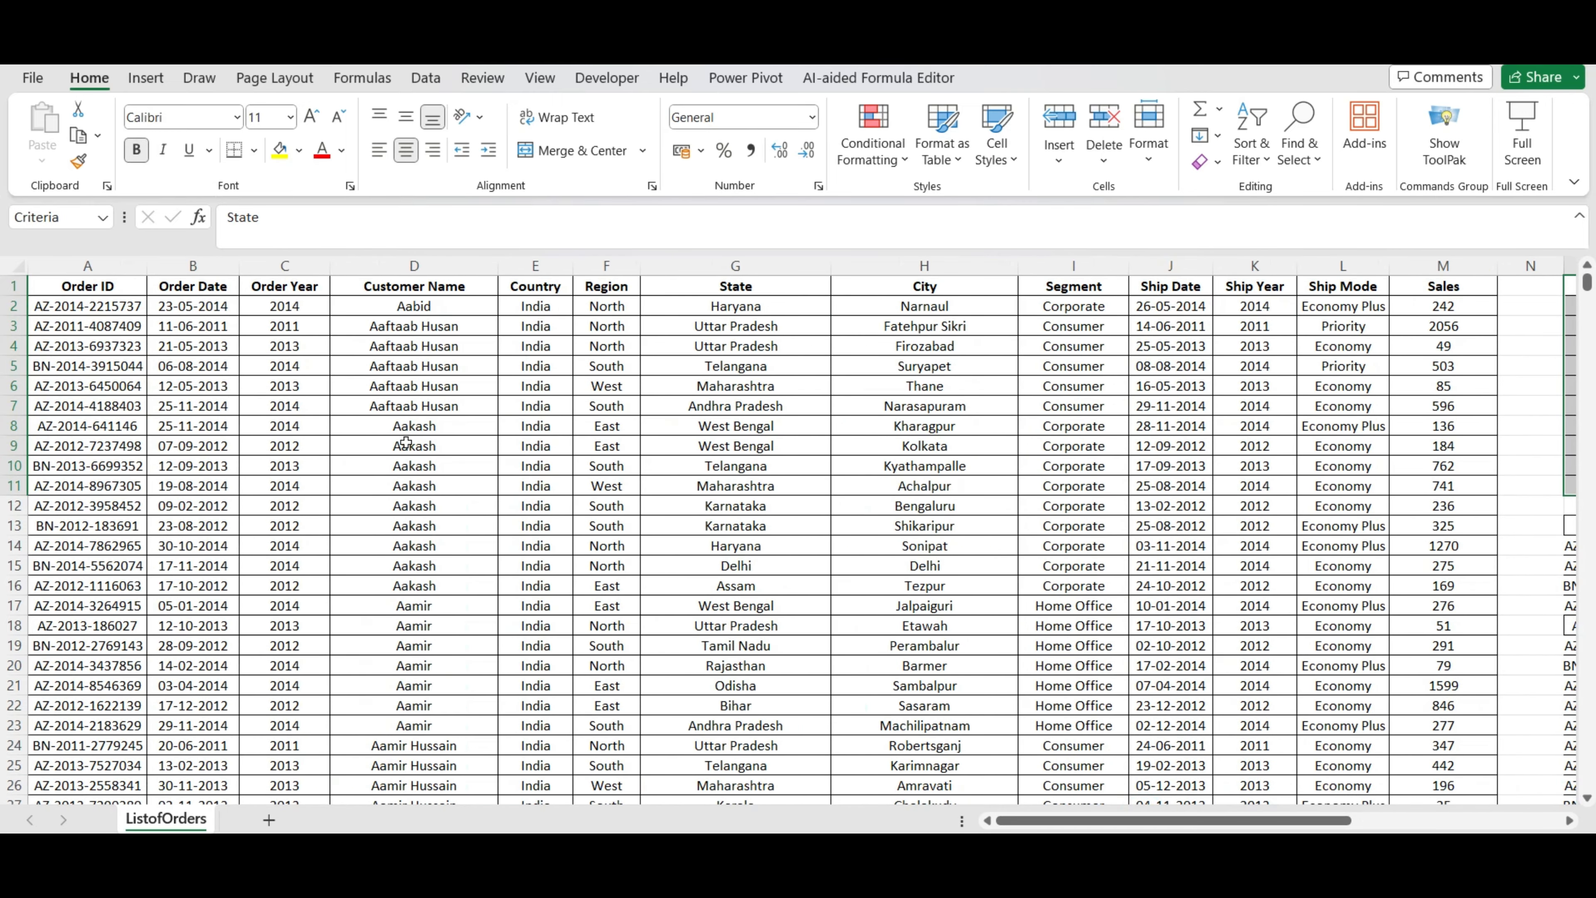
click(105, 286)
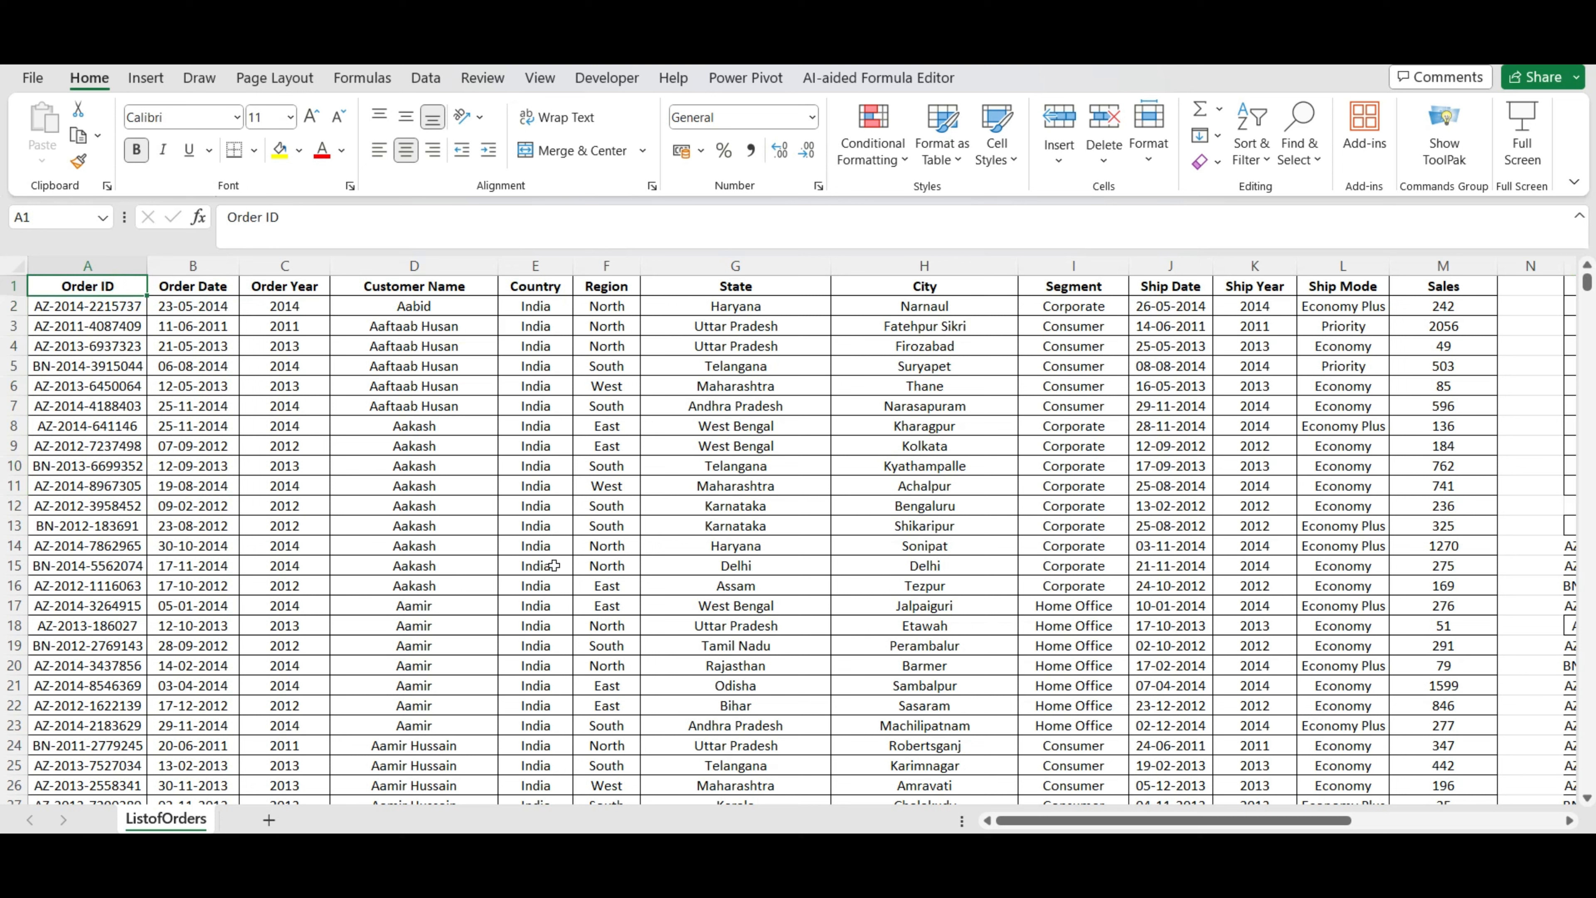